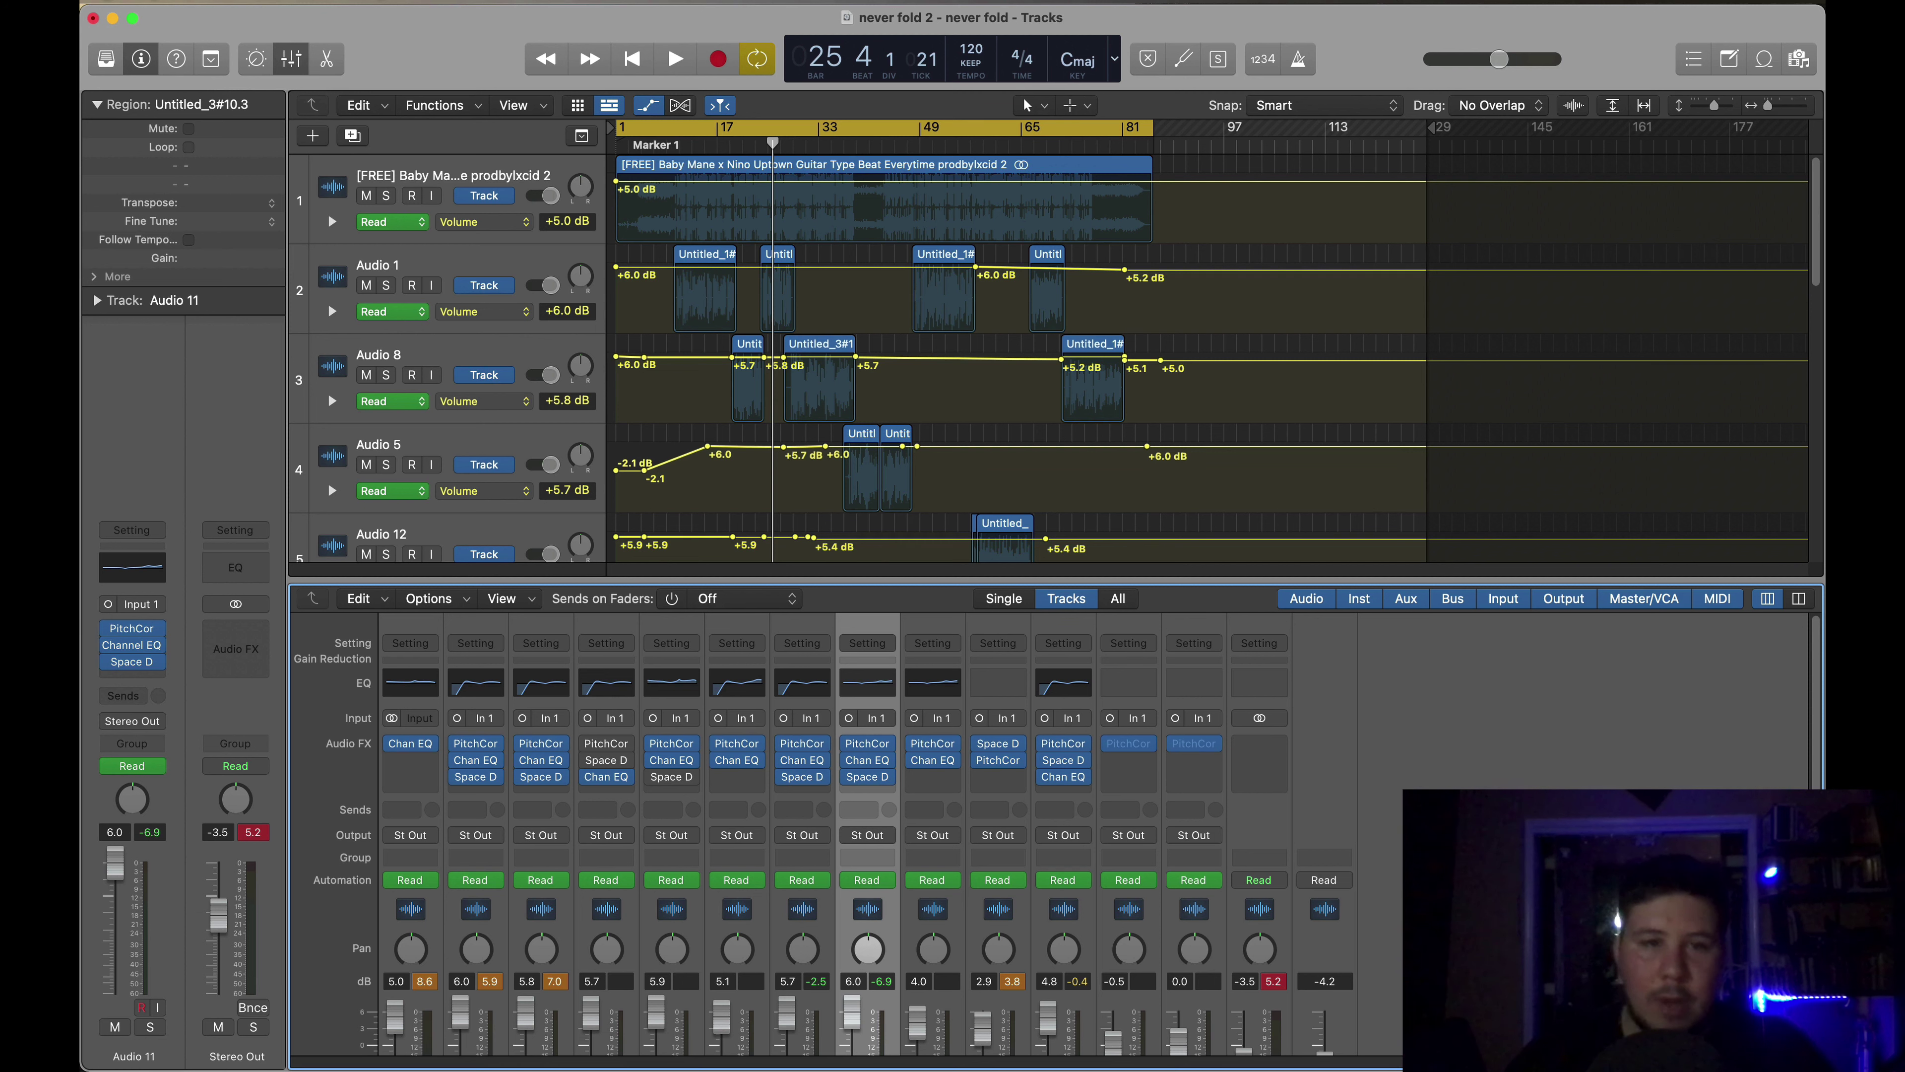
- Select all the audio channel strips together and turn off their automation, leaving out the Stereo Out
{"action": "mouse_move", "coordinate": [603, 749]}
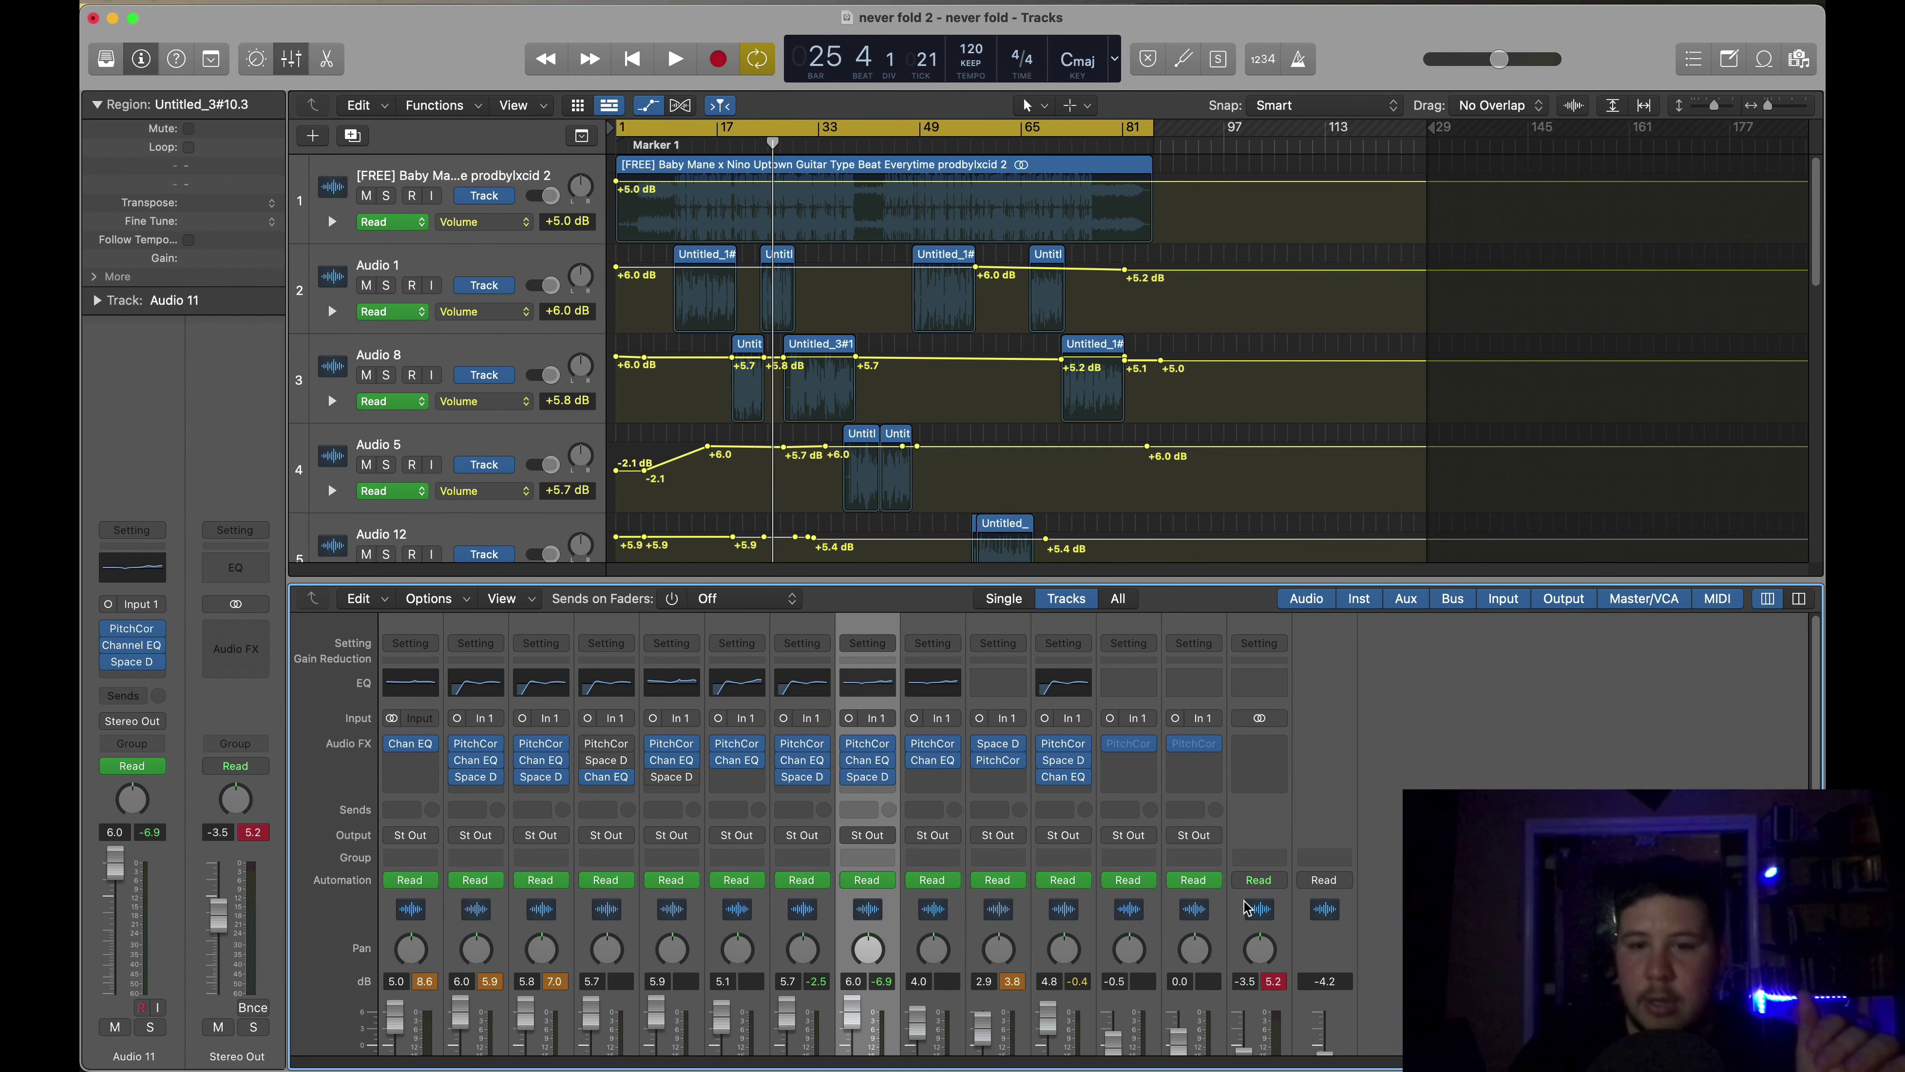
{"action": "left_click_drag", "start_coordinate": [1244, 907], "coordinate": [397, 893]}
{"action": "left_click", "coordinate": [390, 880]}
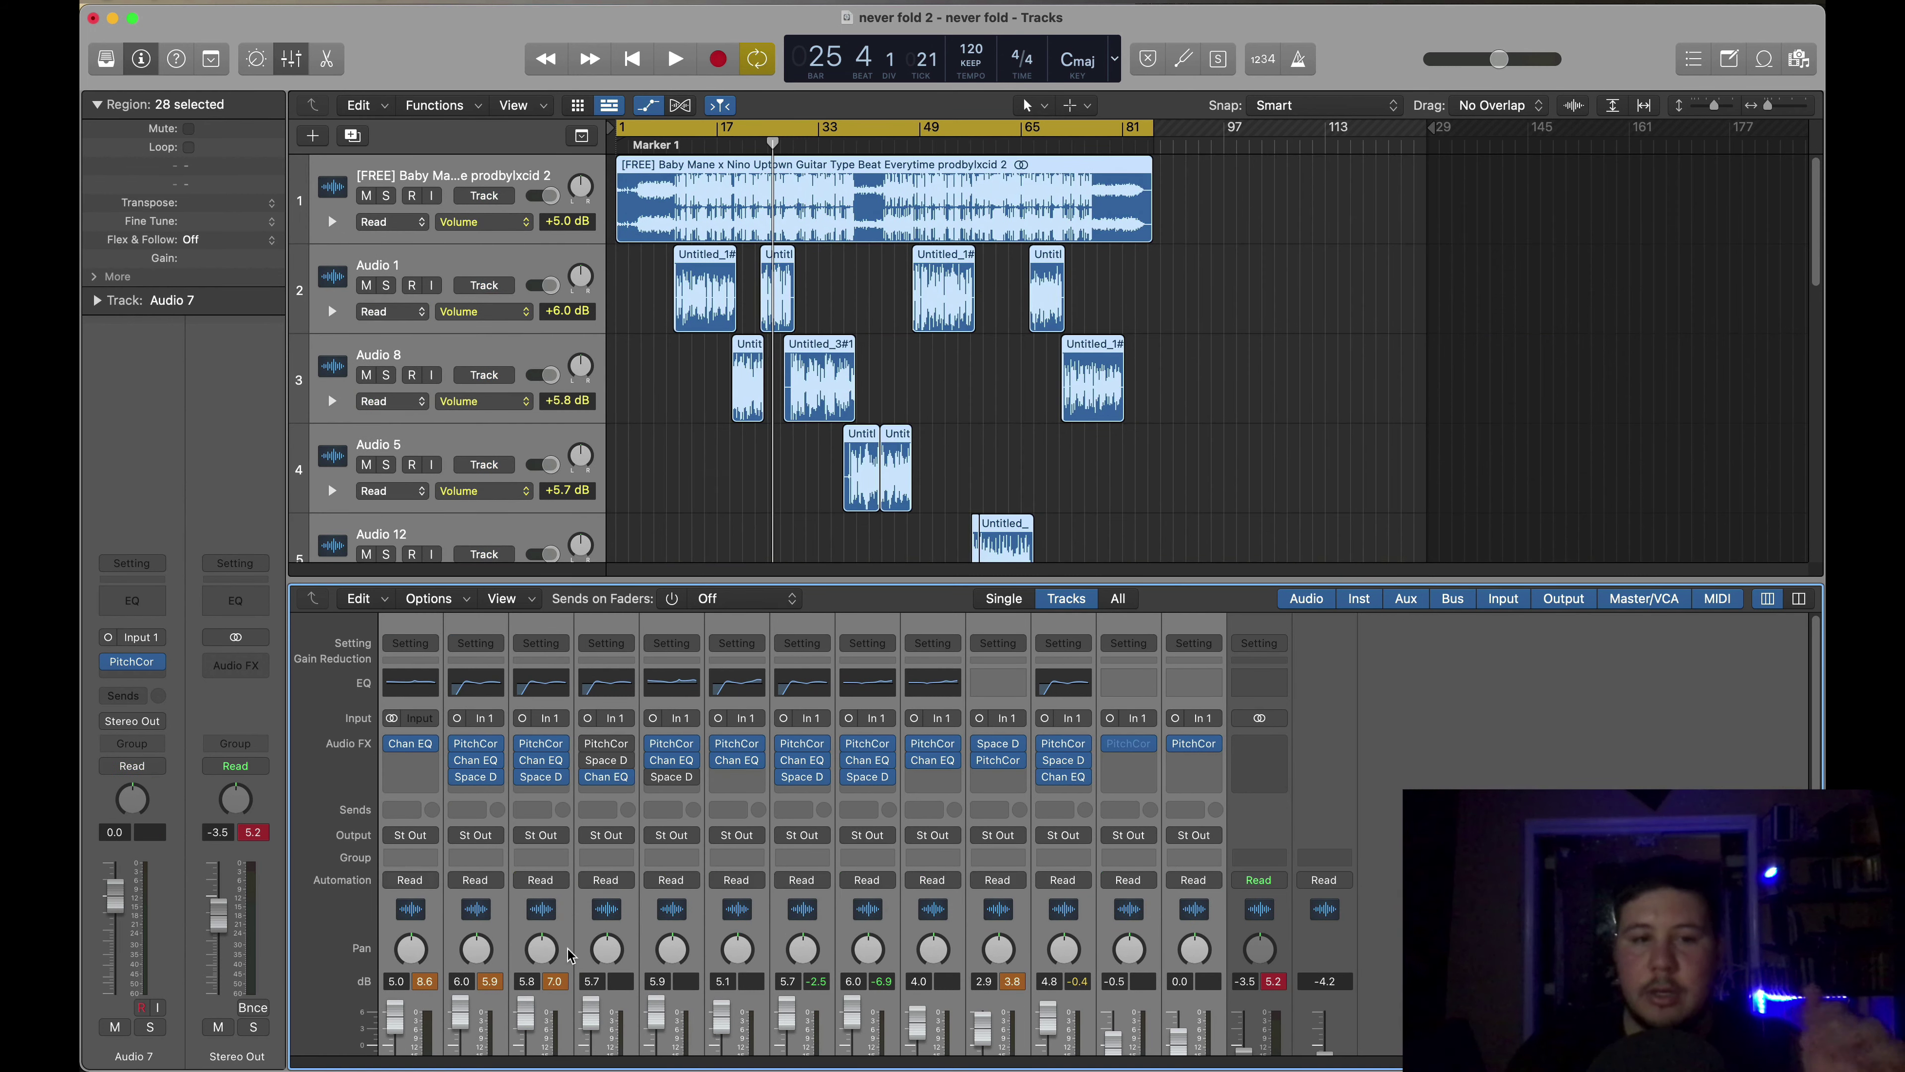
- Set the volume of the beat track, Audio 1, Audio 8 and Audio 5 to 0 dB
{"action": "double_click", "coordinate": [398, 982]}
{"action": "type", "text": "0"}
{"action": "key", "text": "Return"}
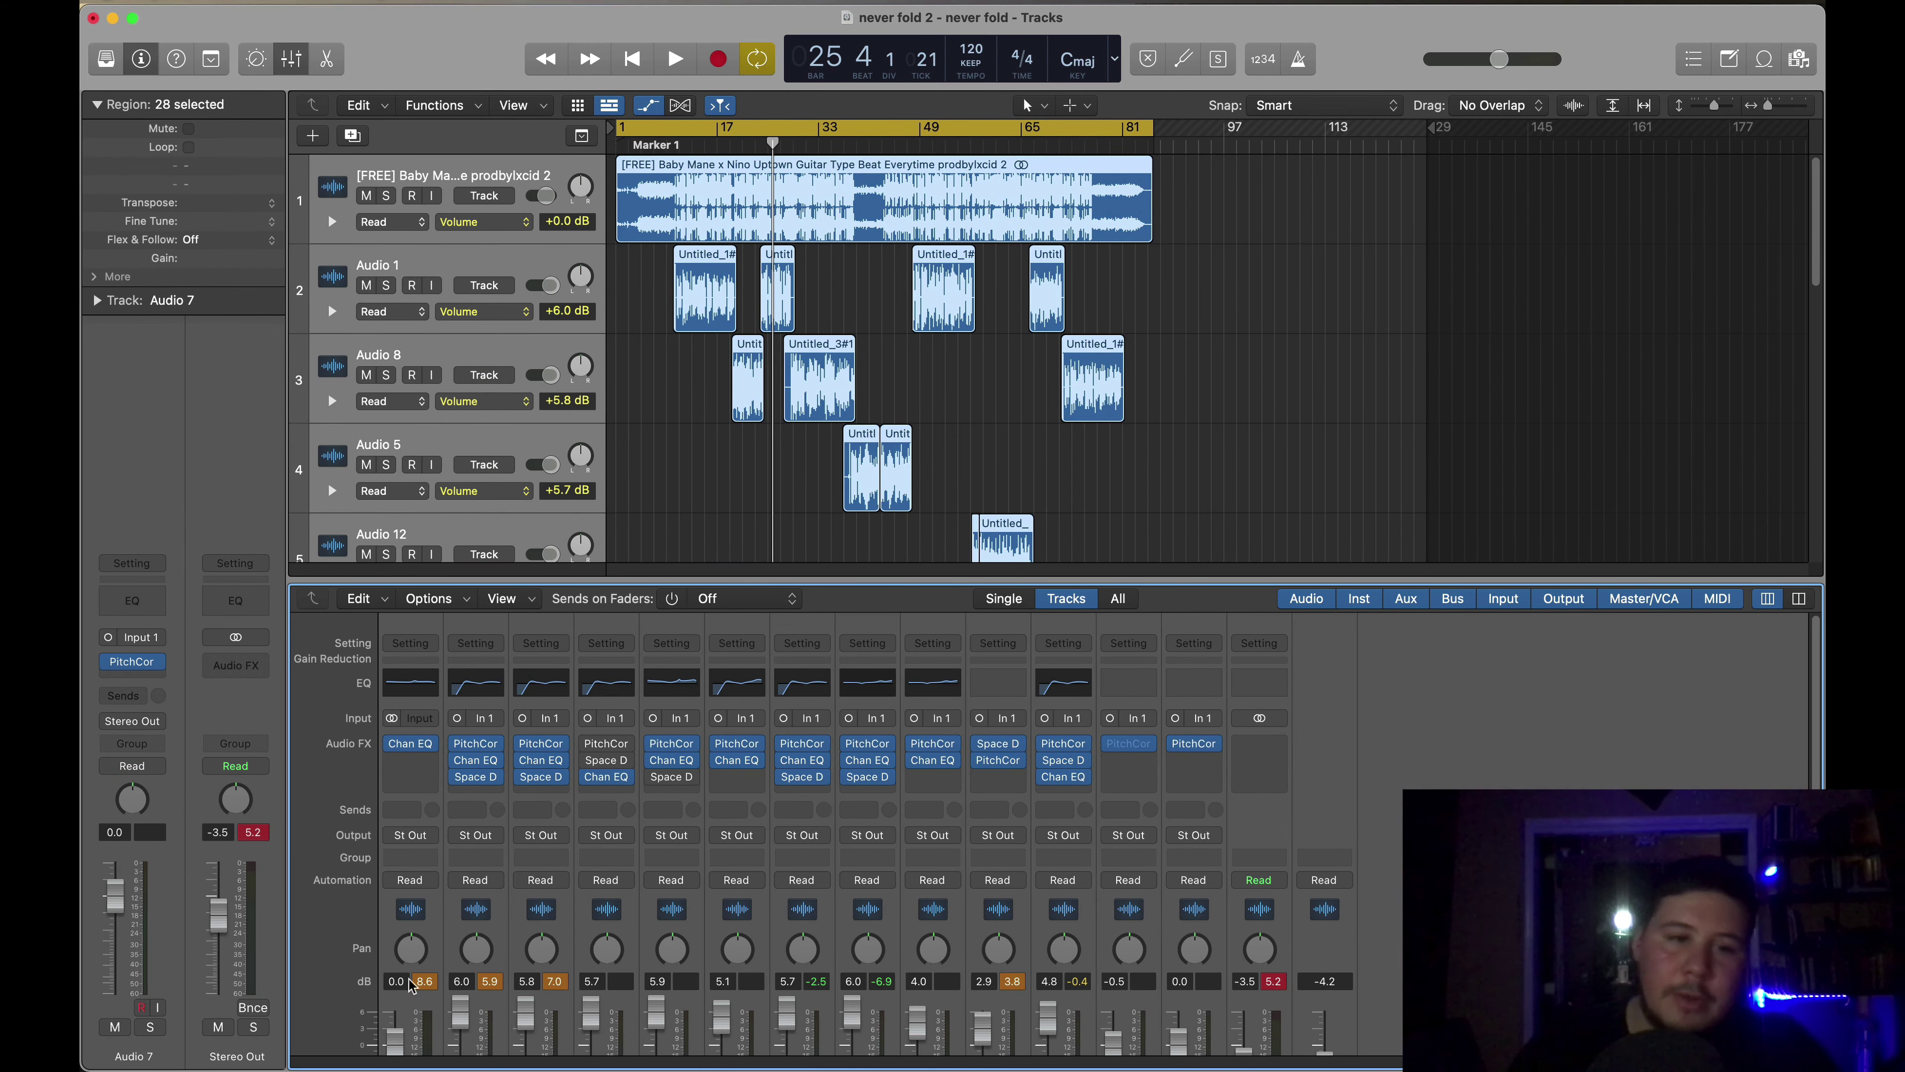
{"action": "type", "text": "0"}
{"action": "key", "text": "Return"}
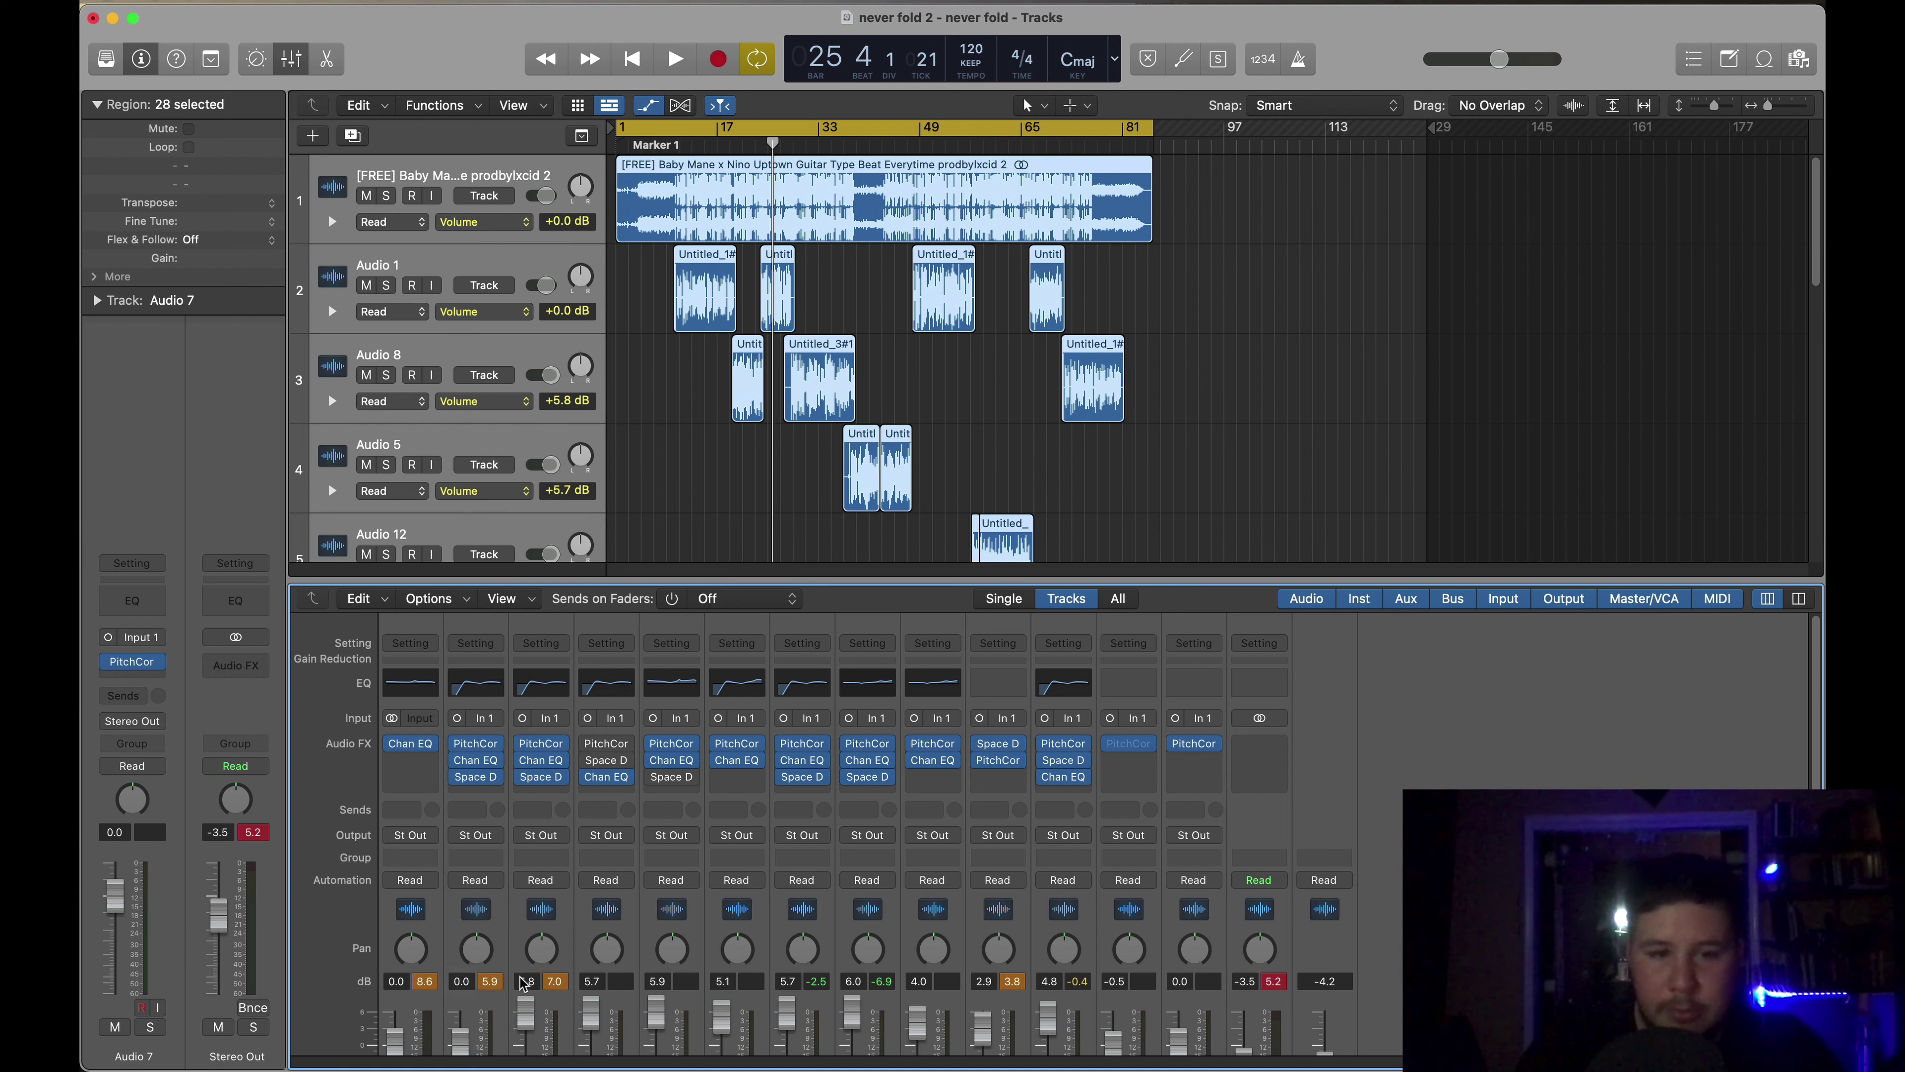
{"action": "type", "text": "0"}
{"action": "key", "text": "Return"}
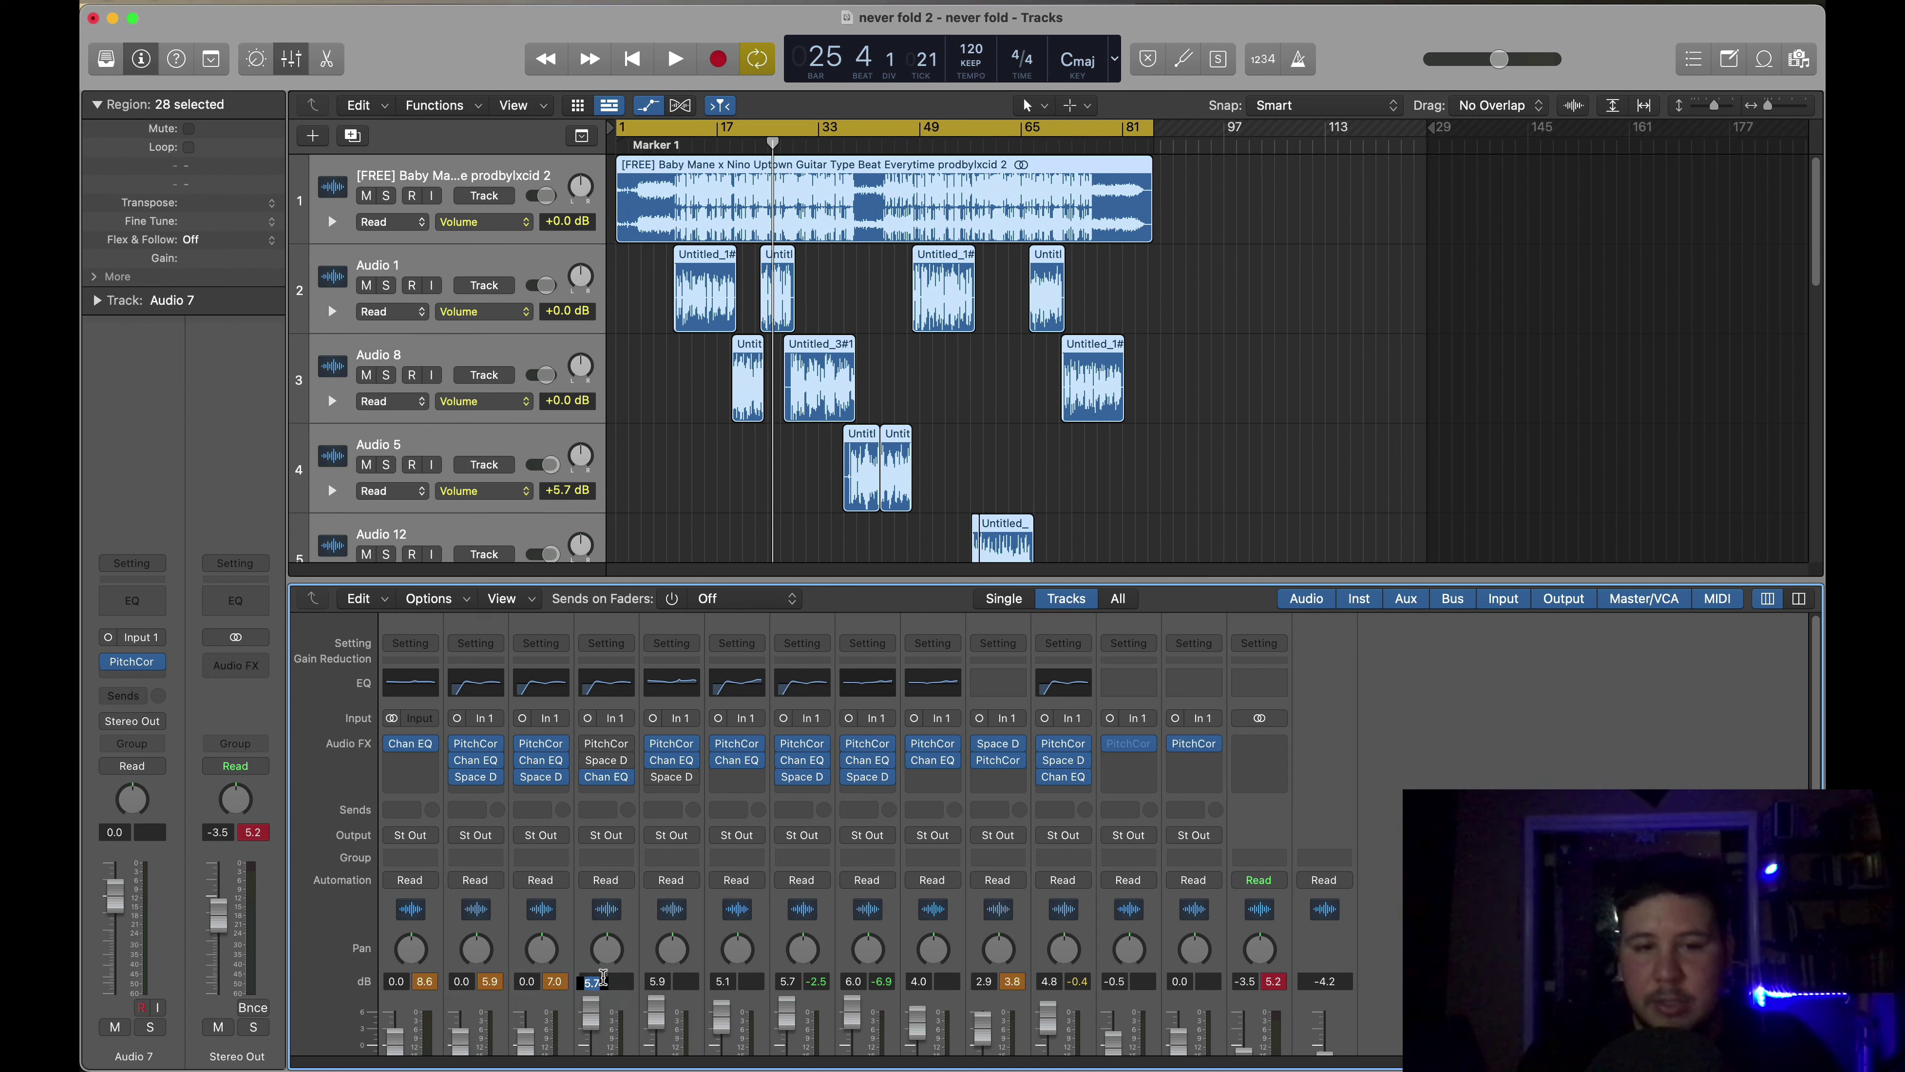
{"action": "type", "text": "0"}
{"action": "key", "text": "Return"}
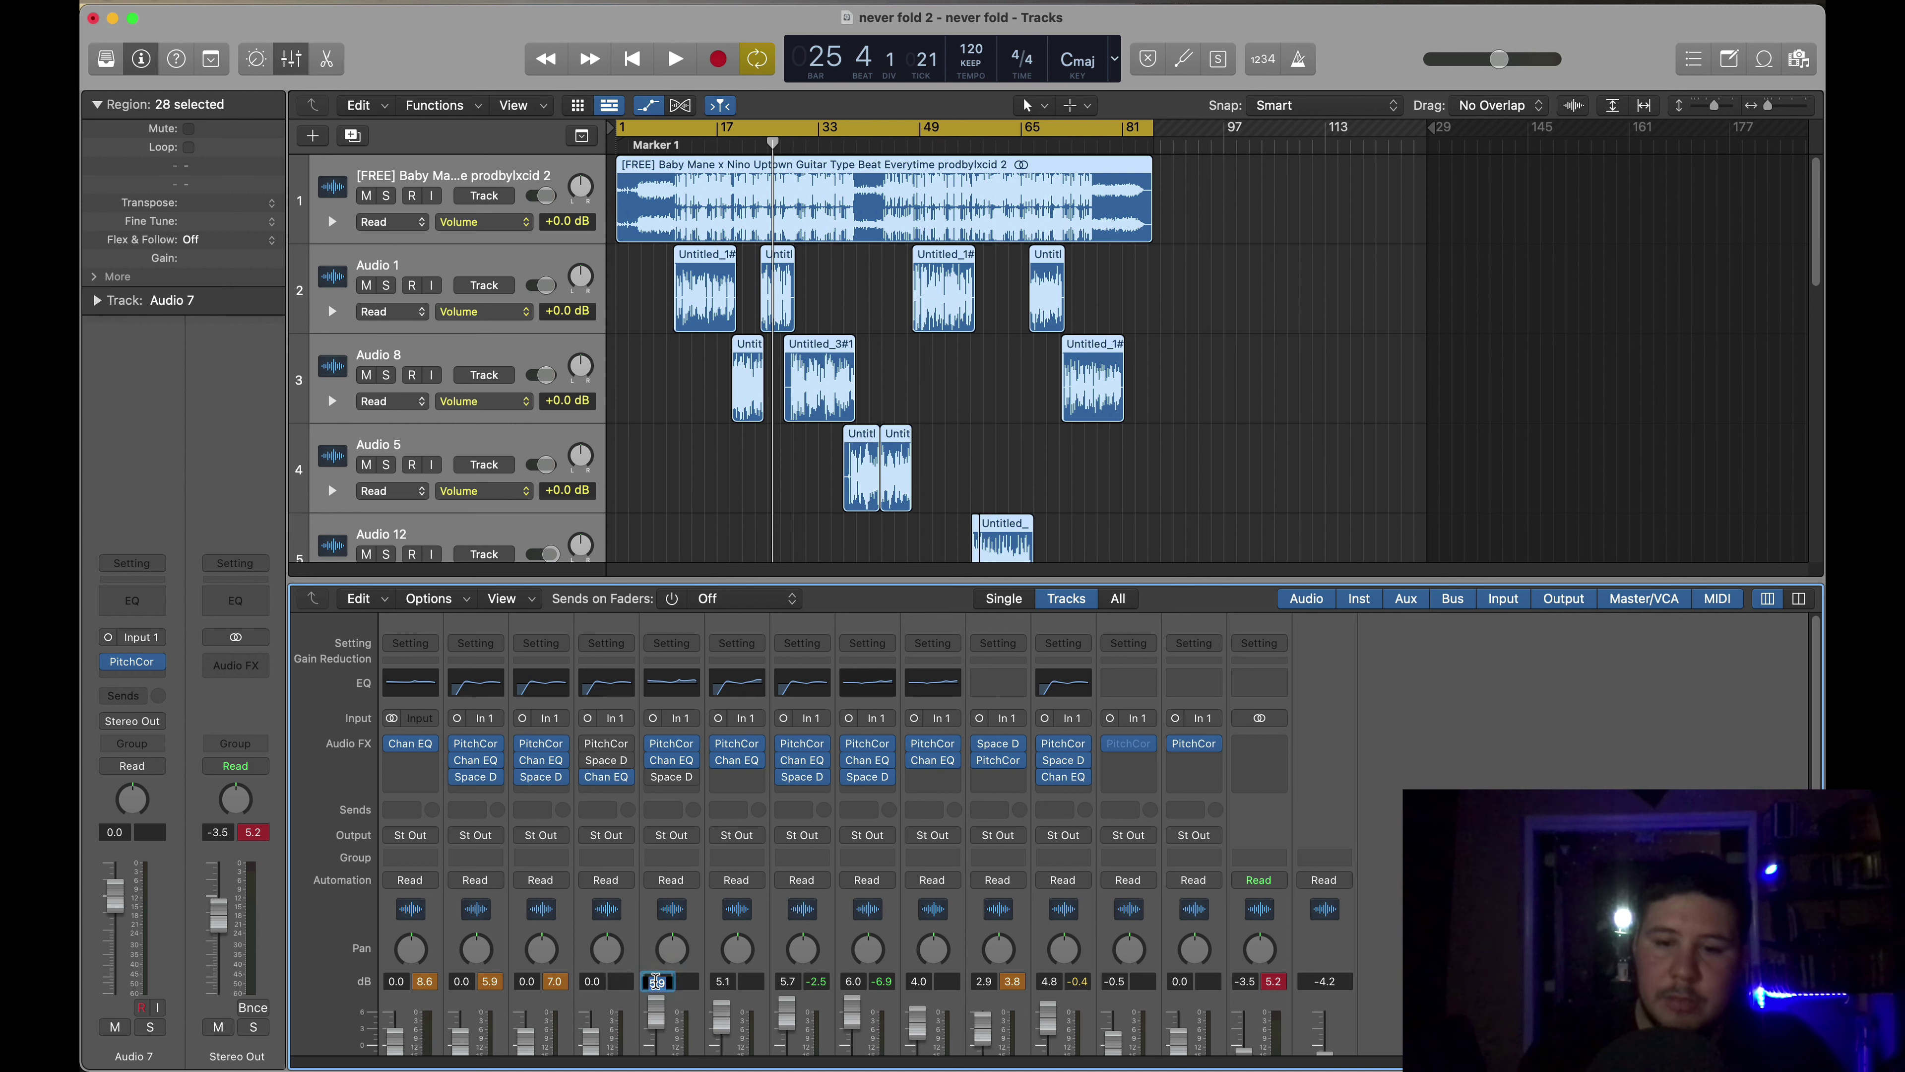
- Set the volume of the Audio 12, Audio 9 and Audio 13 tracks to 0 dB
{"action": "type", "text": "0"}
{"action": "key", "text": "Return"}
{"action": "type", "text": "0"}
{"action": "key", "text": "Return"}
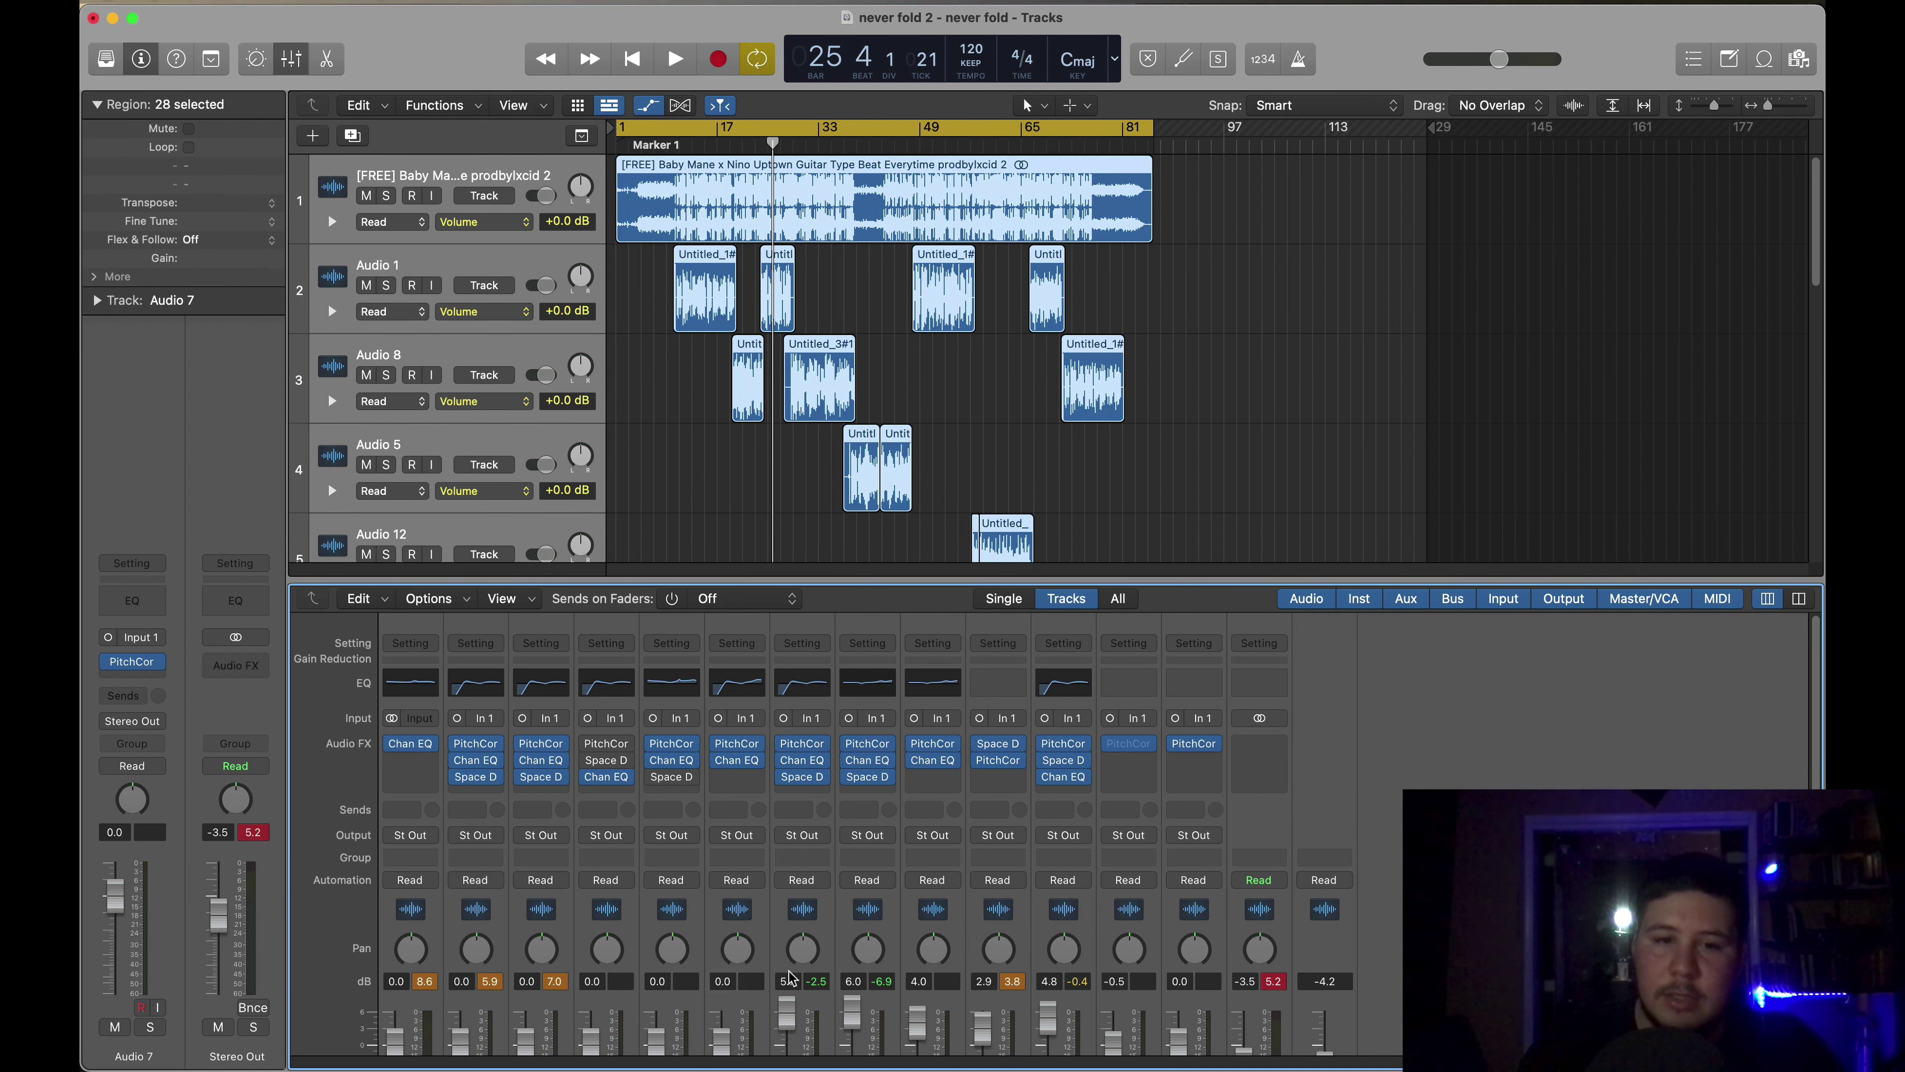
{"action": "left_click", "coordinate": [787, 981]}
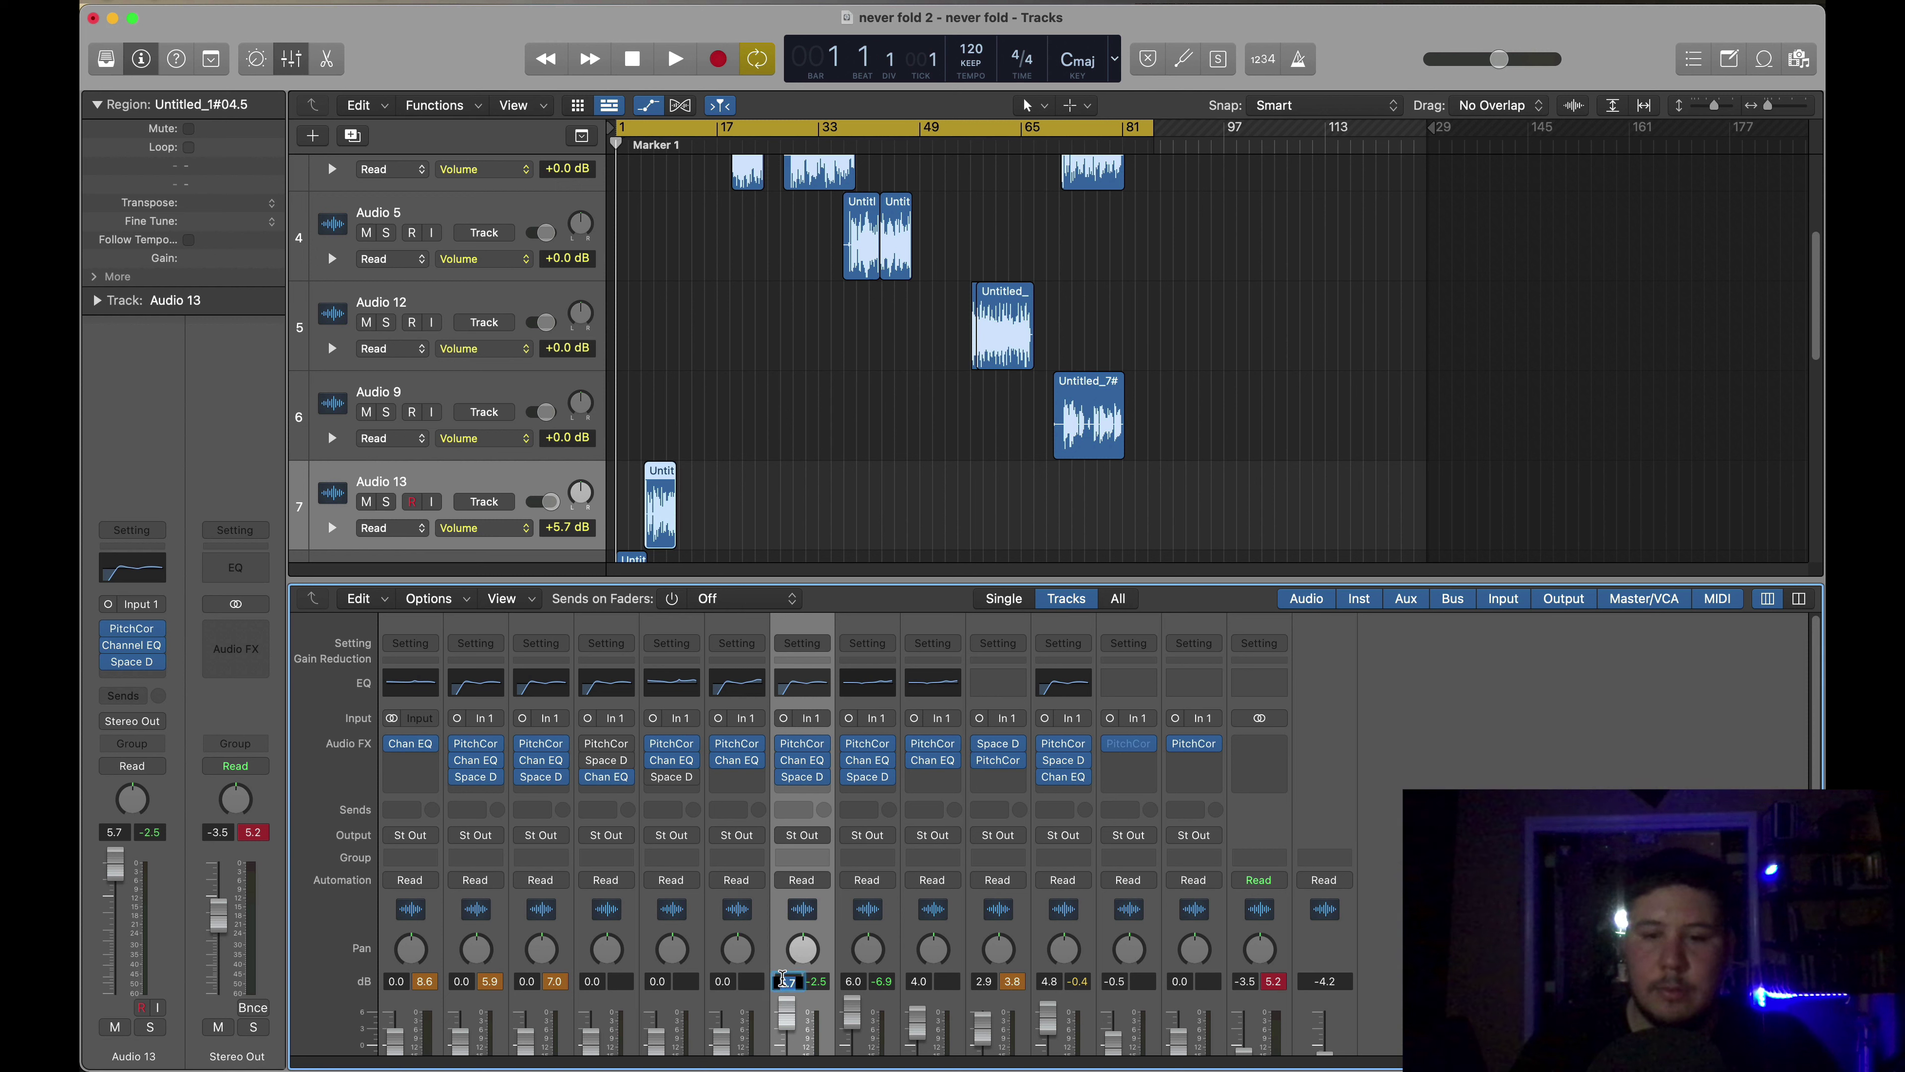
{"action": "type", "text": "0"}
{"action": "key", "text": "Return"}
- Set the volume of the Audio 11, Audio 10, Audio 3, Audio 4 and Audio 6 tracks to 0 dB
{"action": "left_click", "coordinate": [842, 981]}
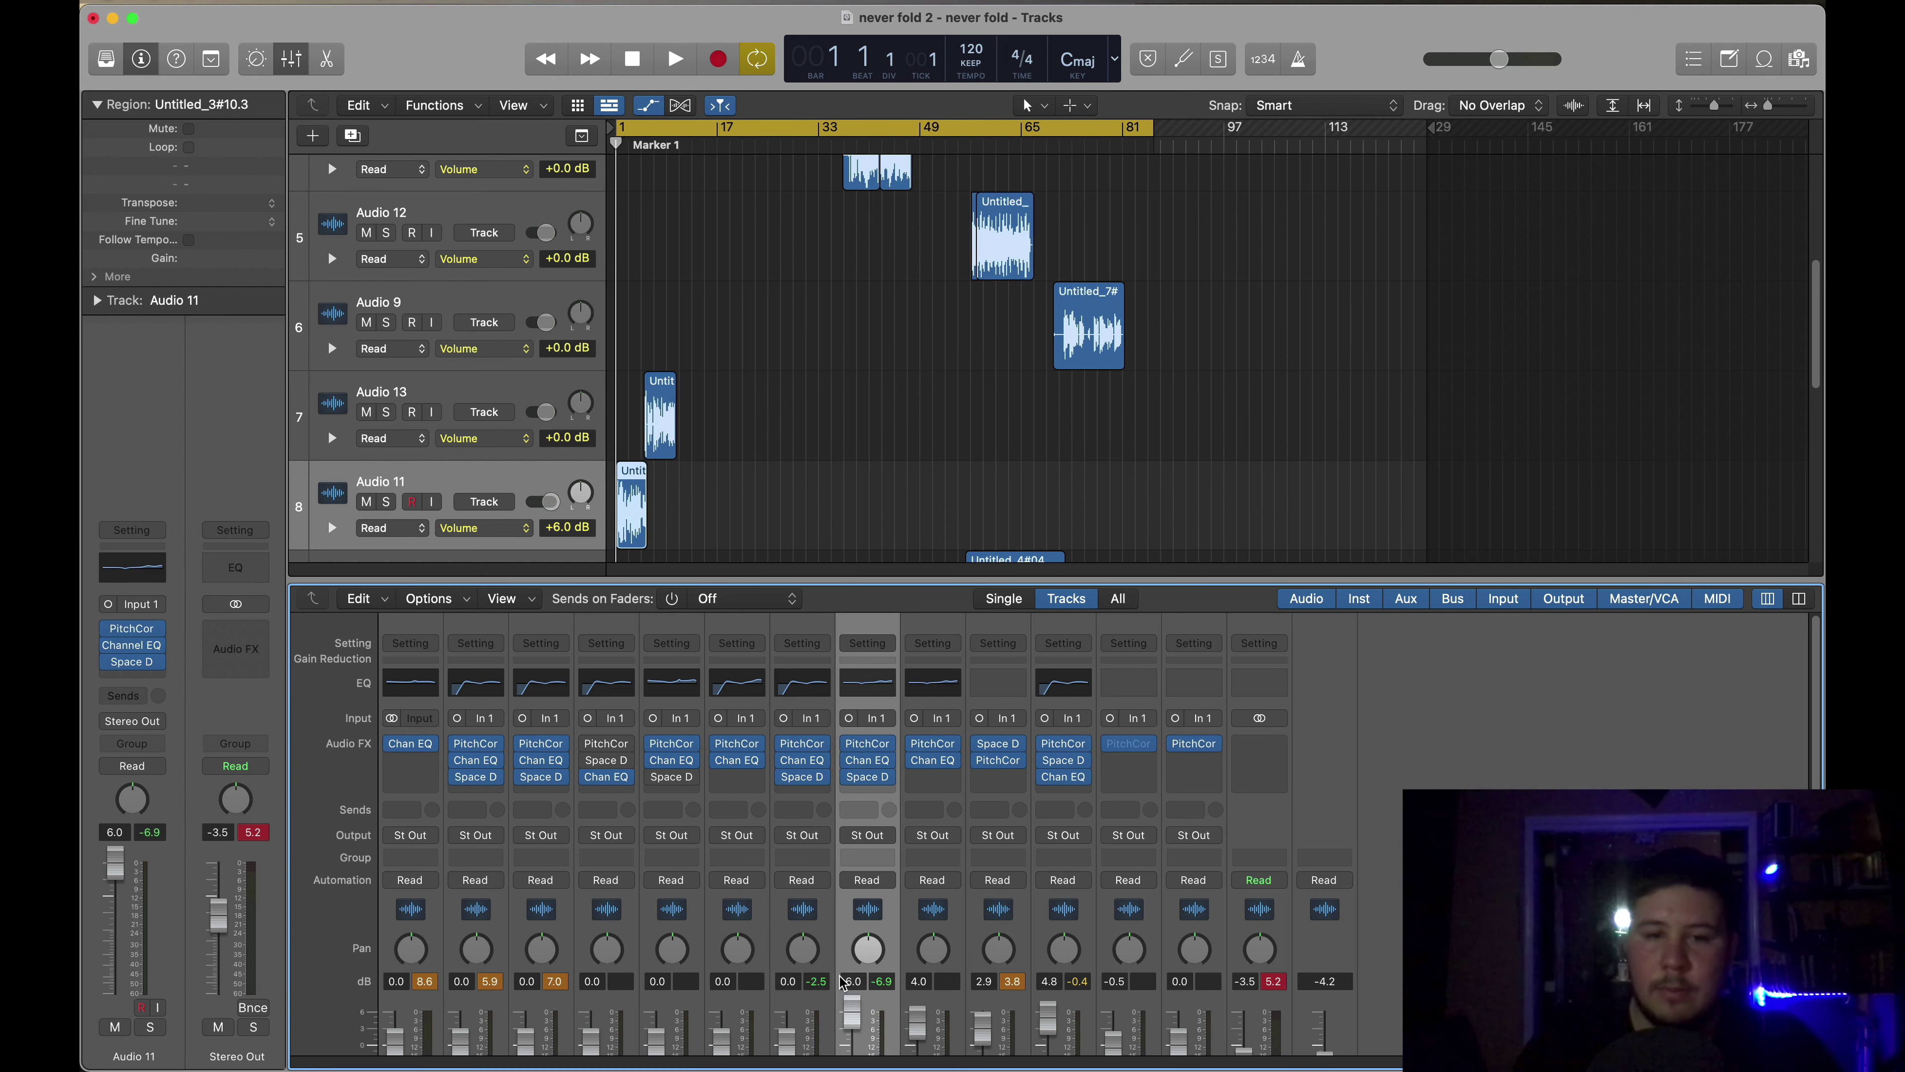
{"action": "type", "text": "0"}
{"action": "key", "text": "Return"}
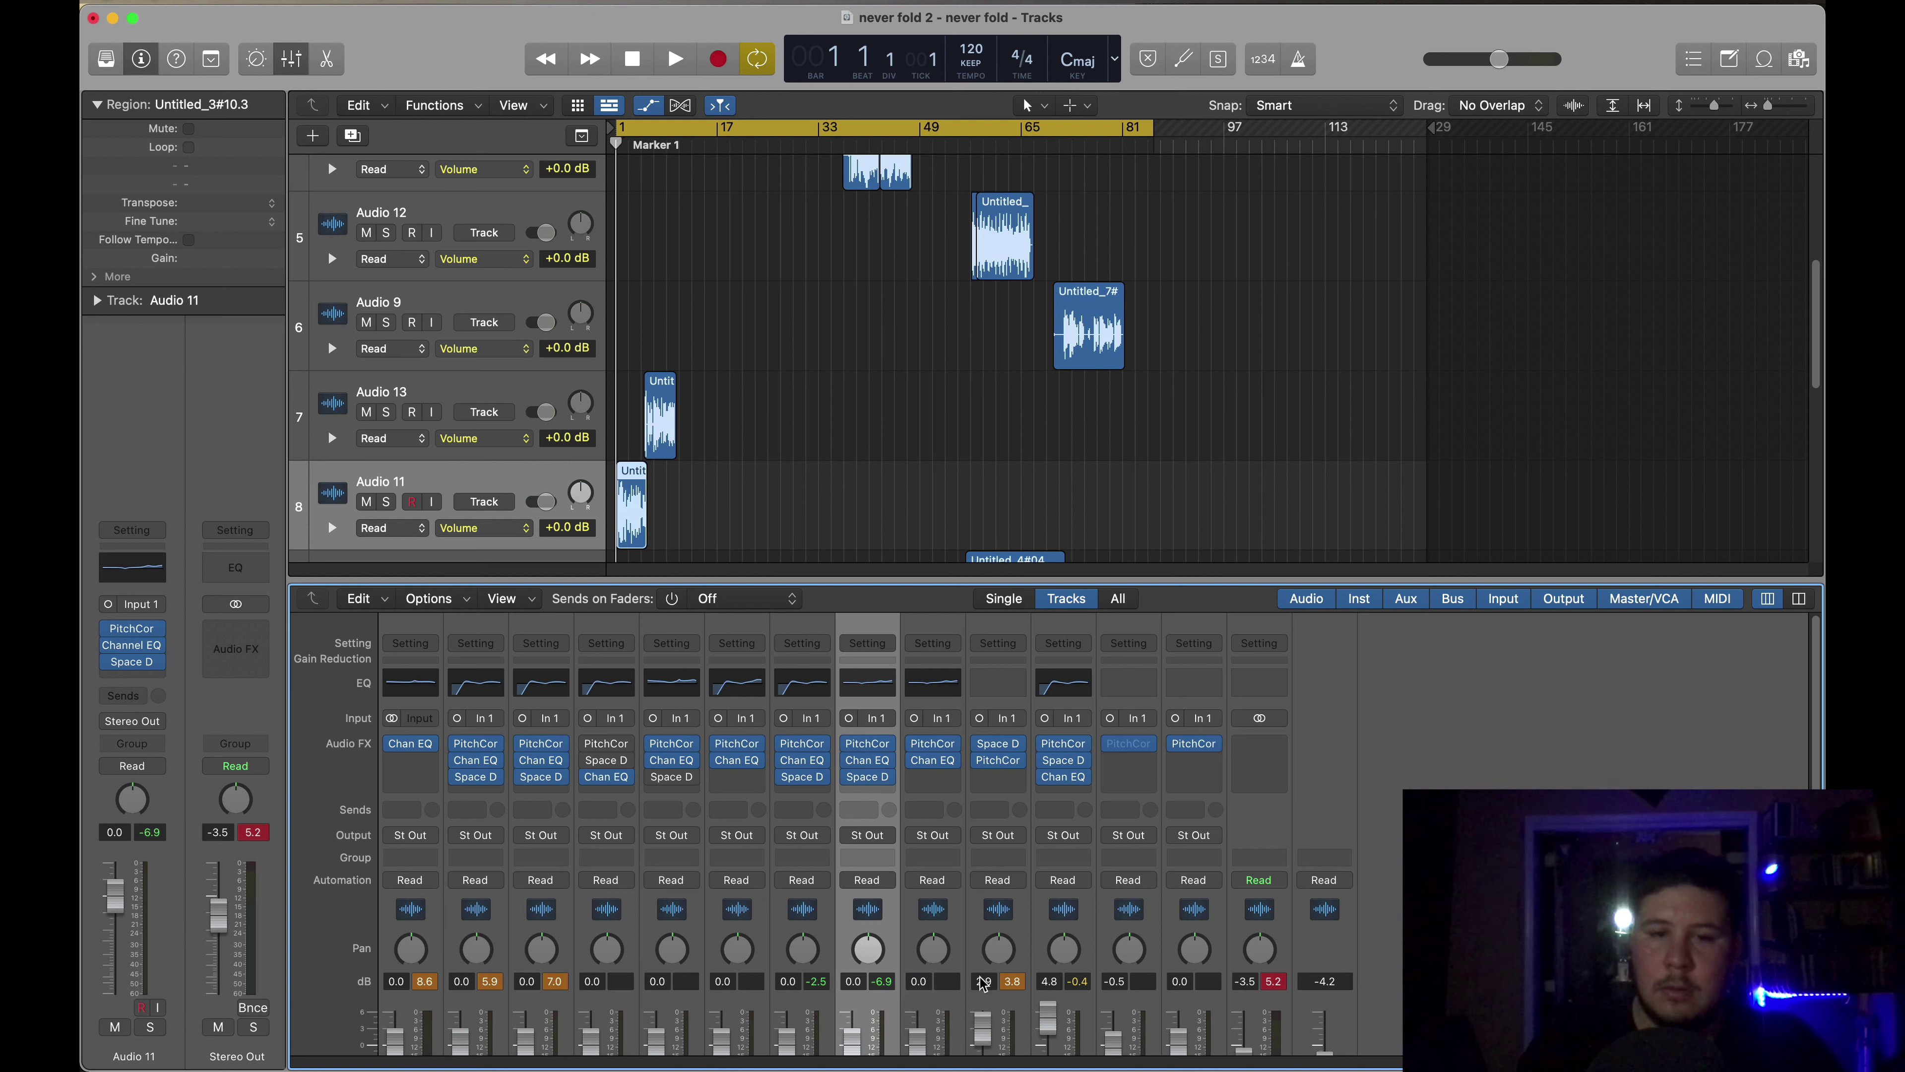
{"action": "type", "text": "0"}
{"action": "key", "text": "Return"}
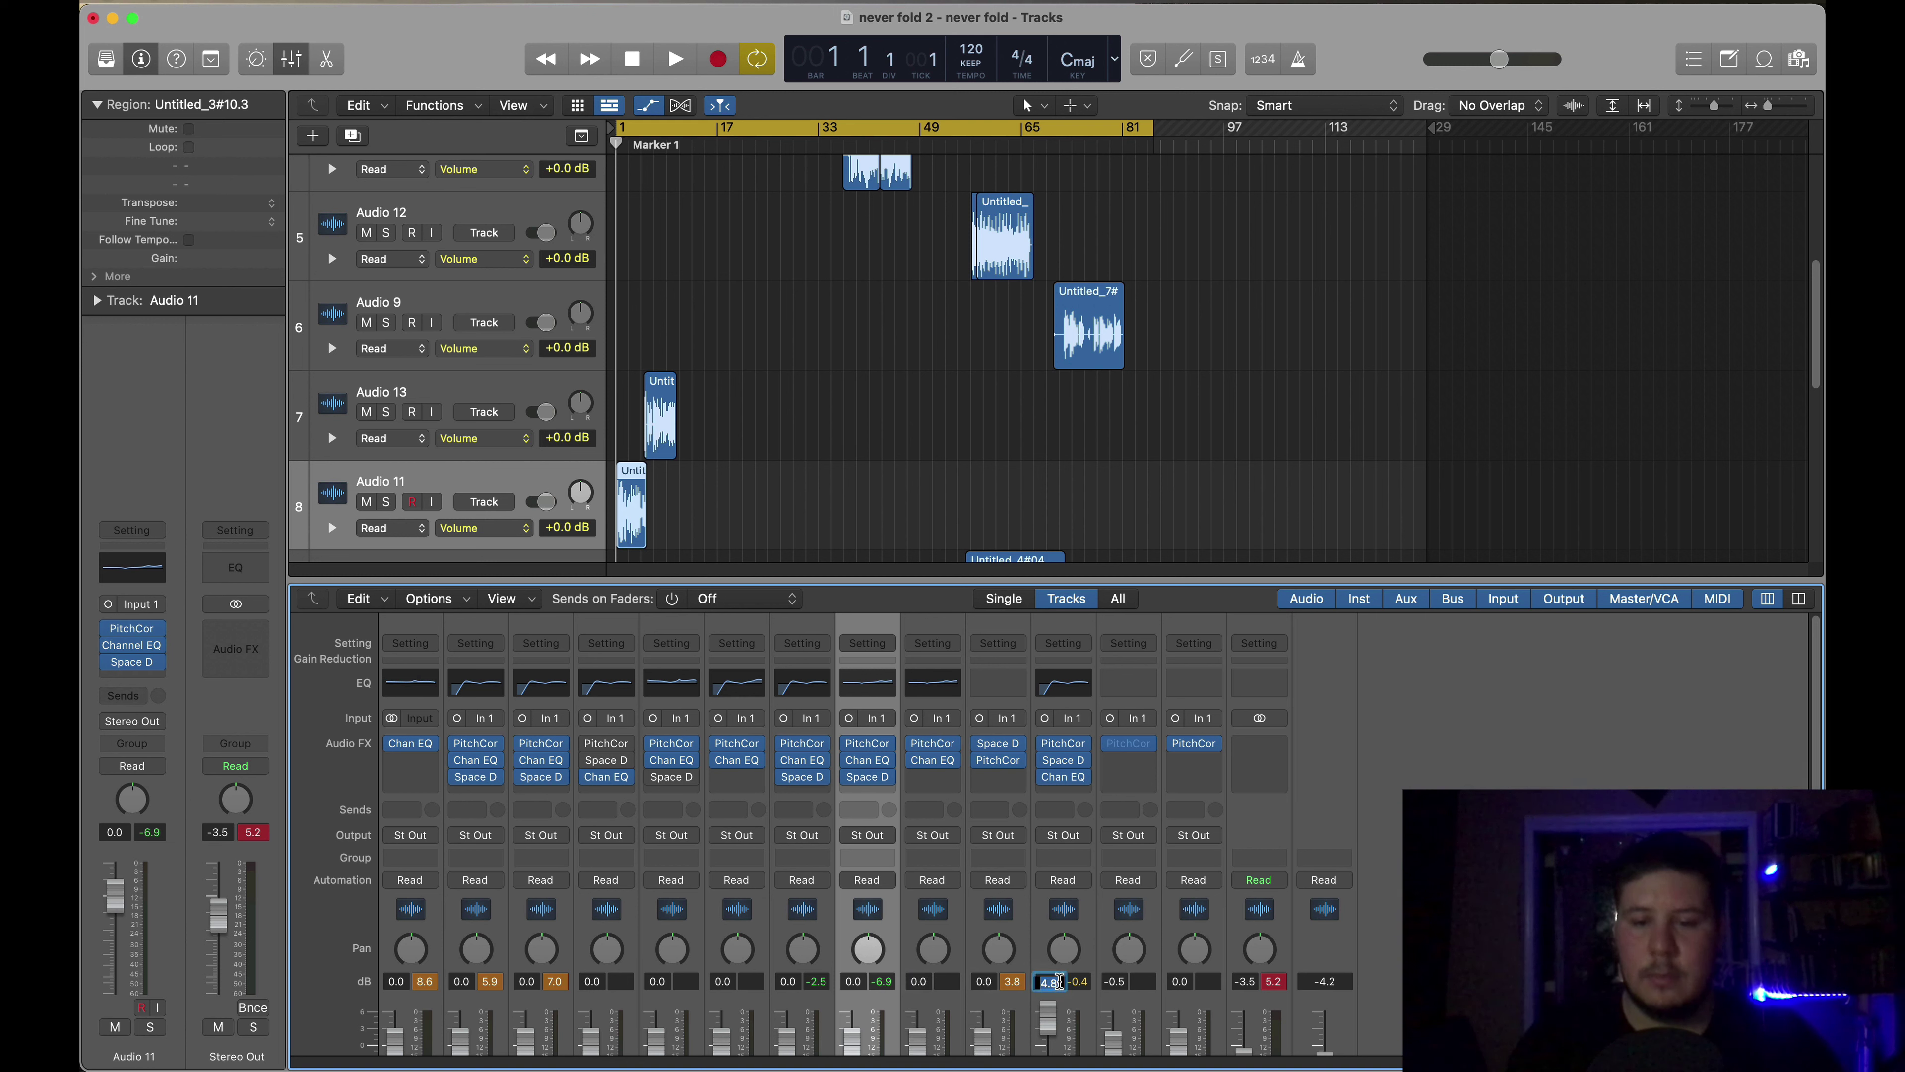
{"action": "key", "text": "Return"}
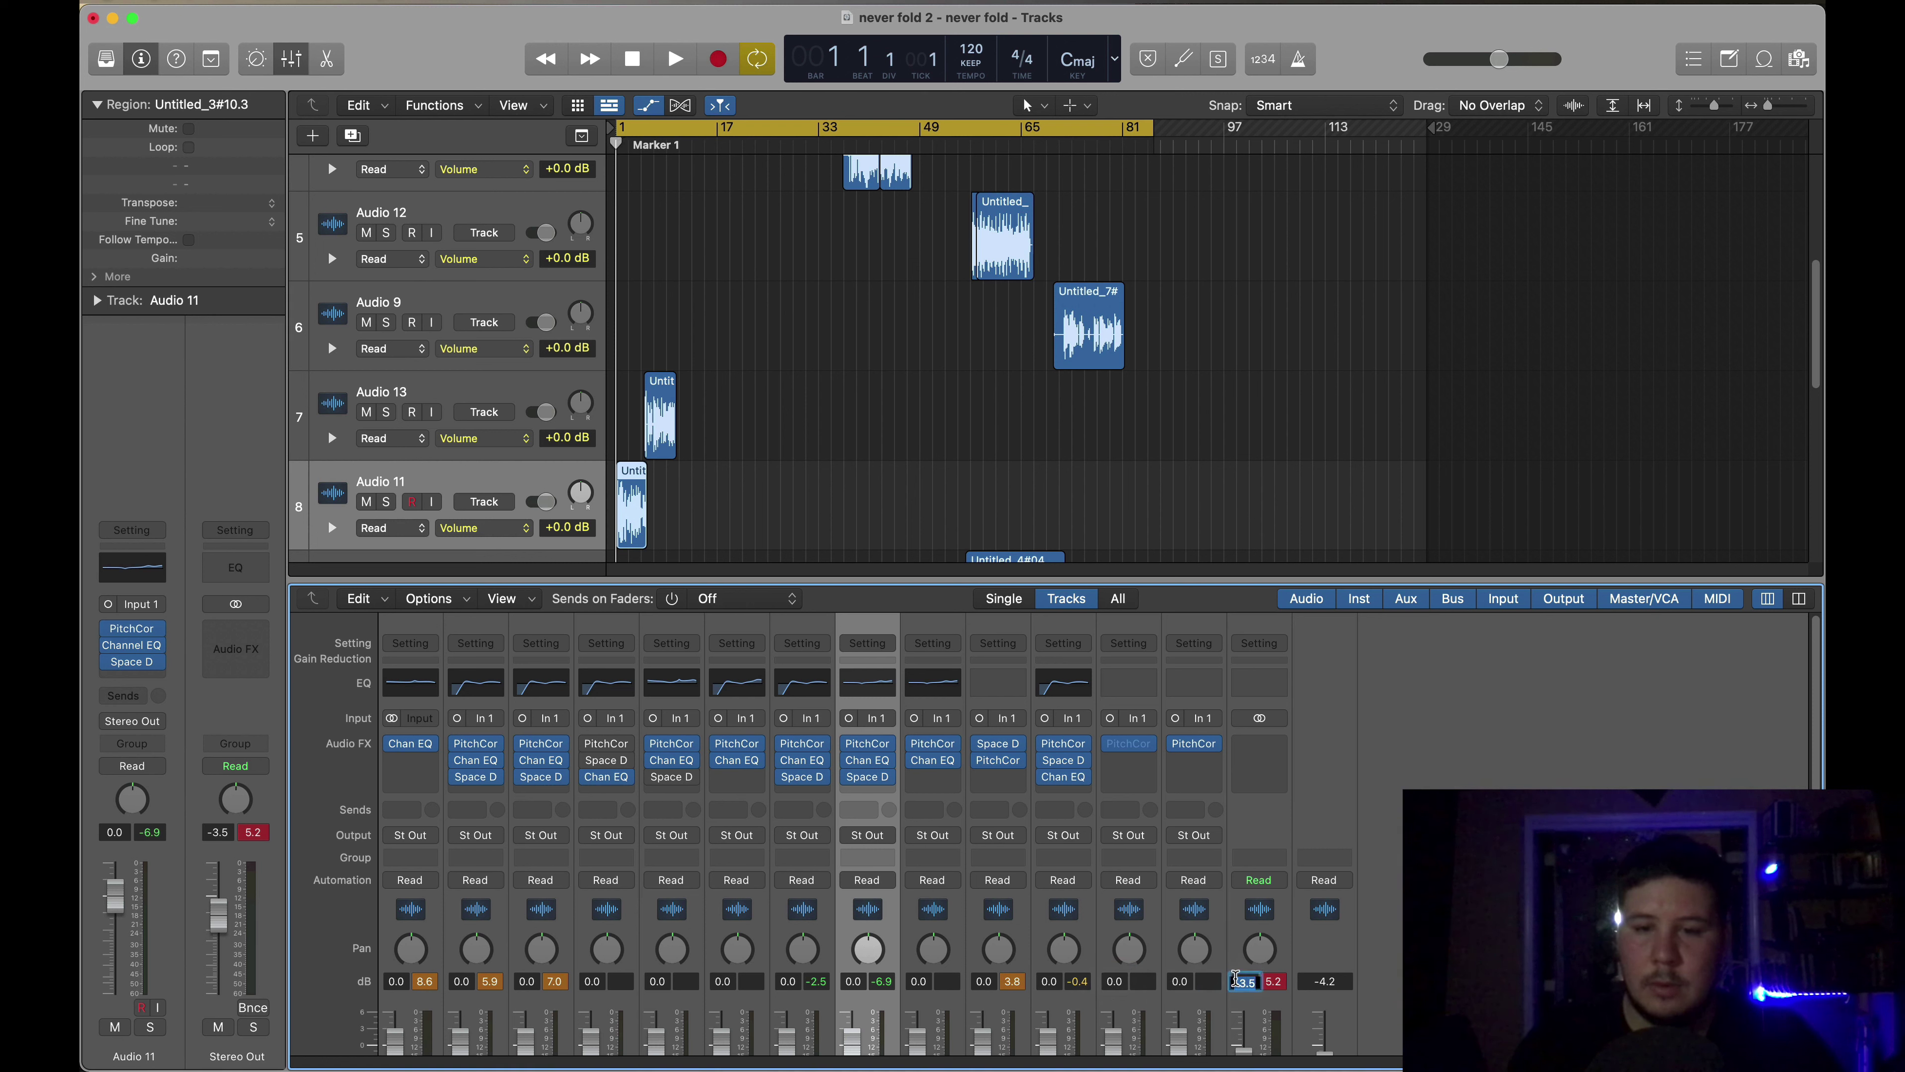
- Set both the Stereo Out and the Master volume to 0 dB
{"action": "type", "text": "0"}
{"action": "key", "text": "Return"}
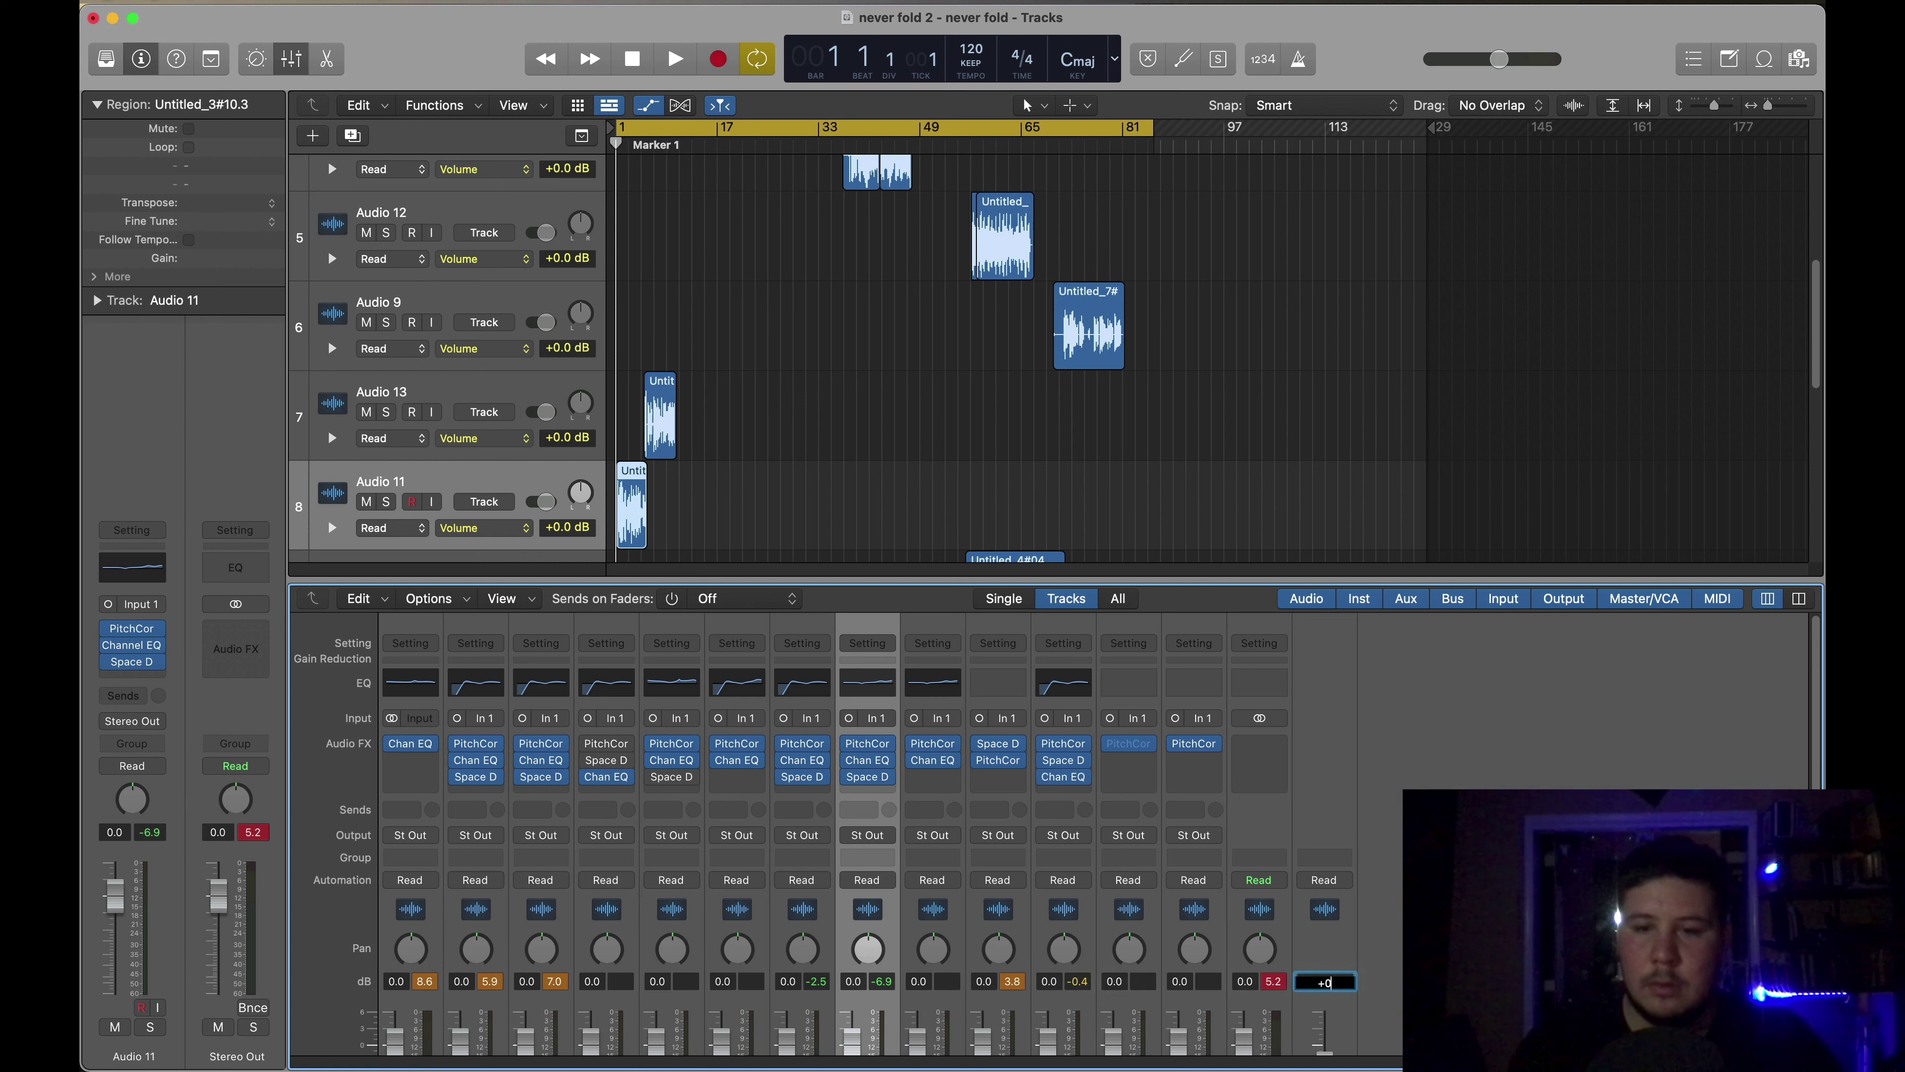
{"action": "key", "text": "Return"}
- Play the song from bar 17, watch the peak levels of the tracks and Stereo Out, and stop playback
{"action": "key", "text": "space"}
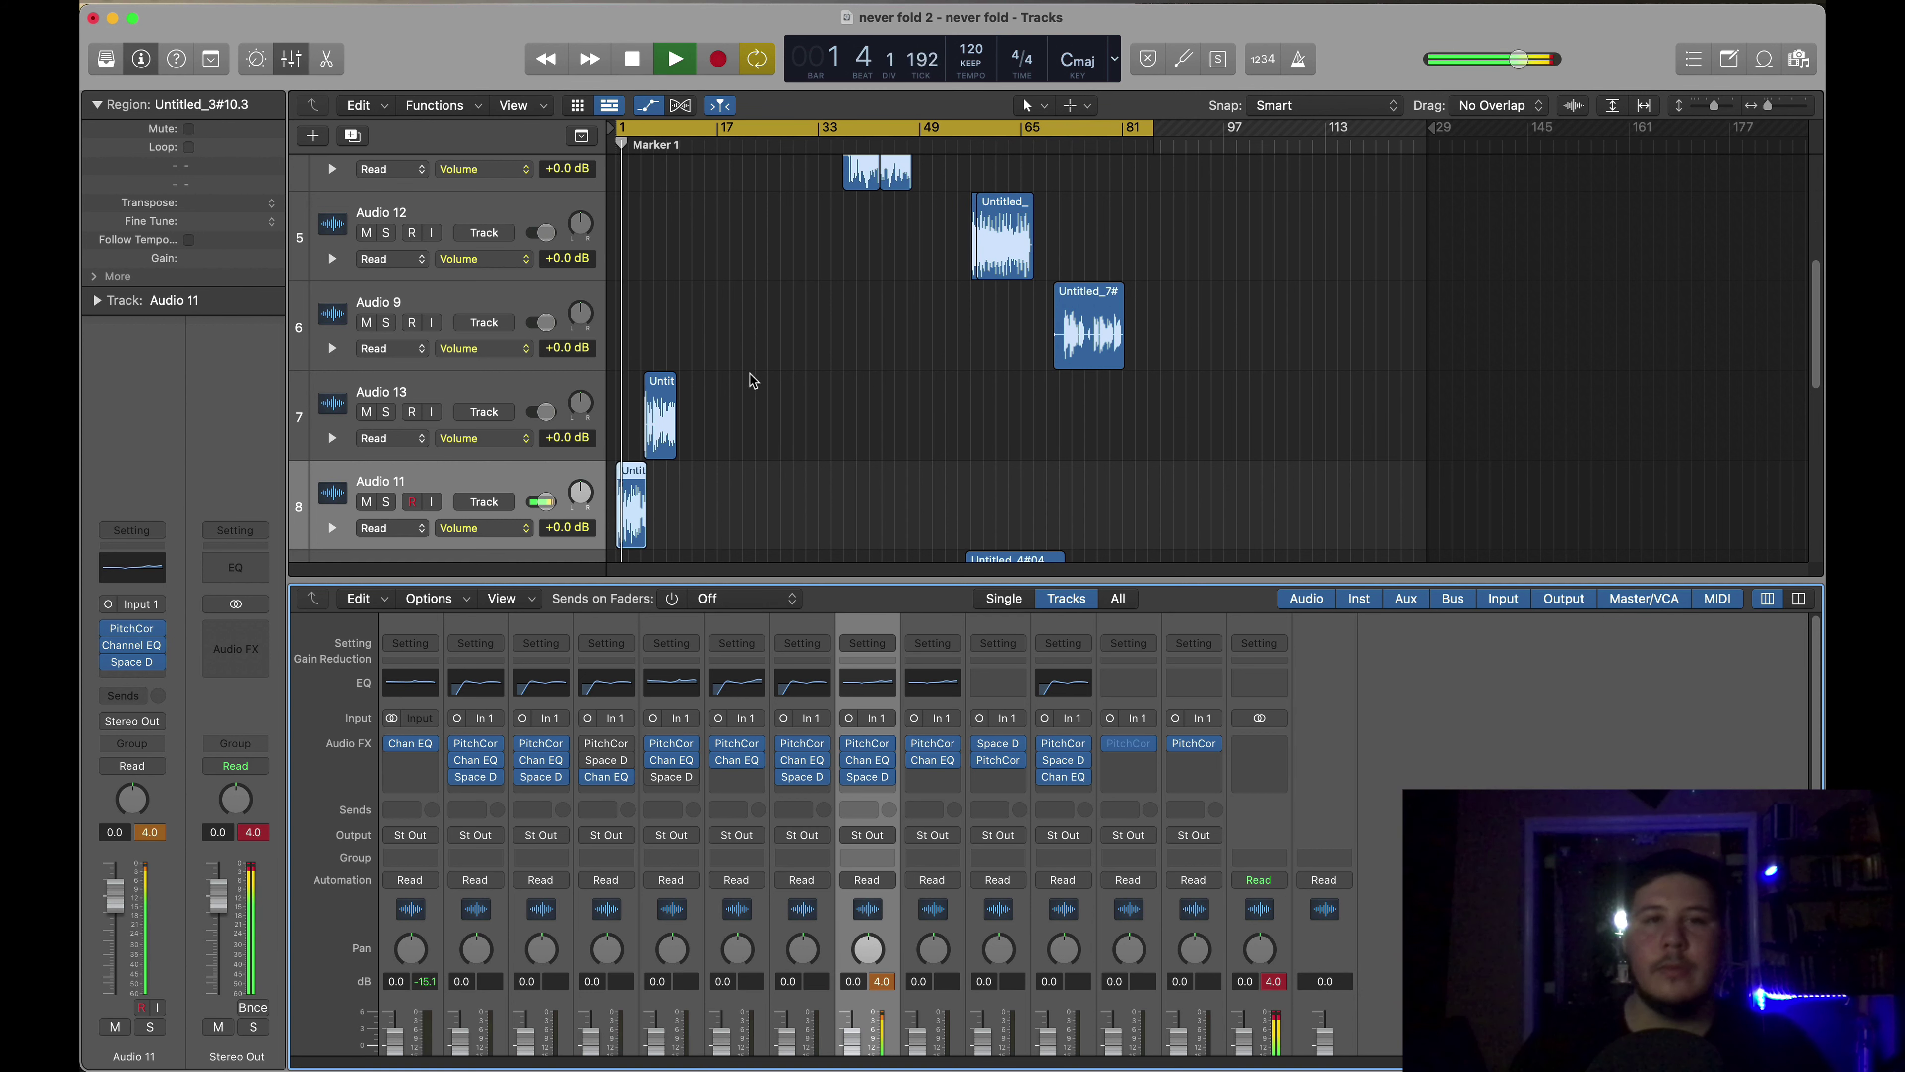
{"action": "scroll", "coordinate": [745, 385], "scroll_direction": "up", "scroll_amount": 5}
{"action": "left_click", "coordinate": [719, 163]}
{"action": "left_click", "coordinate": [718, 144]}
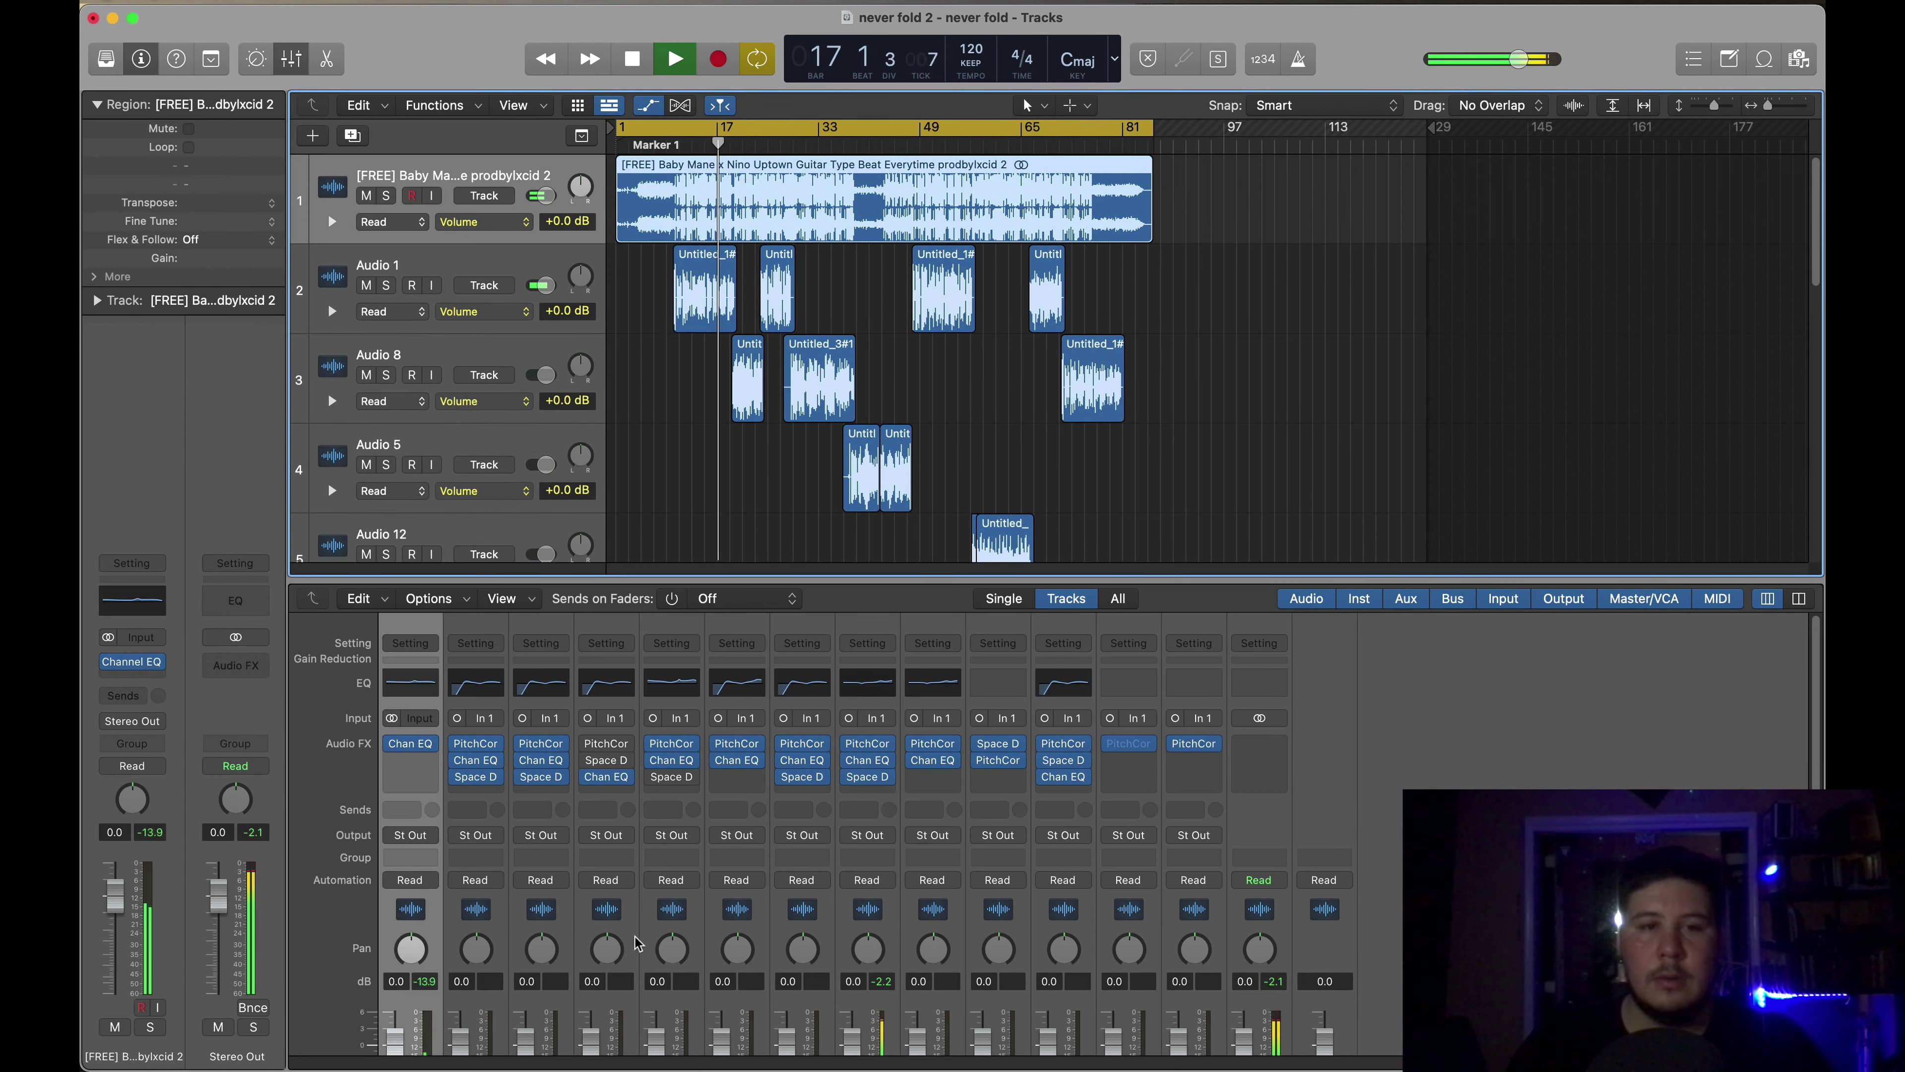
{"action": "scroll", "coordinate": [619, 864], "scroll_direction": "down", "scroll_amount": 4}
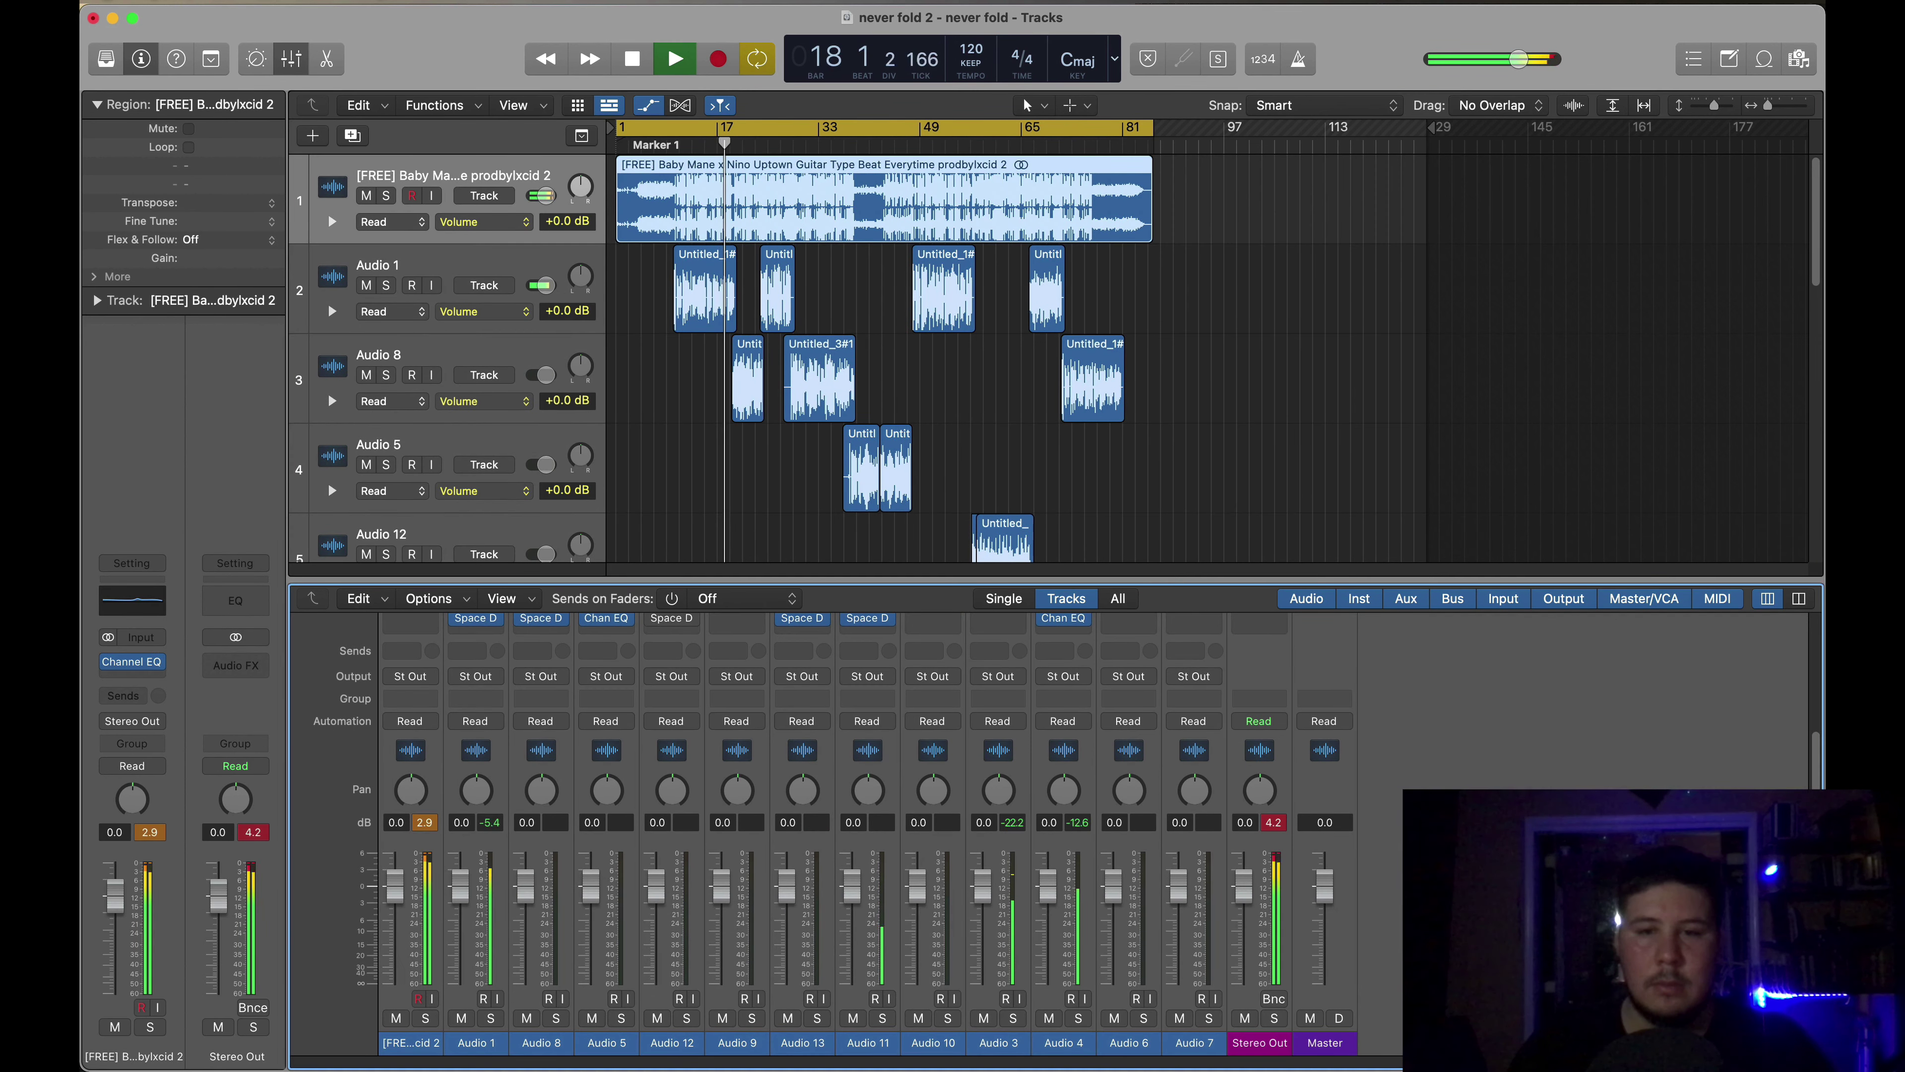
{"action": "key", "text": "space"}
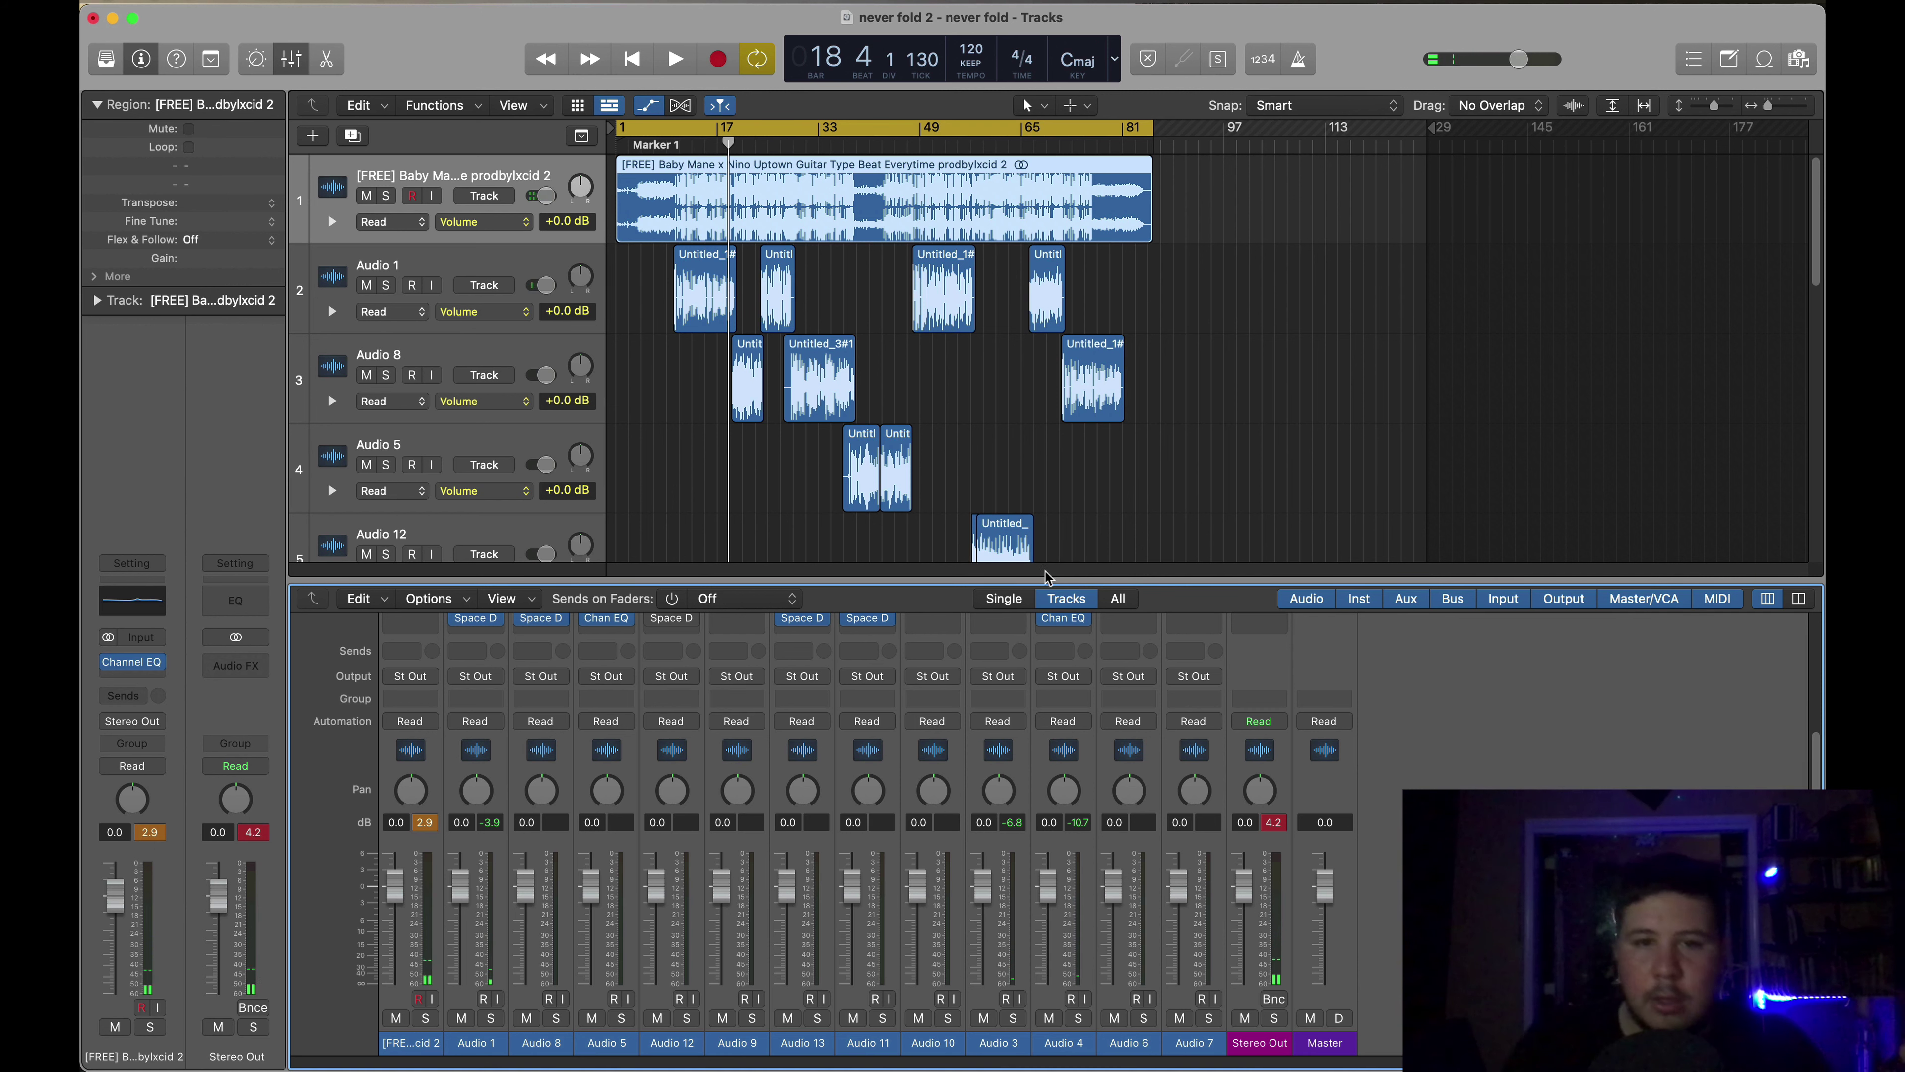
- Lower the gain of all the vocal regions below the beat track together to -11.0 dB
{"action": "left_click_drag", "start_coordinate": [1034, 595], "coordinate": [1073, 914]}
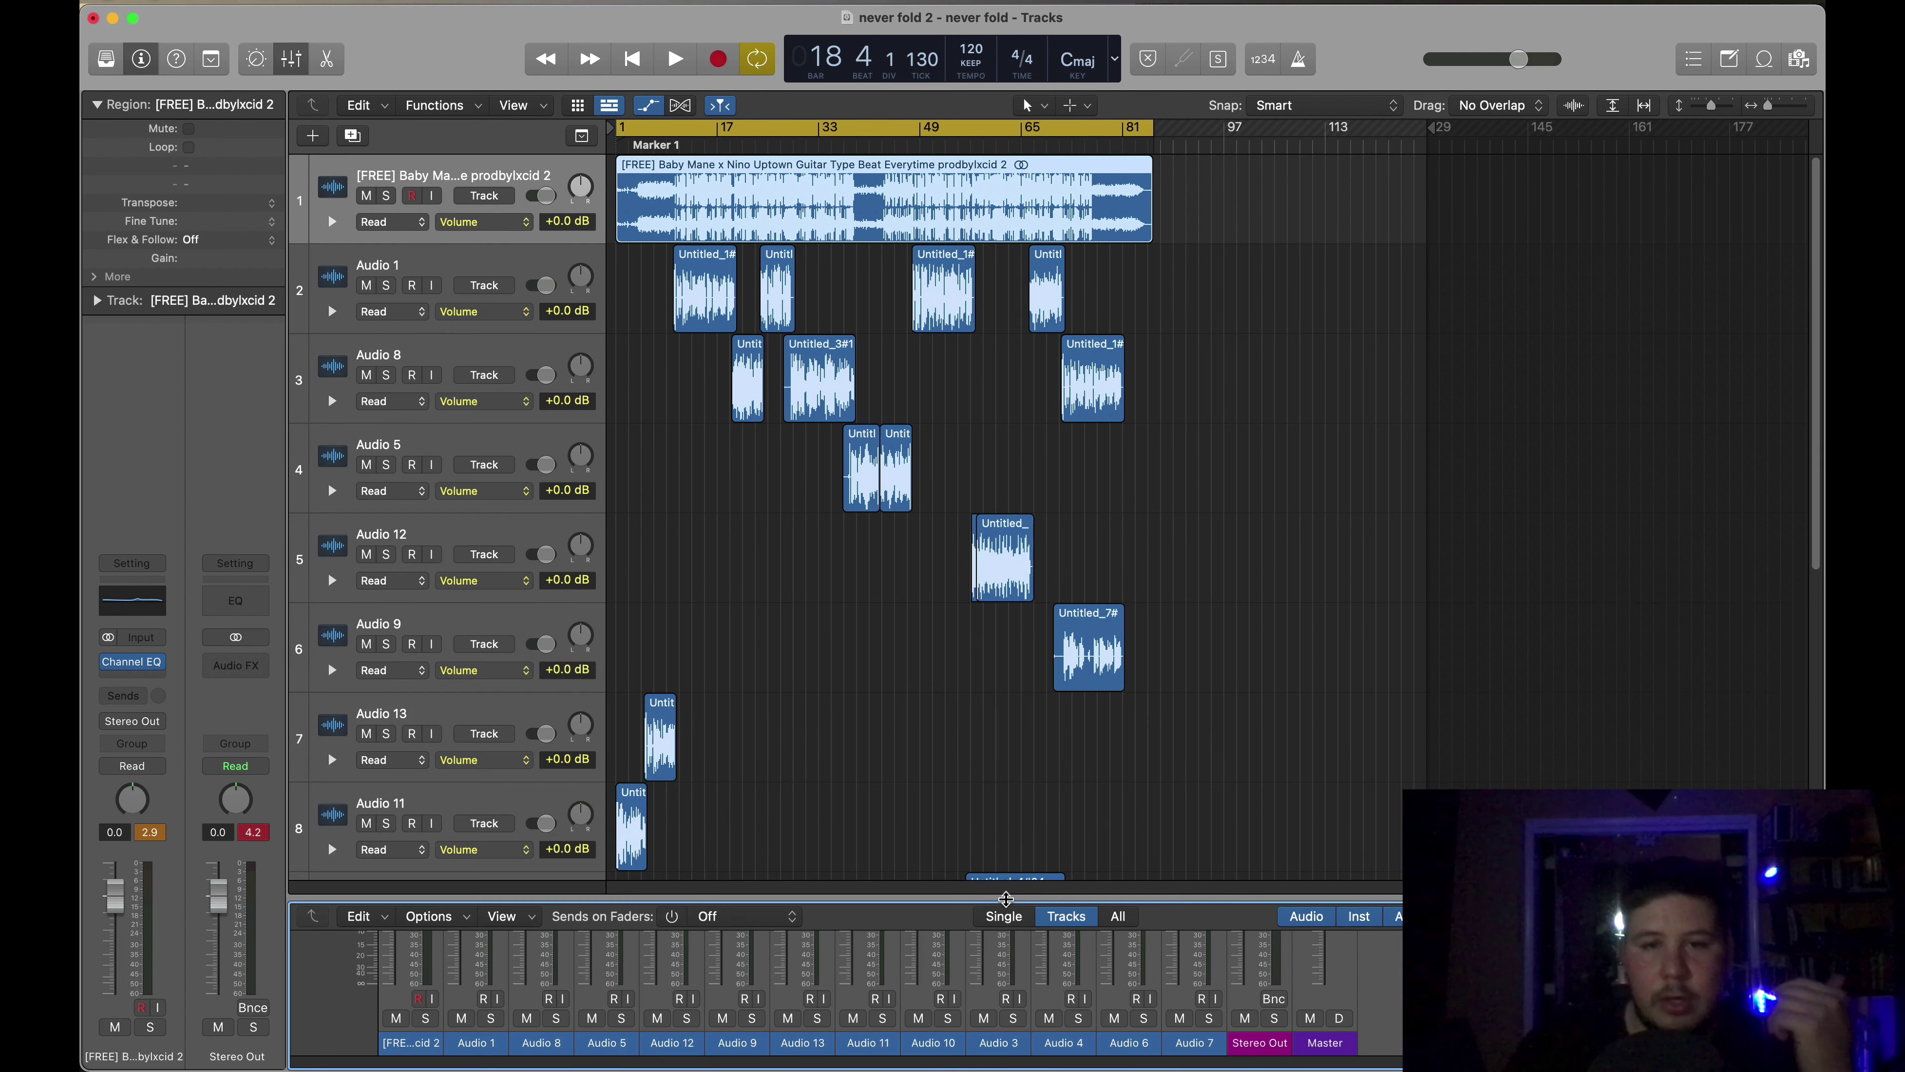
{"action": "scroll", "coordinate": [1140, 860], "scroll_direction": "down", "scroll_amount": 3}
{"action": "scroll", "coordinate": [1194, 859], "scroll_direction": "down", "scroll_amount": 3}
{"action": "left_click_drag", "start_coordinate": [1302, 830], "coordinate": [619, 262]}
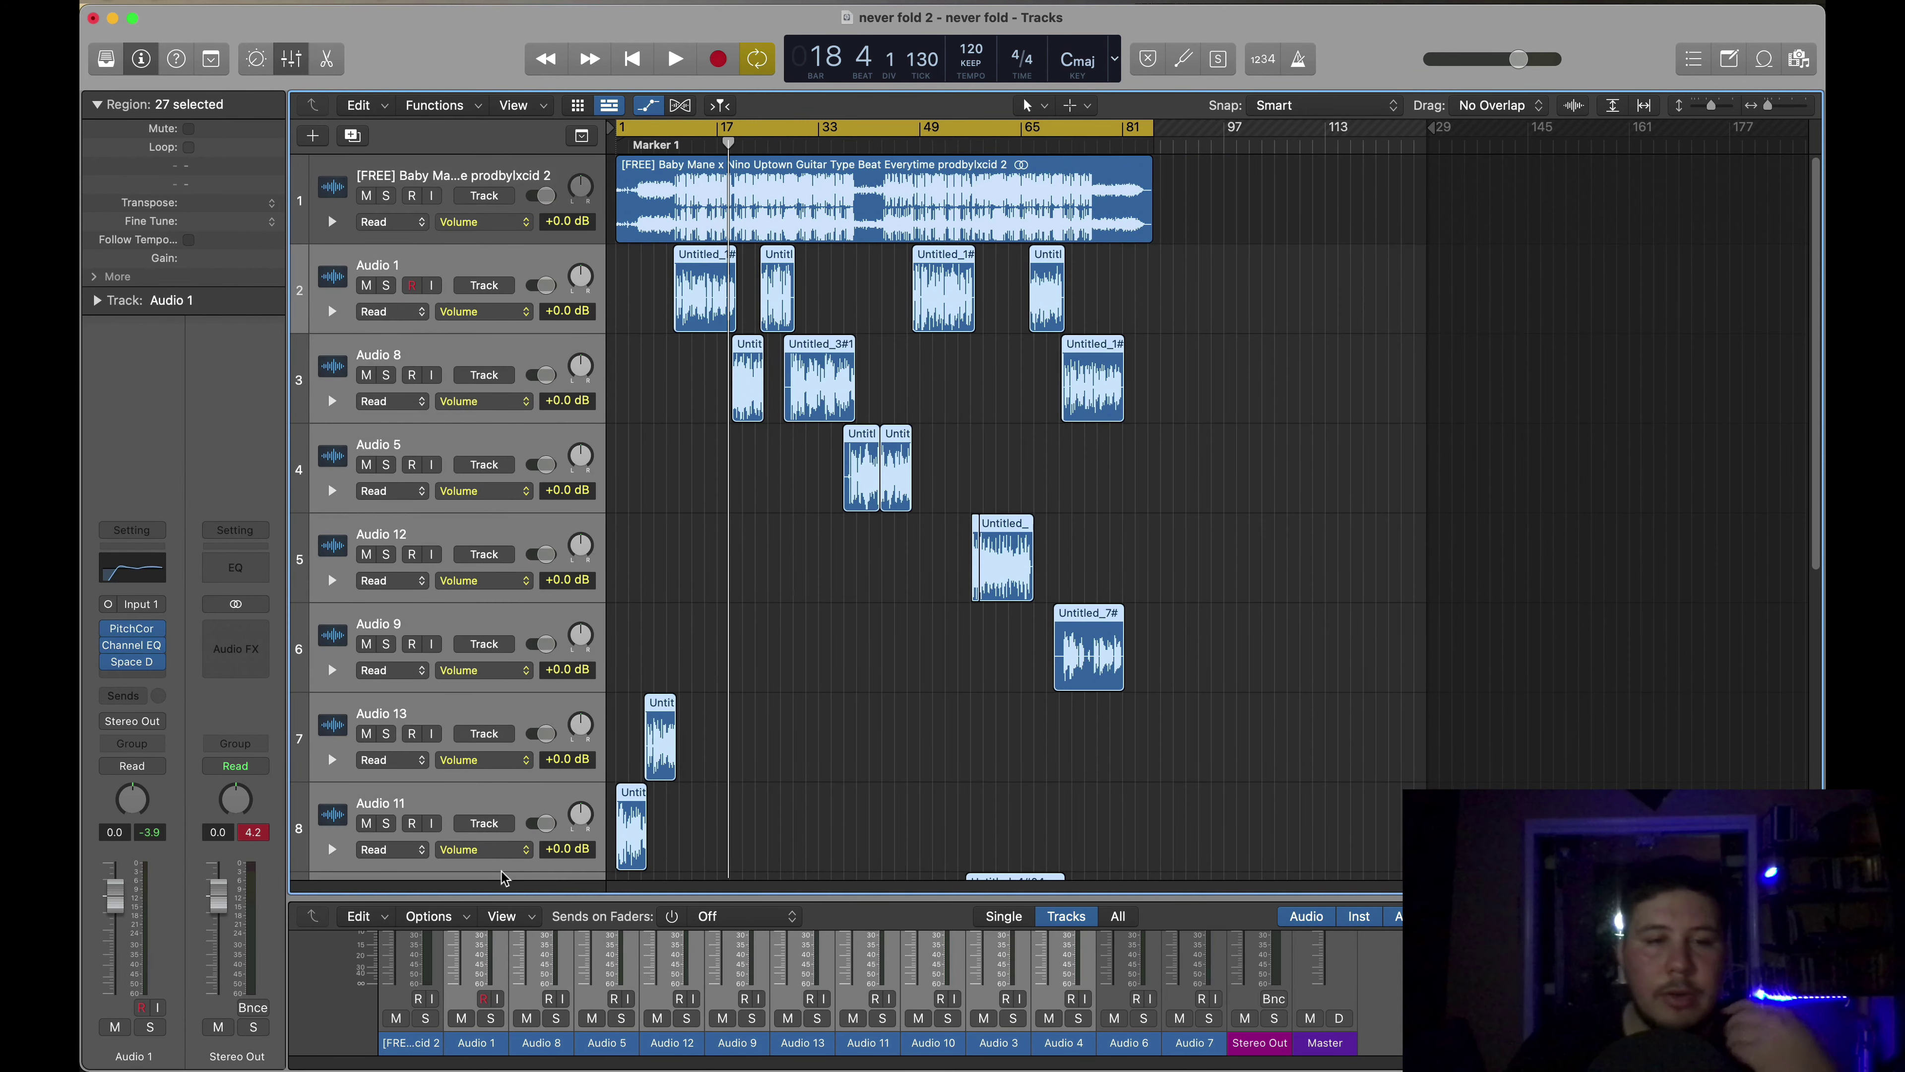
{"action": "scroll", "coordinate": [608, 1006], "scroll_direction": "up", "scroll_amount": 5}
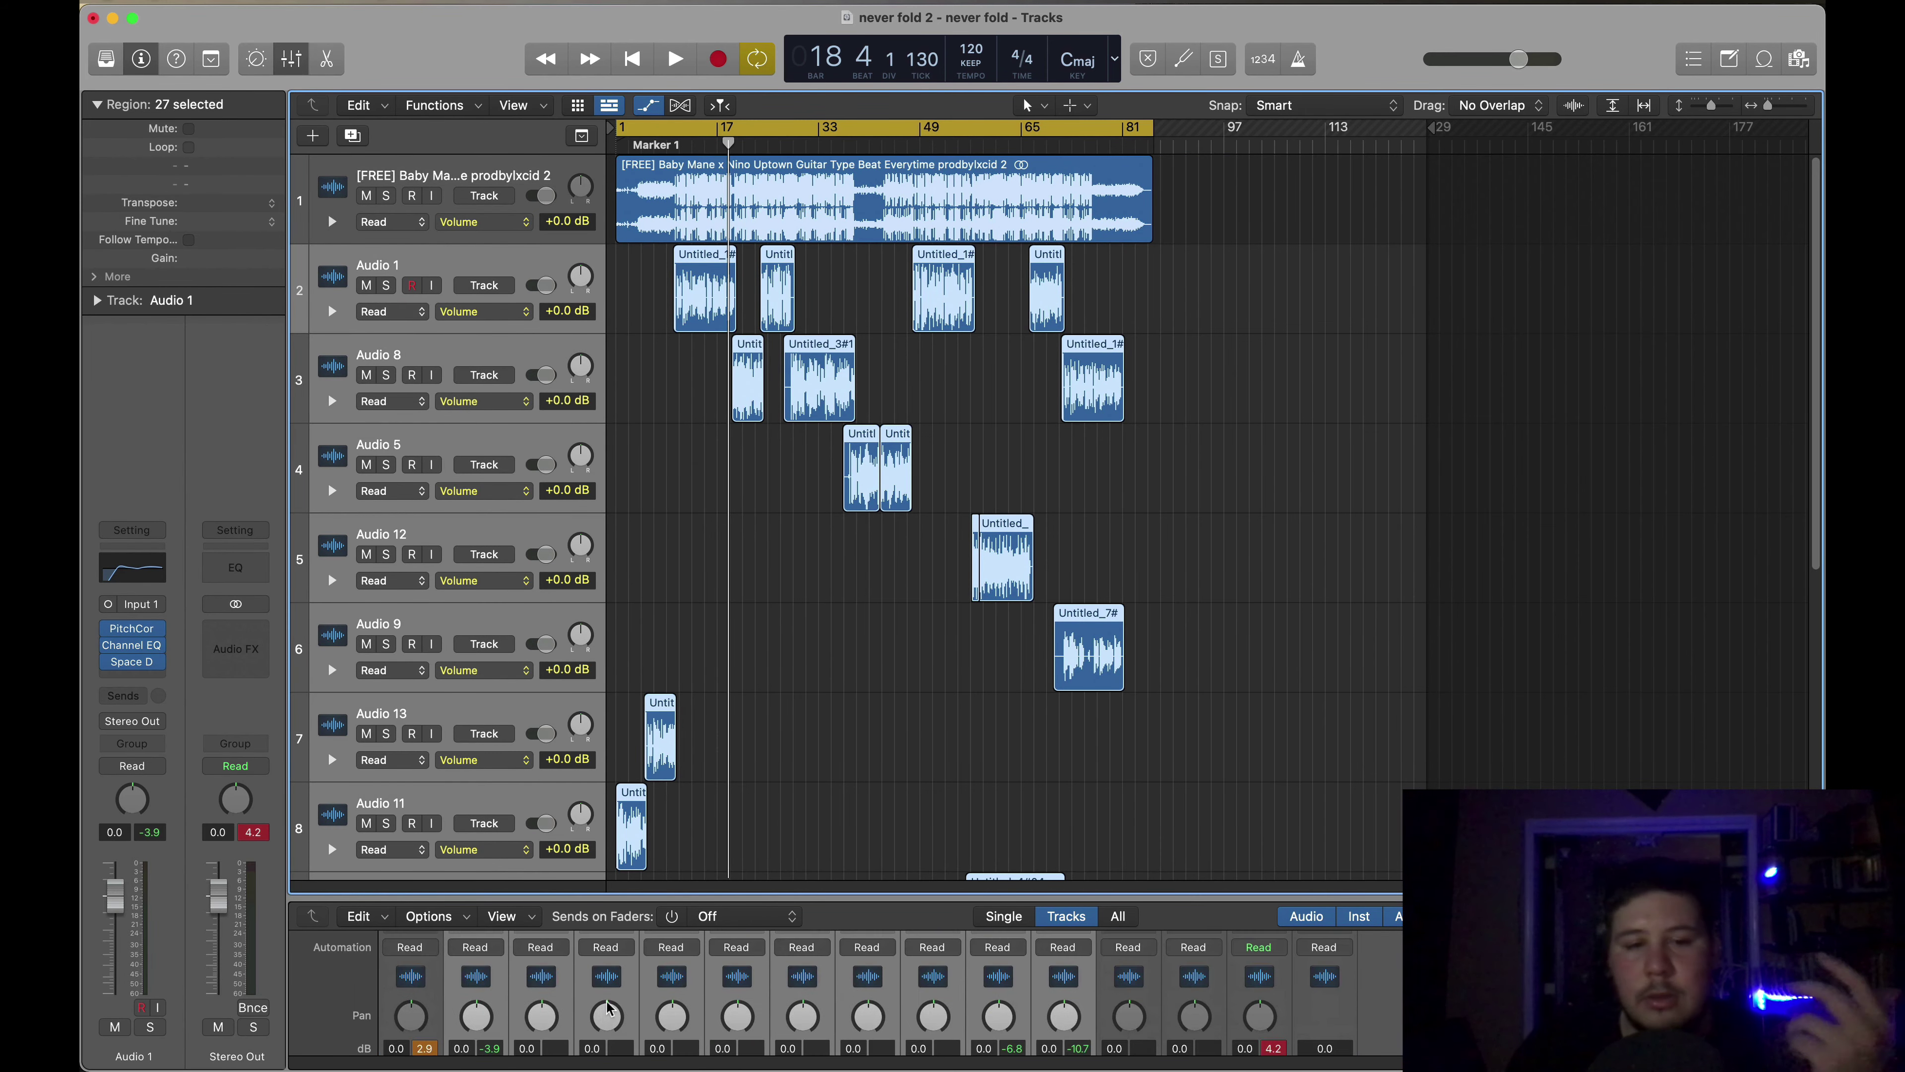
{"action": "left_click_drag", "start_coordinate": [627, 899], "coordinate": [448, 557]}
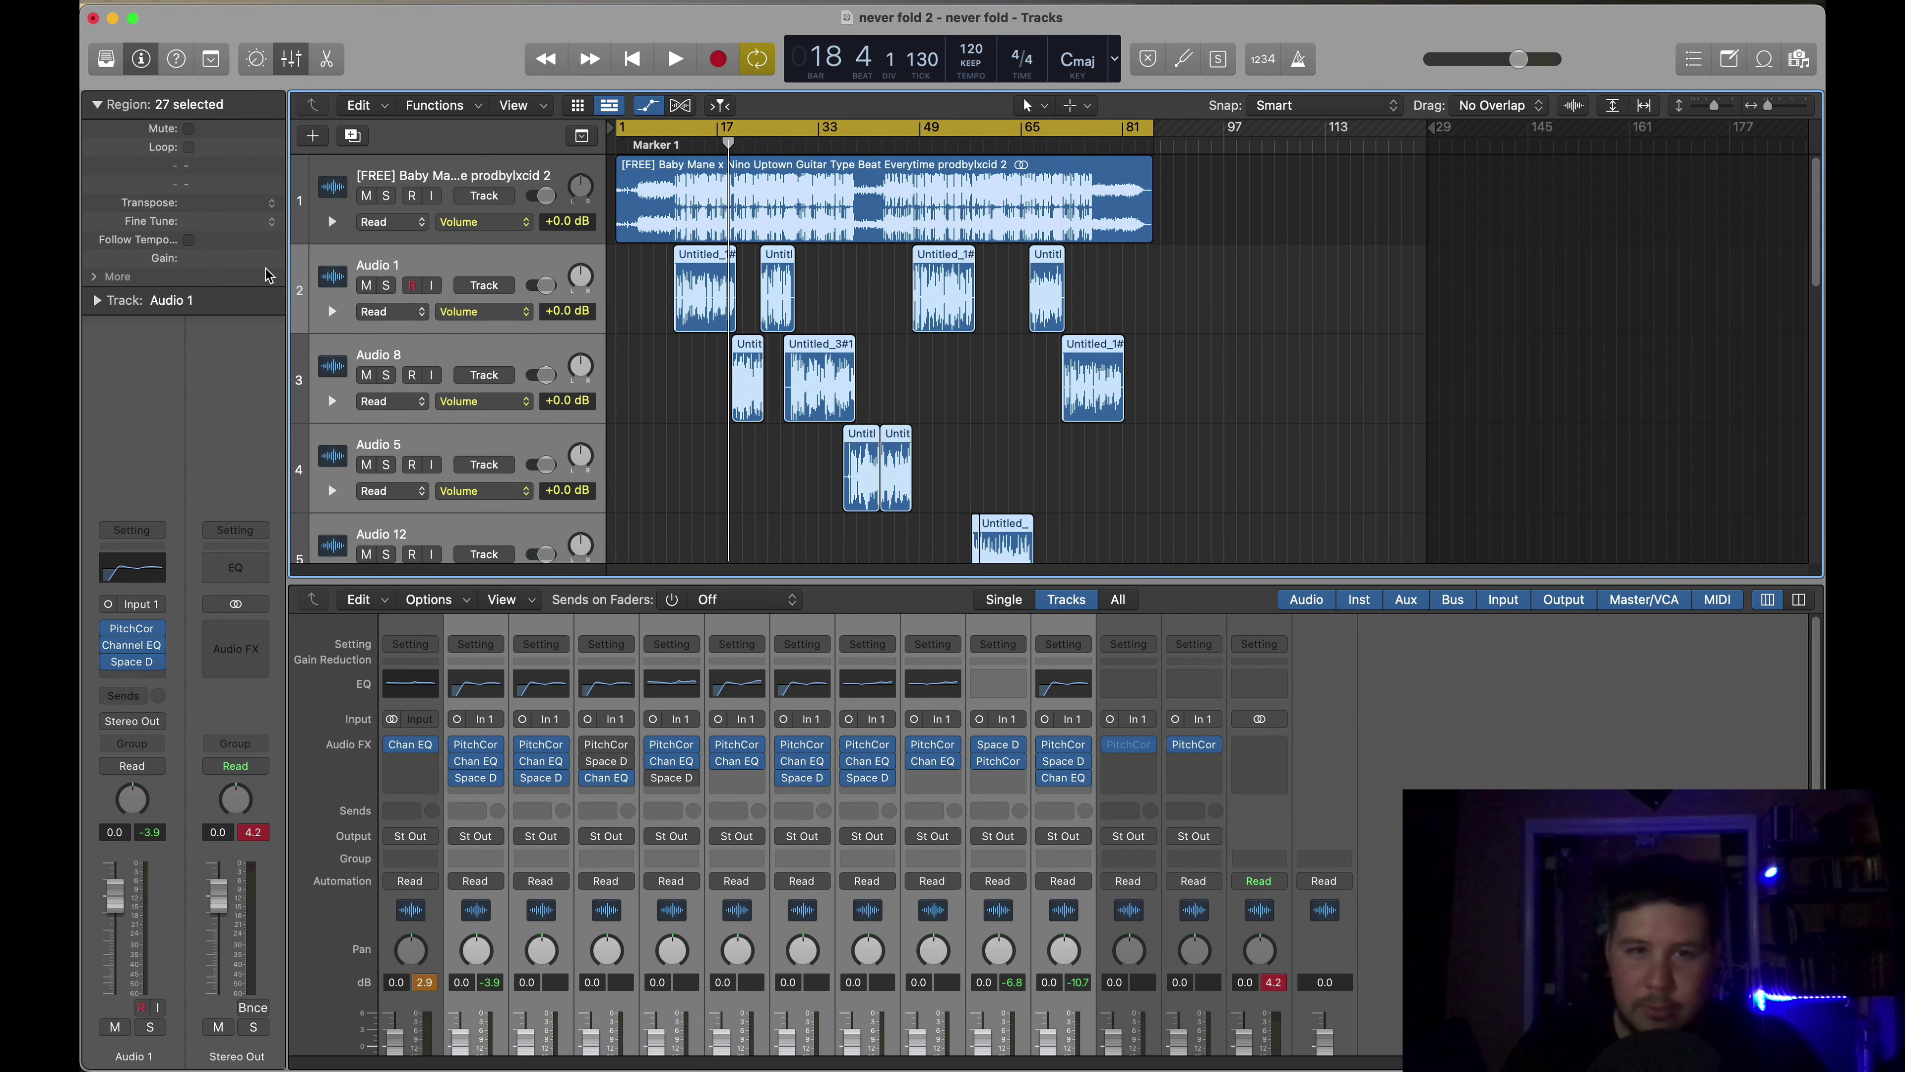
{"action": "left_click_drag", "start_coordinate": [264, 261], "coordinate": [282, 528]}
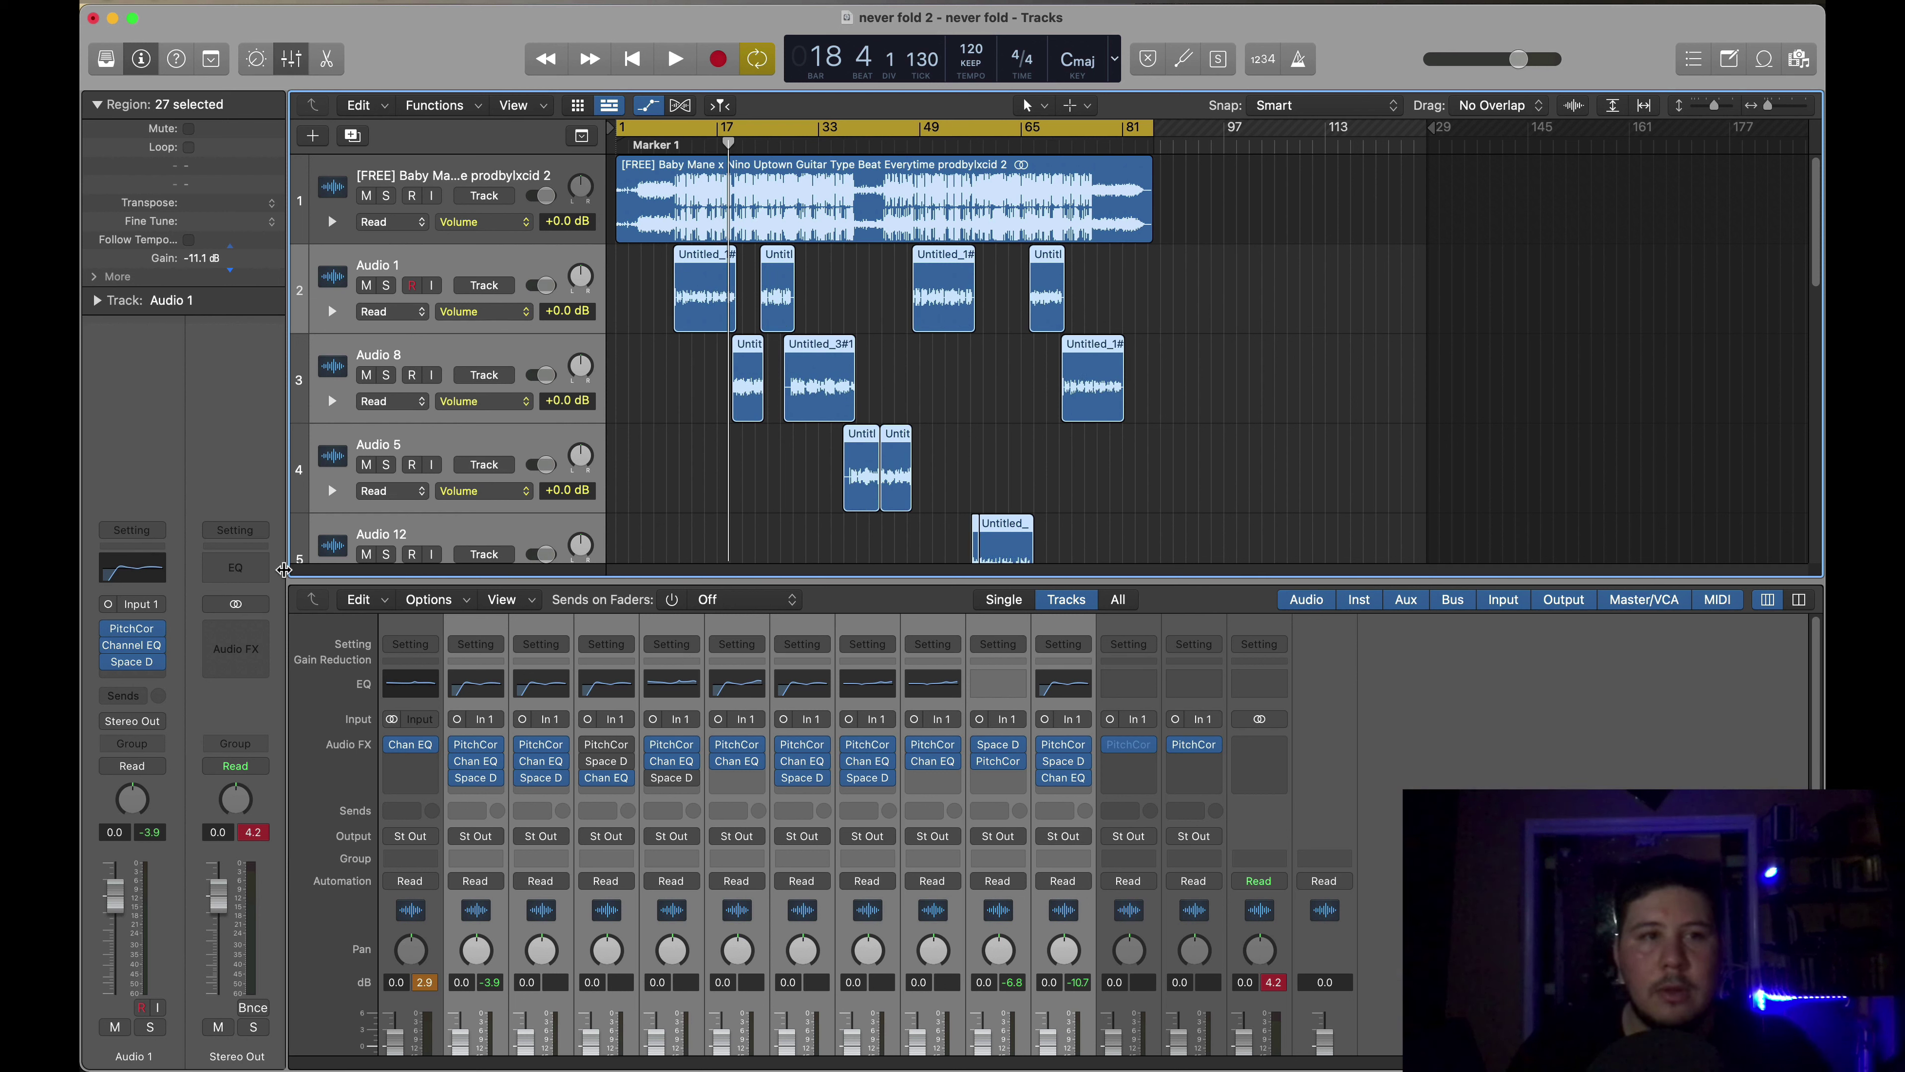
- Play the song from about bar 10 to check the vocal and Stereo Out peaks, and stop playback
{"action": "key", "text": "space"}
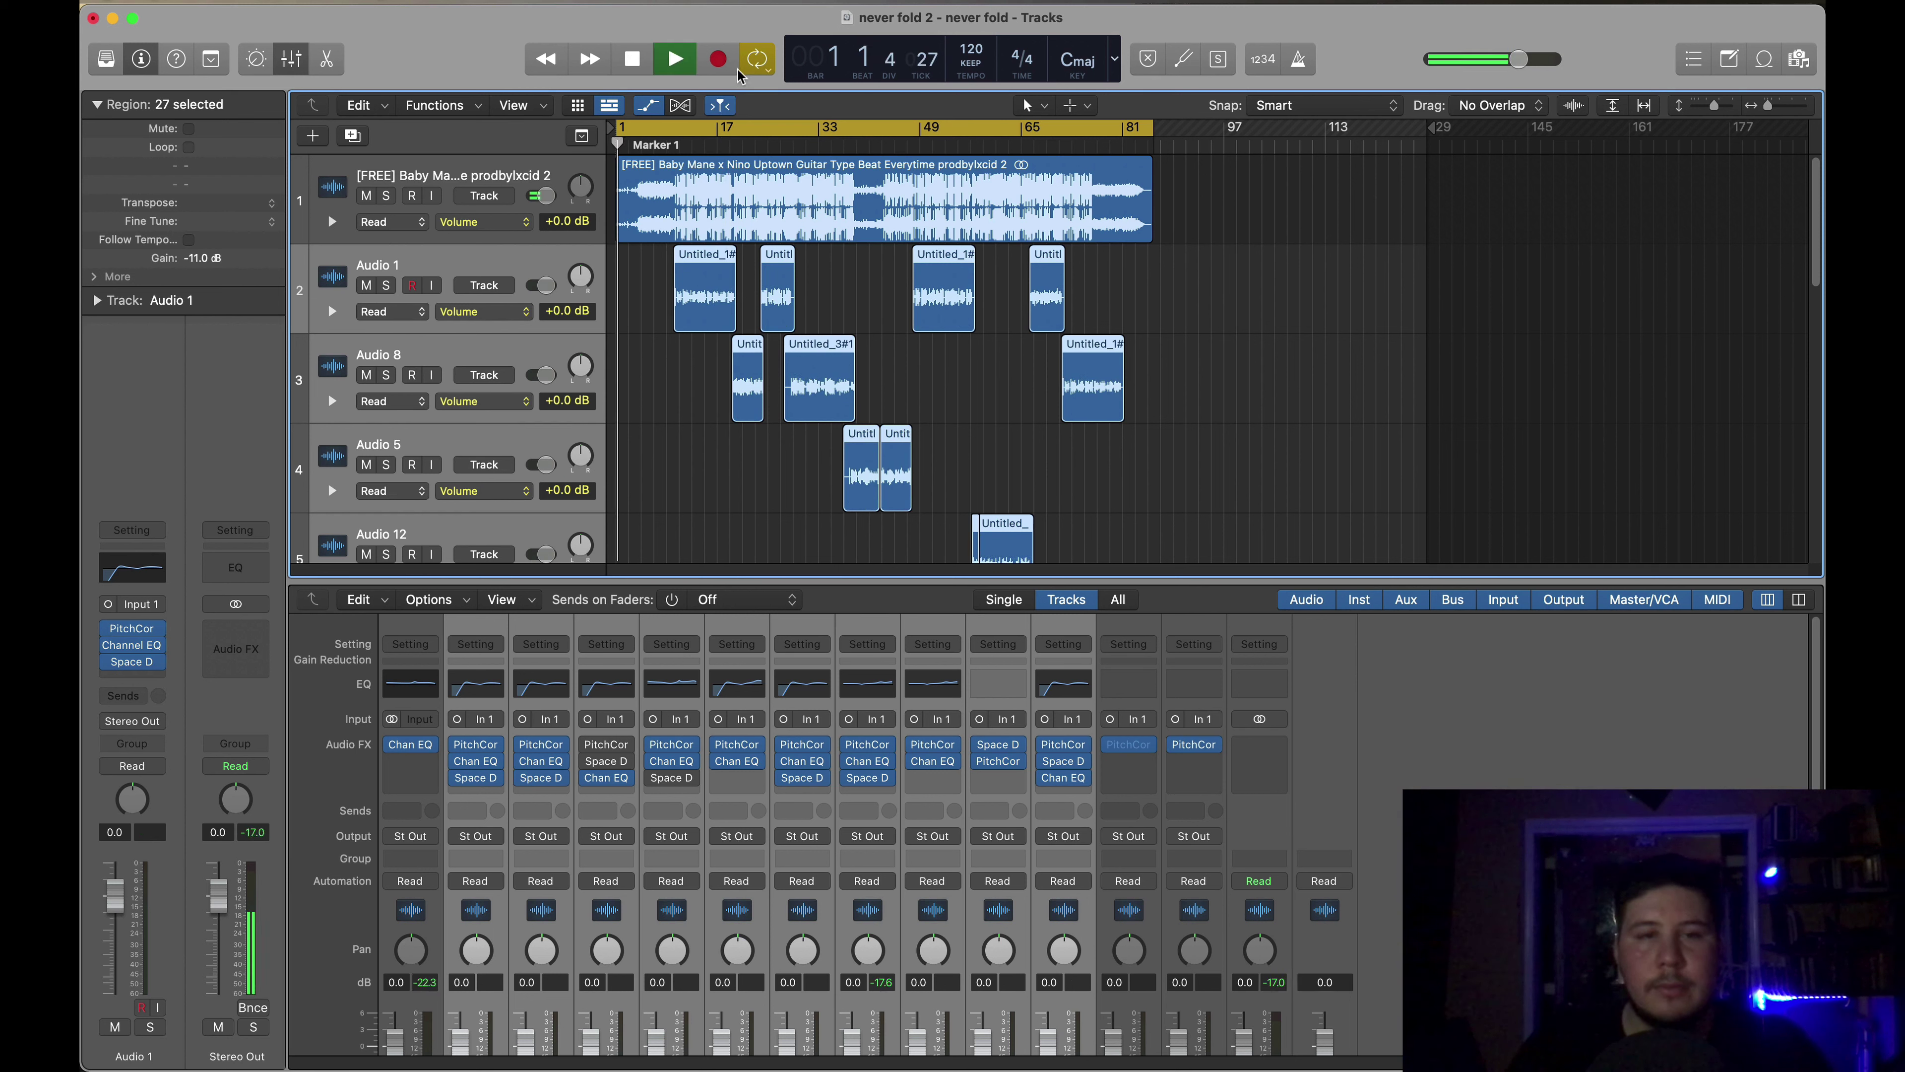
{"action": "left_click", "coordinate": [677, 141]}
{"action": "scroll", "coordinate": [660, 1058], "scroll_direction": "down", "scroll_amount": 3}
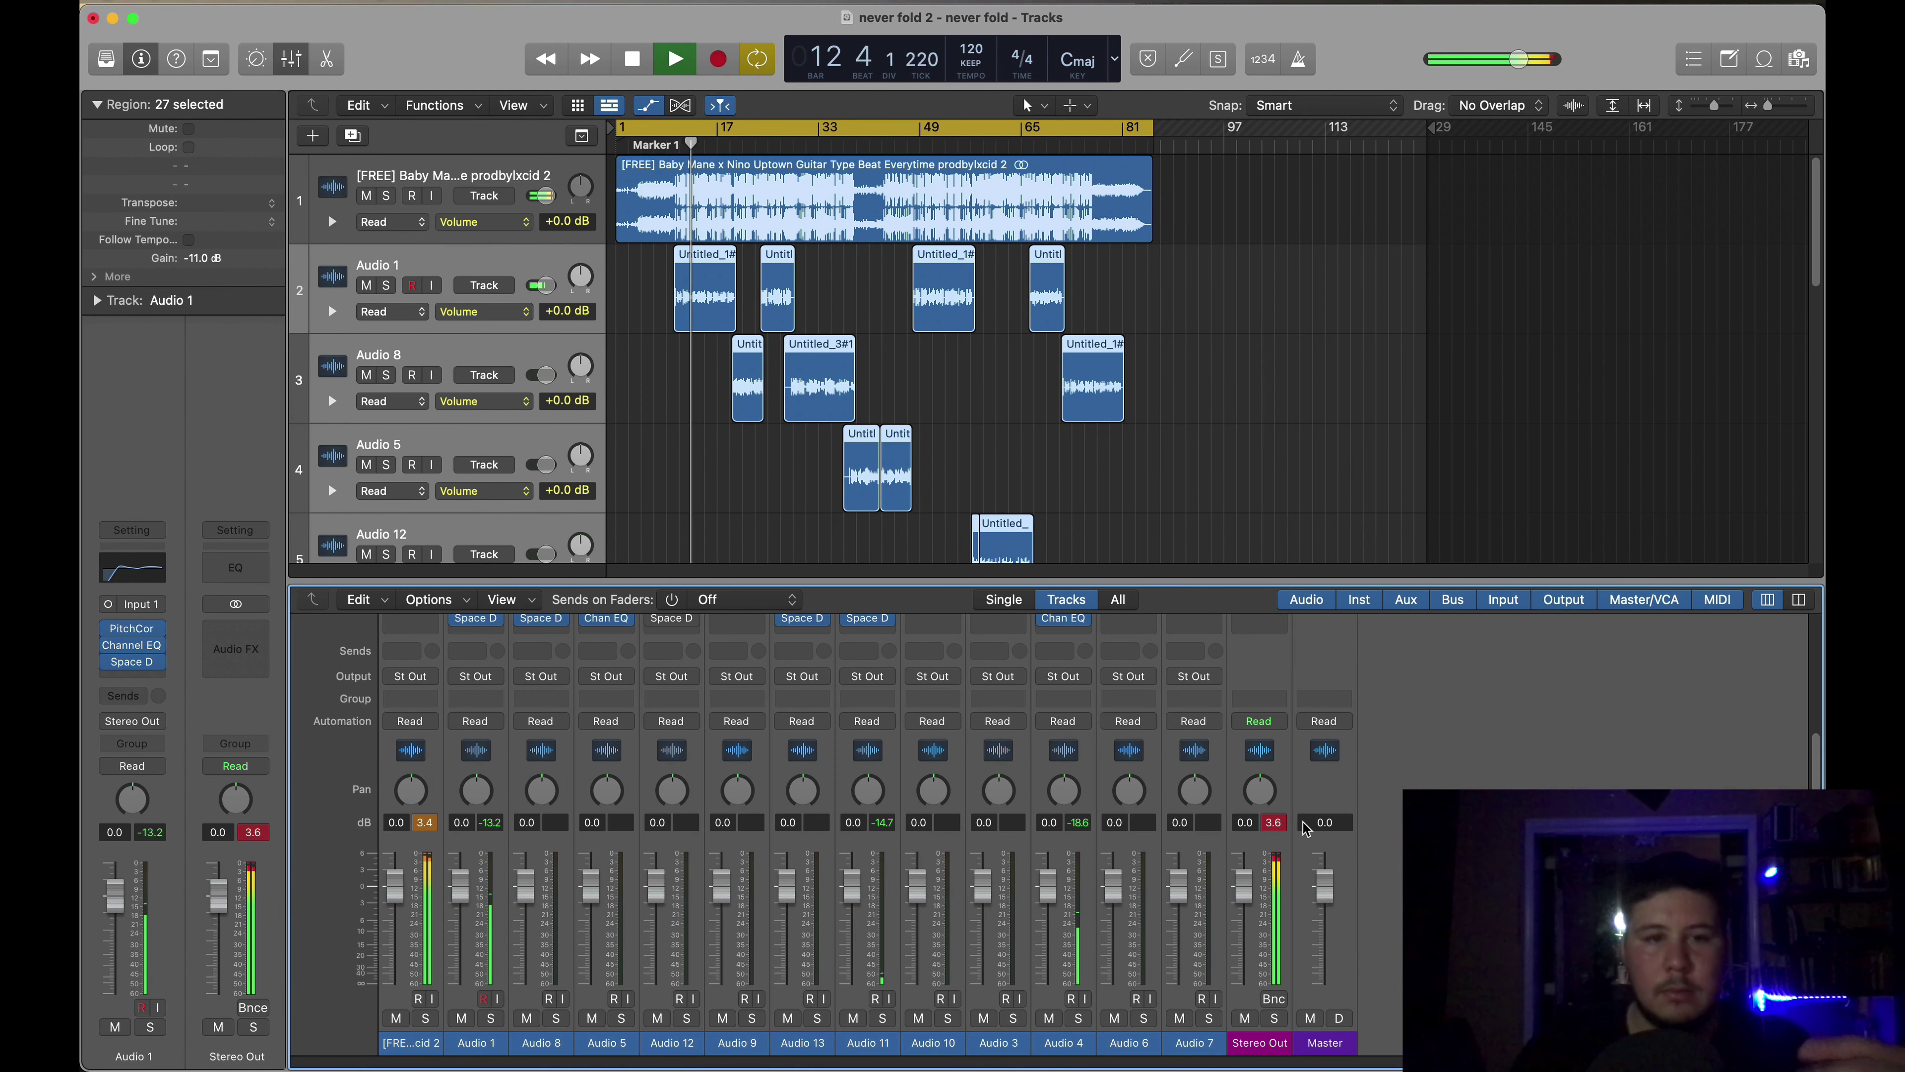
{"action": "key", "text": "space"}
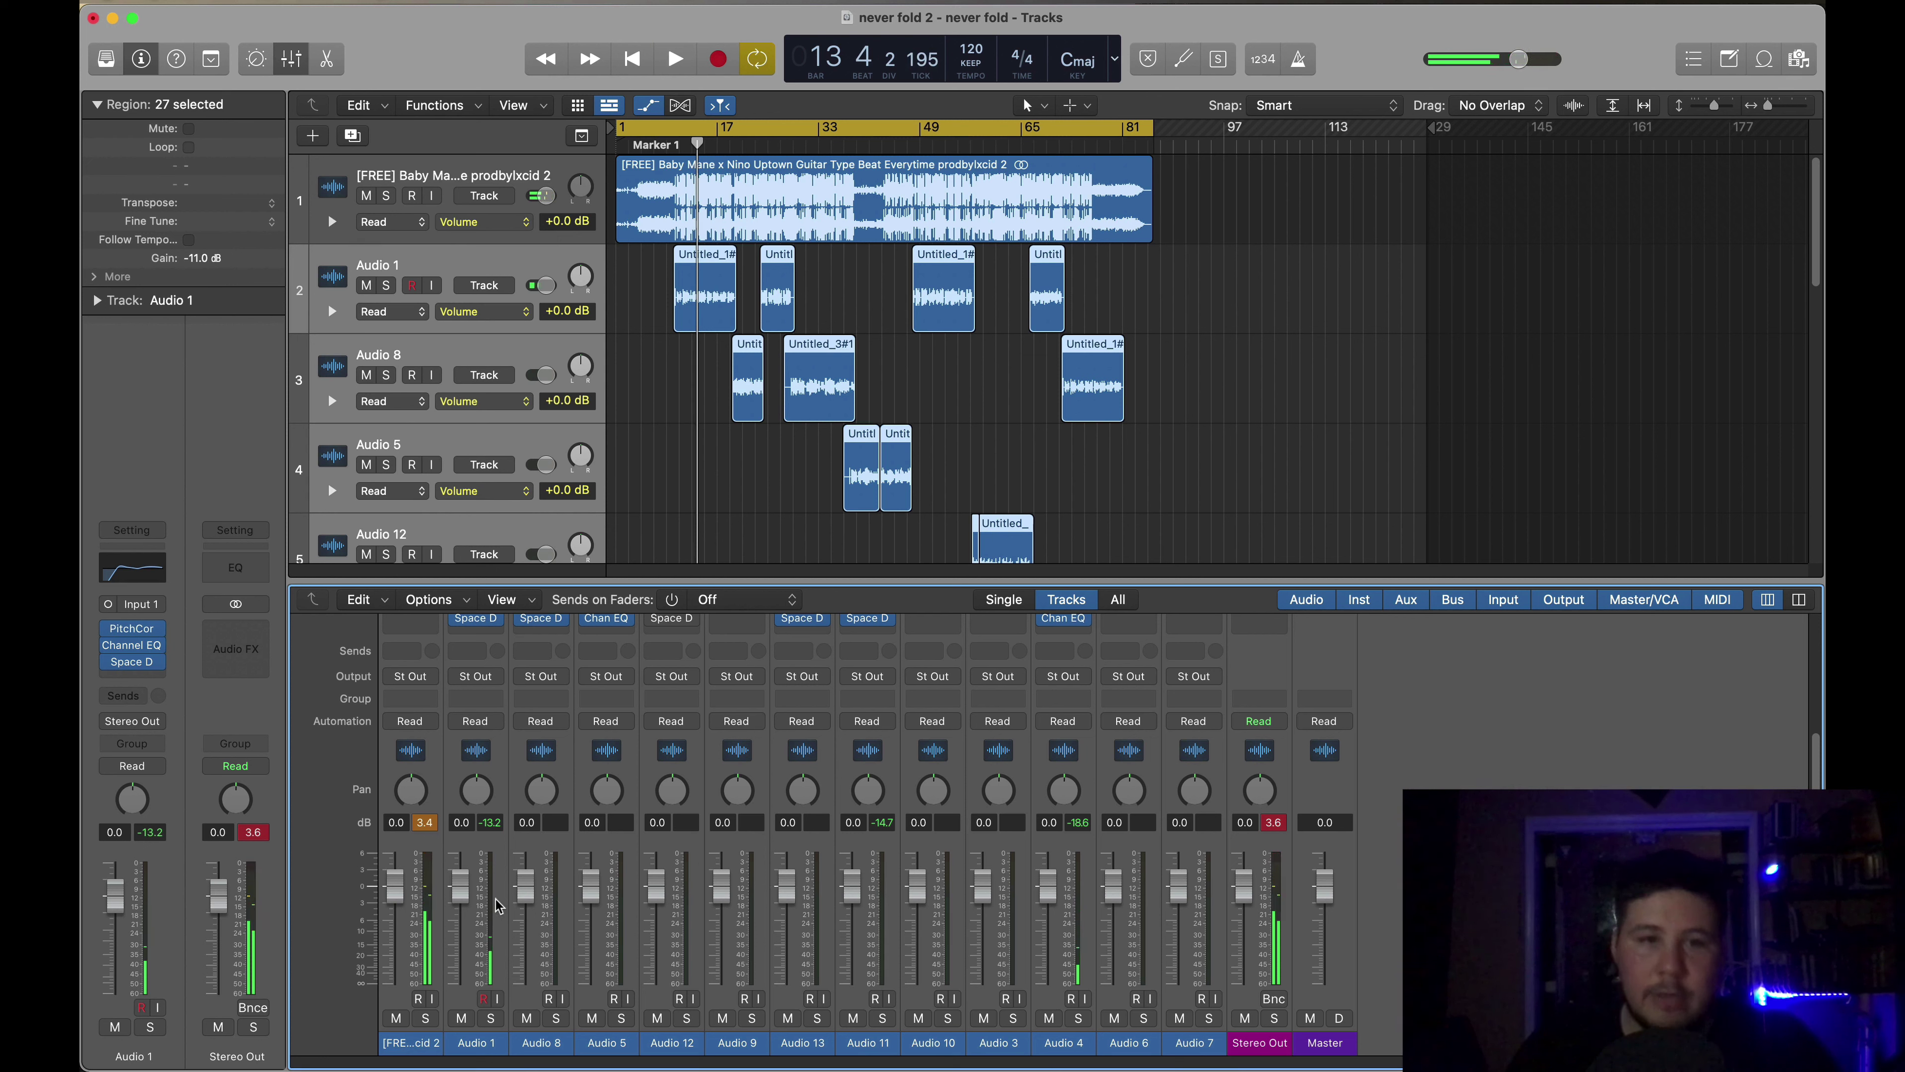
- Lower the beat region's gain to -6.5 dB and deselect the region
{"action": "left_click", "coordinate": [951, 224]}
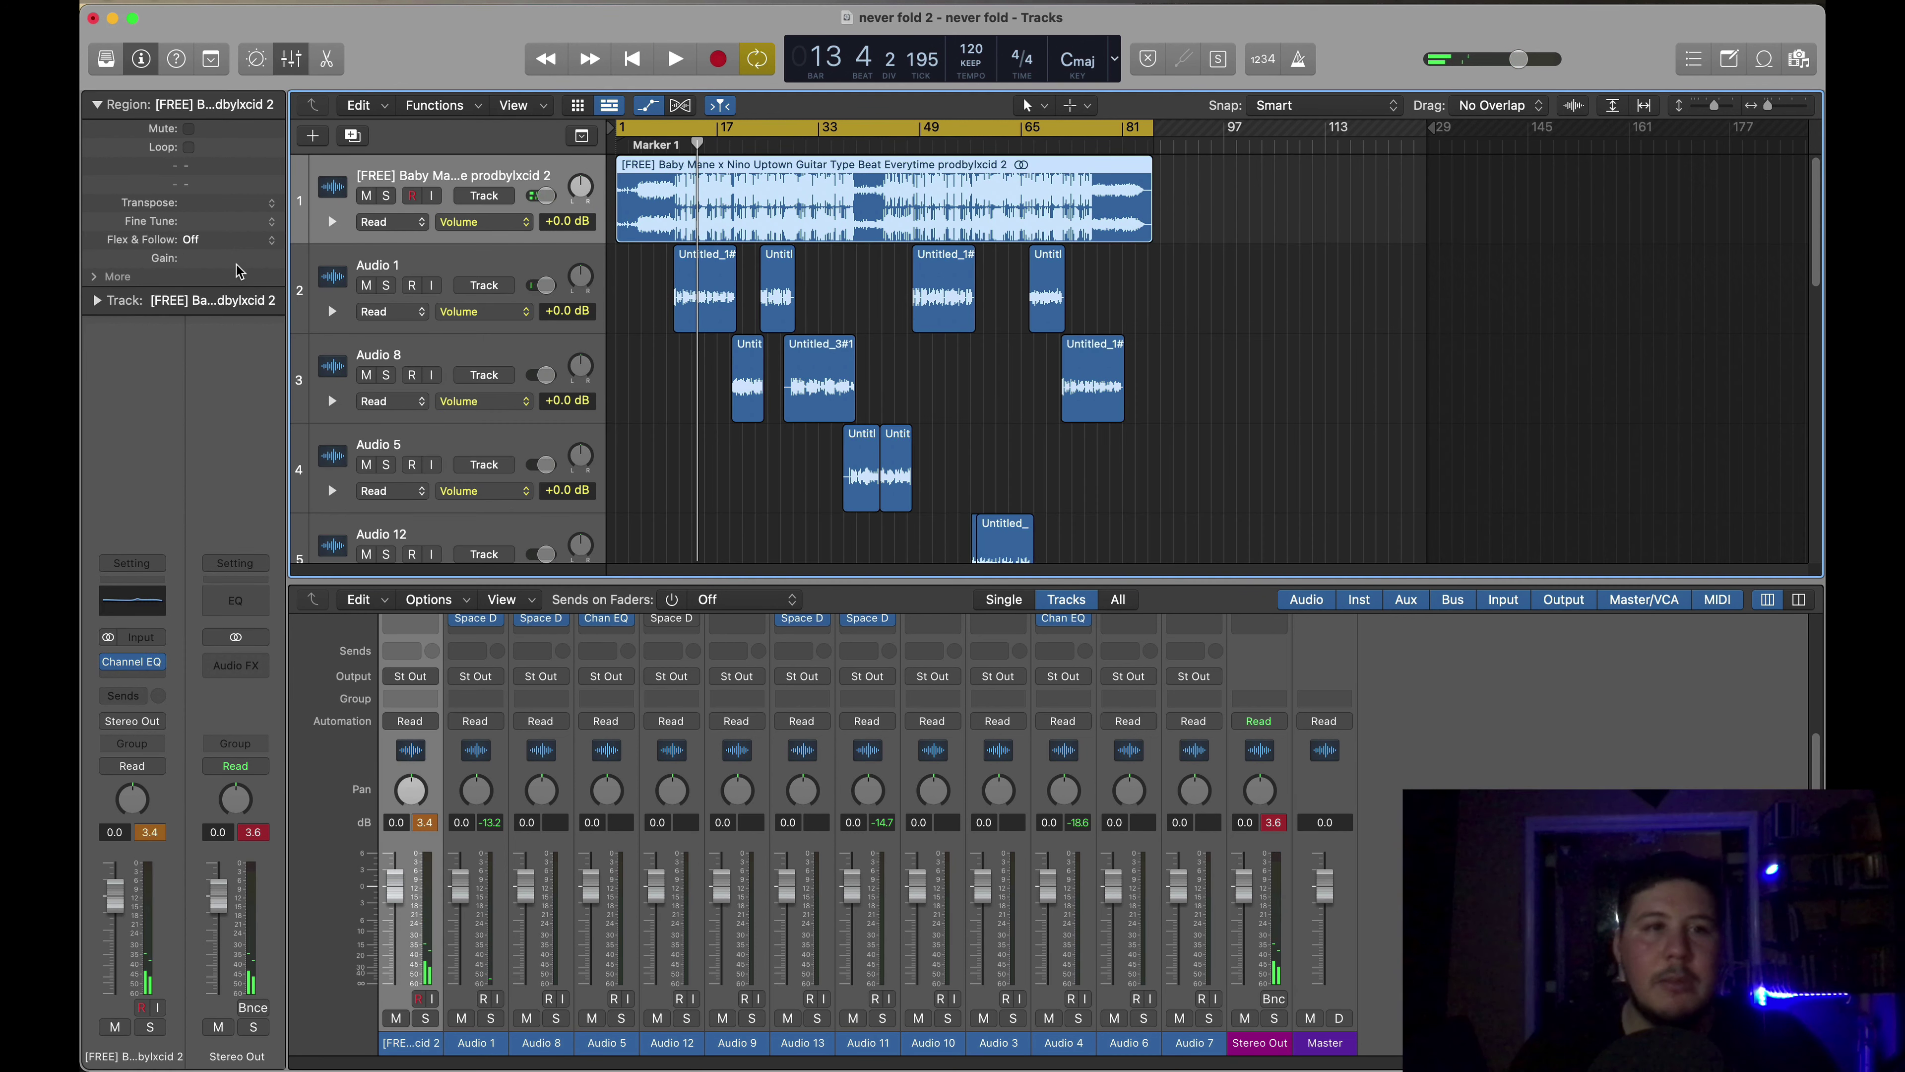
{"action": "left_click_drag", "start_coordinate": [237, 269], "coordinate": [232, 446]}
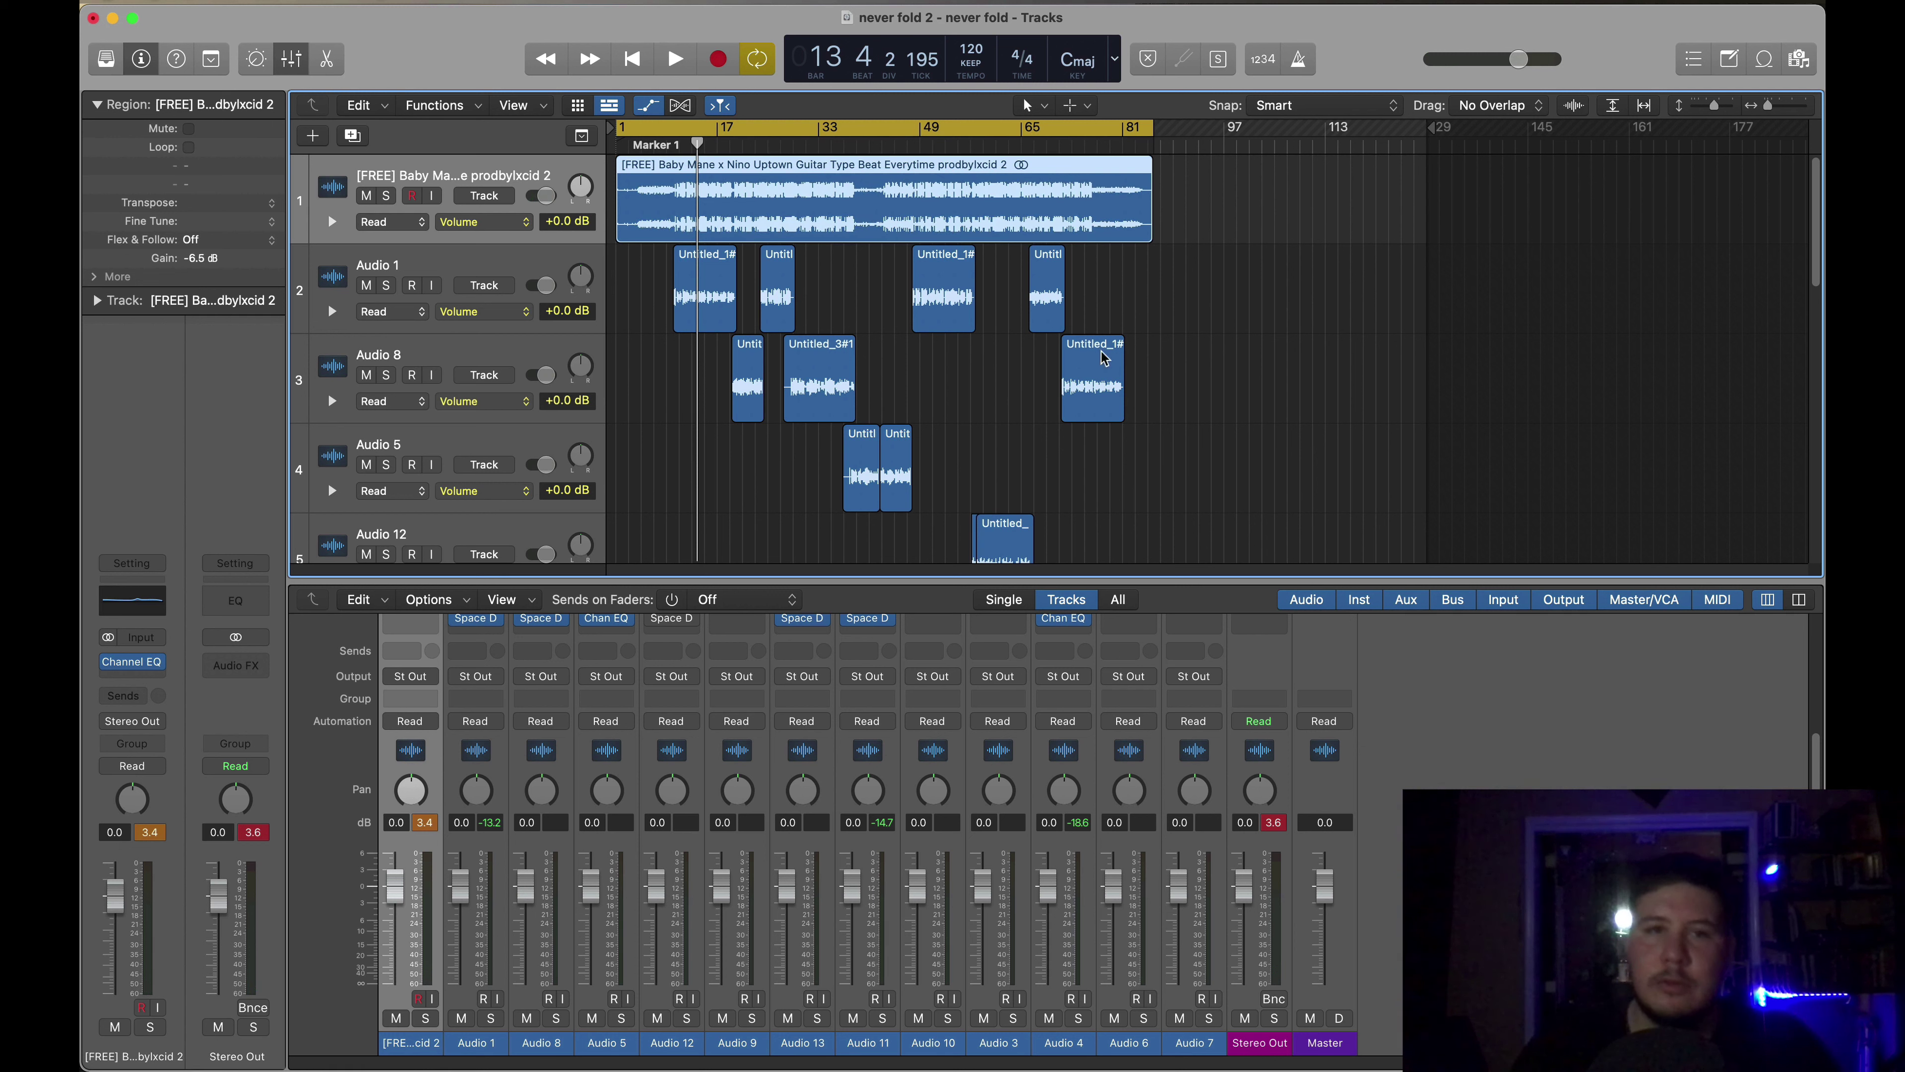
{"action": "left_click", "coordinate": [971, 439]}
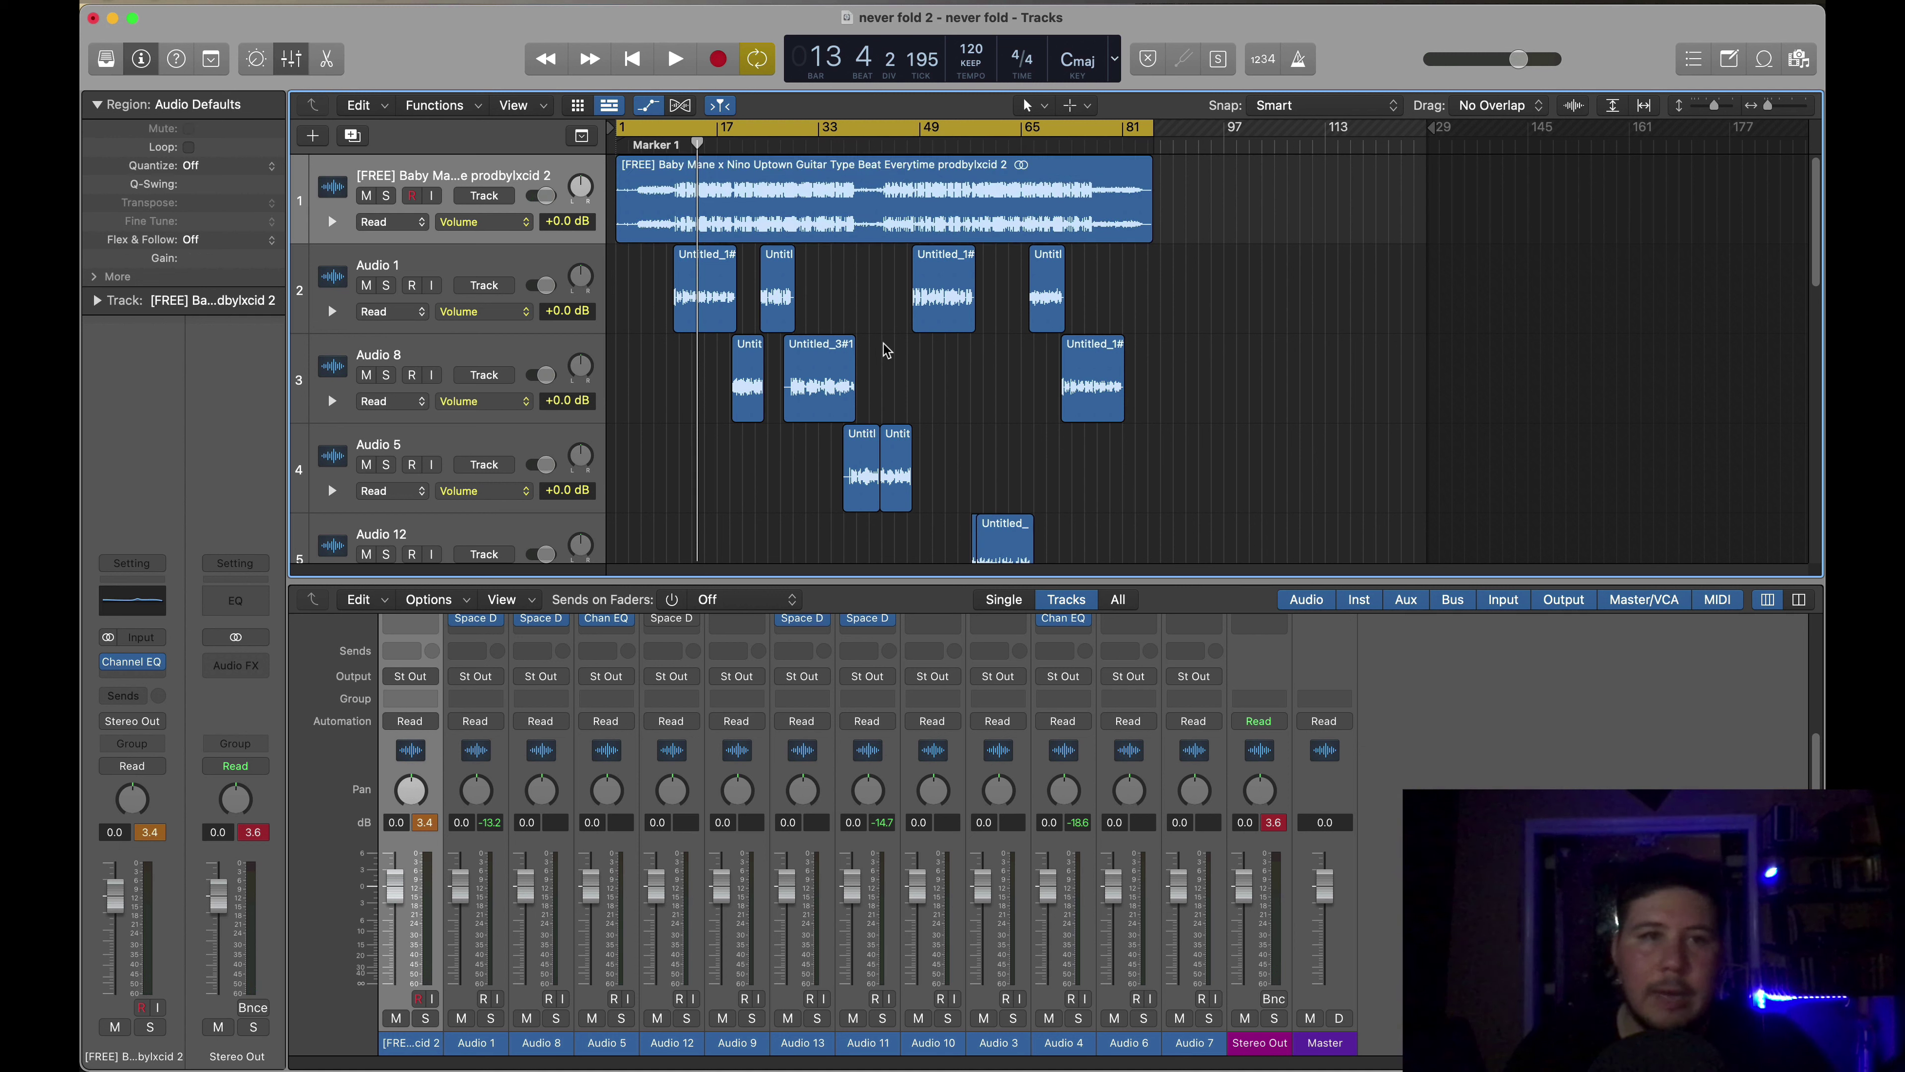
- Play the song from bar 9 to check the beat and Stereo Out peaks, stop playback and clear the peak readings
{"action": "left_click", "coordinate": [670, 128]}
{"action": "left_click", "coordinate": [682, 189]}
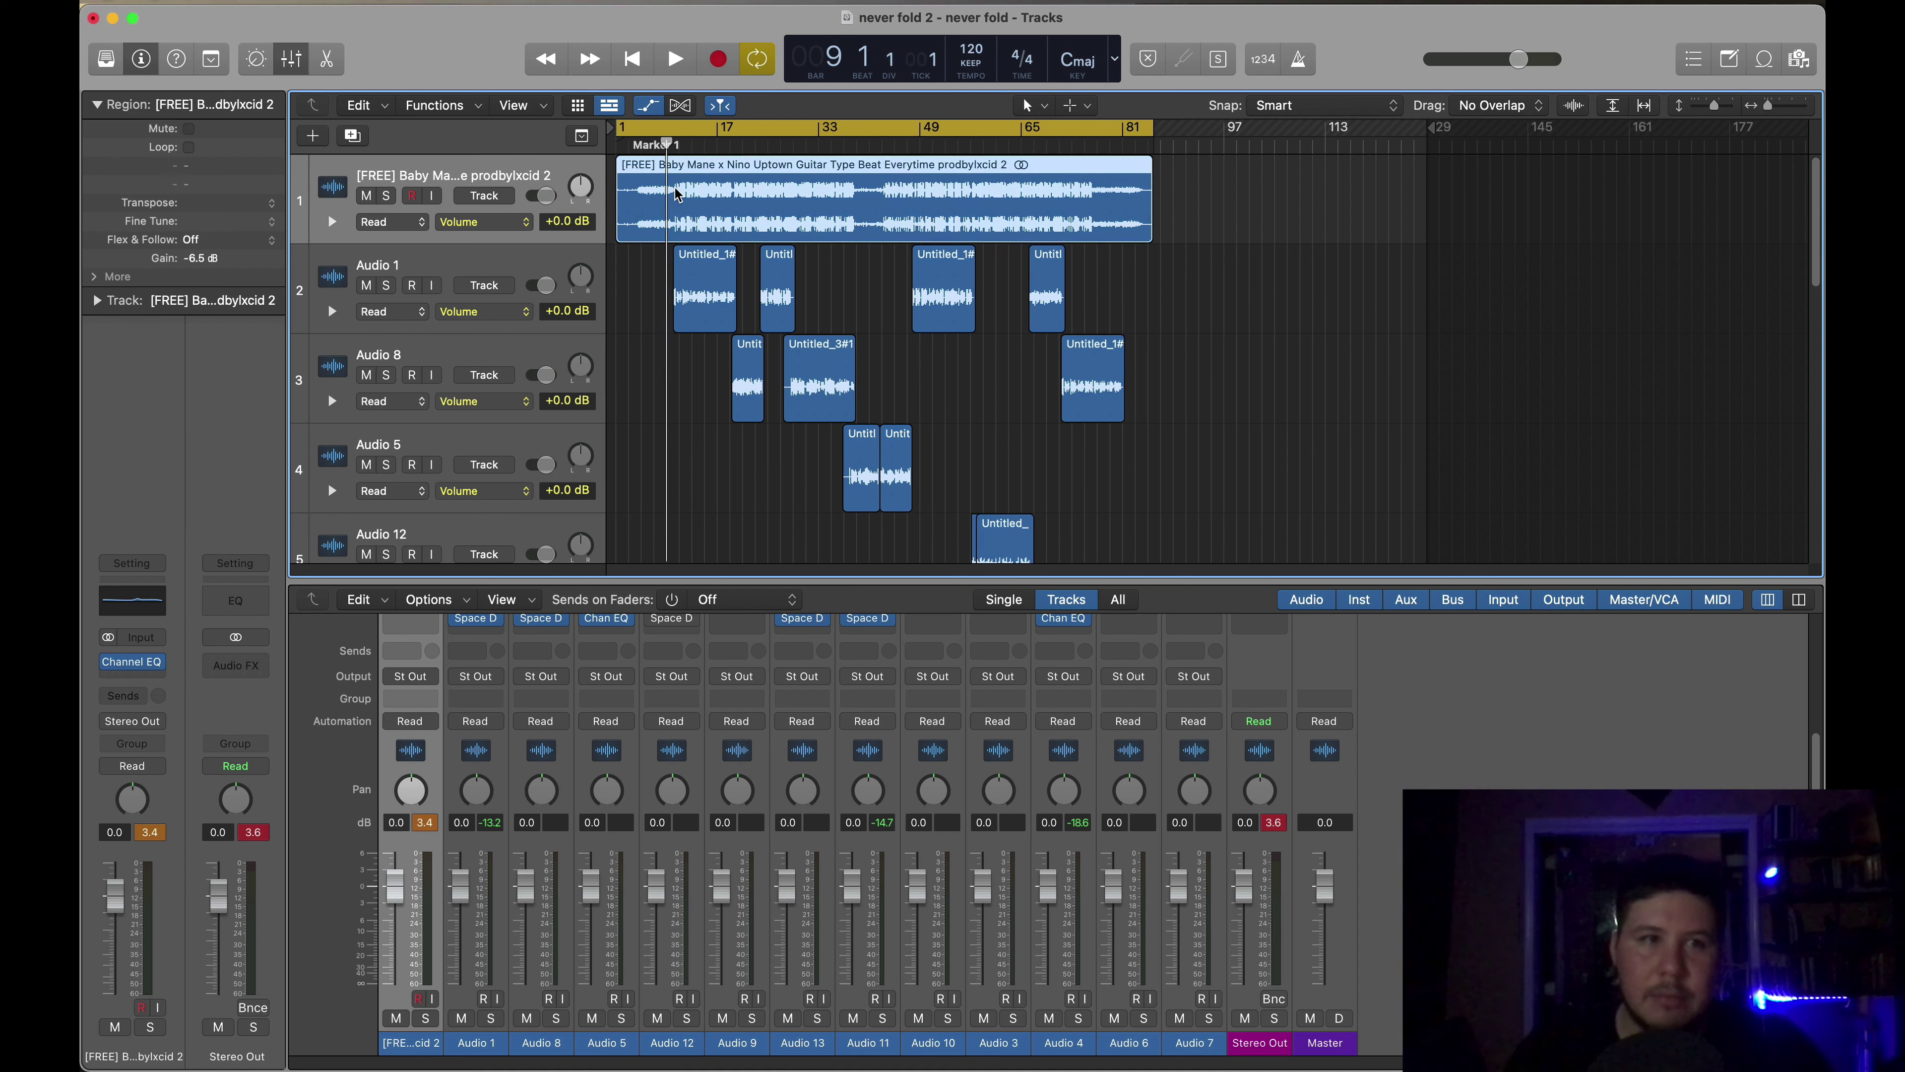
{"action": "key", "text": "space"}
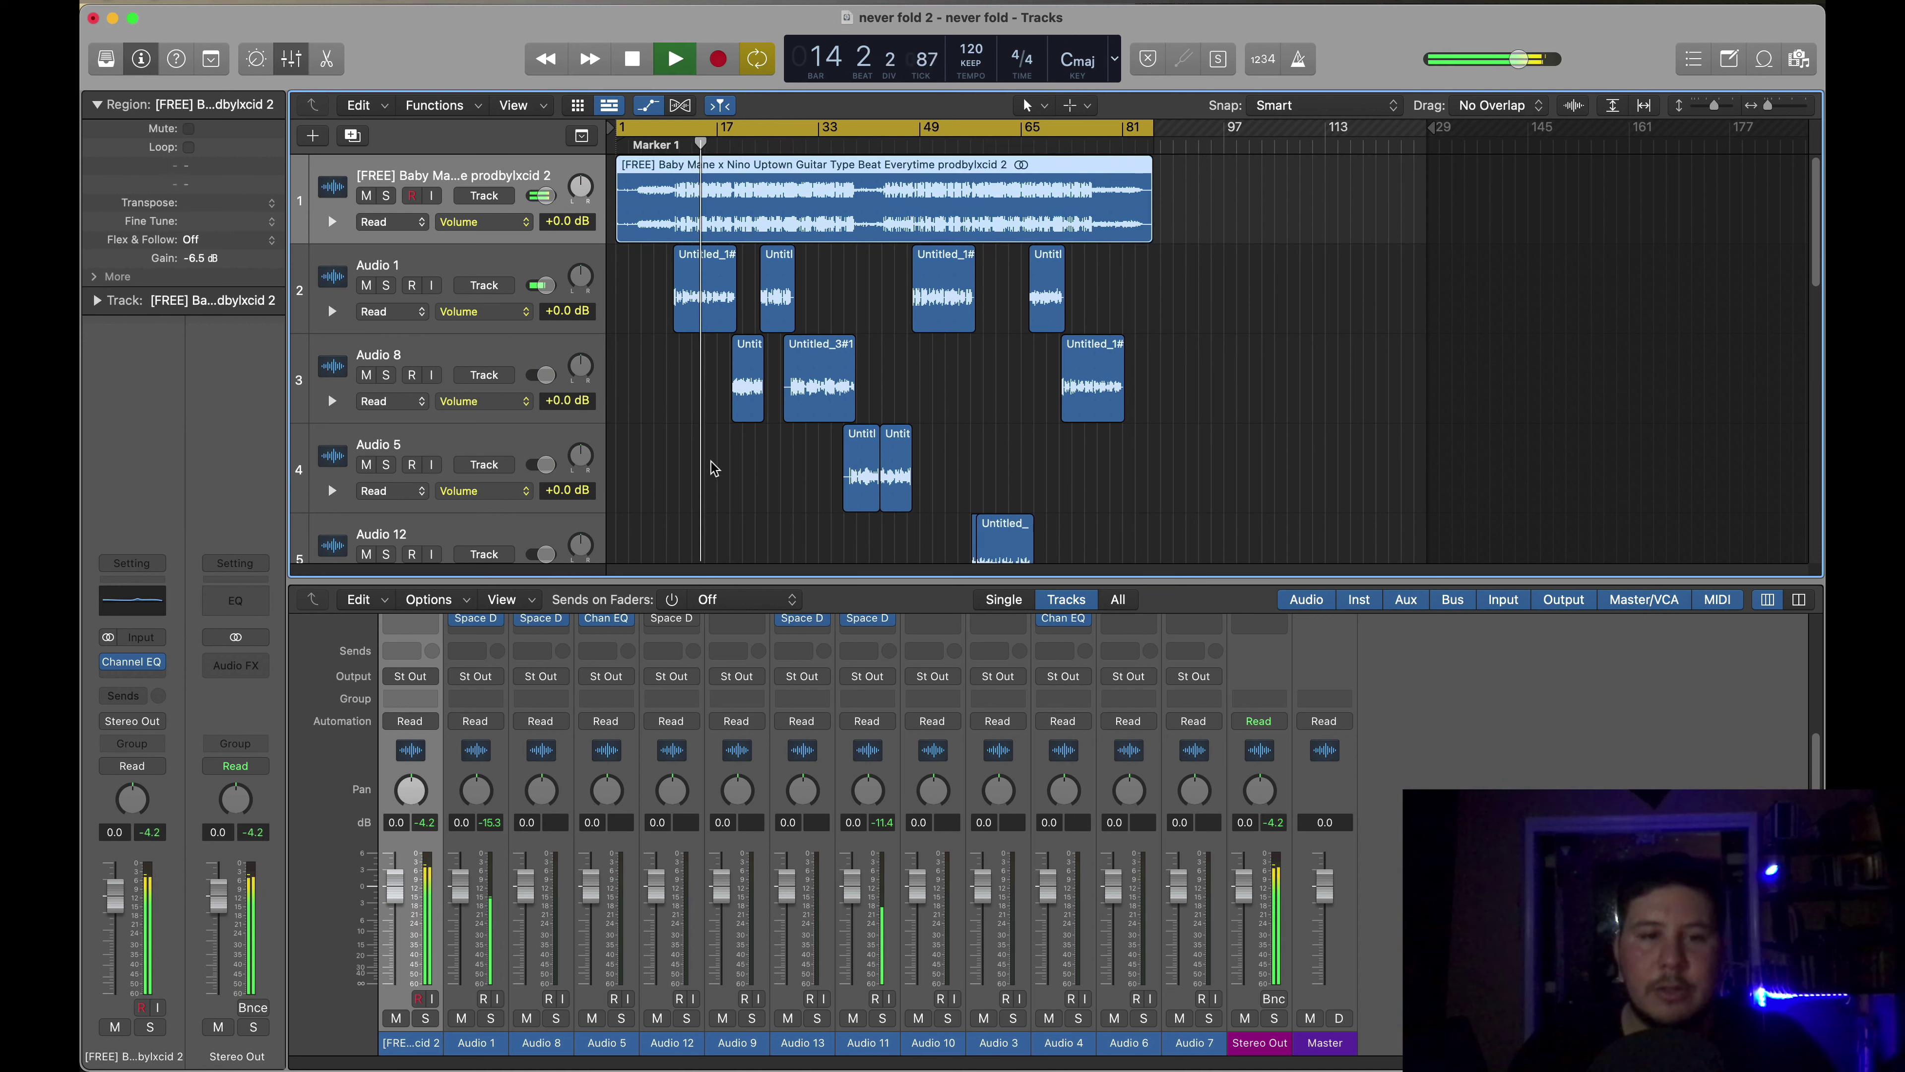
{"action": "left_click", "coordinate": [433, 833]}
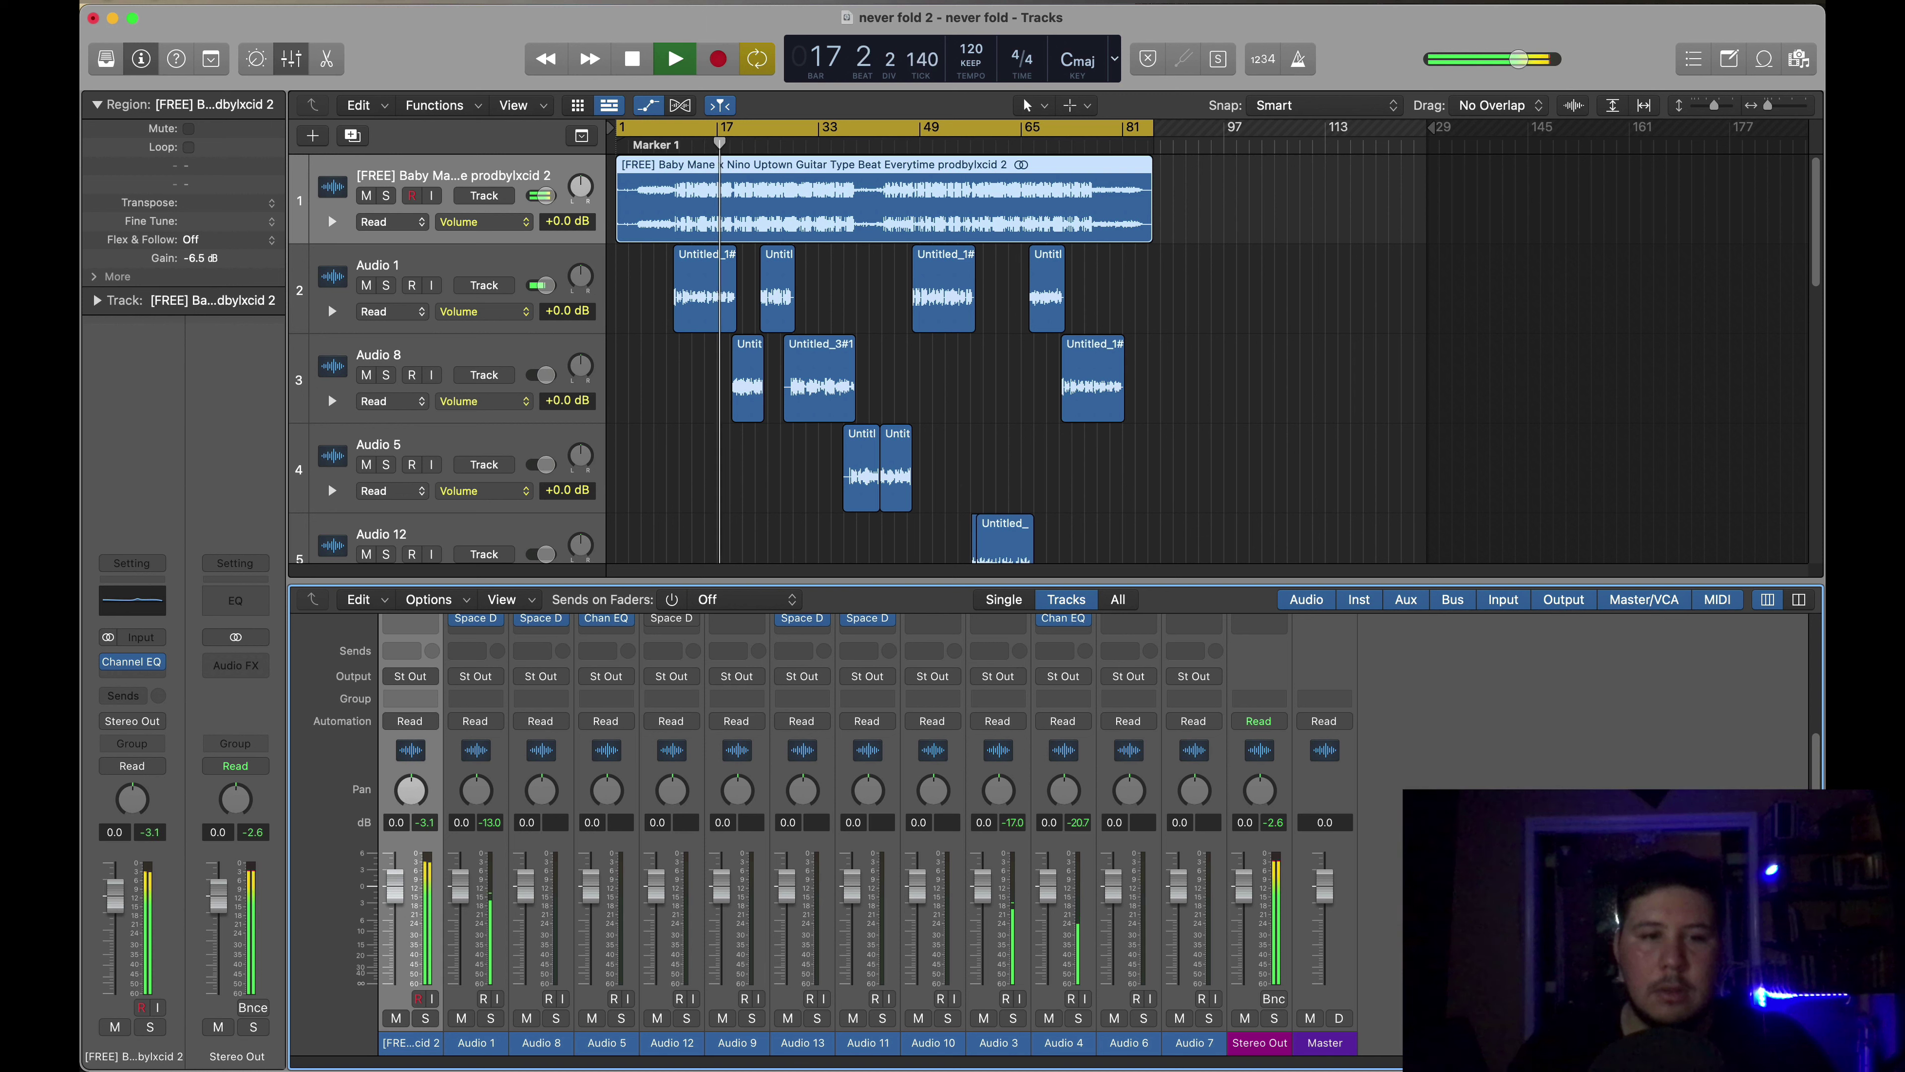
{"action": "key", "text": "space"}
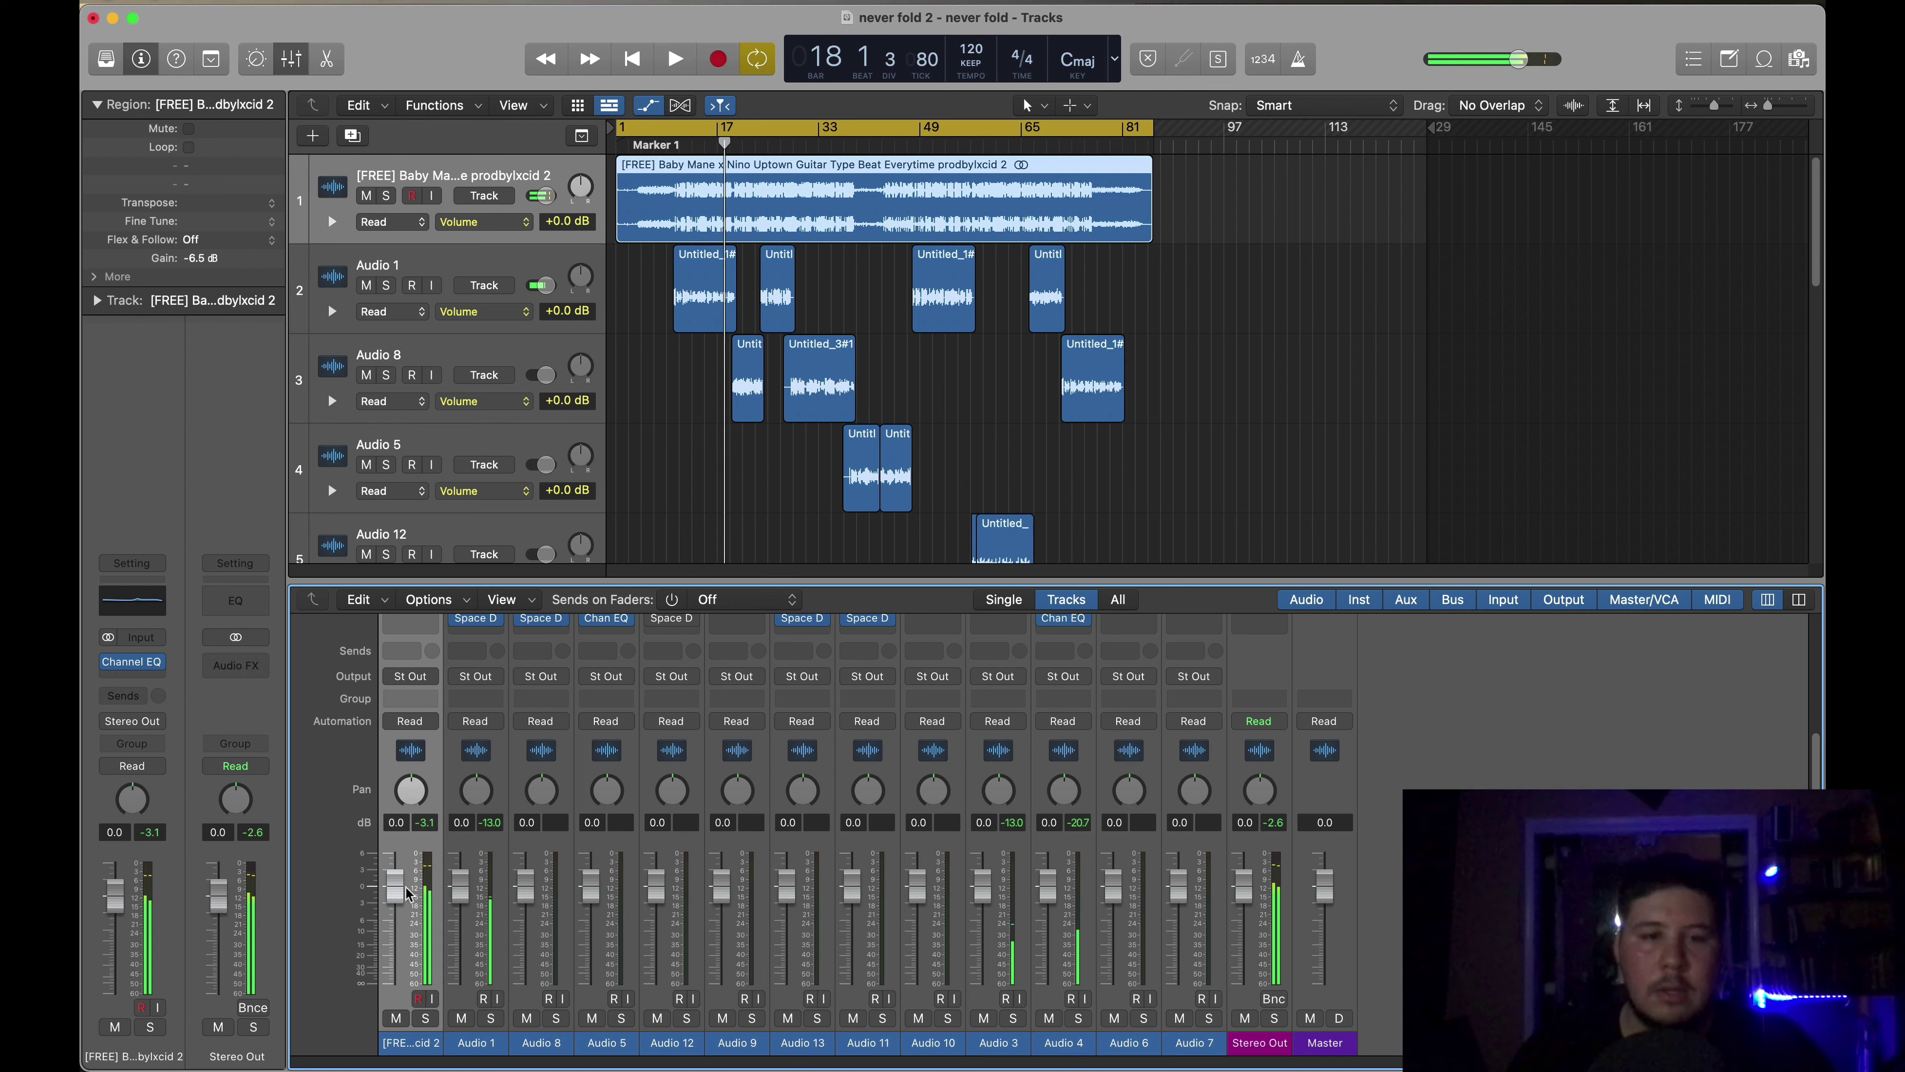
{"action": "left_click", "coordinate": [450, 824]}
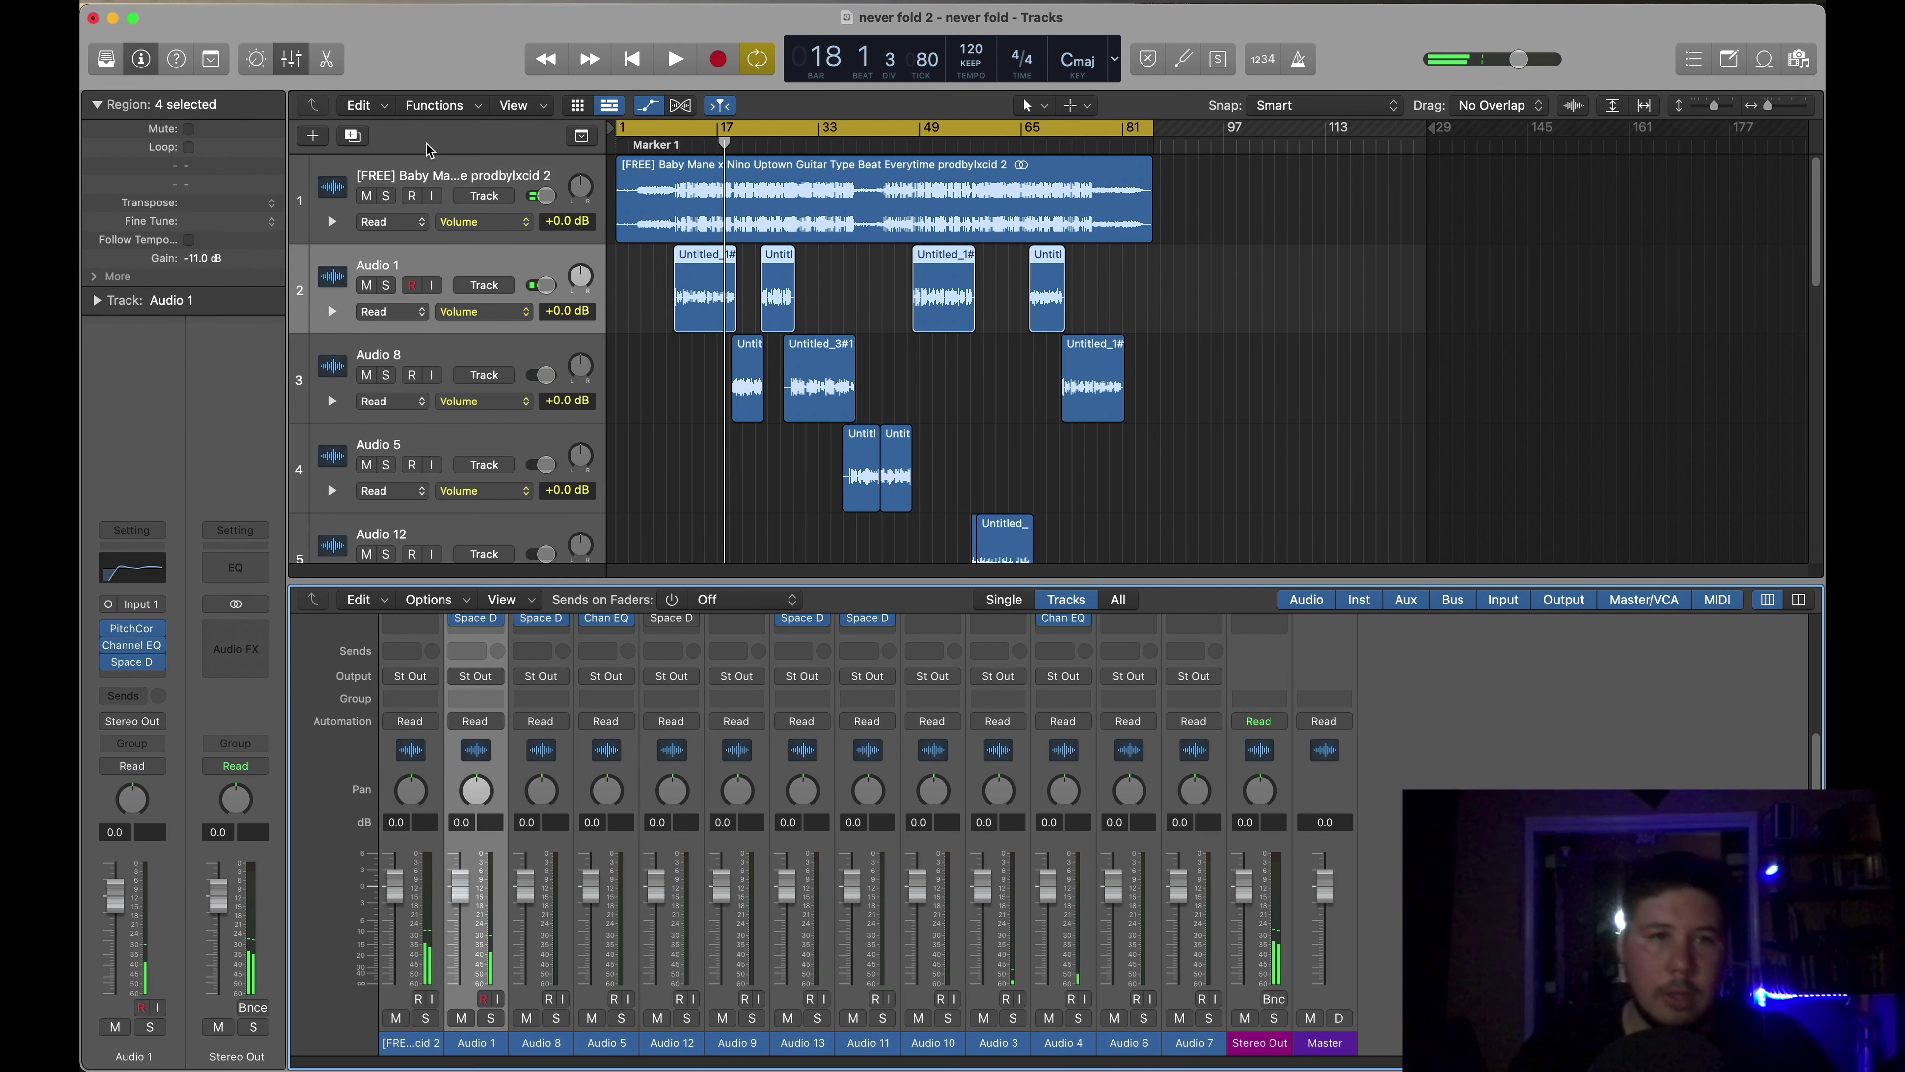
- Lower the beat region's gain slightly and enlarge the mixer to show the inserts and faders together
{"action": "left_click", "coordinate": [390, 174]}
{"action": "left_click_drag", "start_coordinate": [238, 263], "coordinate": [236, 293]}
{"action": "left_click", "coordinate": [679, 365]}
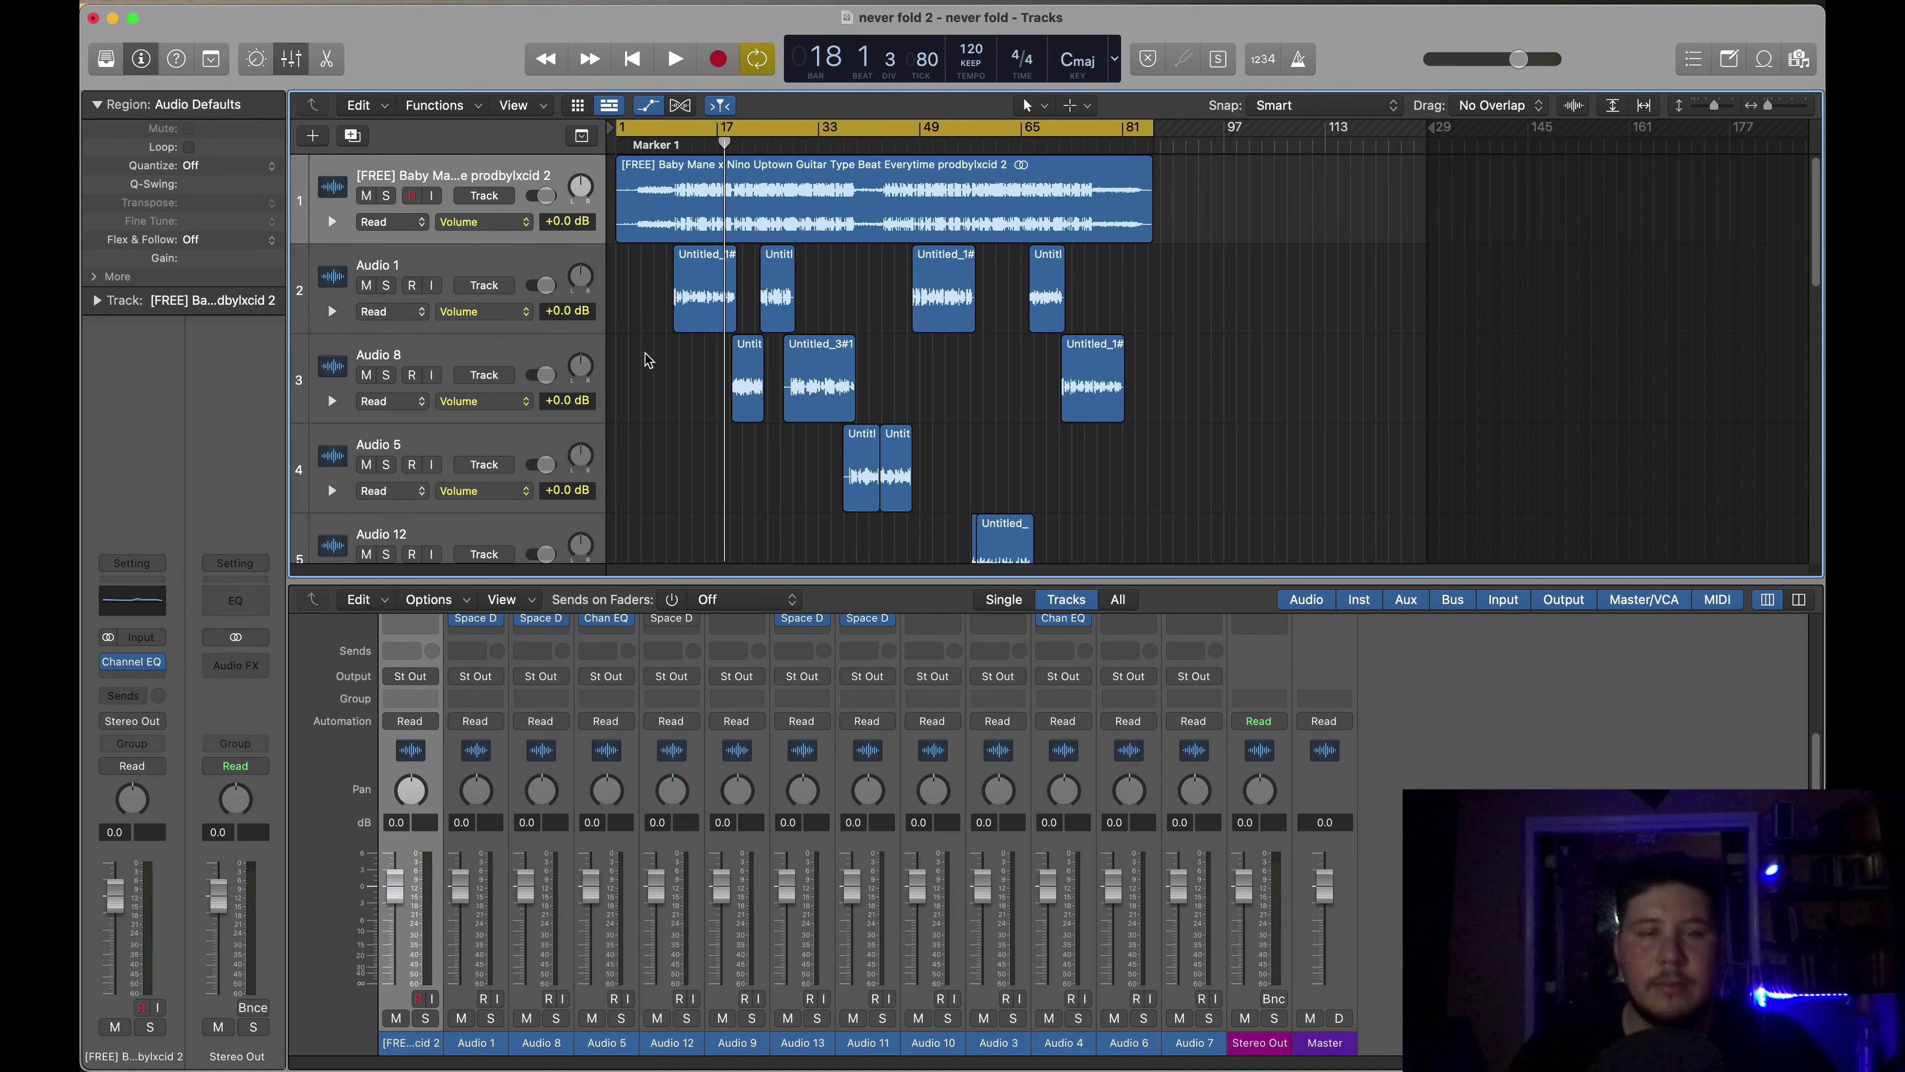
{"action": "left_click_drag", "start_coordinate": [713, 579], "coordinate": [714, 441]}
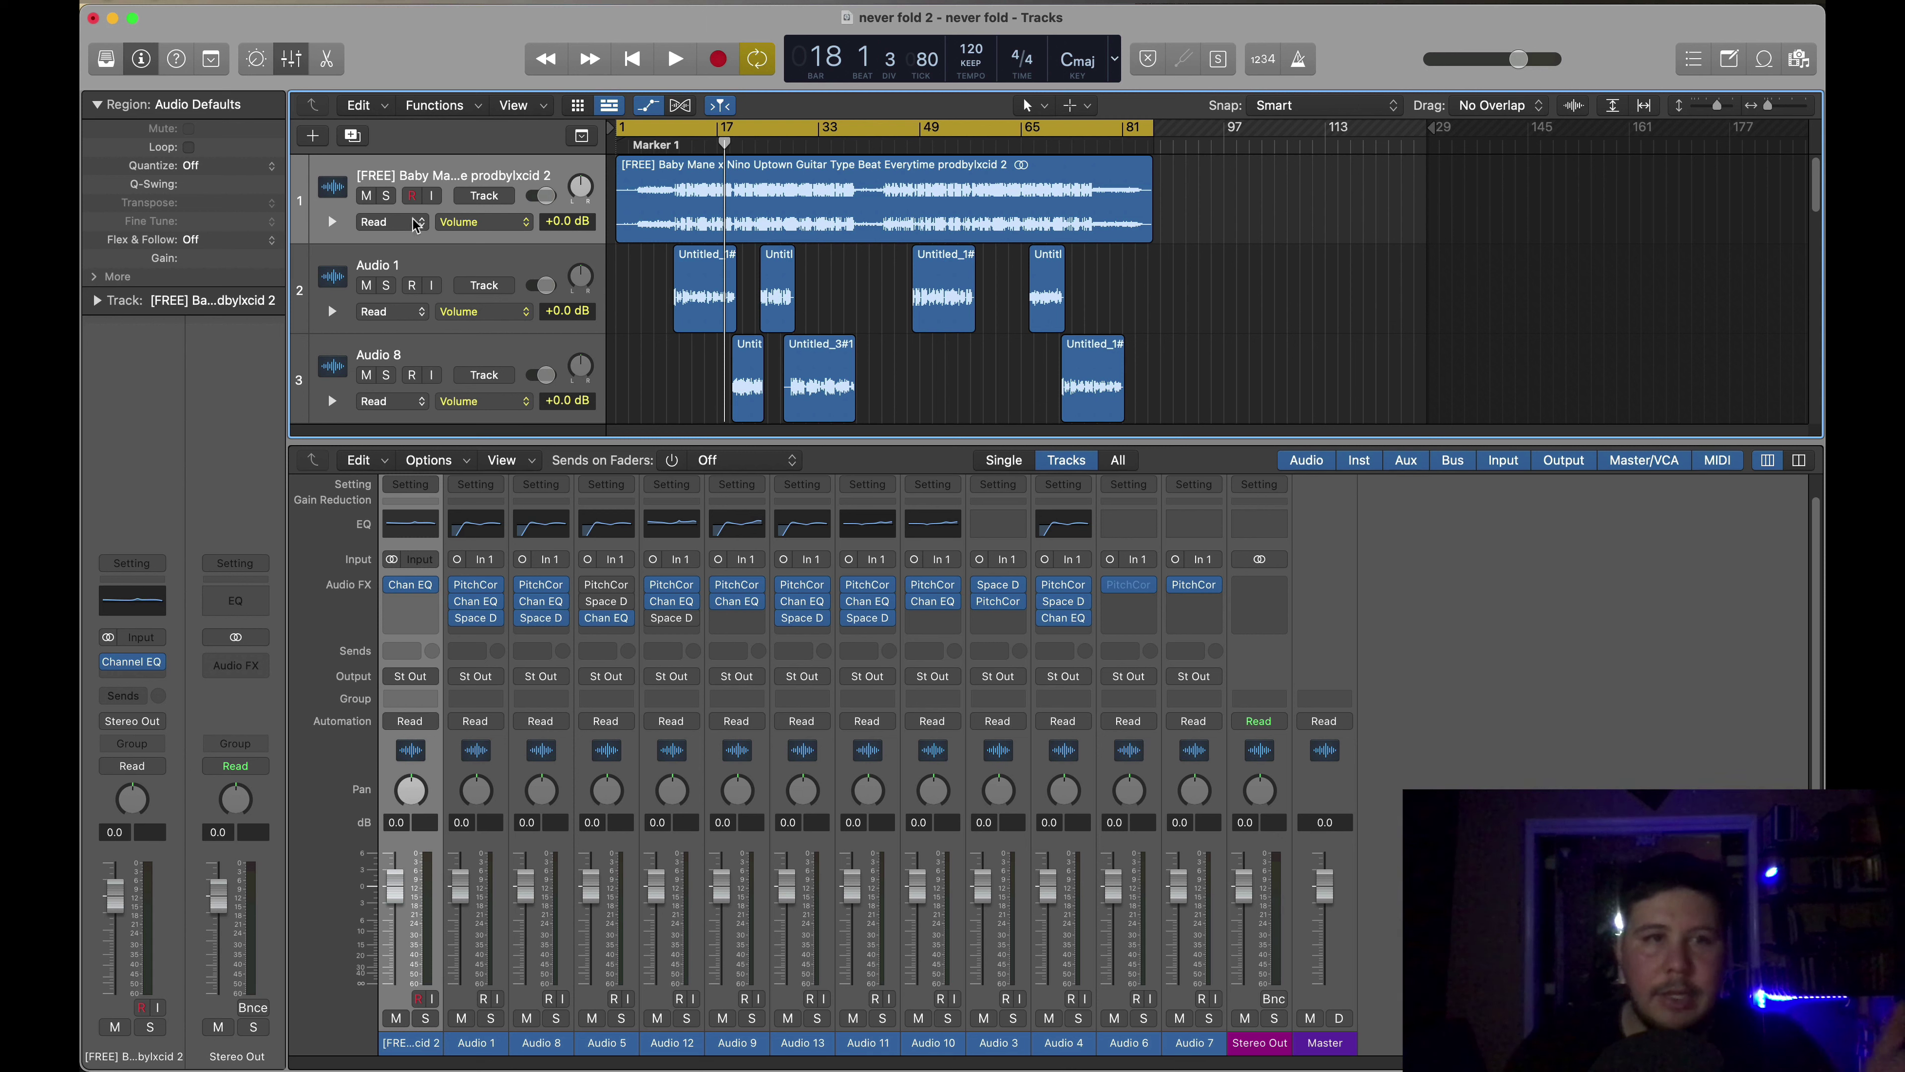
- Solo the Audio 1 track and play it from bar 10 to check its level, and stop playback
{"action": "scroll", "coordinate": [397, 278], "scroll_direction": "down", "scroll_amount": 1}
{"action": "left_click", "coordinate": [387, 279]}
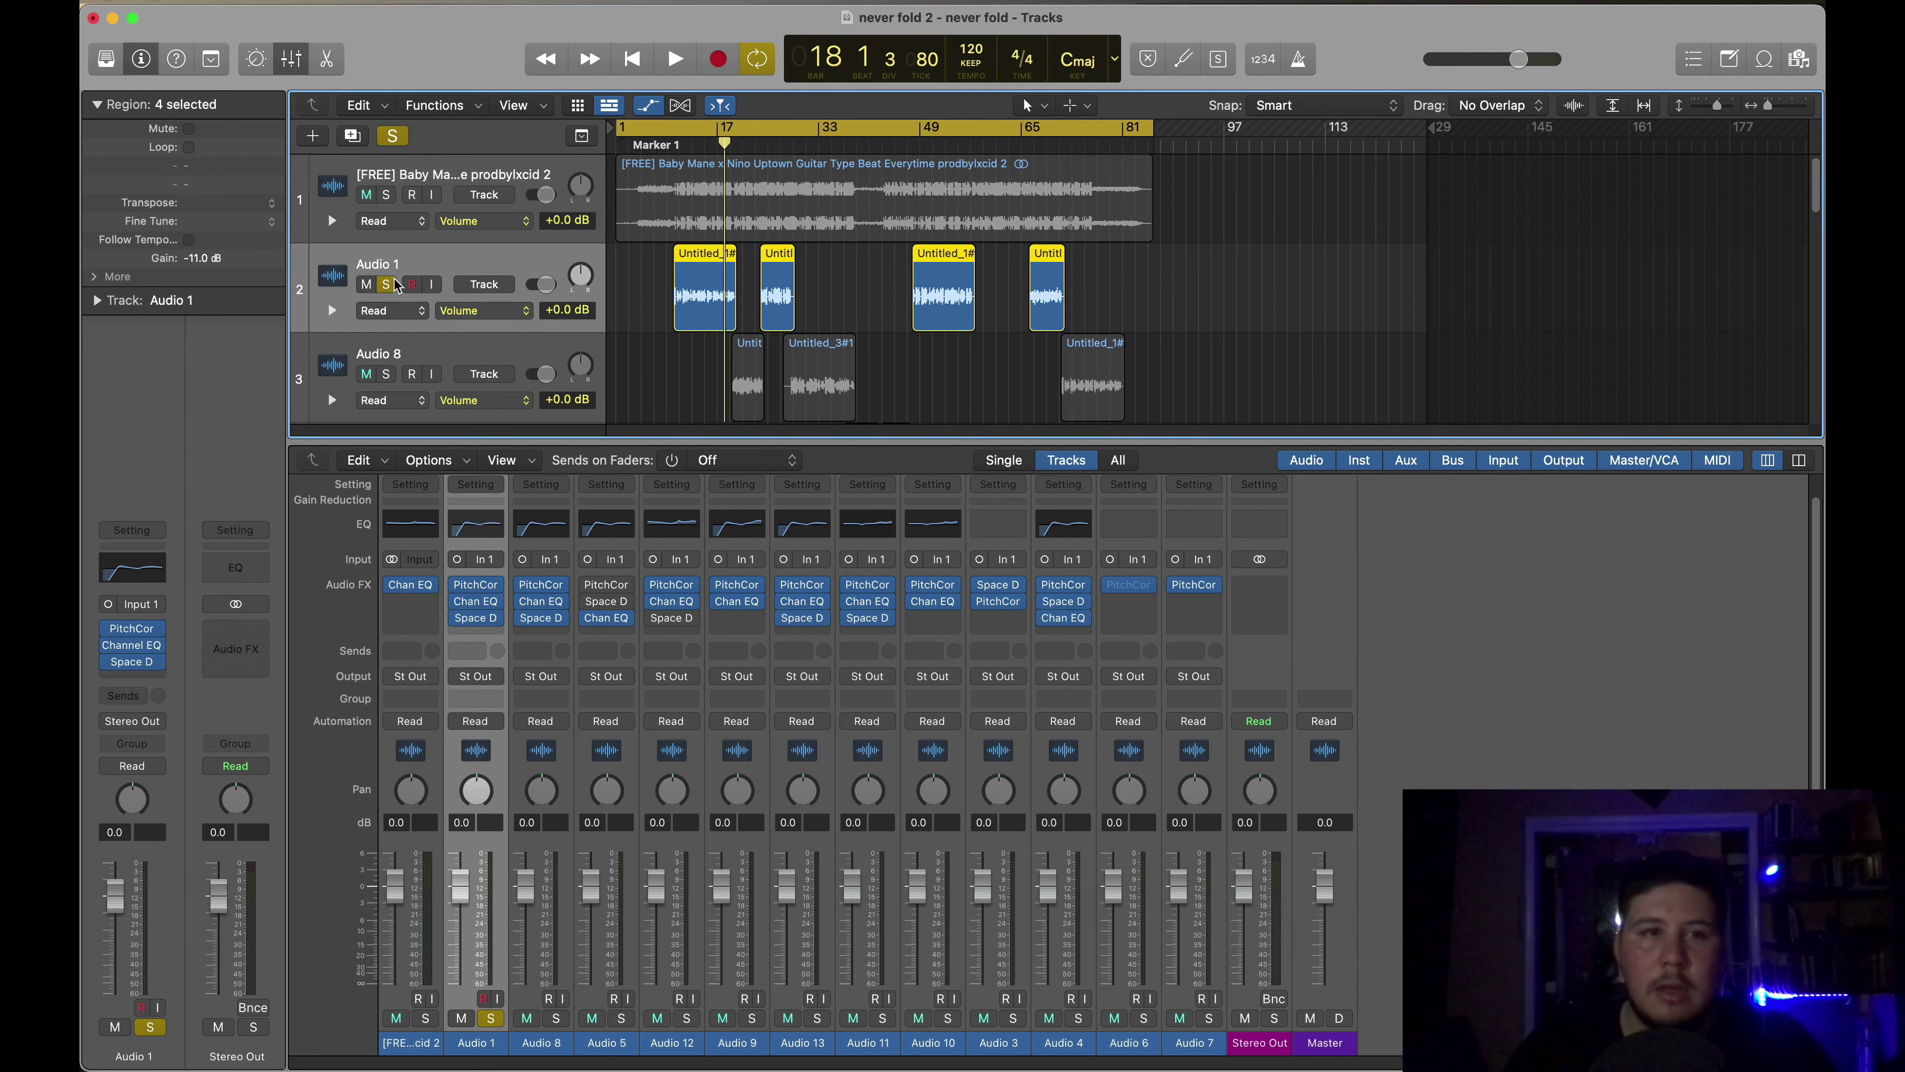
{"action": "scroll", "coordinate": [387, 286], "scroll_direction": "down", "scroll_amount": 1}
{"action": "left_click", "coordinate": [679, 139]}
{"action": "key", "text": "space"}
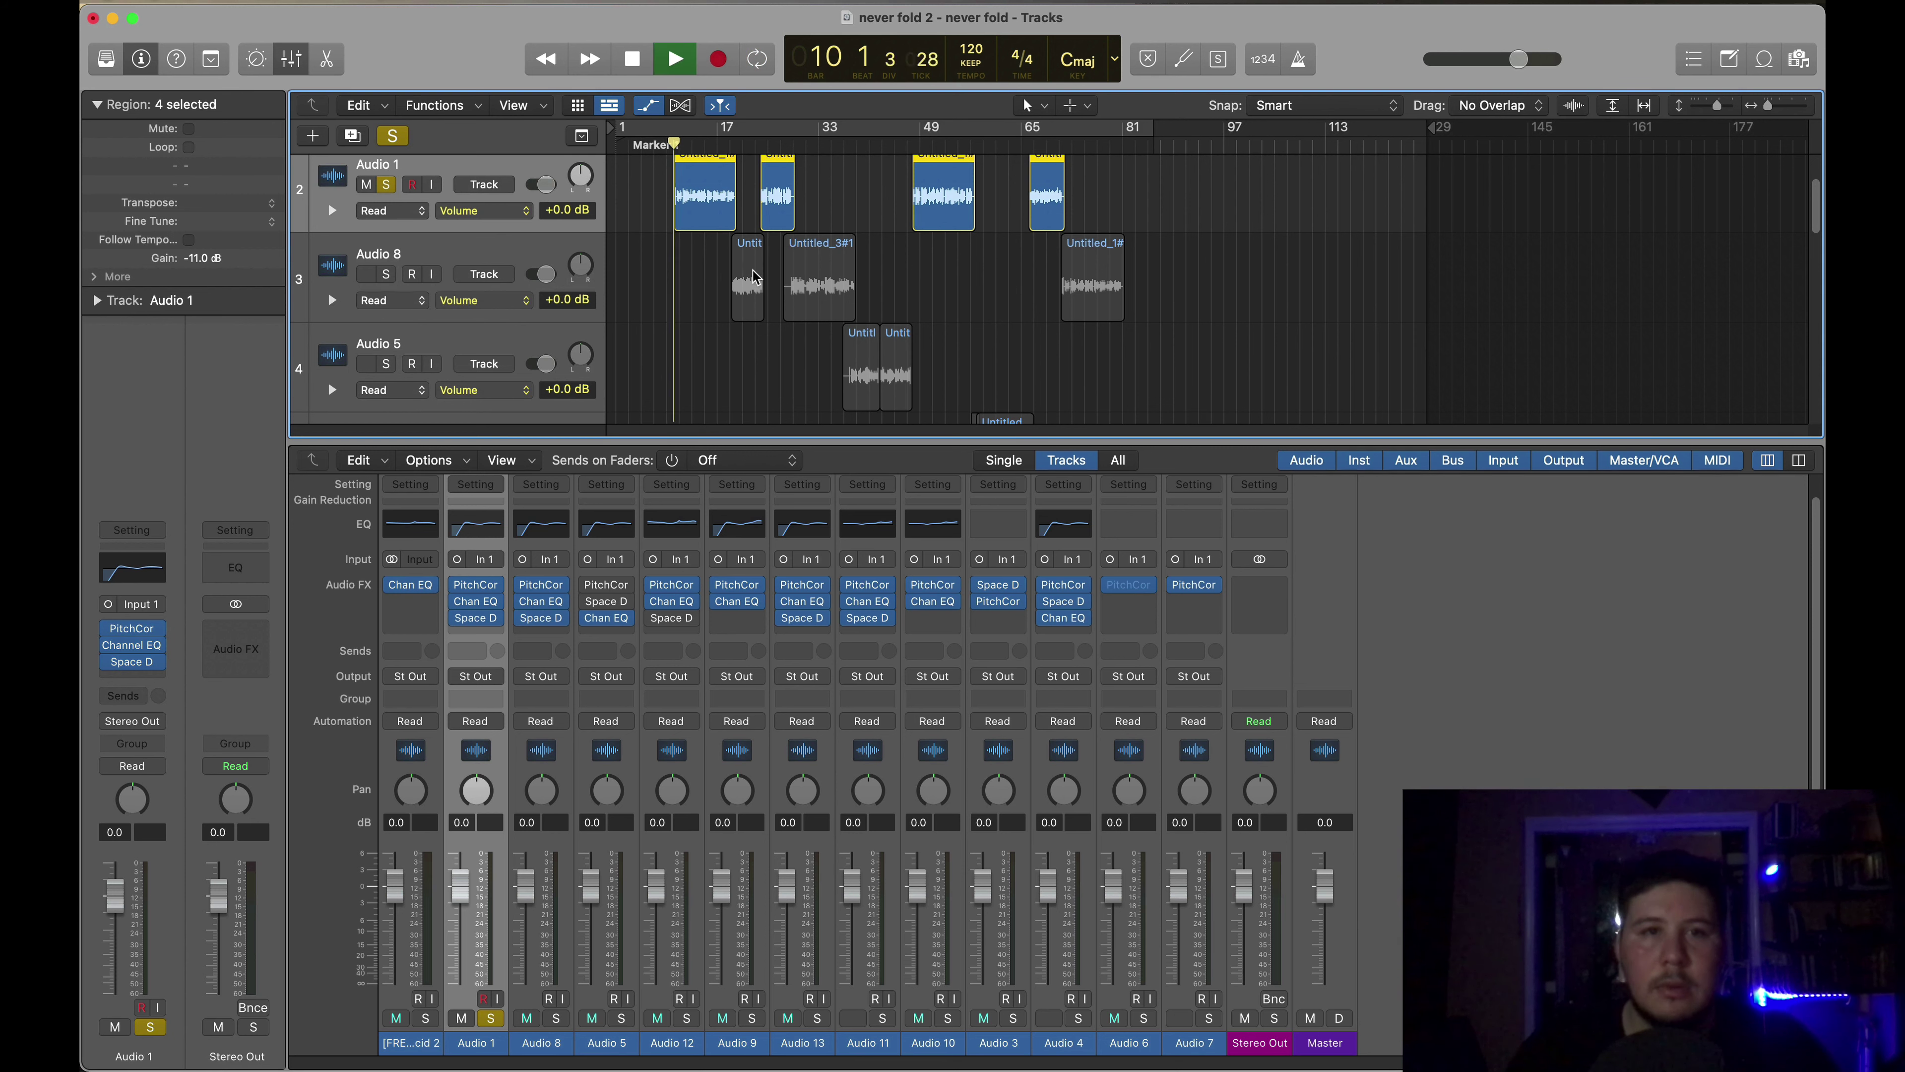
{"action": "double_click", "coordinate": [712, 220]}
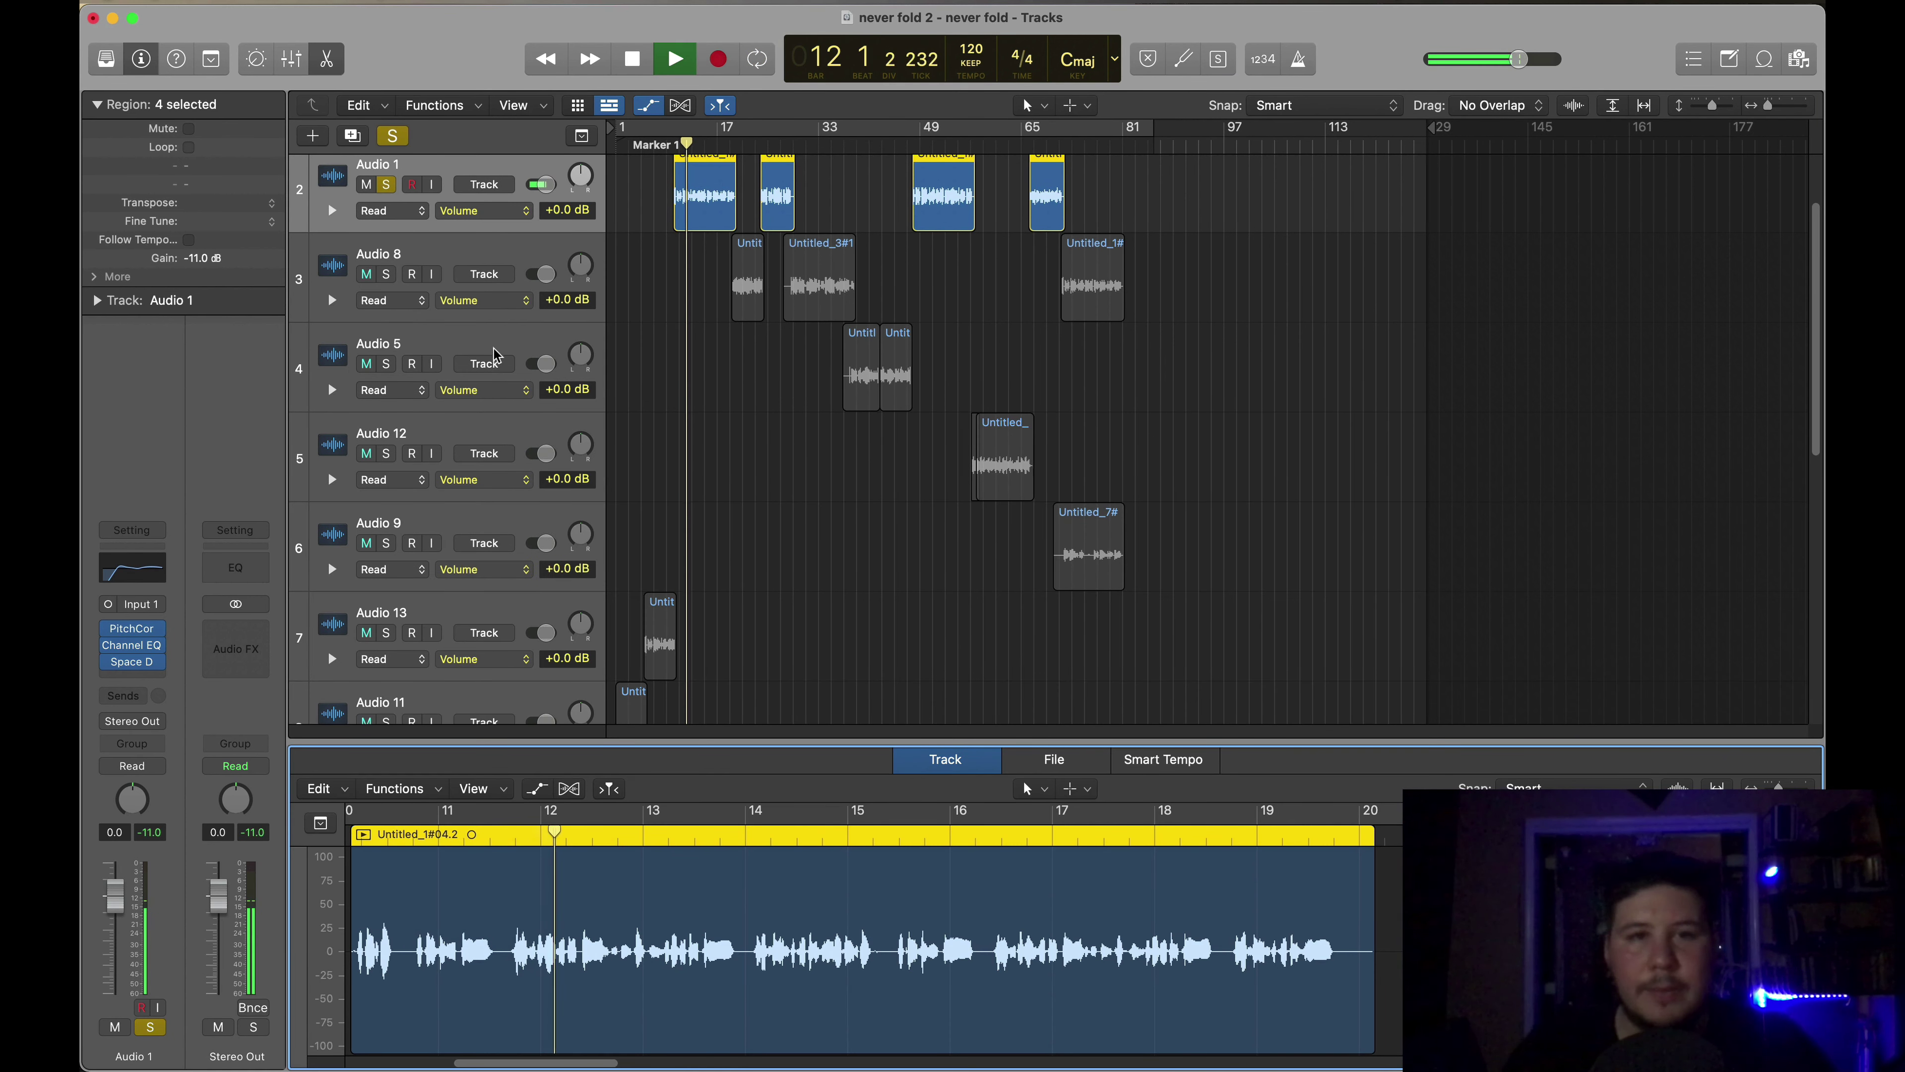
{"action": "key", "text": "space"}
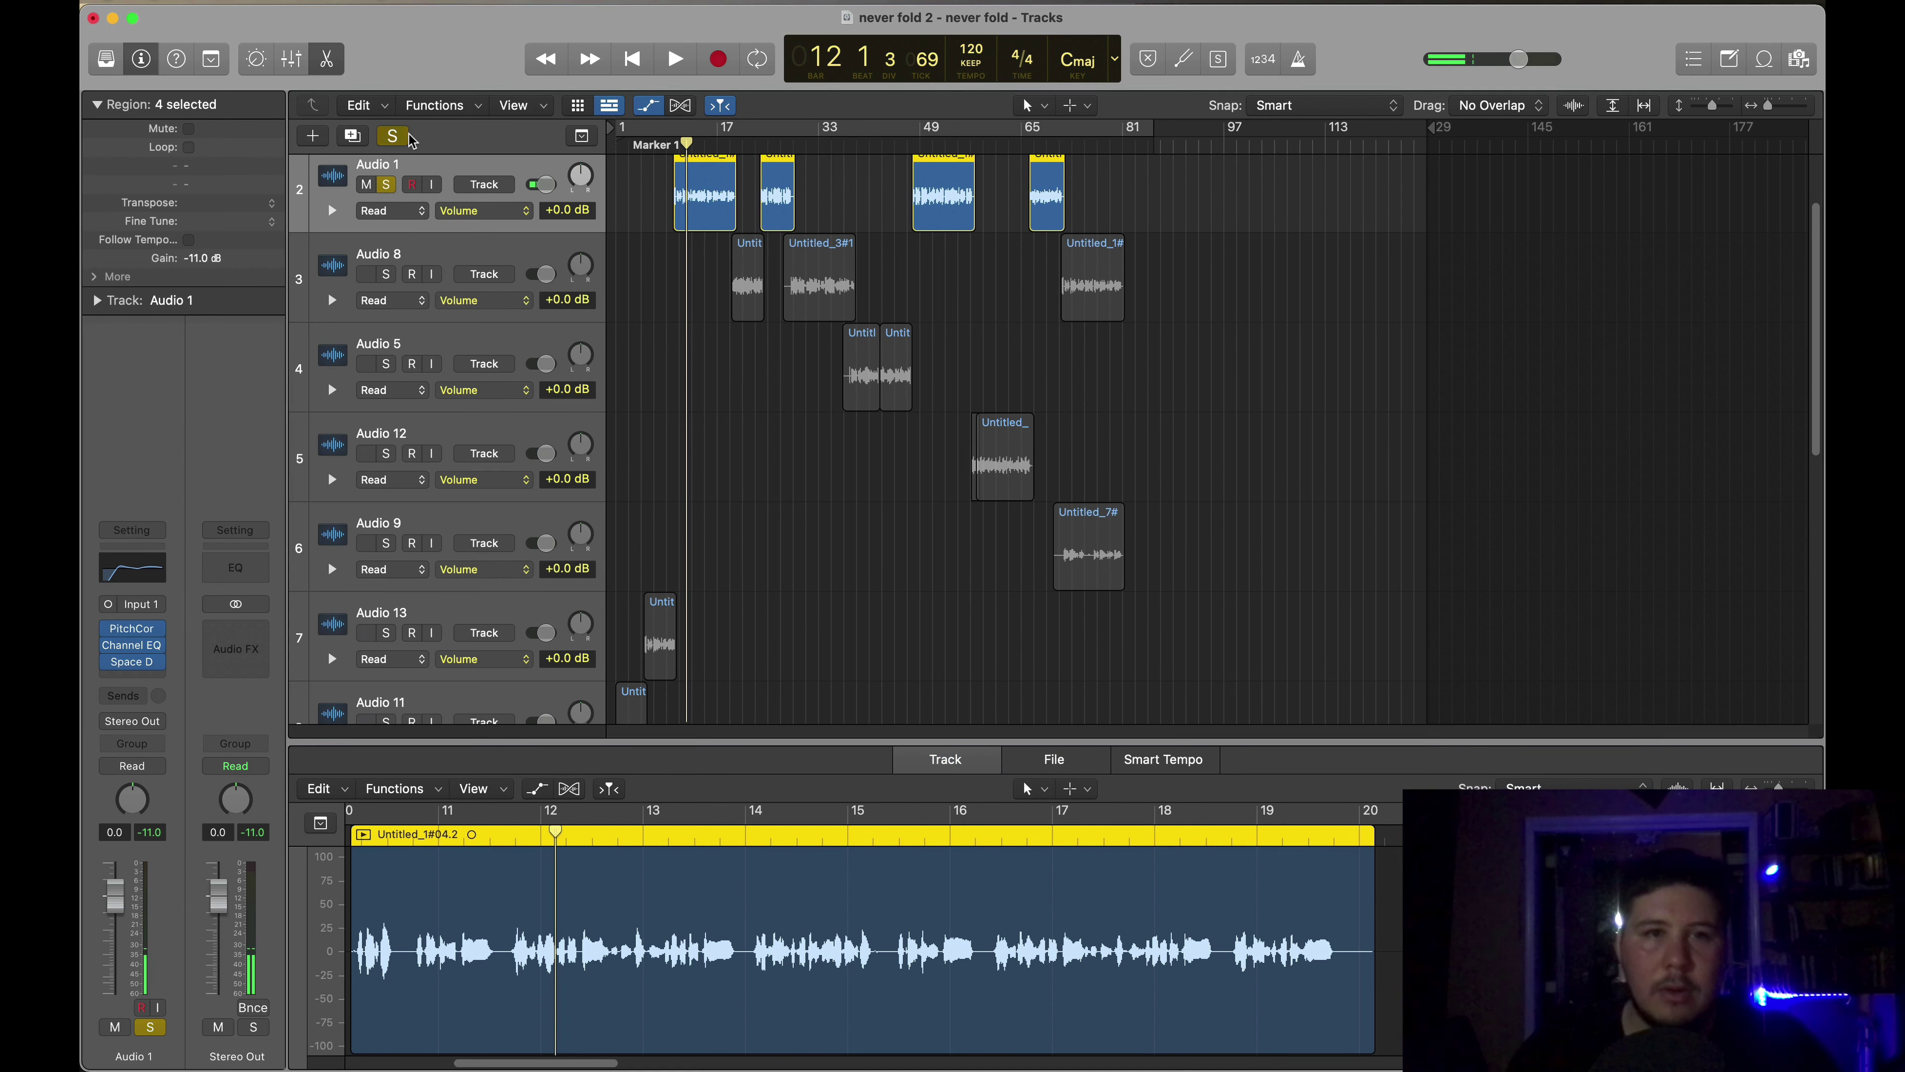
- Clear the solo, mute the beat track and hide the audio editor to show the full track list
{"action": "left_click", "coordinate": [393, 135]}
{"action": "scroll", "coordinate": [428, 288], "scroll_direction": "up", "scroll_amount": 2}
{"action": "left_click", "coordinate": [373, 201]}
{"action": "scroll", "coordinate": [372, 201], "scroll_direction": "down", "scroll_amount": 2}
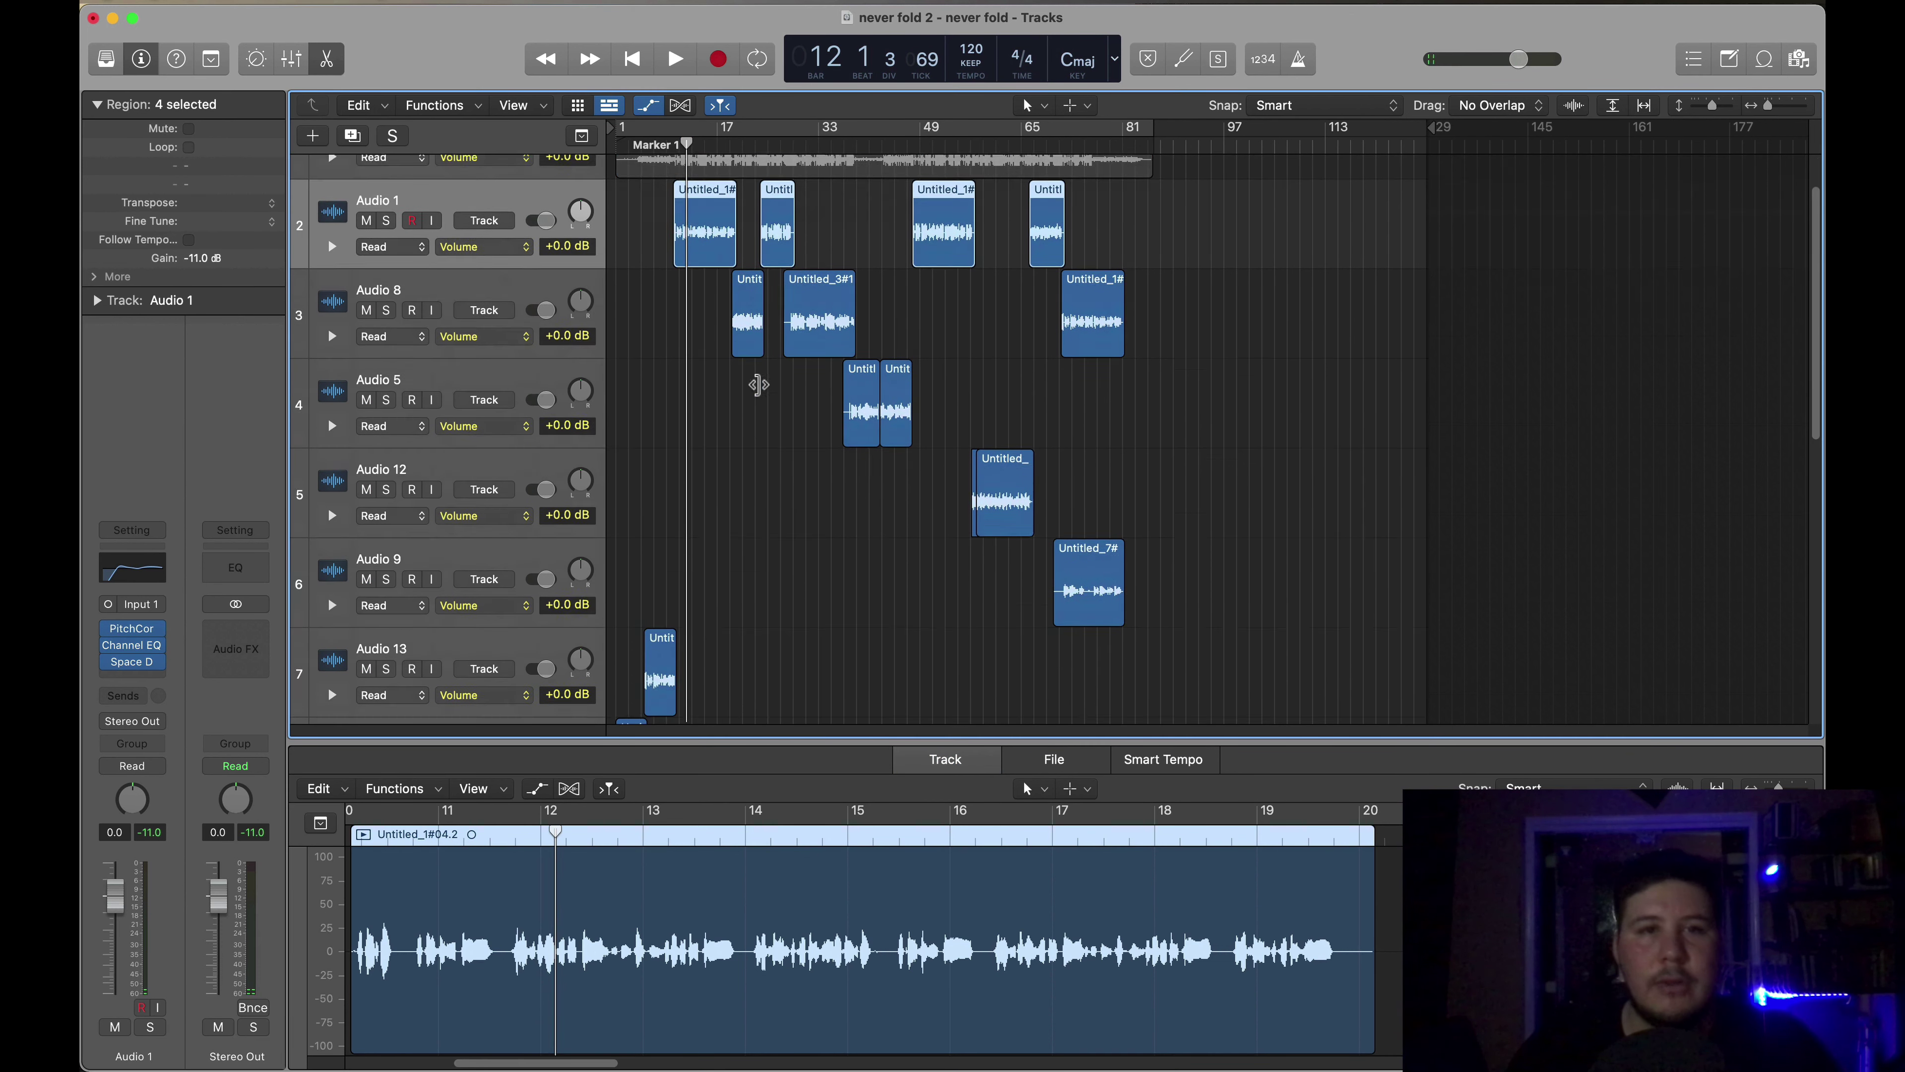
{"action": "key", "text": "e"}
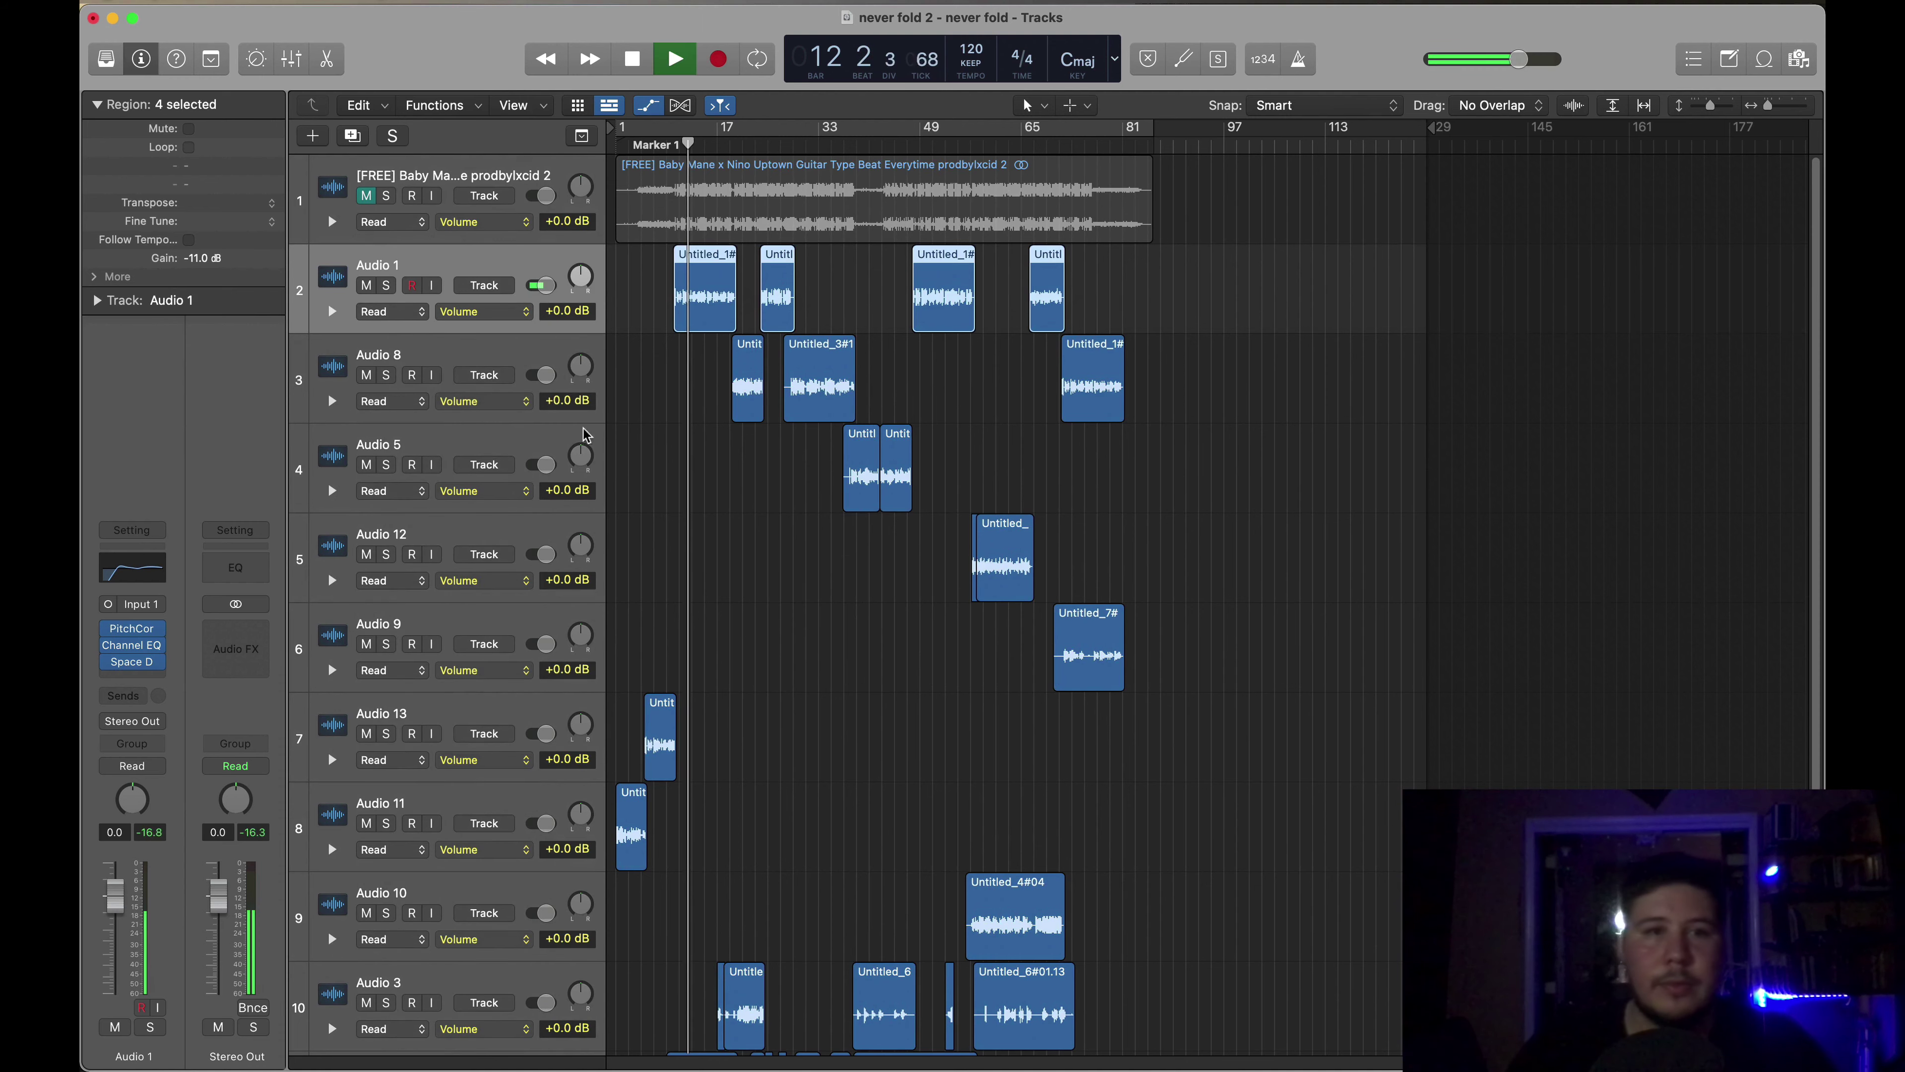
- Rename the Audio 1 and Audio 8 tracks as Main VOx
{"action": "double_click", "coordinate": [412, 261]}
{"action": "type", "text": "M"}
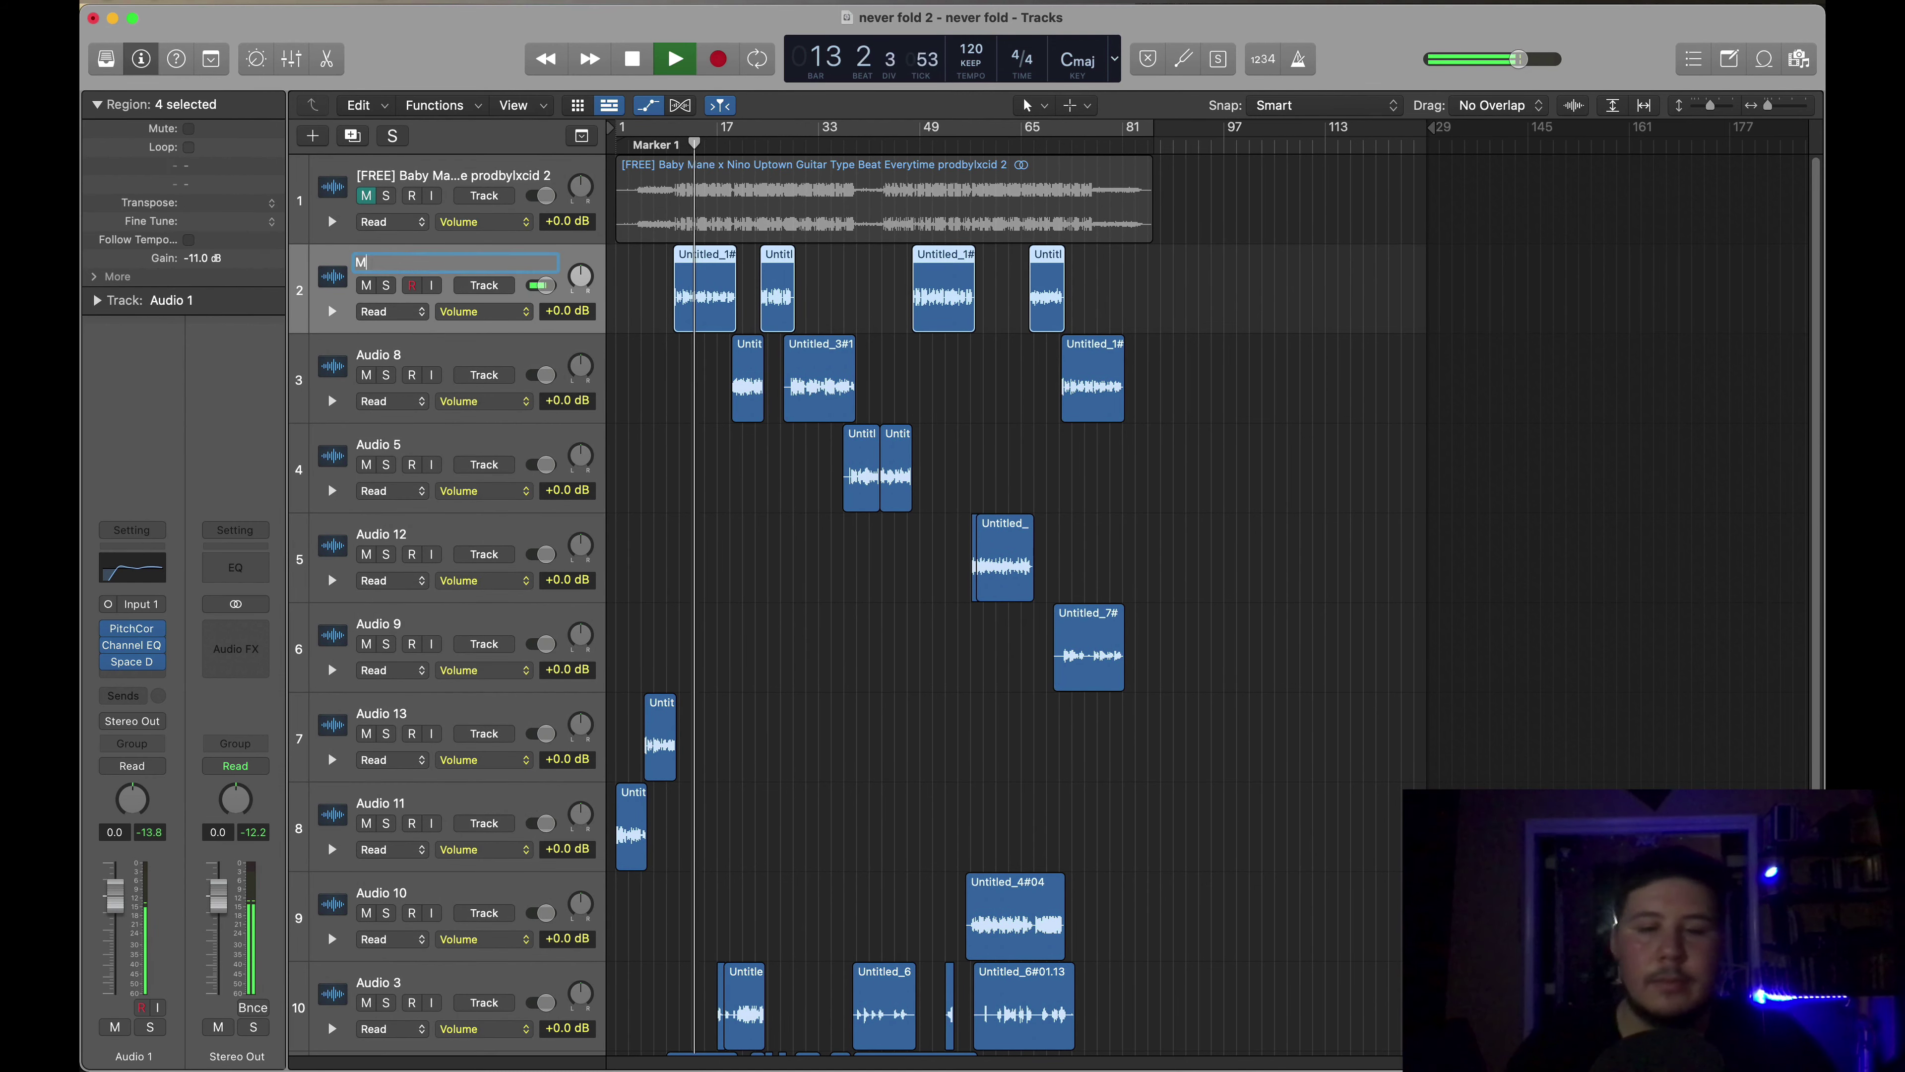
{"action": "type", "text": "ain VOx"}
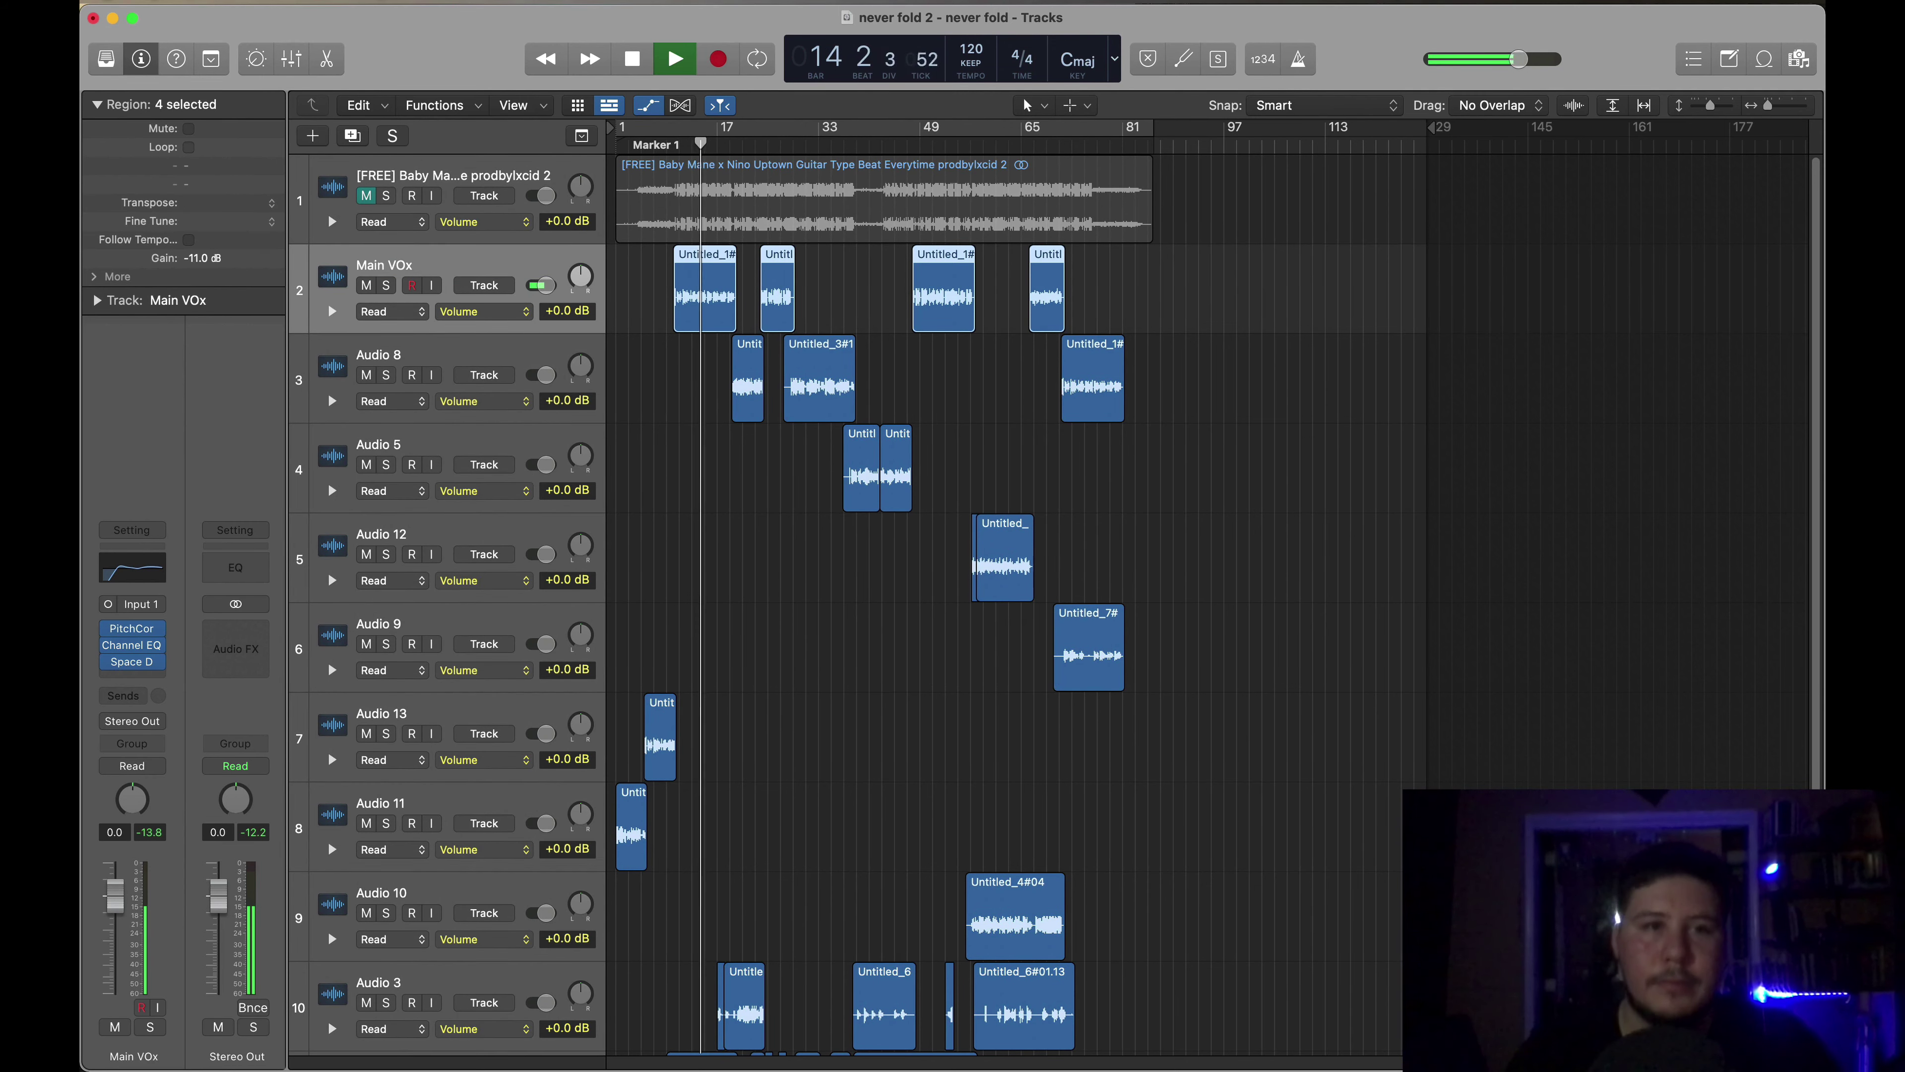
{"action": "key", "text": "Tab"}
{"action": "type", "text": "Main VOx"}
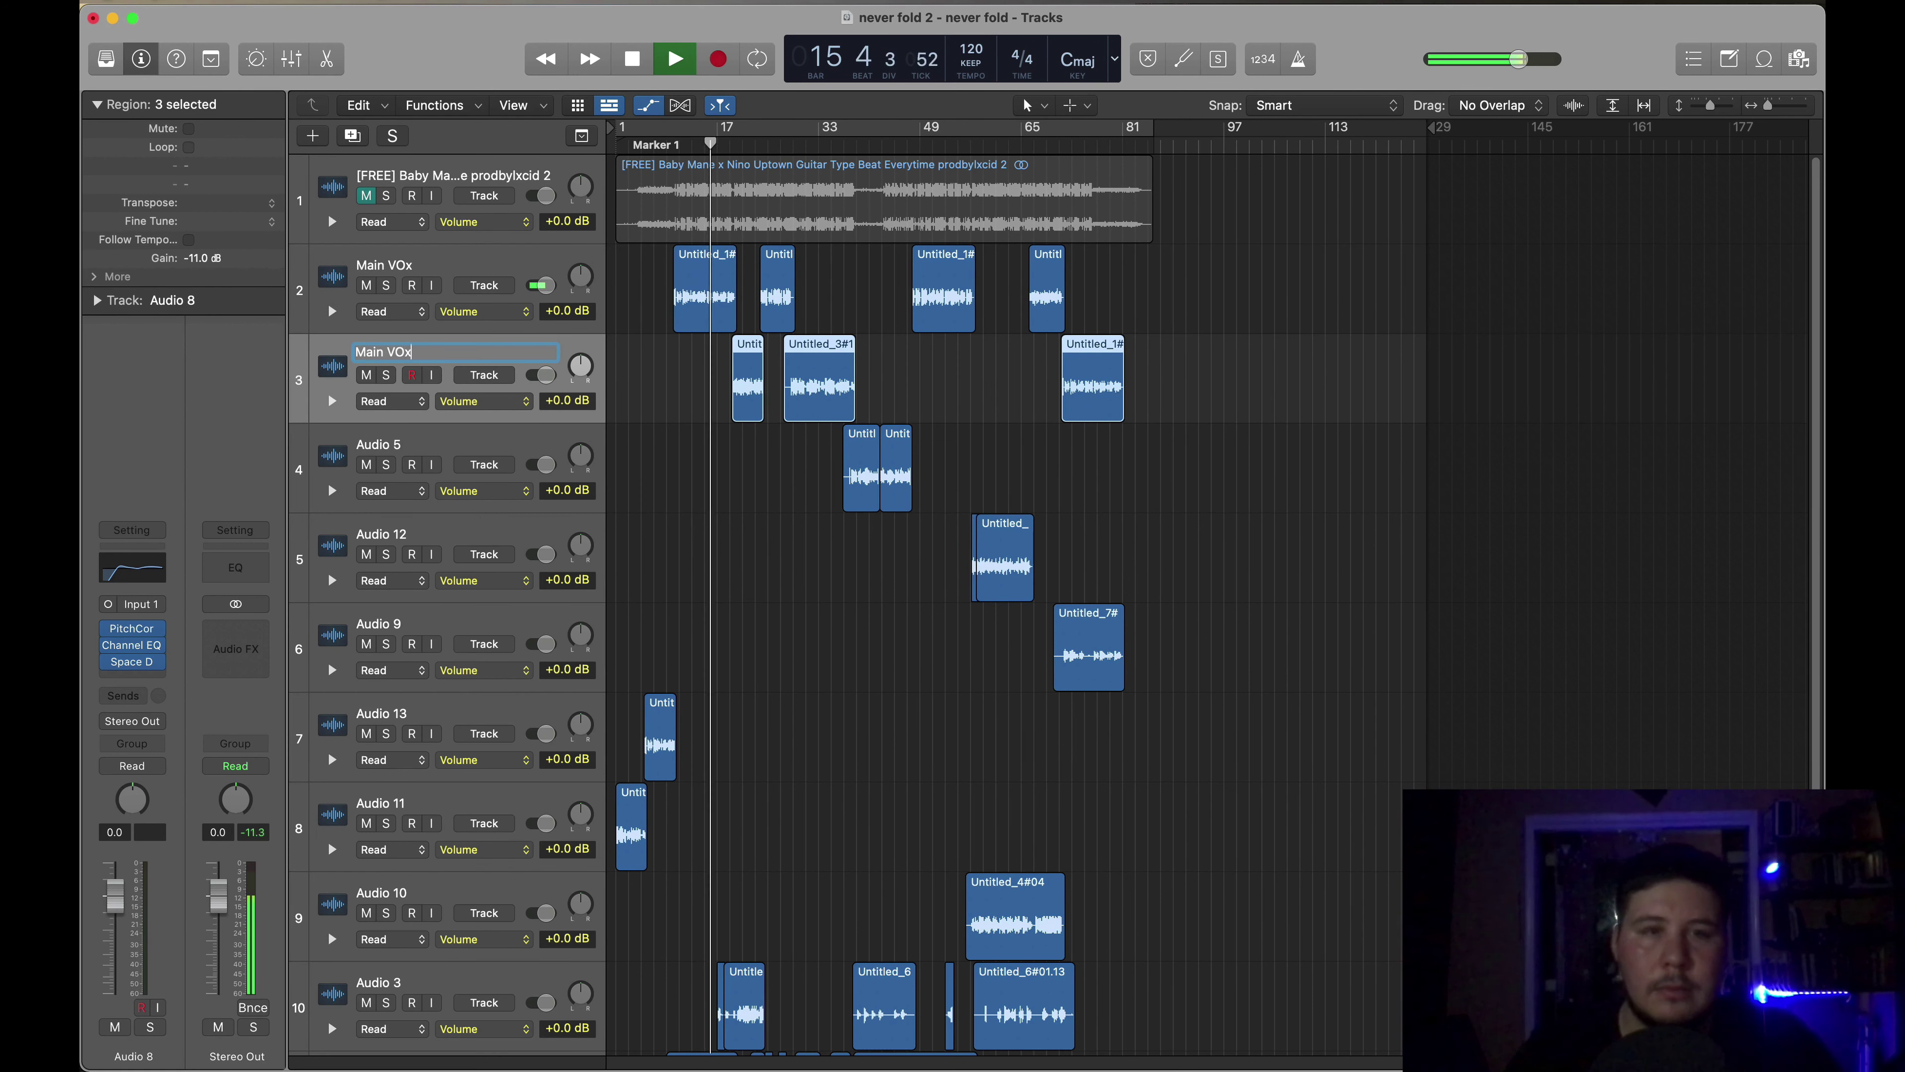
{"action": "key", "text": "Return"}
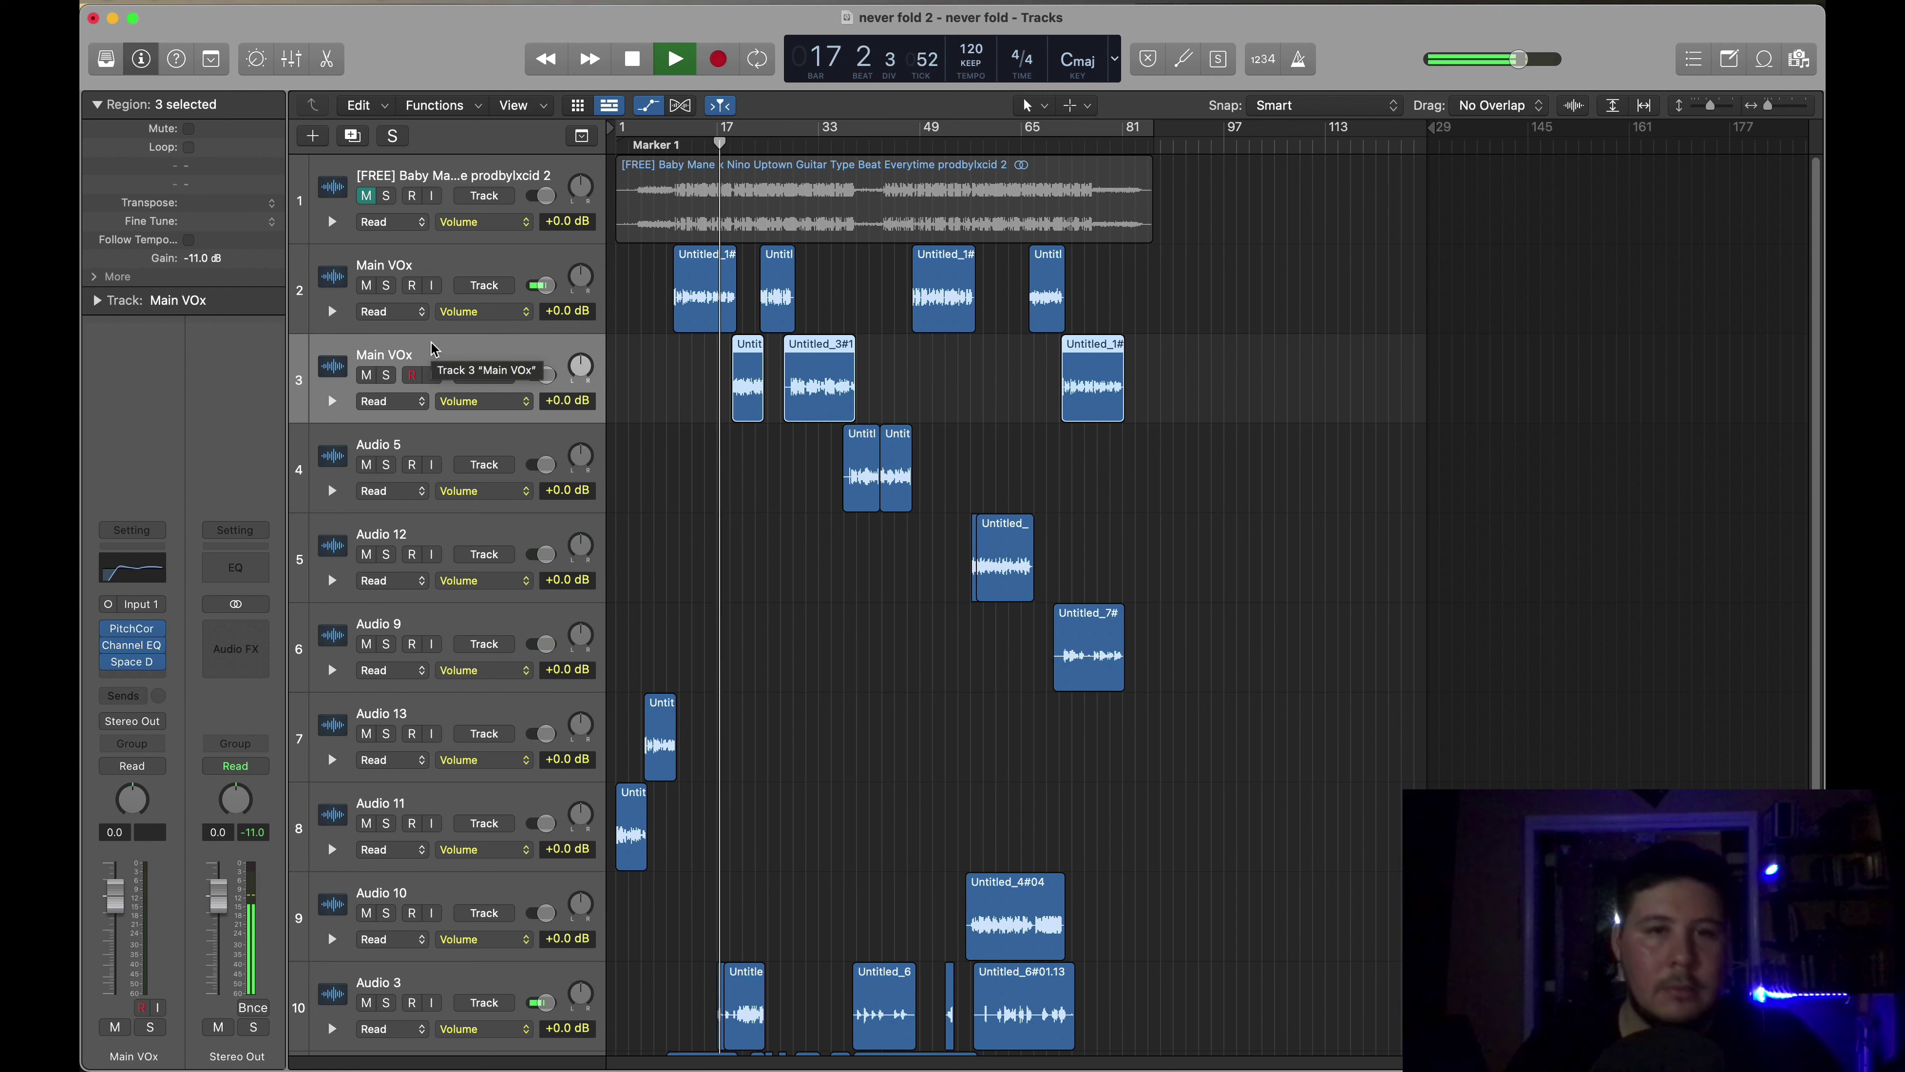
- Rename the Audio 5 track as Main VOx and the Audio 12 track as Main vox
{"action": "left_click", "coordinate": [632, 471]}
{"action": "double_click", "coordinate": [498, 429]}
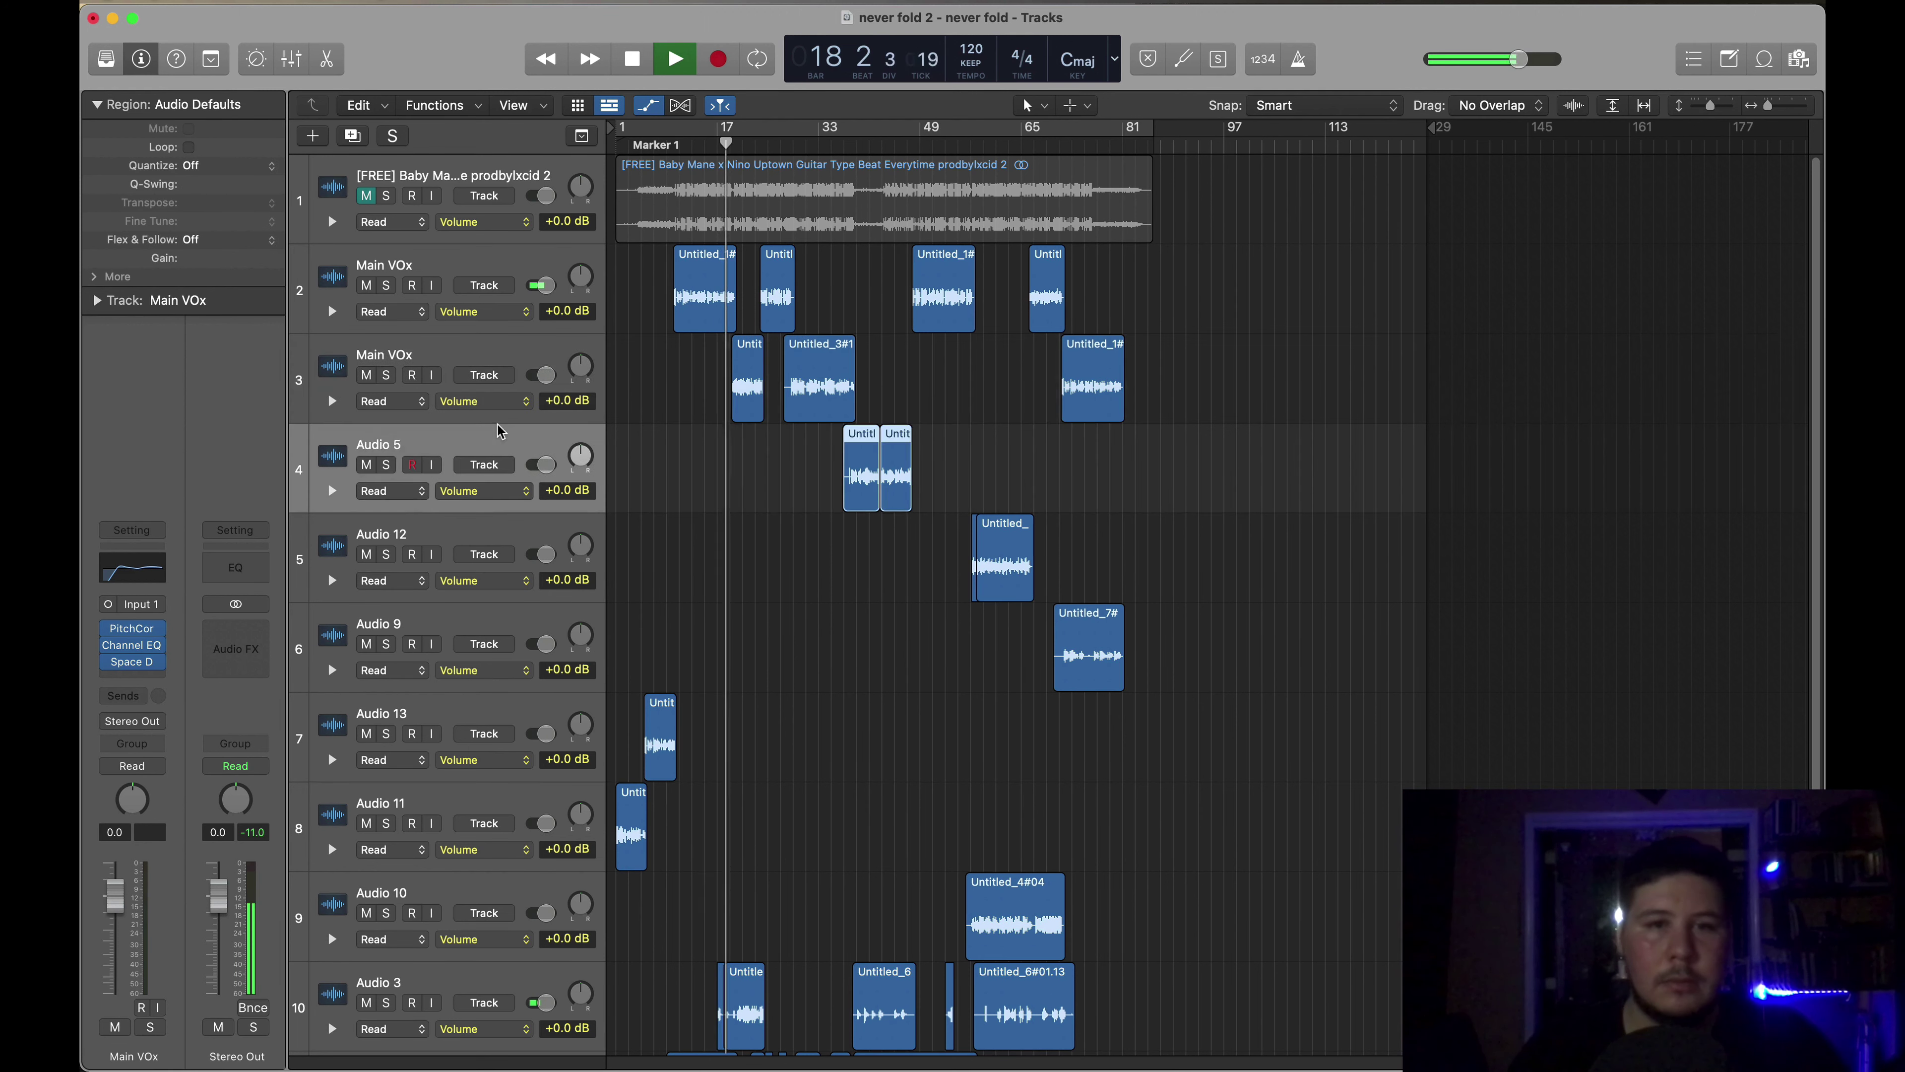
{"action": "type", "text": "Main"}
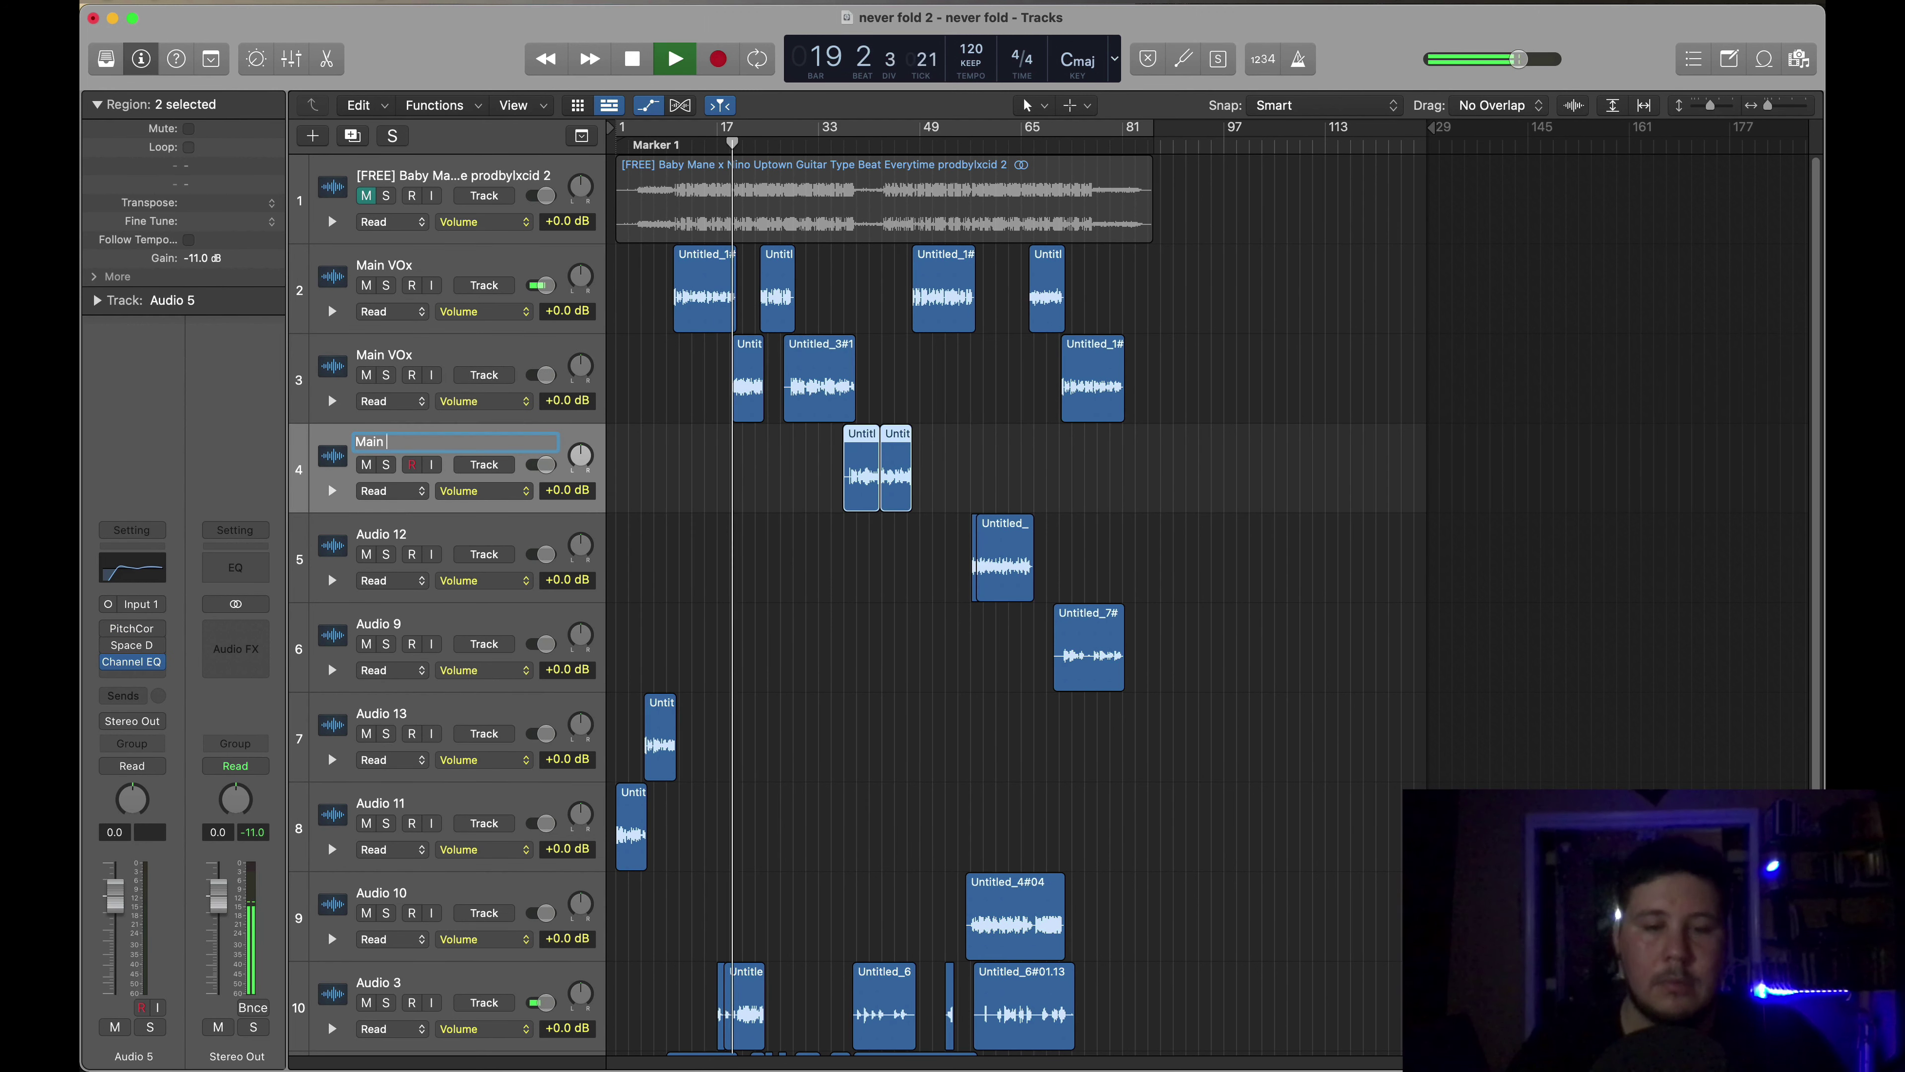
{"action": "type", "text": " VOx"}
{"action": "key", "text": "Return"}
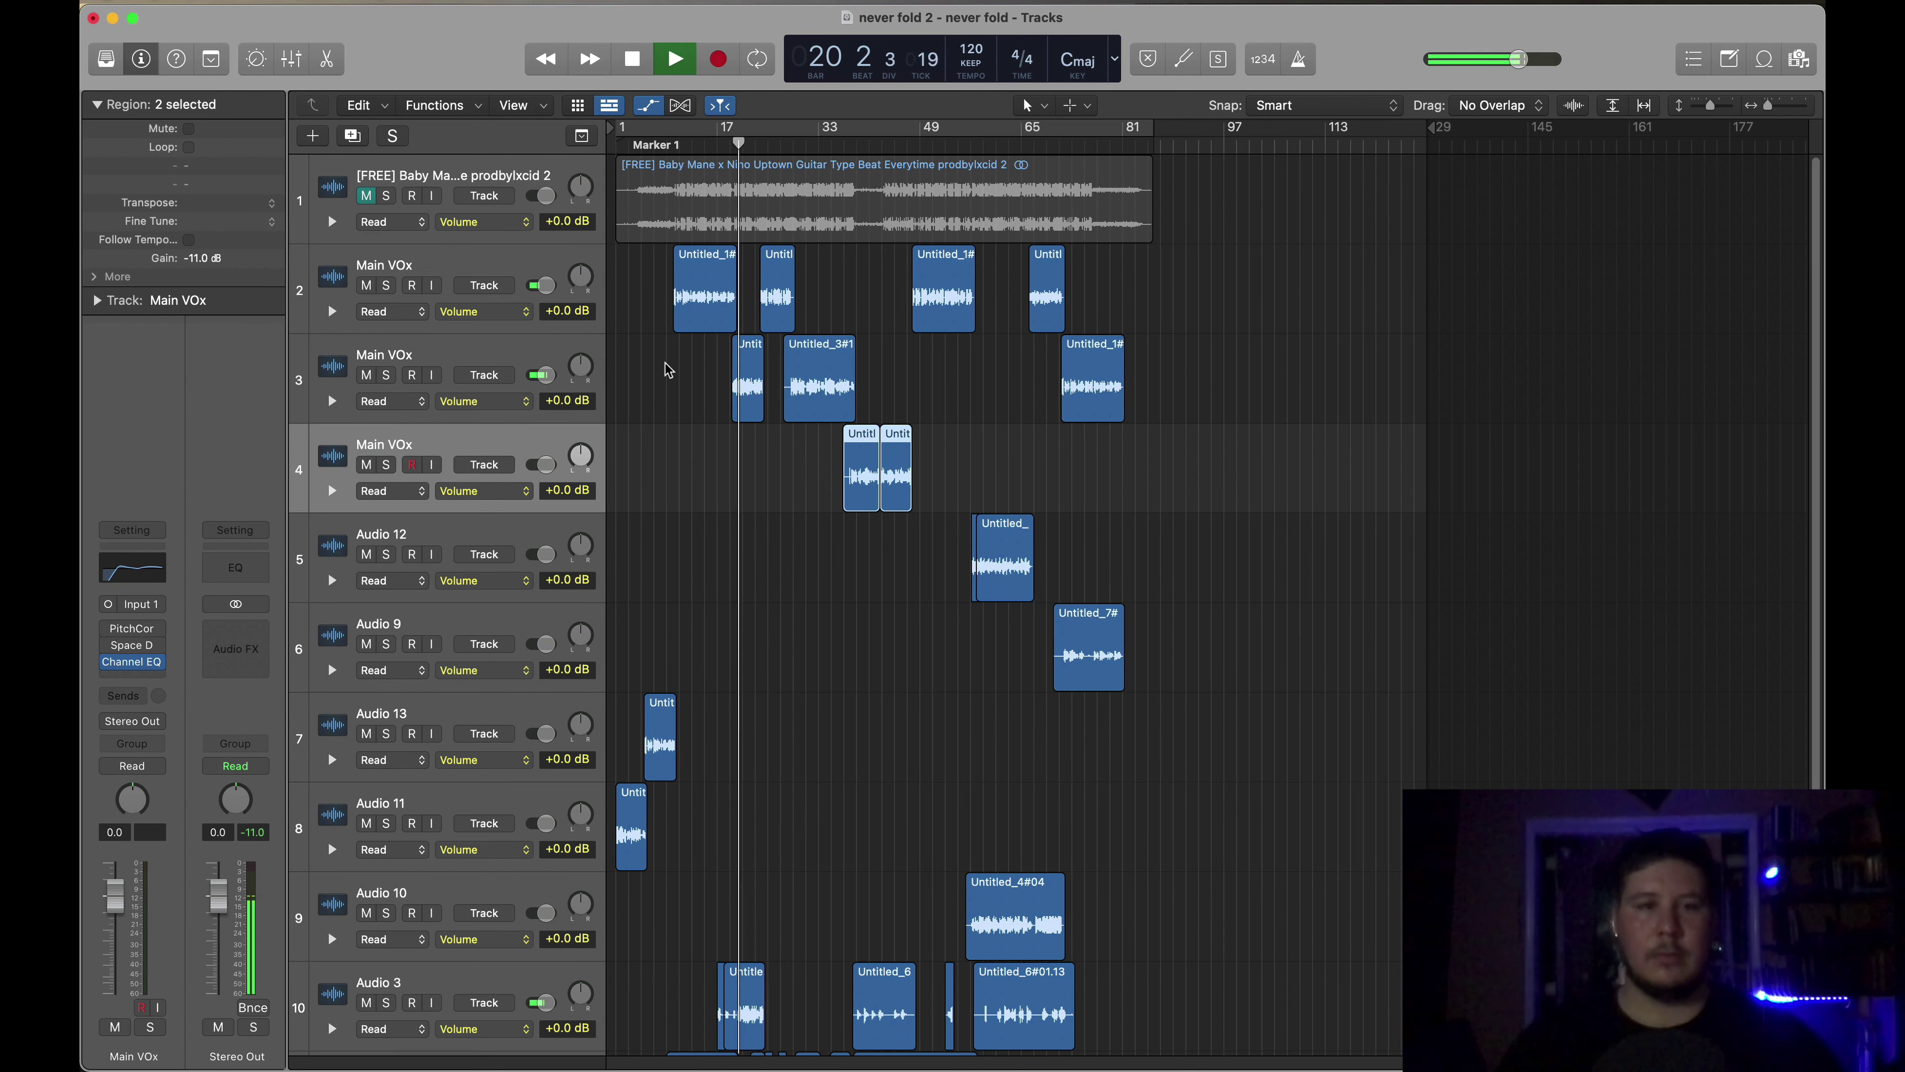
{"action": "double_click", "coordinate": [477, 529]}
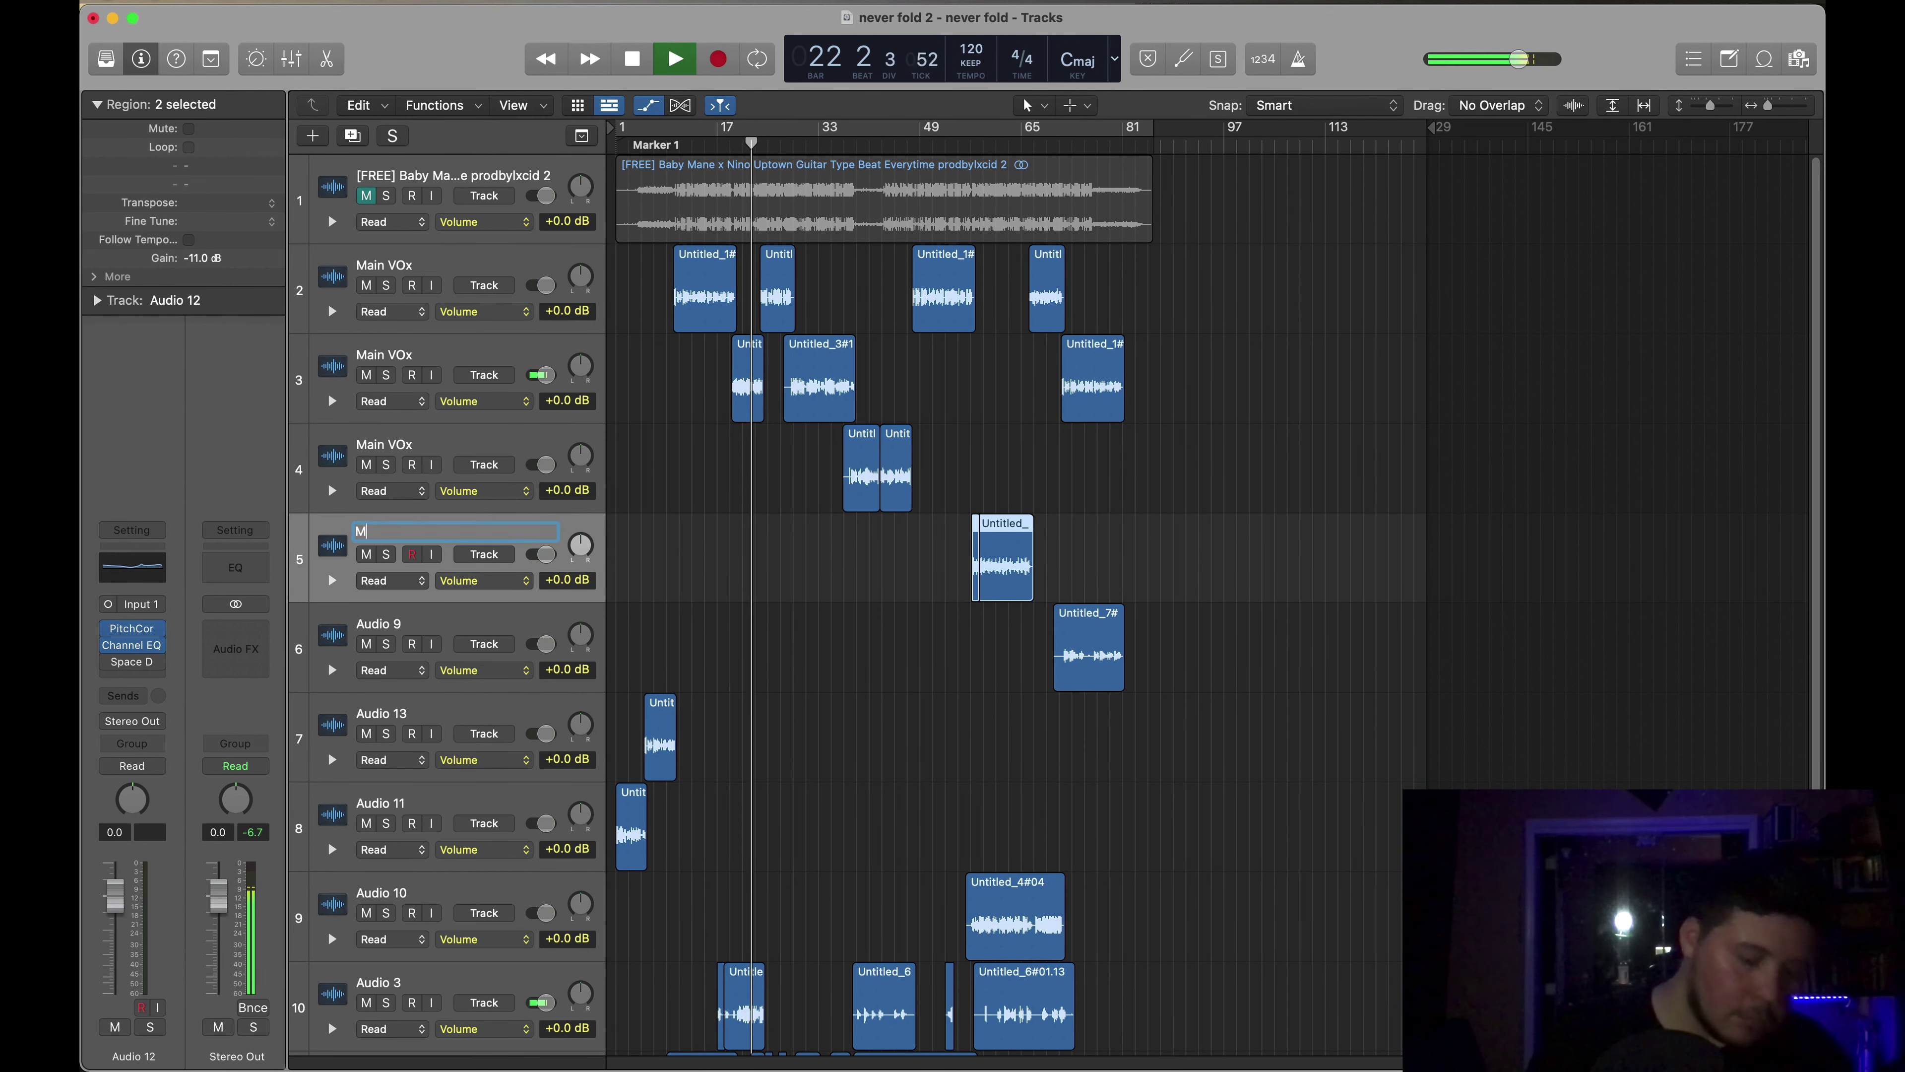
{"action": "type", "text": "Mai"}
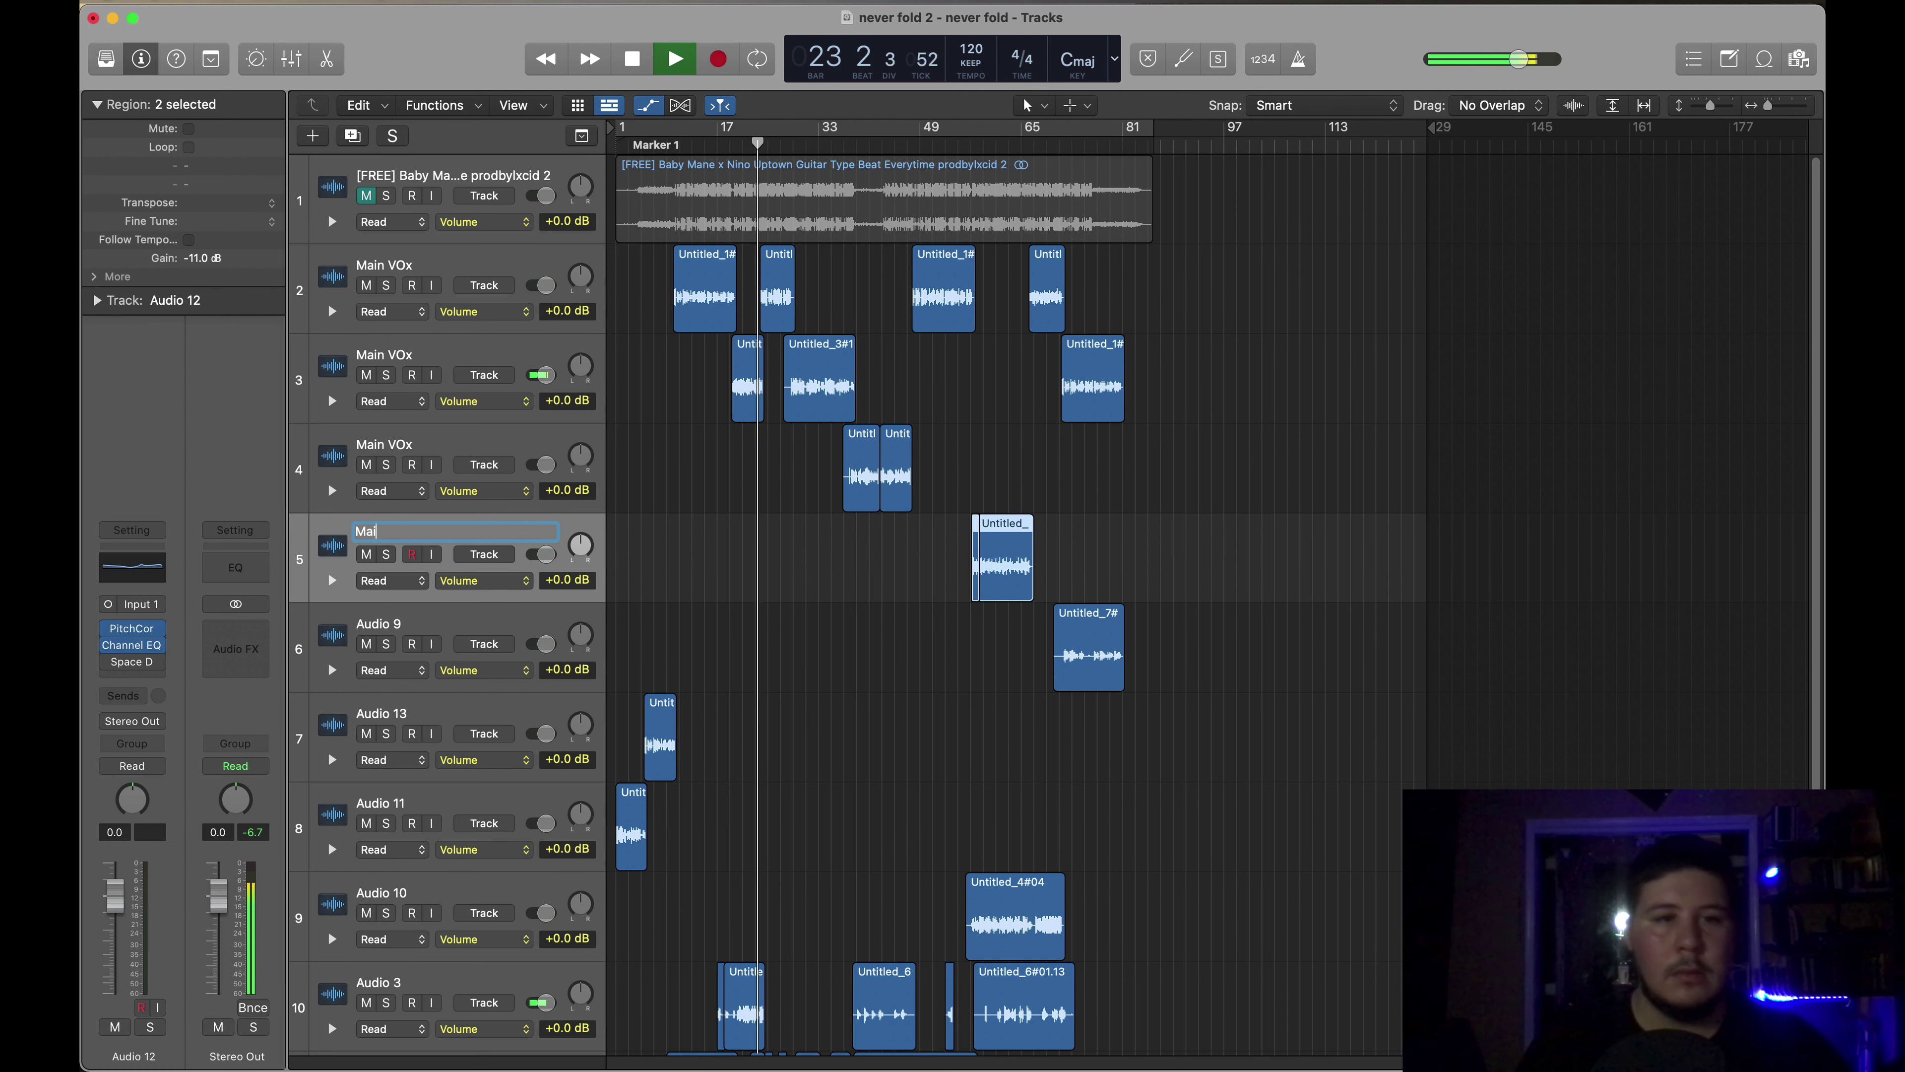
{"action": "type", "text": "n vox"}
{"action": "key", "text": "Return"}
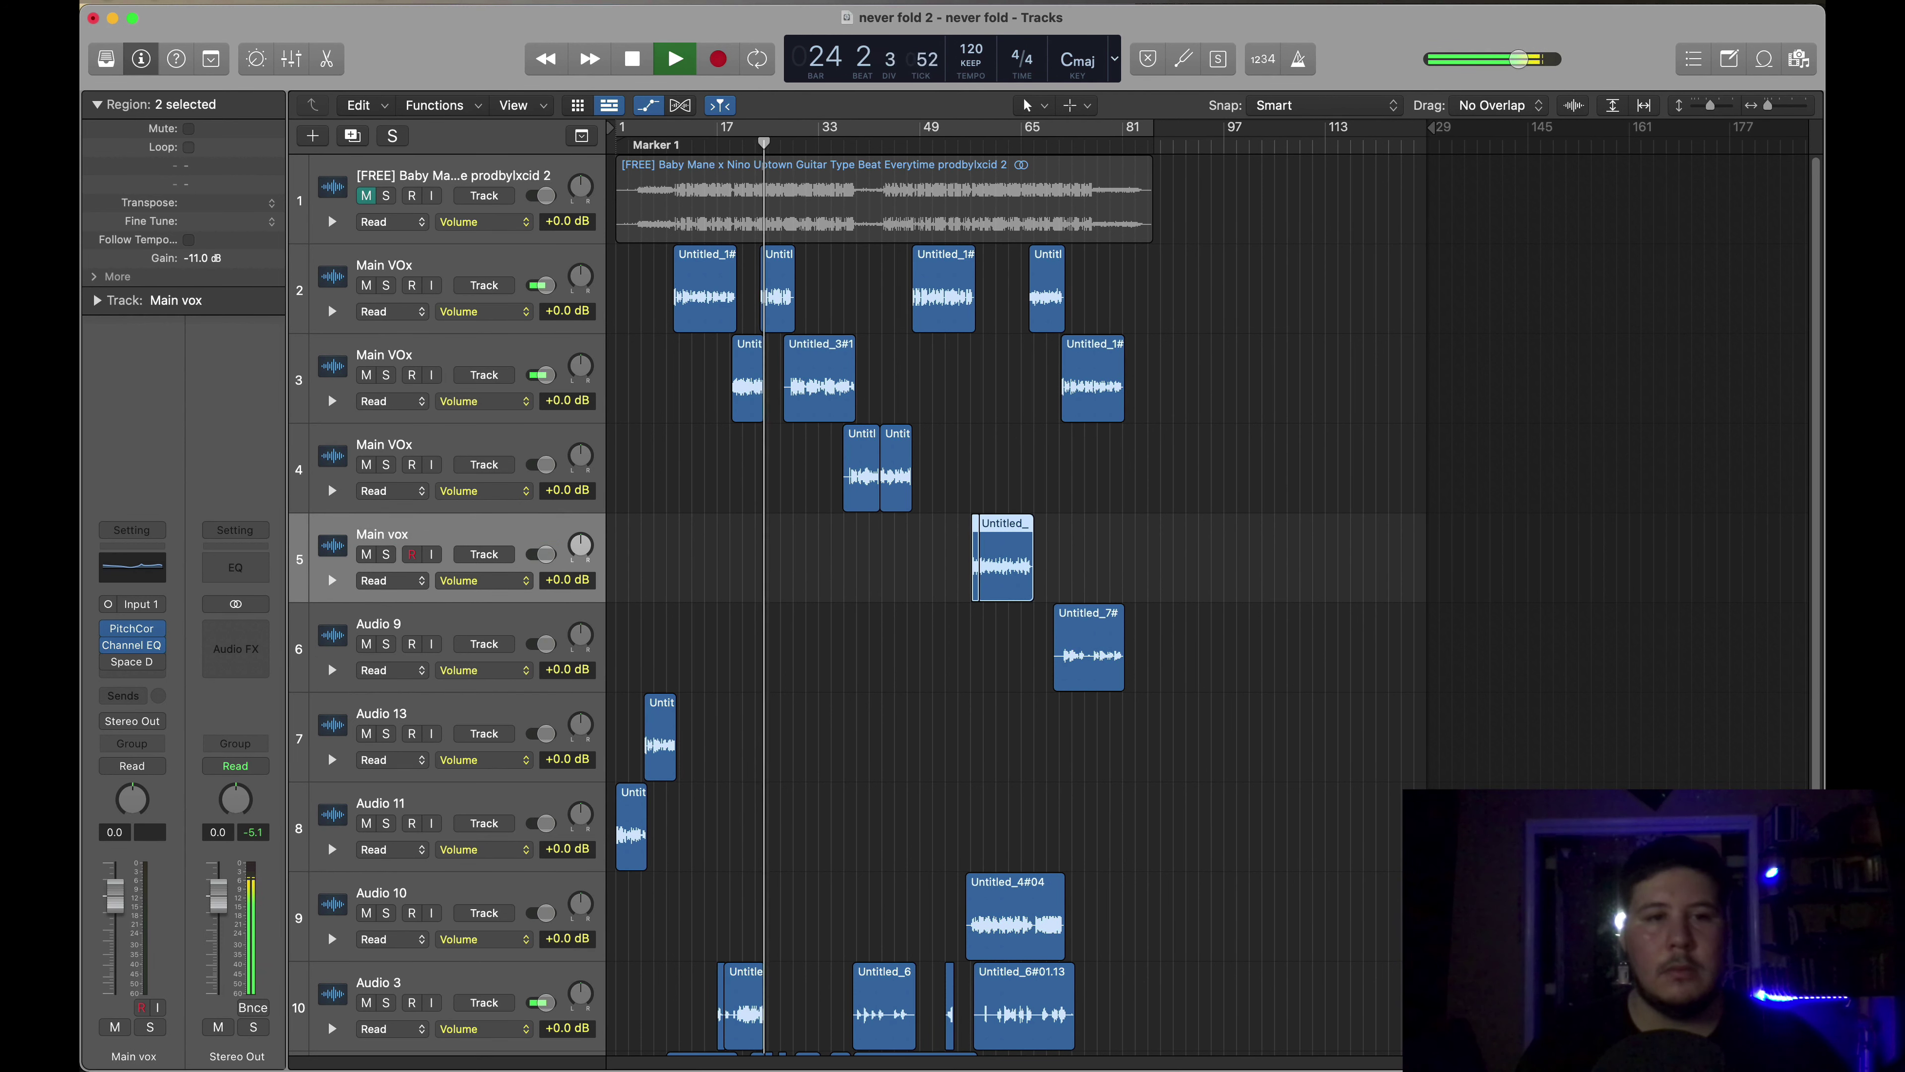
- Rename the Audio 9 track as Main vox
{"action": "scroll", "coordinate": [551, 668], "scroll_direction": "down", "scroll_amount": 2}
{"action": "double_click", "coordinate": [462, 577]}
{"action": "type", "text": "Ma"}
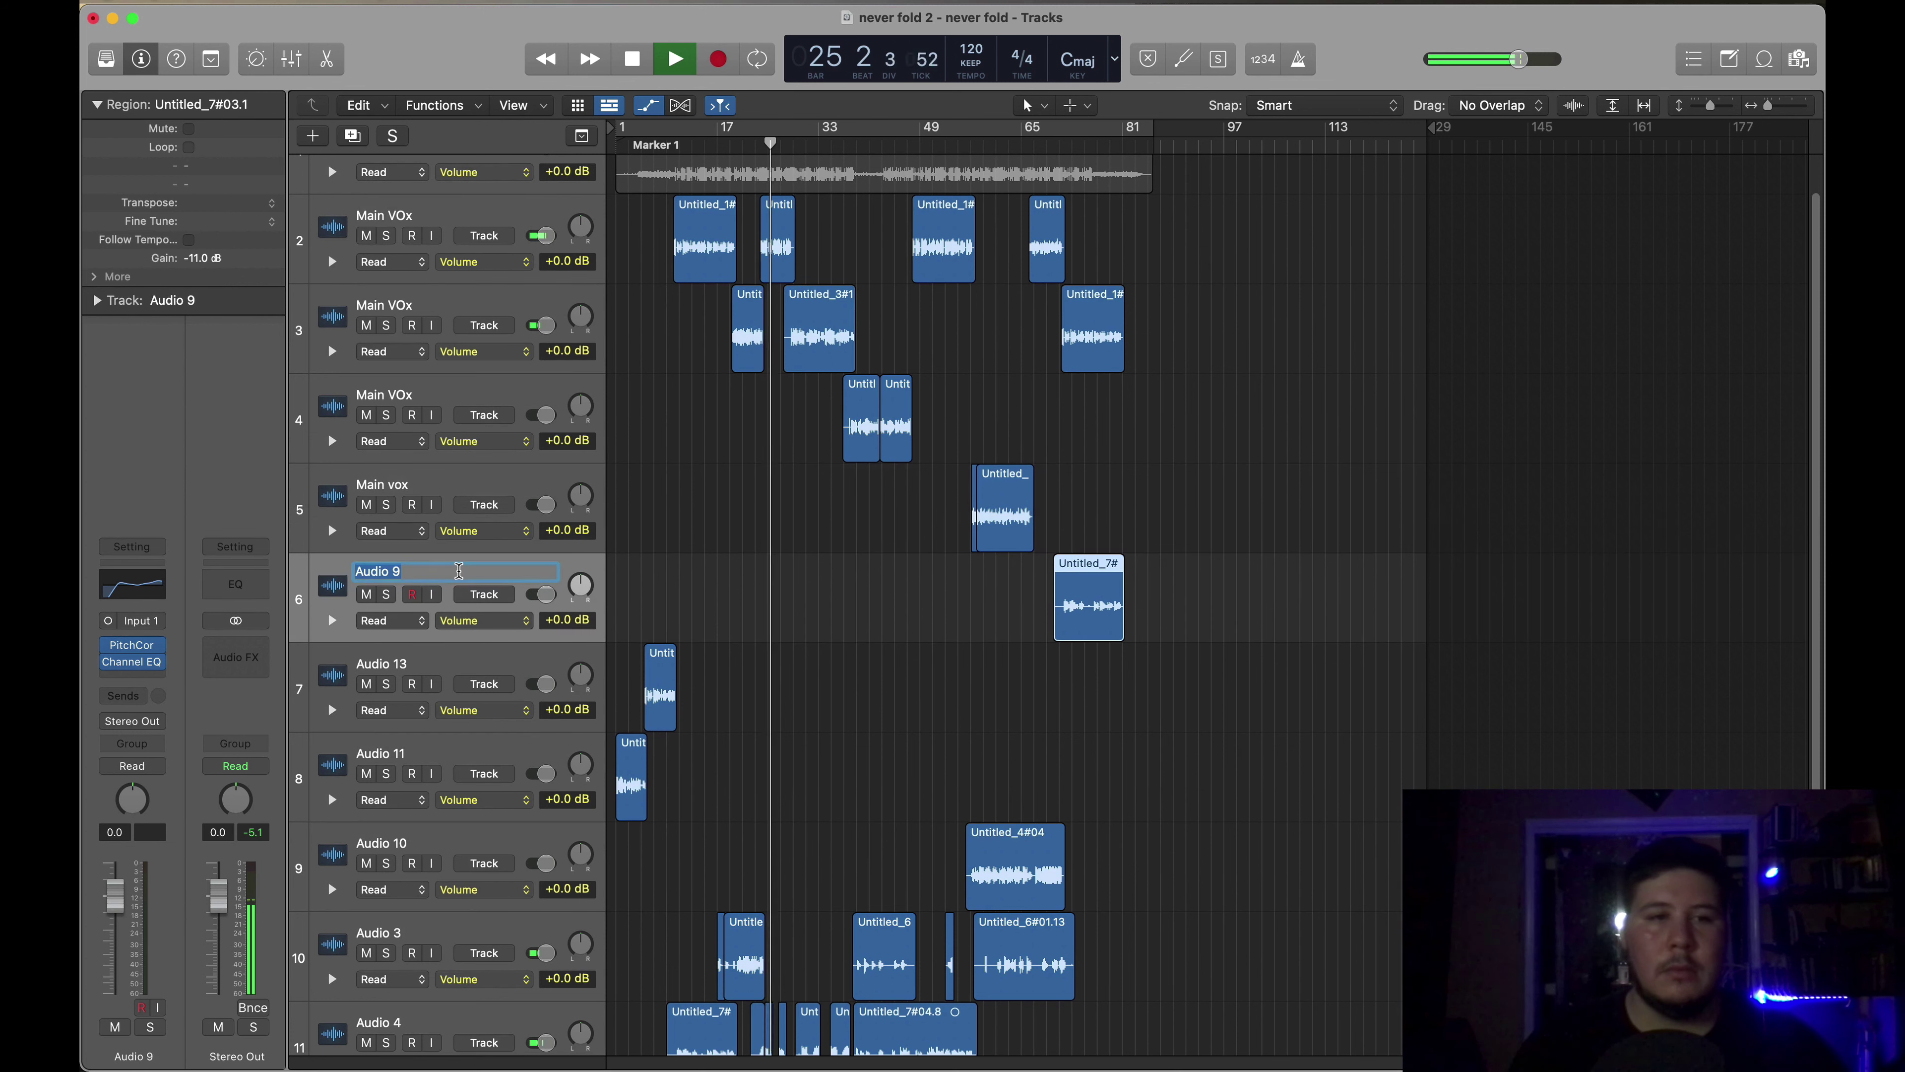
{"action": "type", "text": "in vic=="}
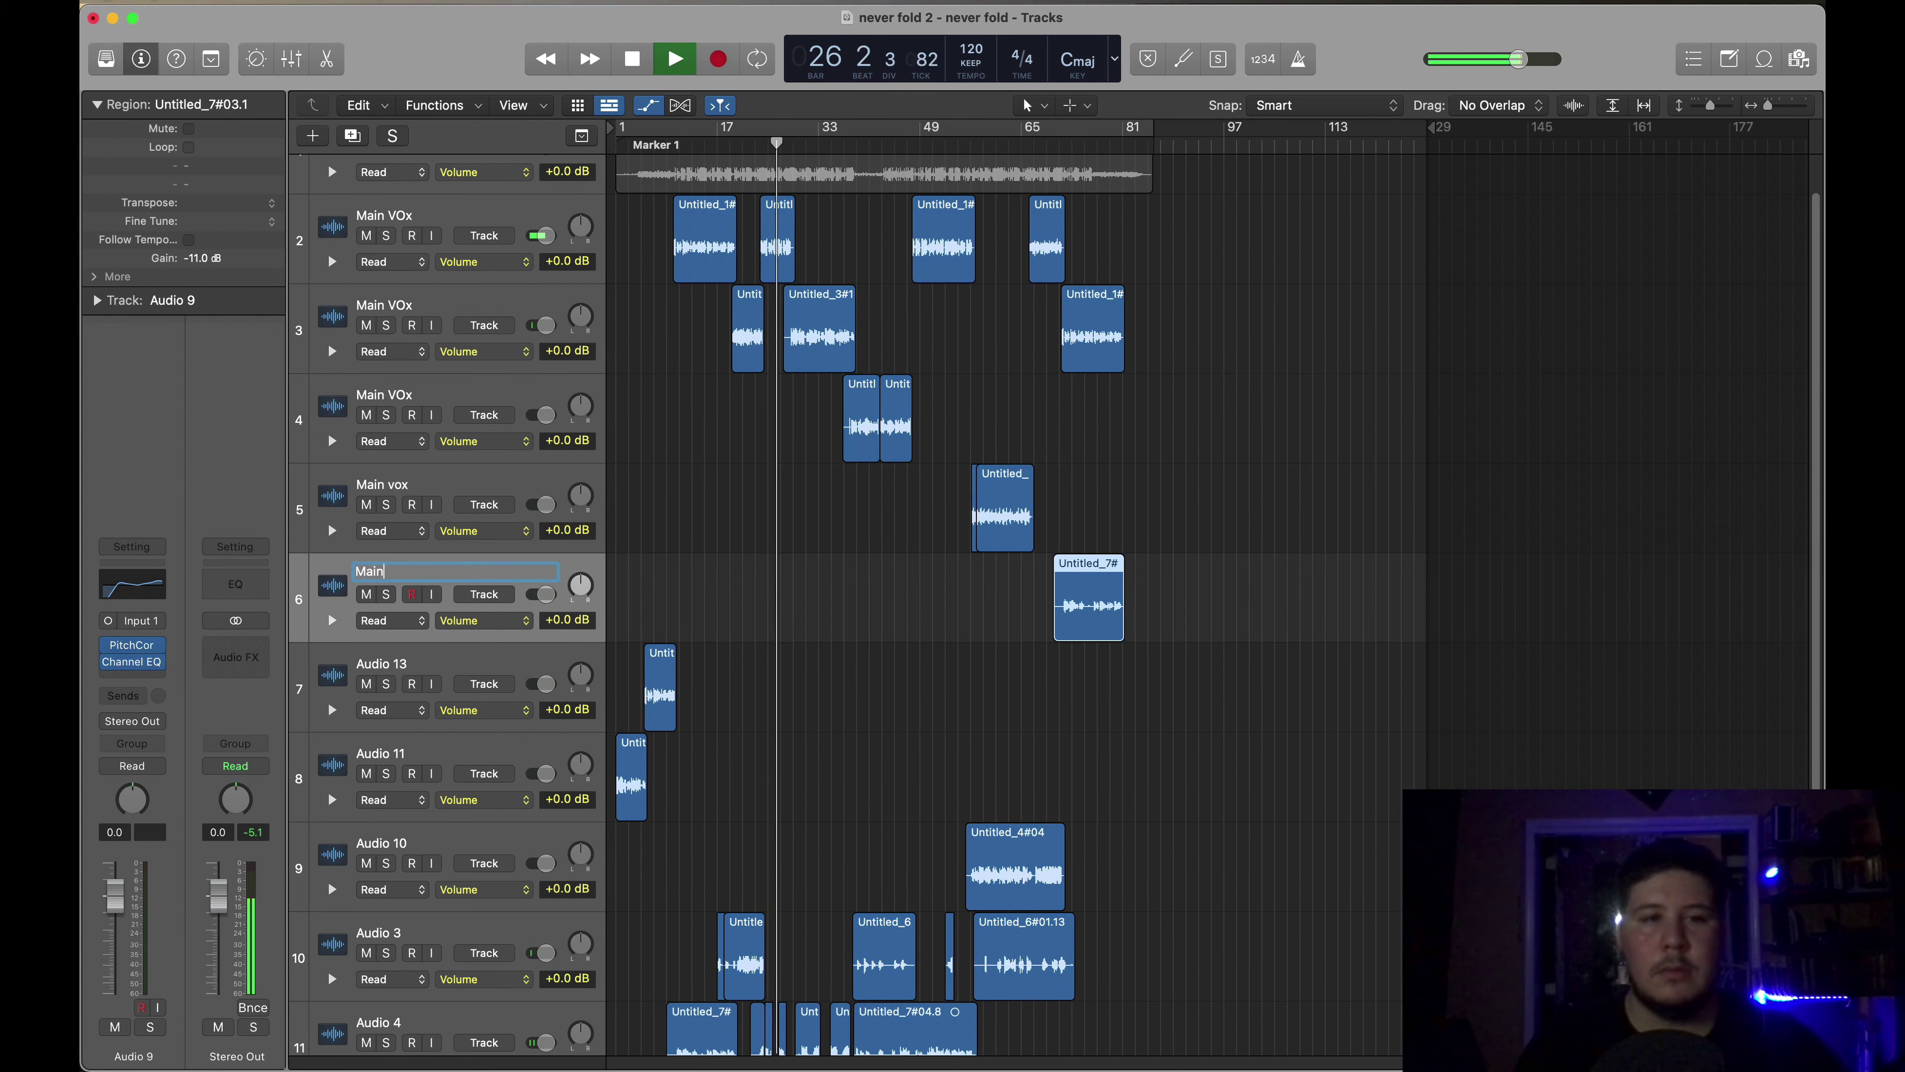
{"action": "key", "text": "BackSpace"}
{"action": "key", "text": "BackSpace"}
{"action": "key", "text": "BackSpace"}
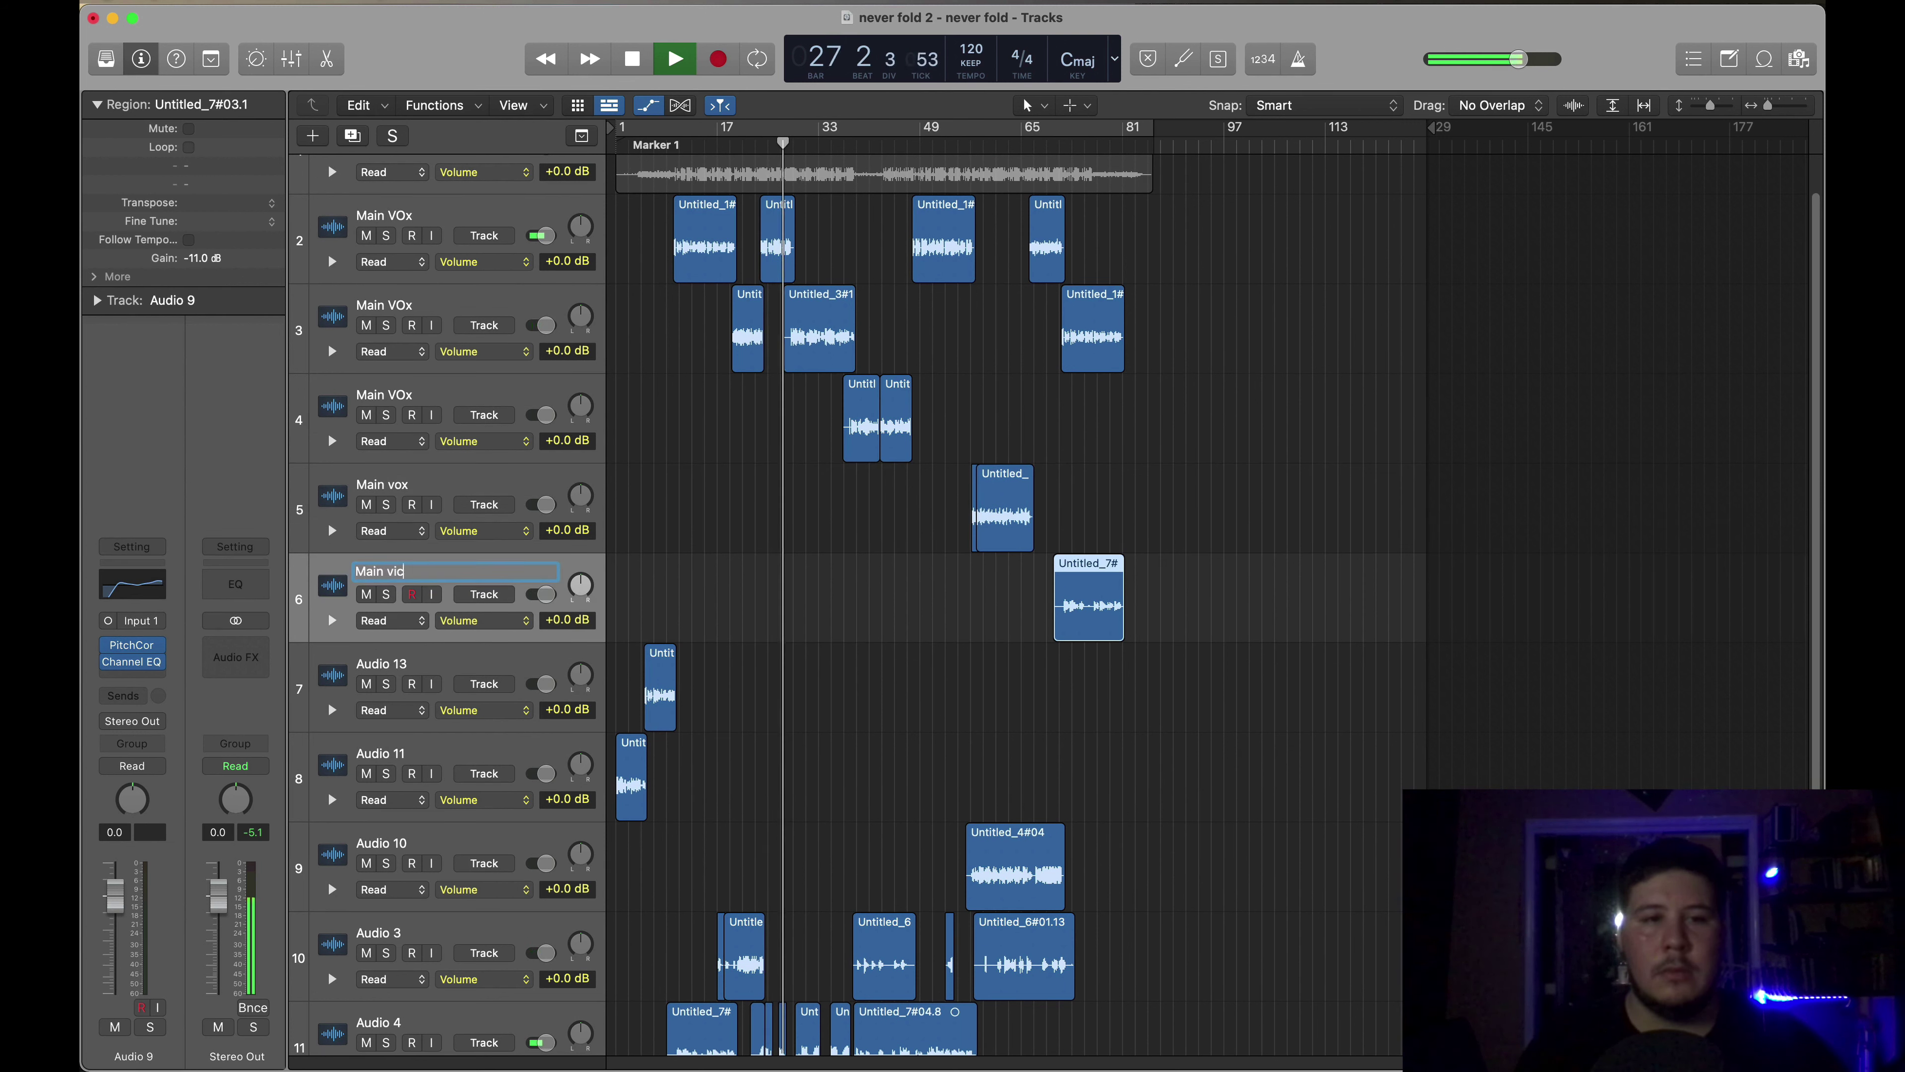
{"action": "key", "text": "BackSpace"}
{"action": "type", "text": "ox"}
{"action": "key", "text": "Return"}
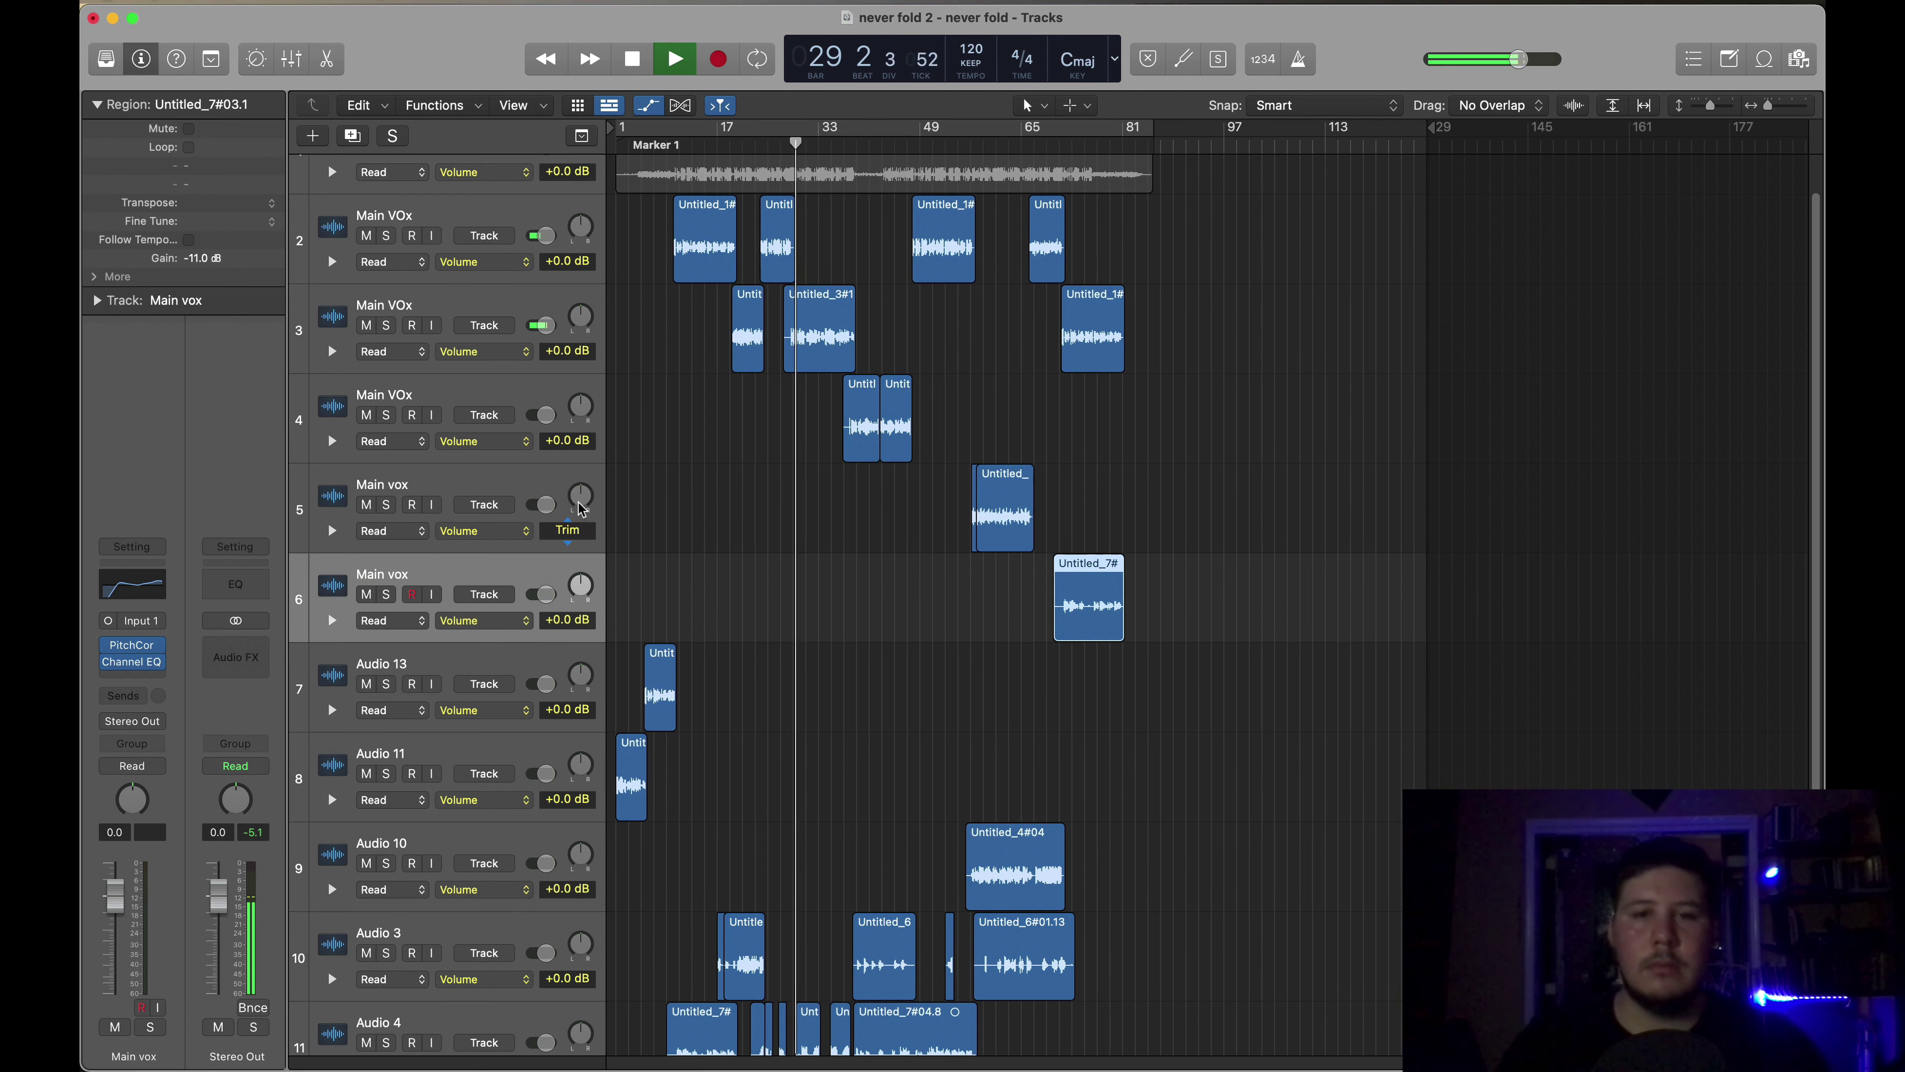
- Rename track 6 as Dubs and stop playback
{"action": "left_click", "coordinate": [888, 581]}
{"action": "double_click", "coordinate": [455, 585]}
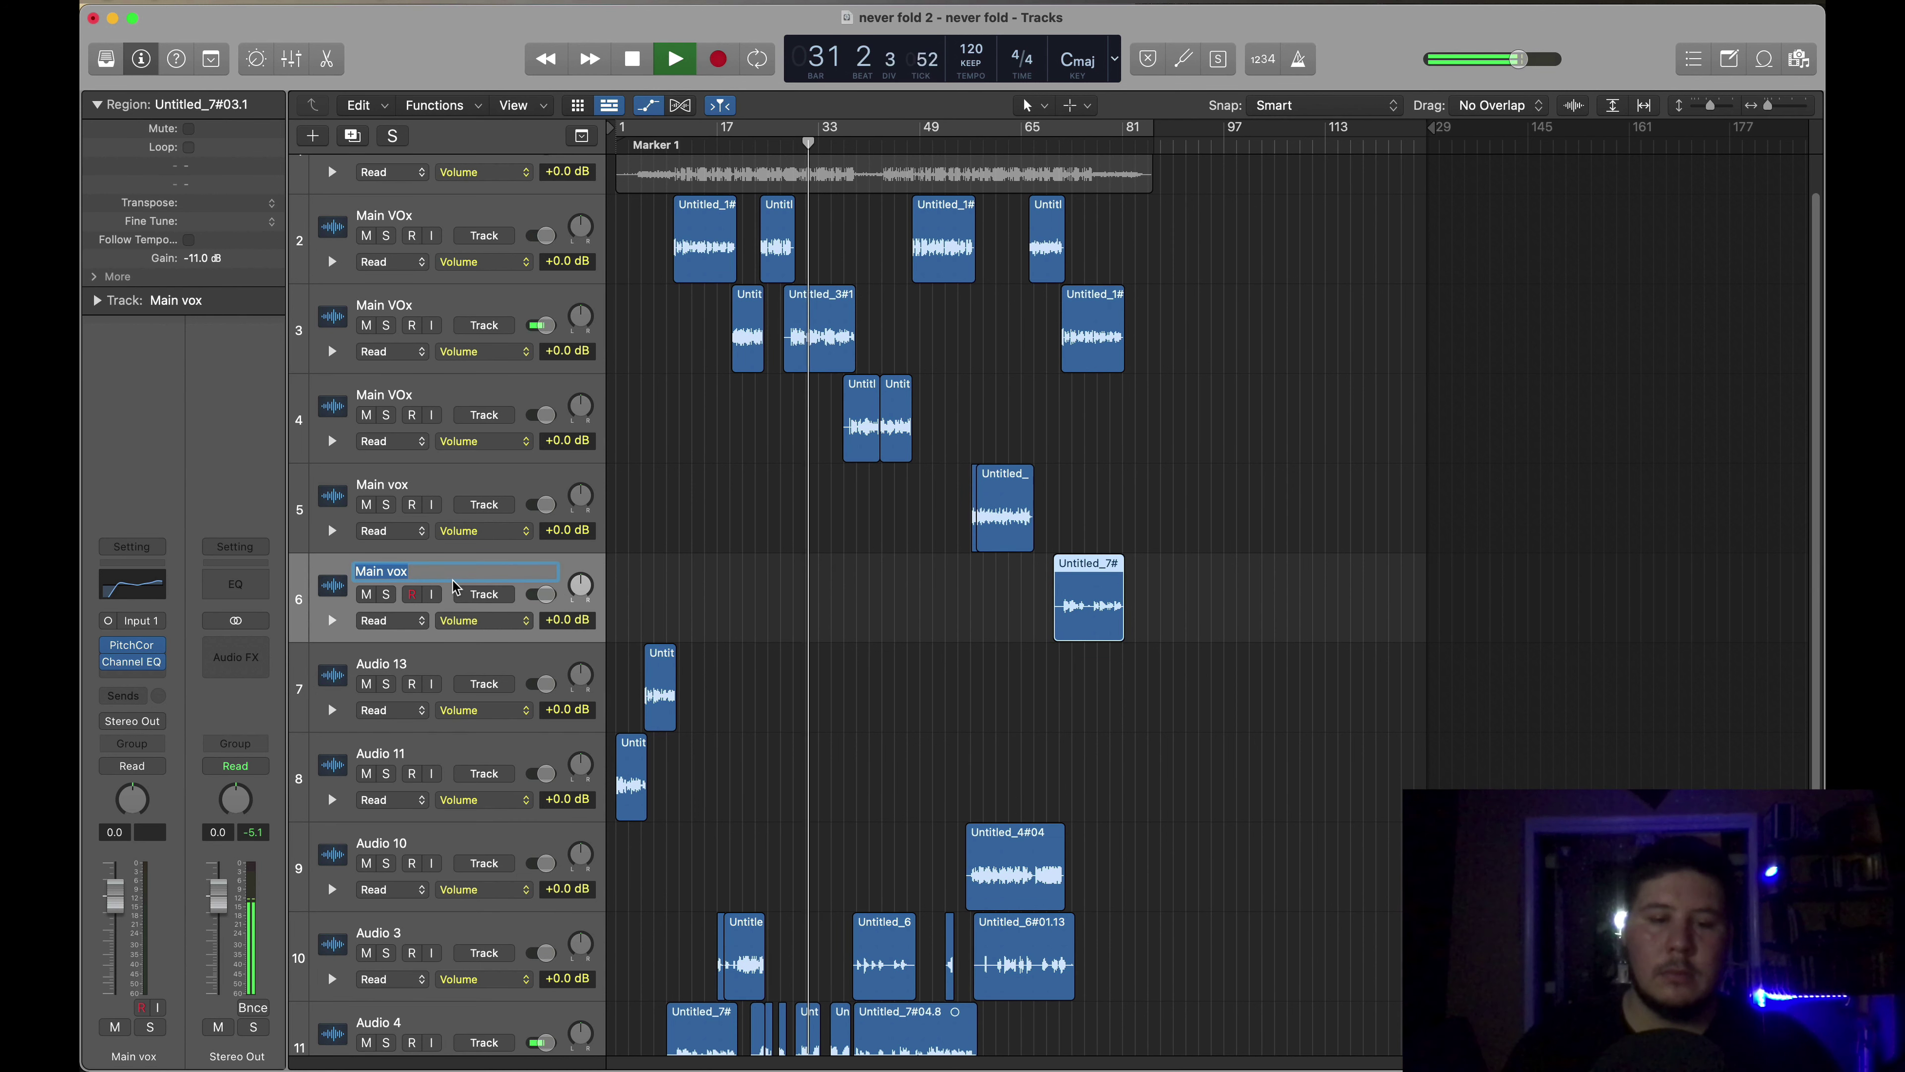
{"action": "type", "text": "Dubs"}
{"action": "key", "text": "Return"}
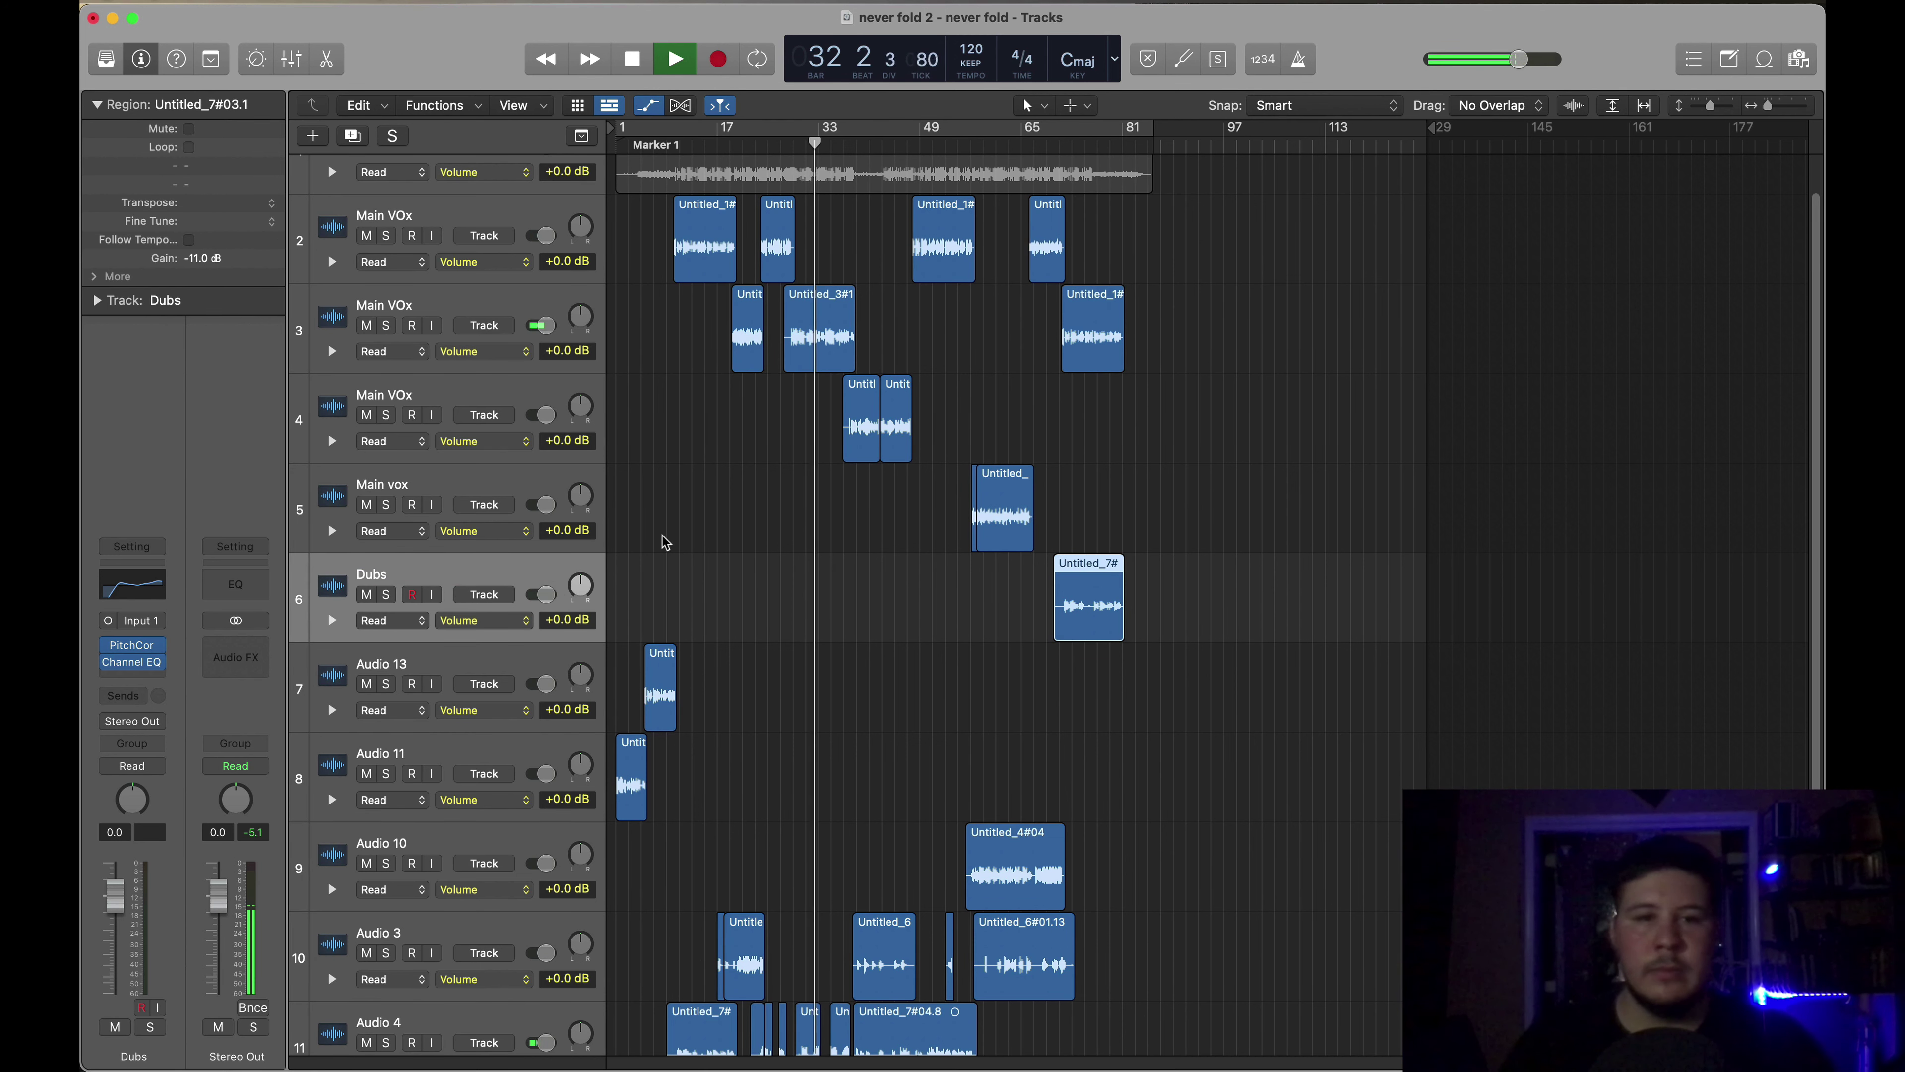
{"action": "scroll", "coordinate": [728, 630], "scroll_direction": "up", "scroll_amount": 1}
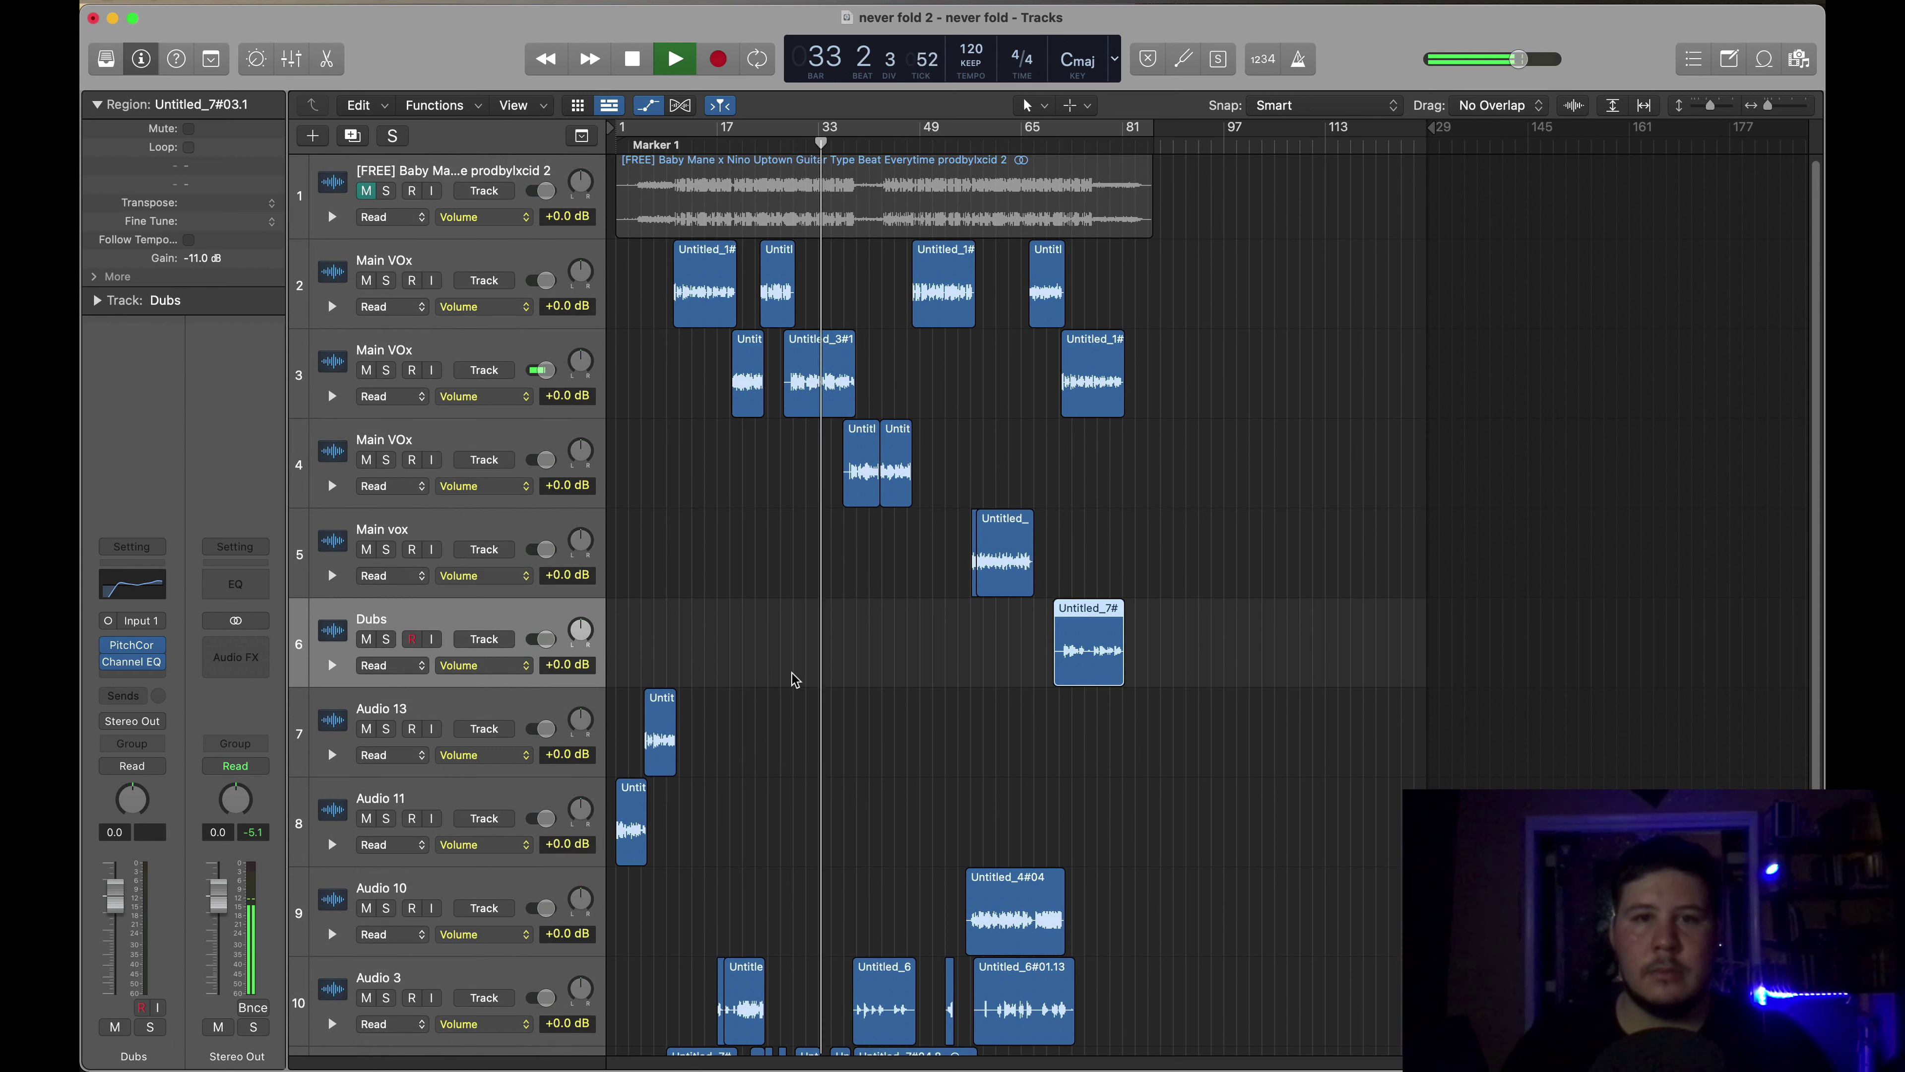
{"action": "scroll", "coordinate": [723, 554], "scroll_direction": "down", "scroll_amount": 2}
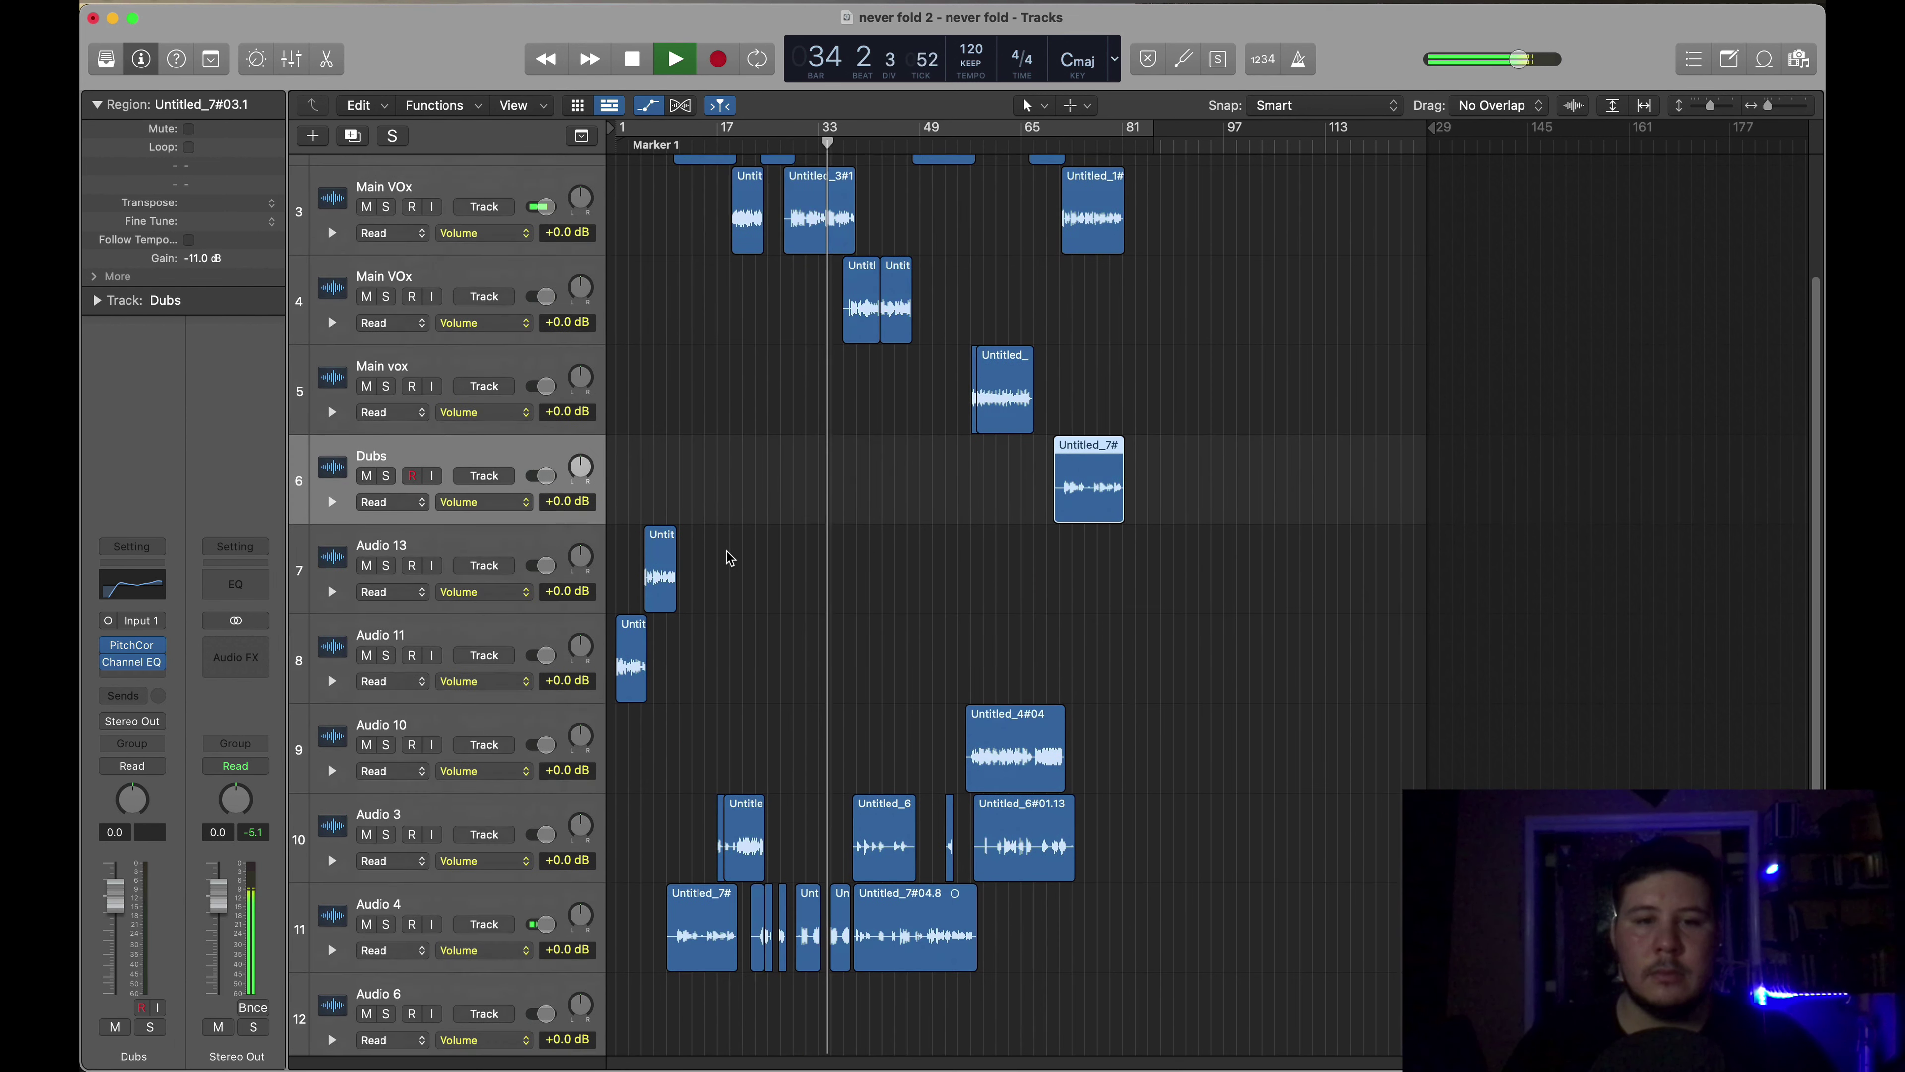
{"action": "key", "text": "space"}
{"action": "scroll", "coordinate": [723, 553], "scroll_direction": "up", "scroll_amount": 3}
{"action": "left_click", "coordinate": [497, 265]}
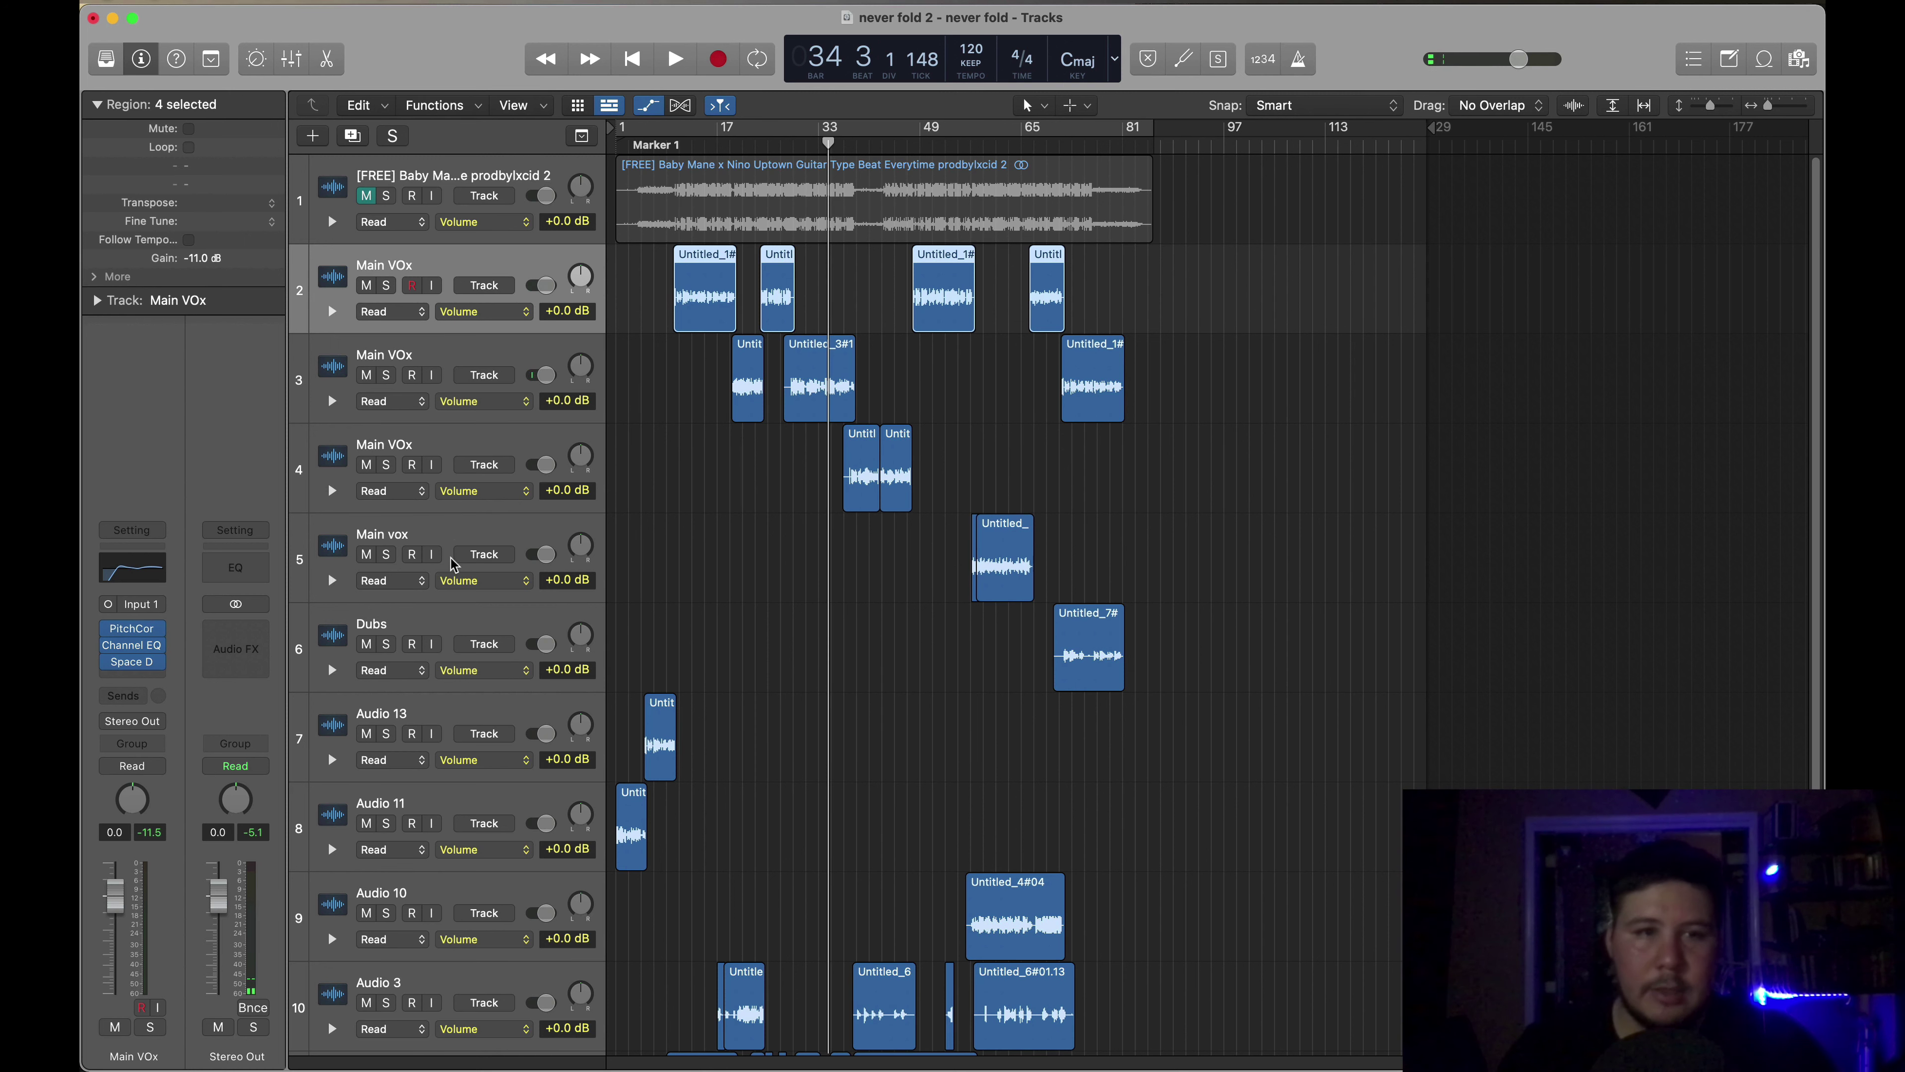
{"action": "left_click", "coordinate": [454, 542], "text": "shift"}
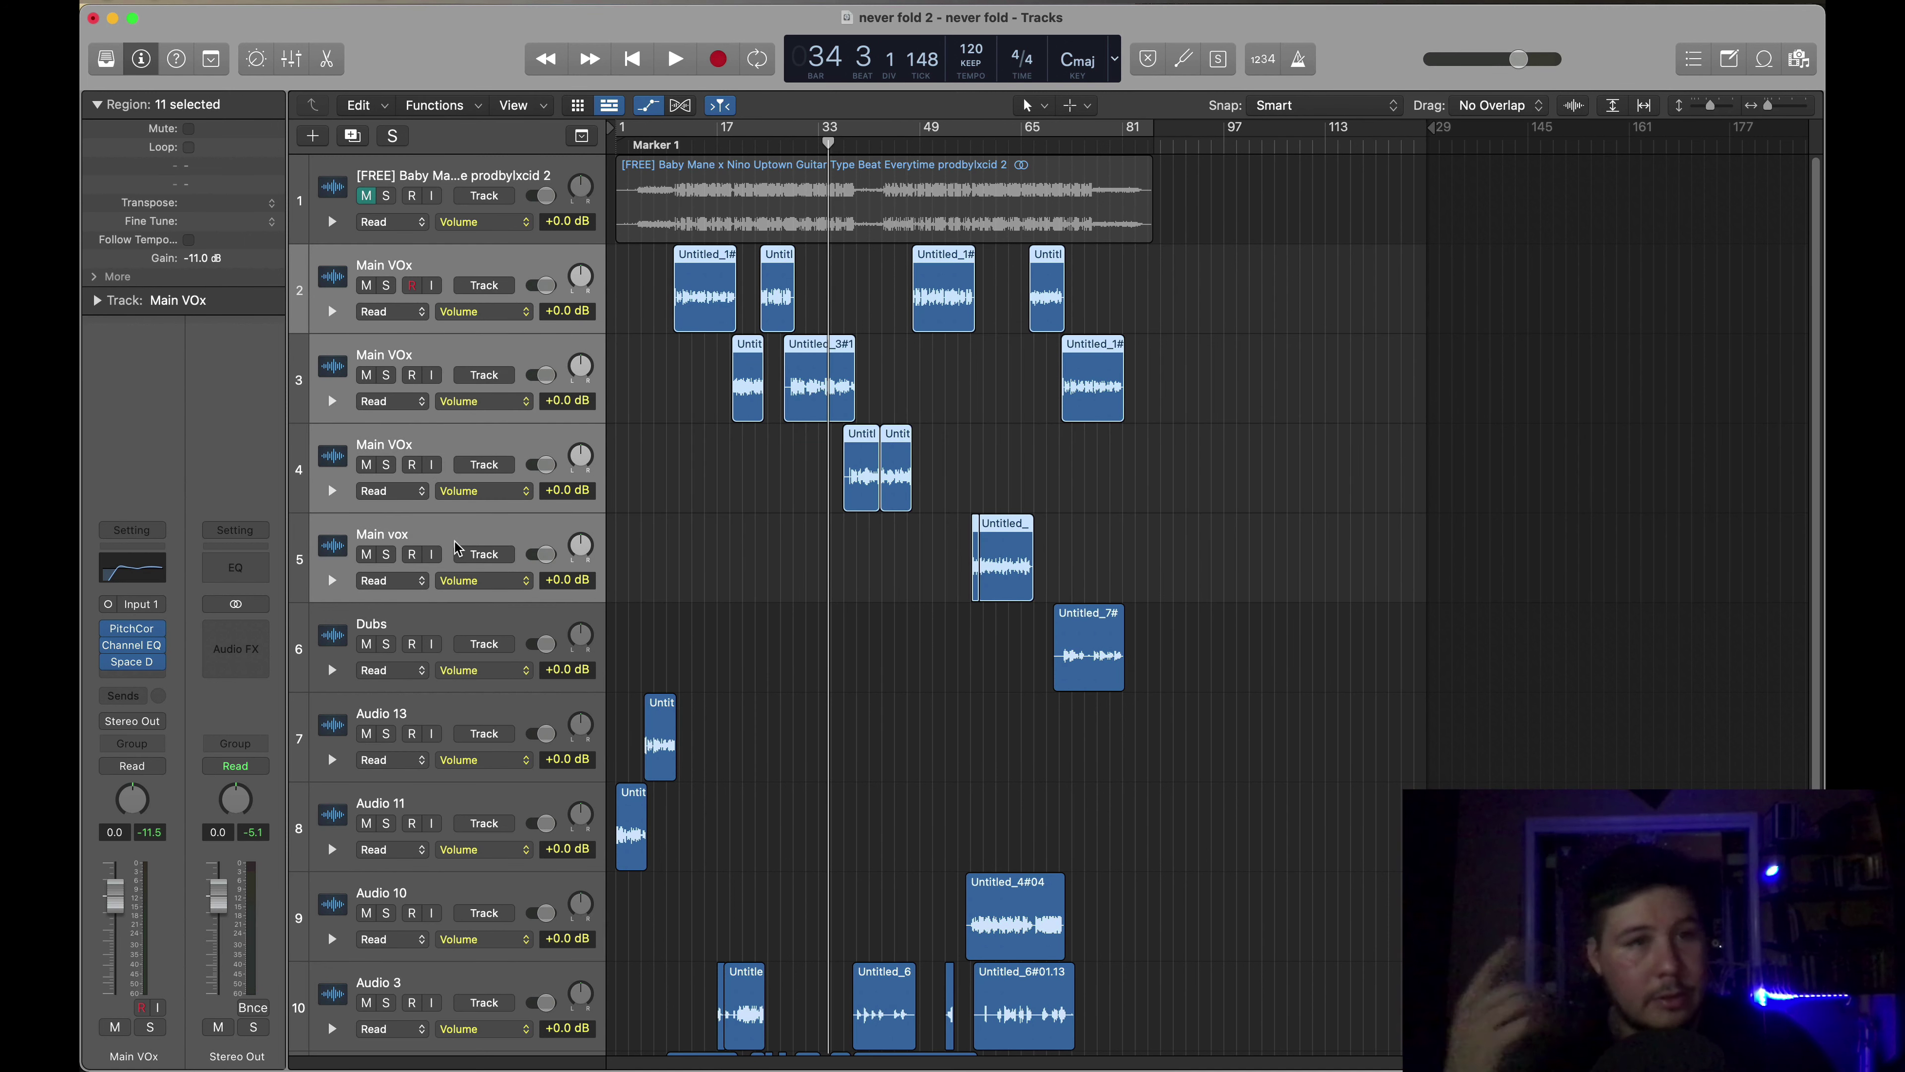
{"action": "left_click", "coordinate": [725, 492]}
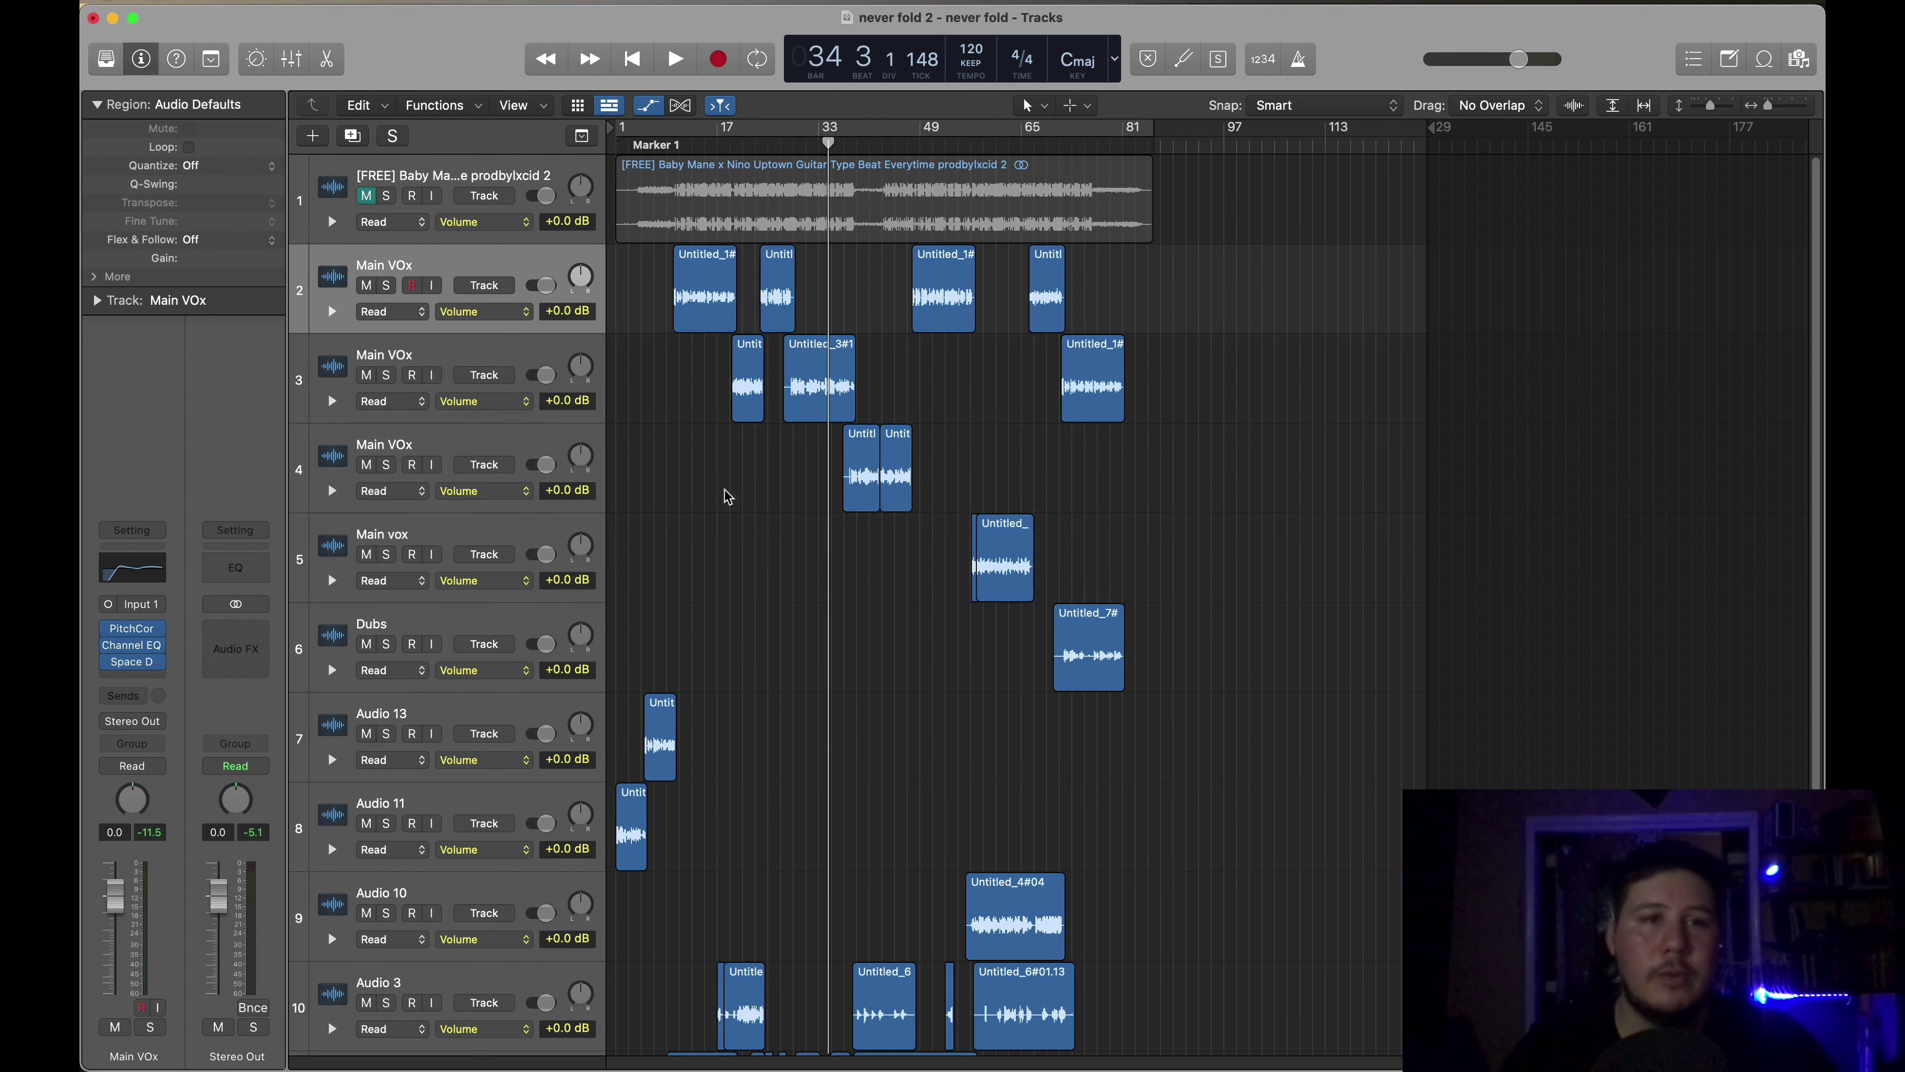
- Show the mixer, route the beat track's output to Bus 1 and name the new aux channel Beat
{"action": "left_click", "coordinate": [294, 62]}
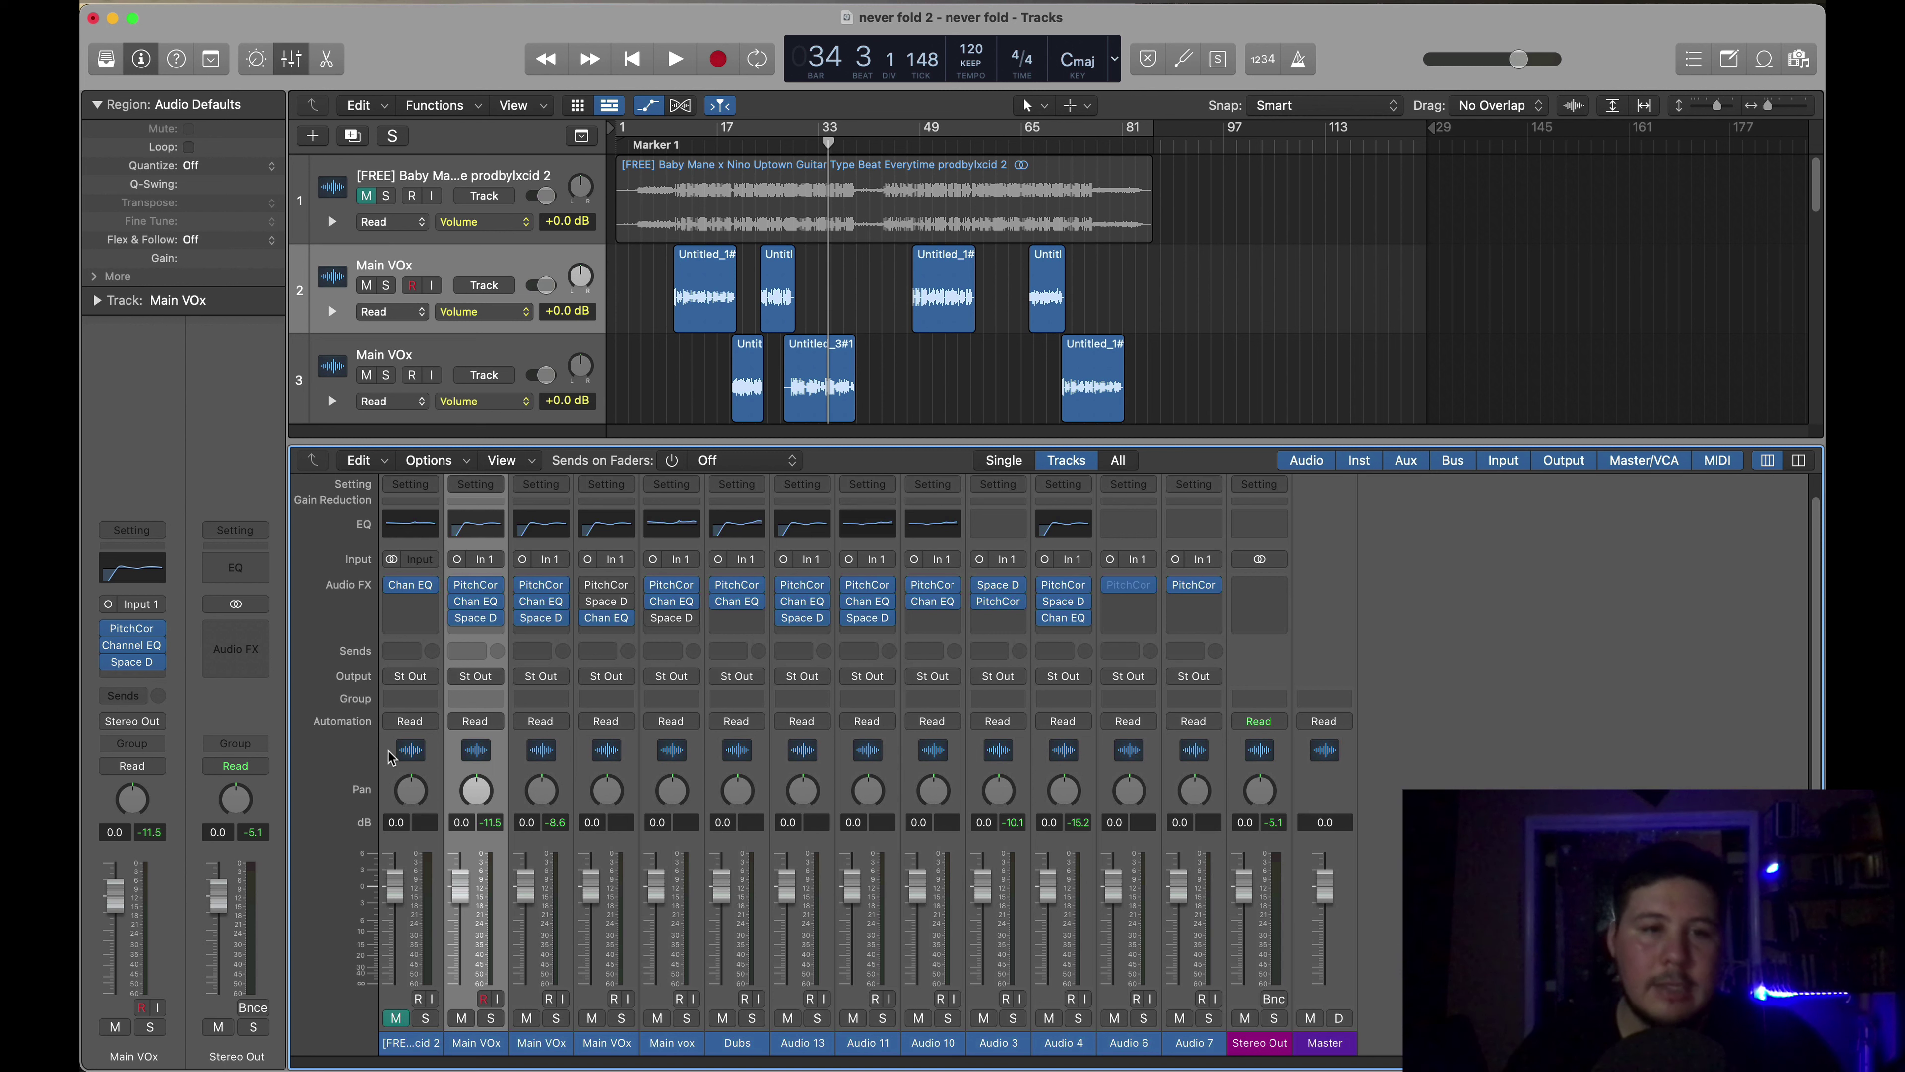
{"action": "left_click", "coordinate": [411, 675]}
{"action": "mouse_move", "coordinate": [425, 776]}
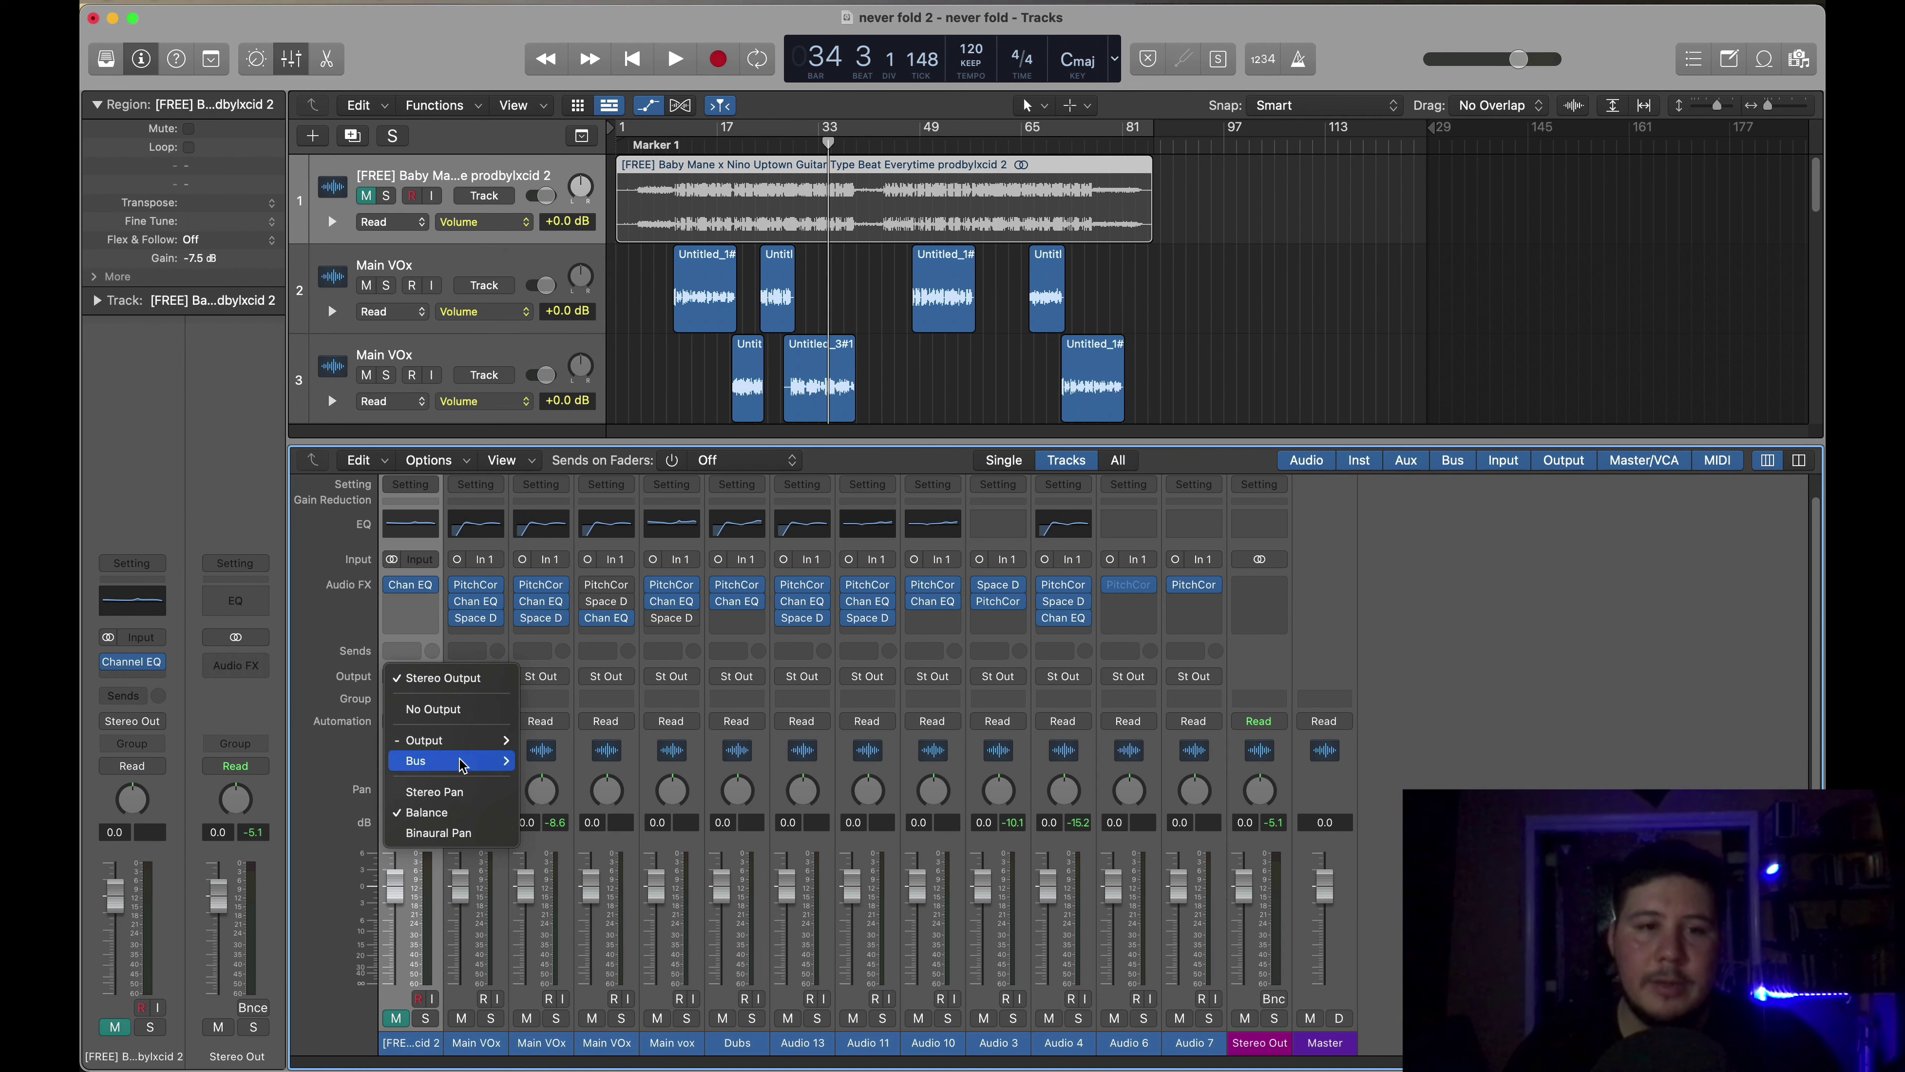
{"action": "left_click", "coordinate": [540, 262]}
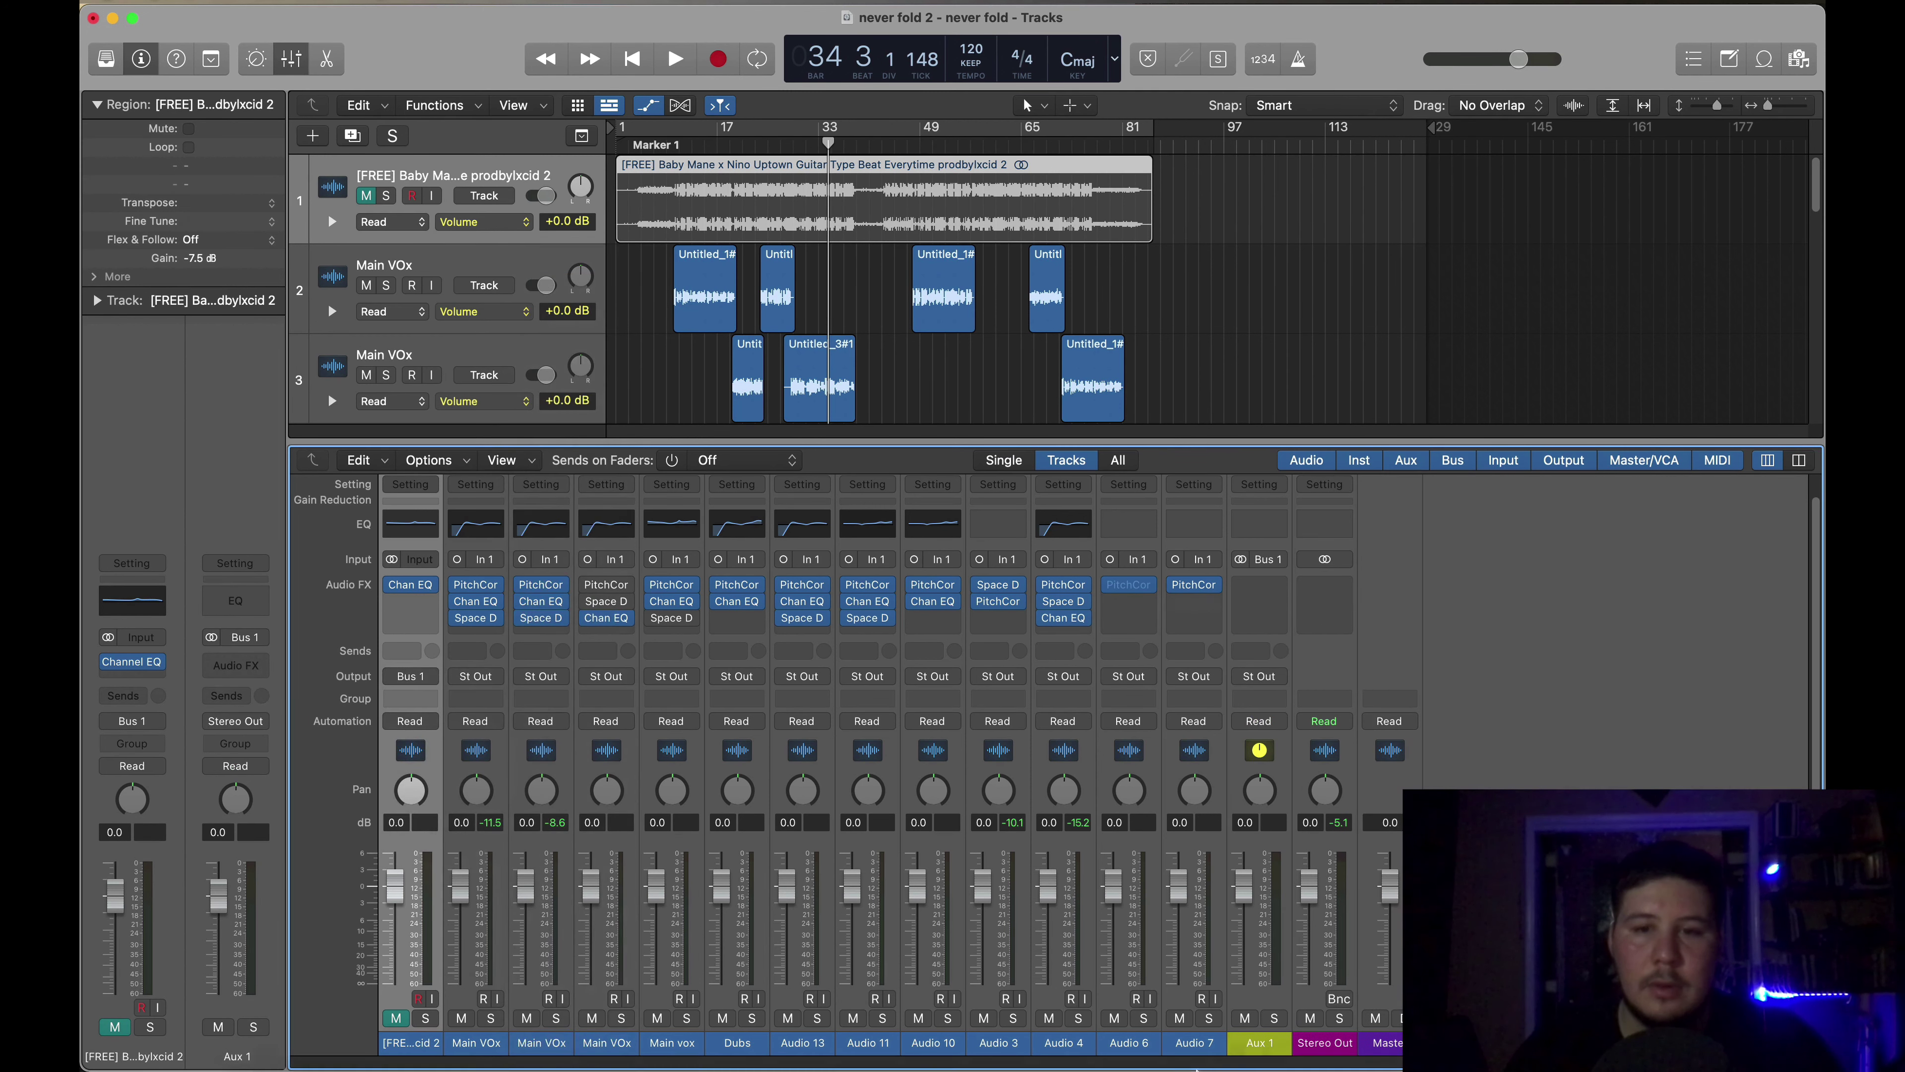
{"action": "double_click", "coordinate": [1253, 1045]}
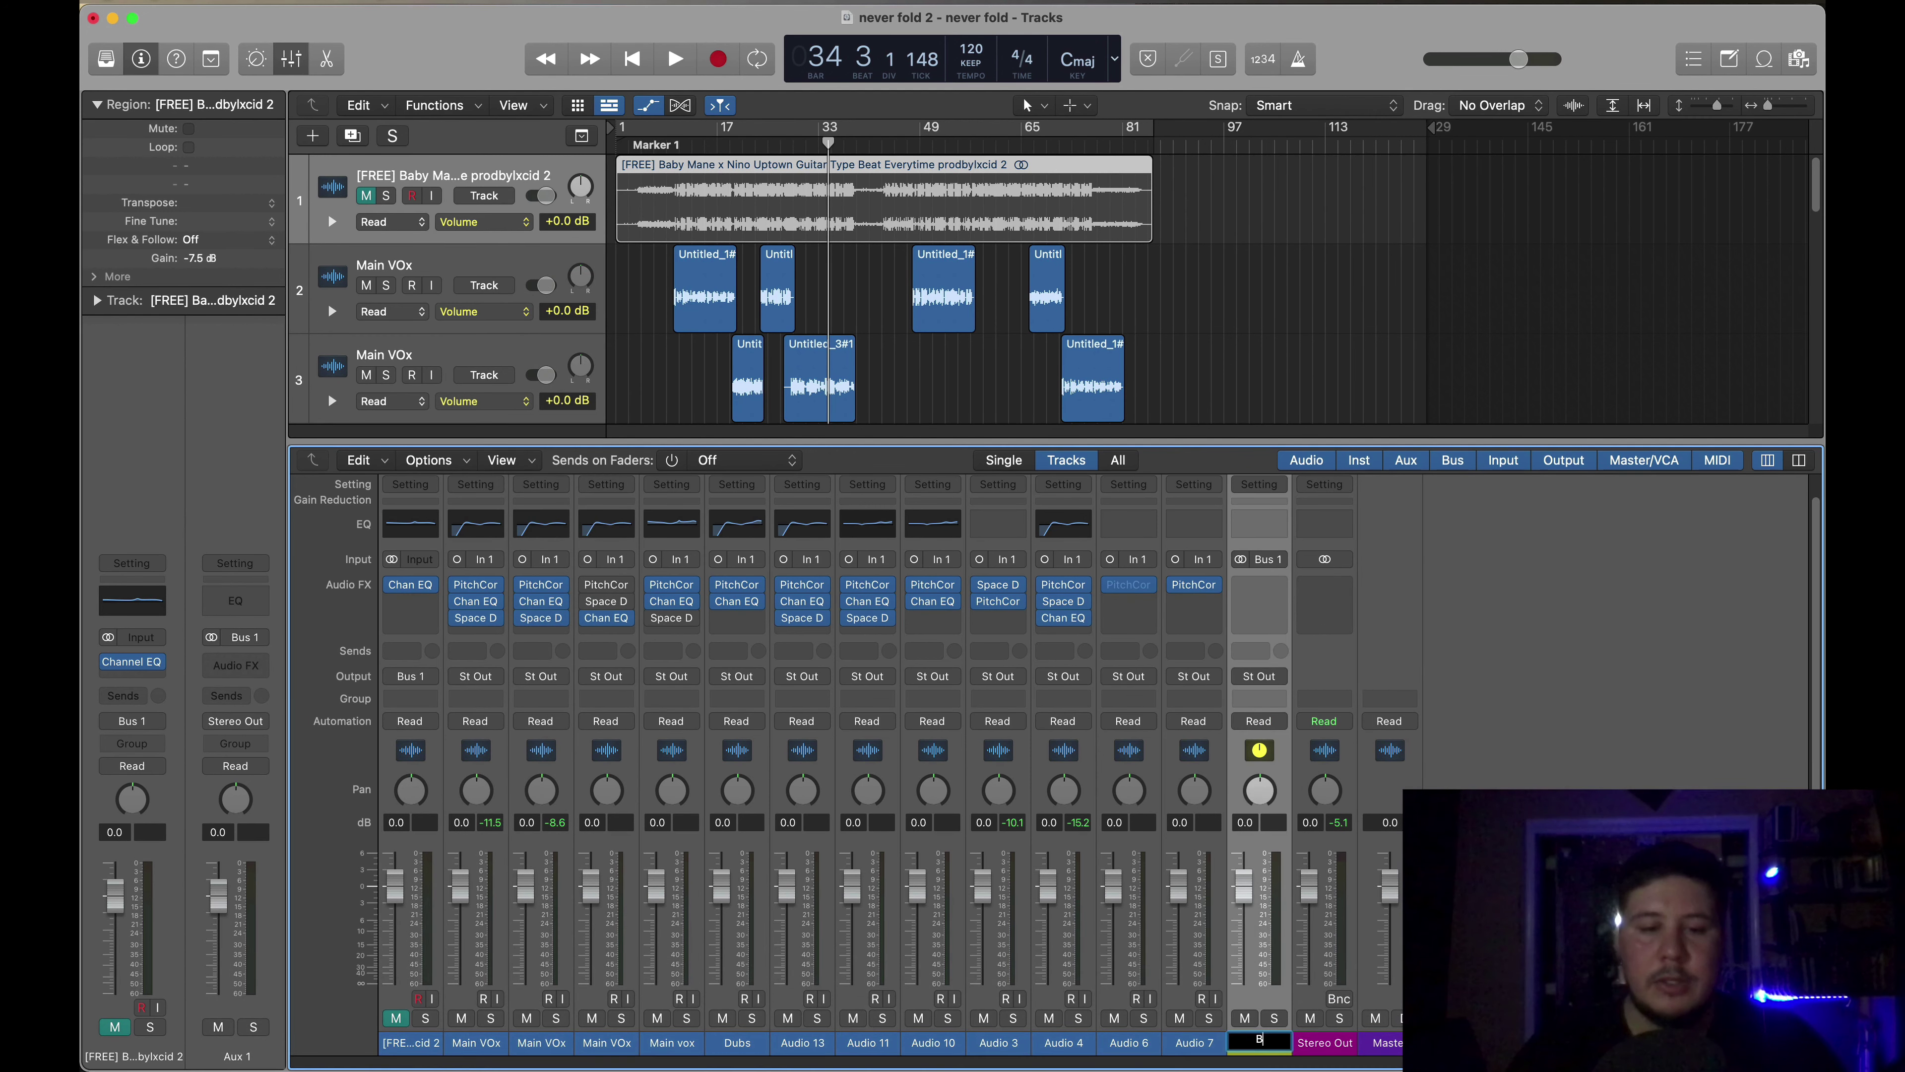
{"action": "key", "text": "Return"}
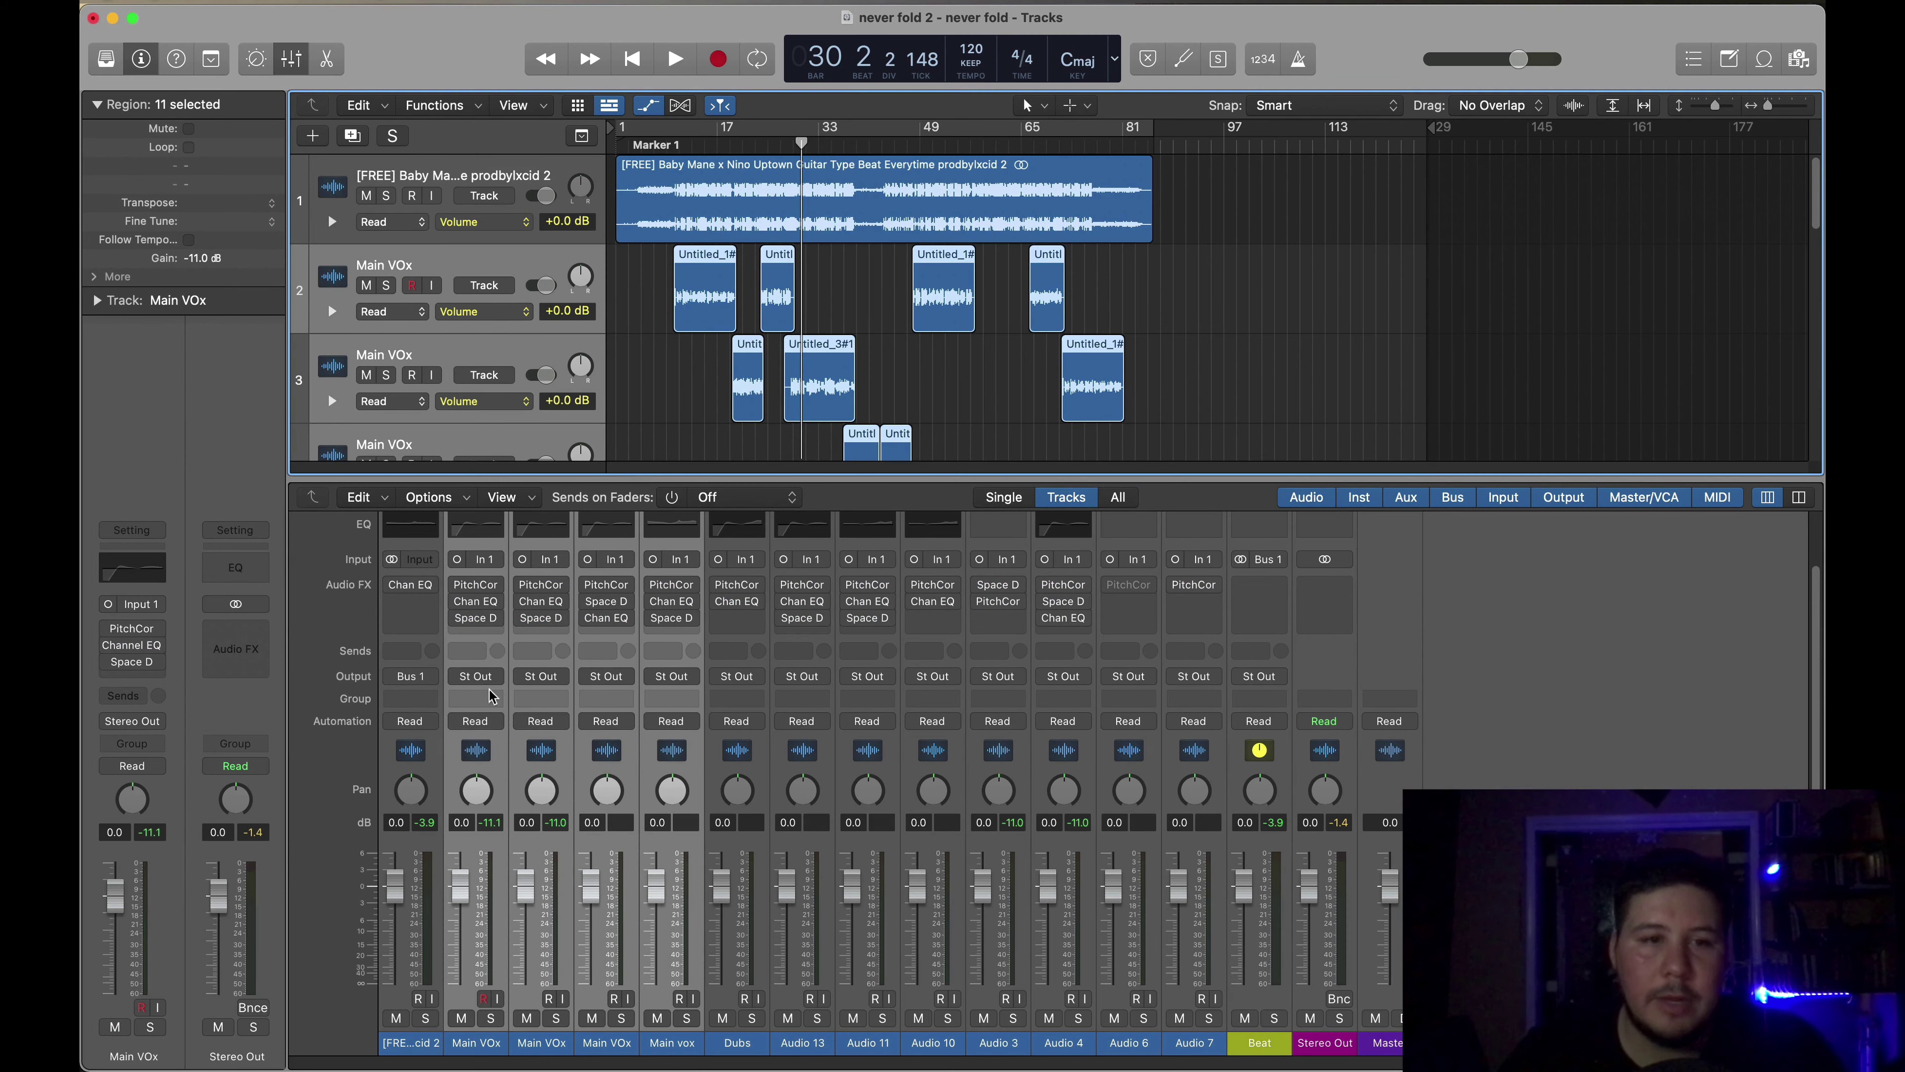
- Route the four selected main vocal tracks' outputs to Bus 2 and name the new aux channel Main Vox
{"action": "left_click", "coordinate": [481, 682]}
{"action": "mouse_move", "coordinate": [525, 760]}
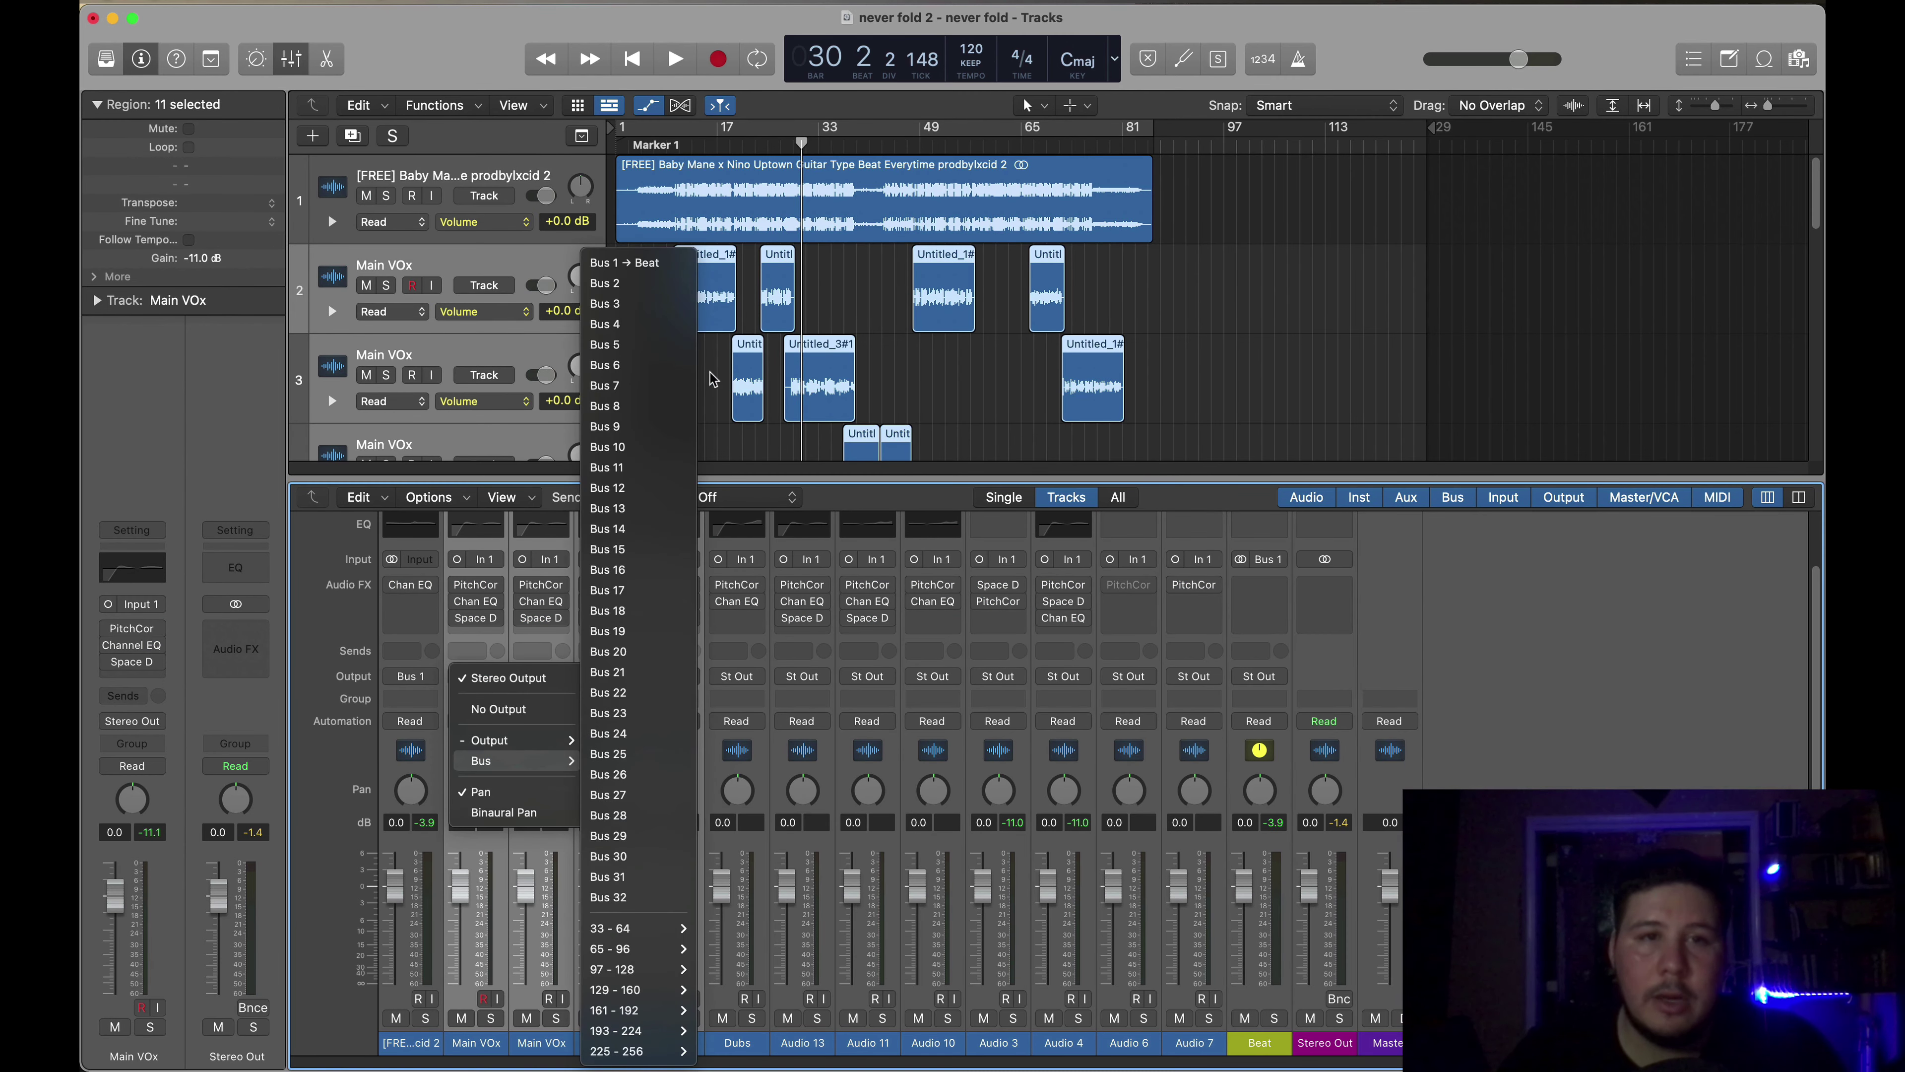
{"action": "left_click", "coordinate": [650, 297]}
{"action": "double_click", "coordinate": [1324, 1042]}
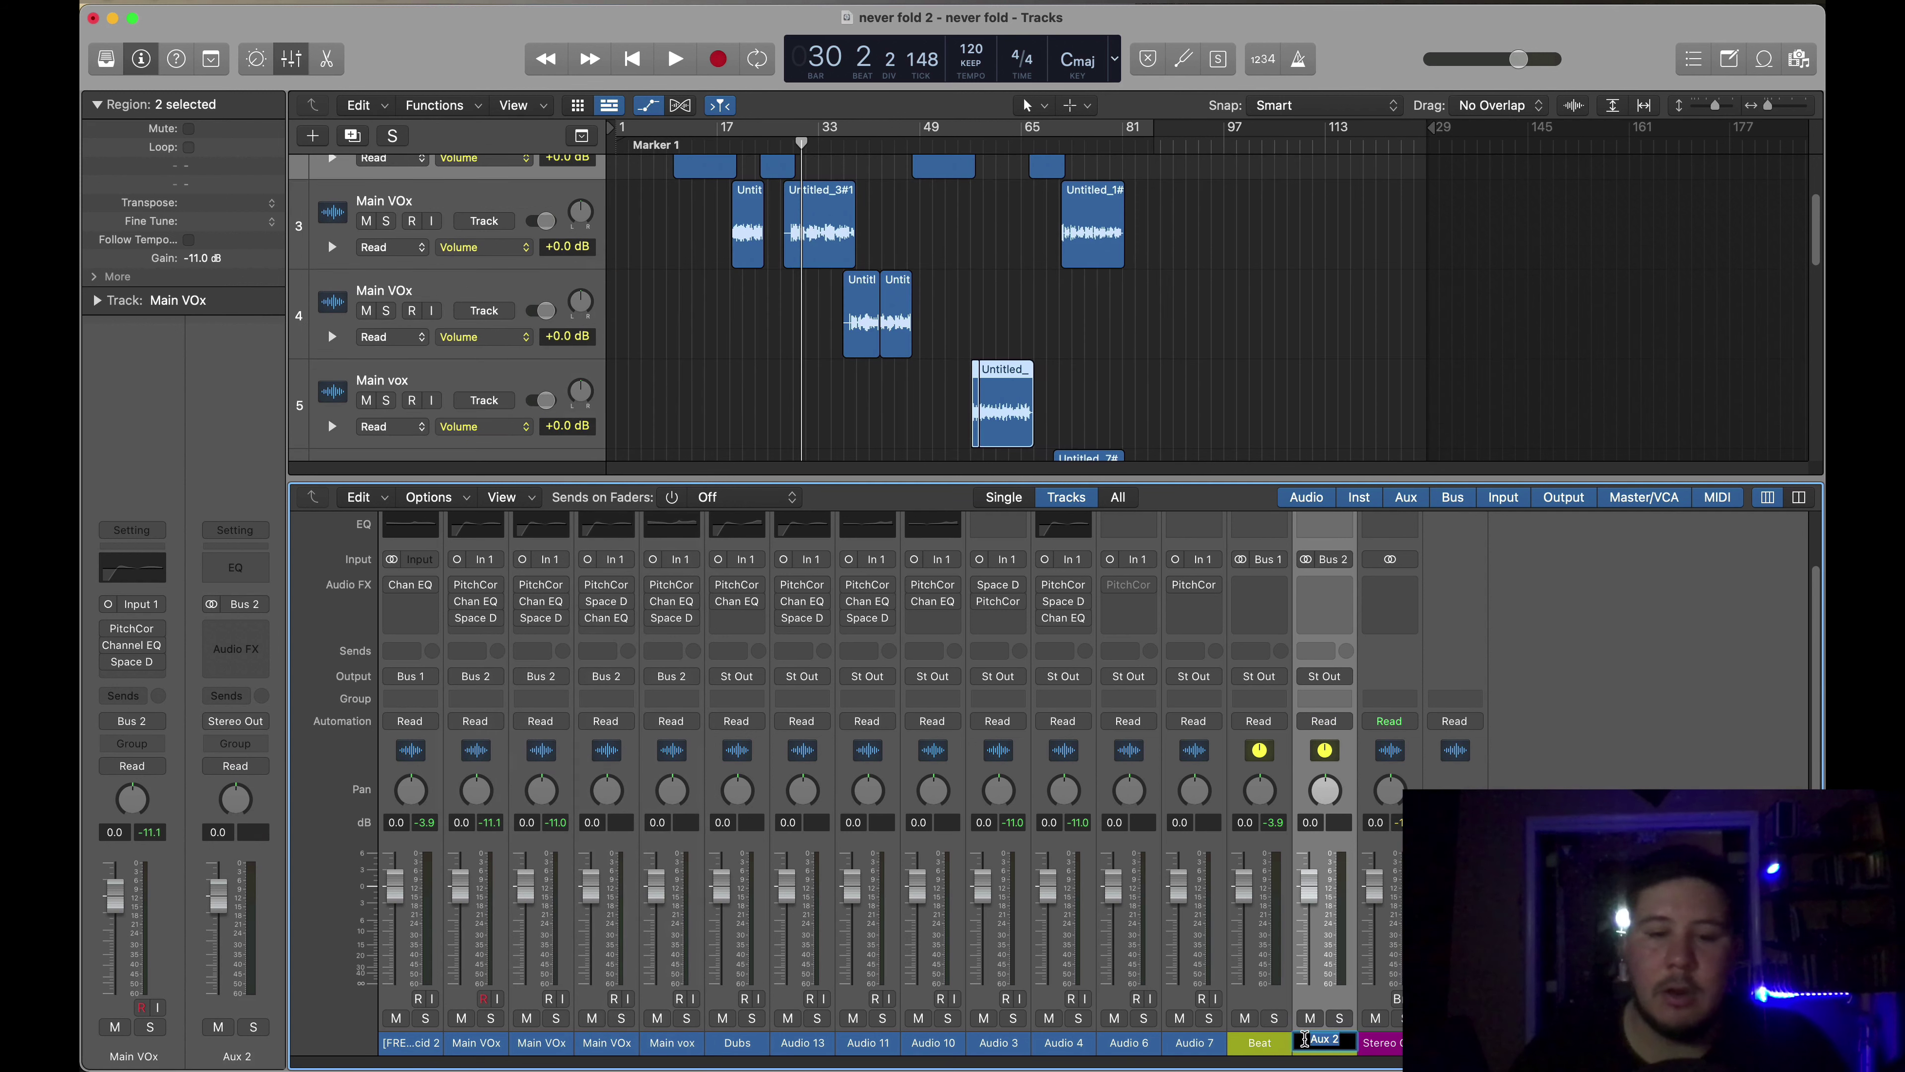
{"action": "type", "text": "Main Vox"}
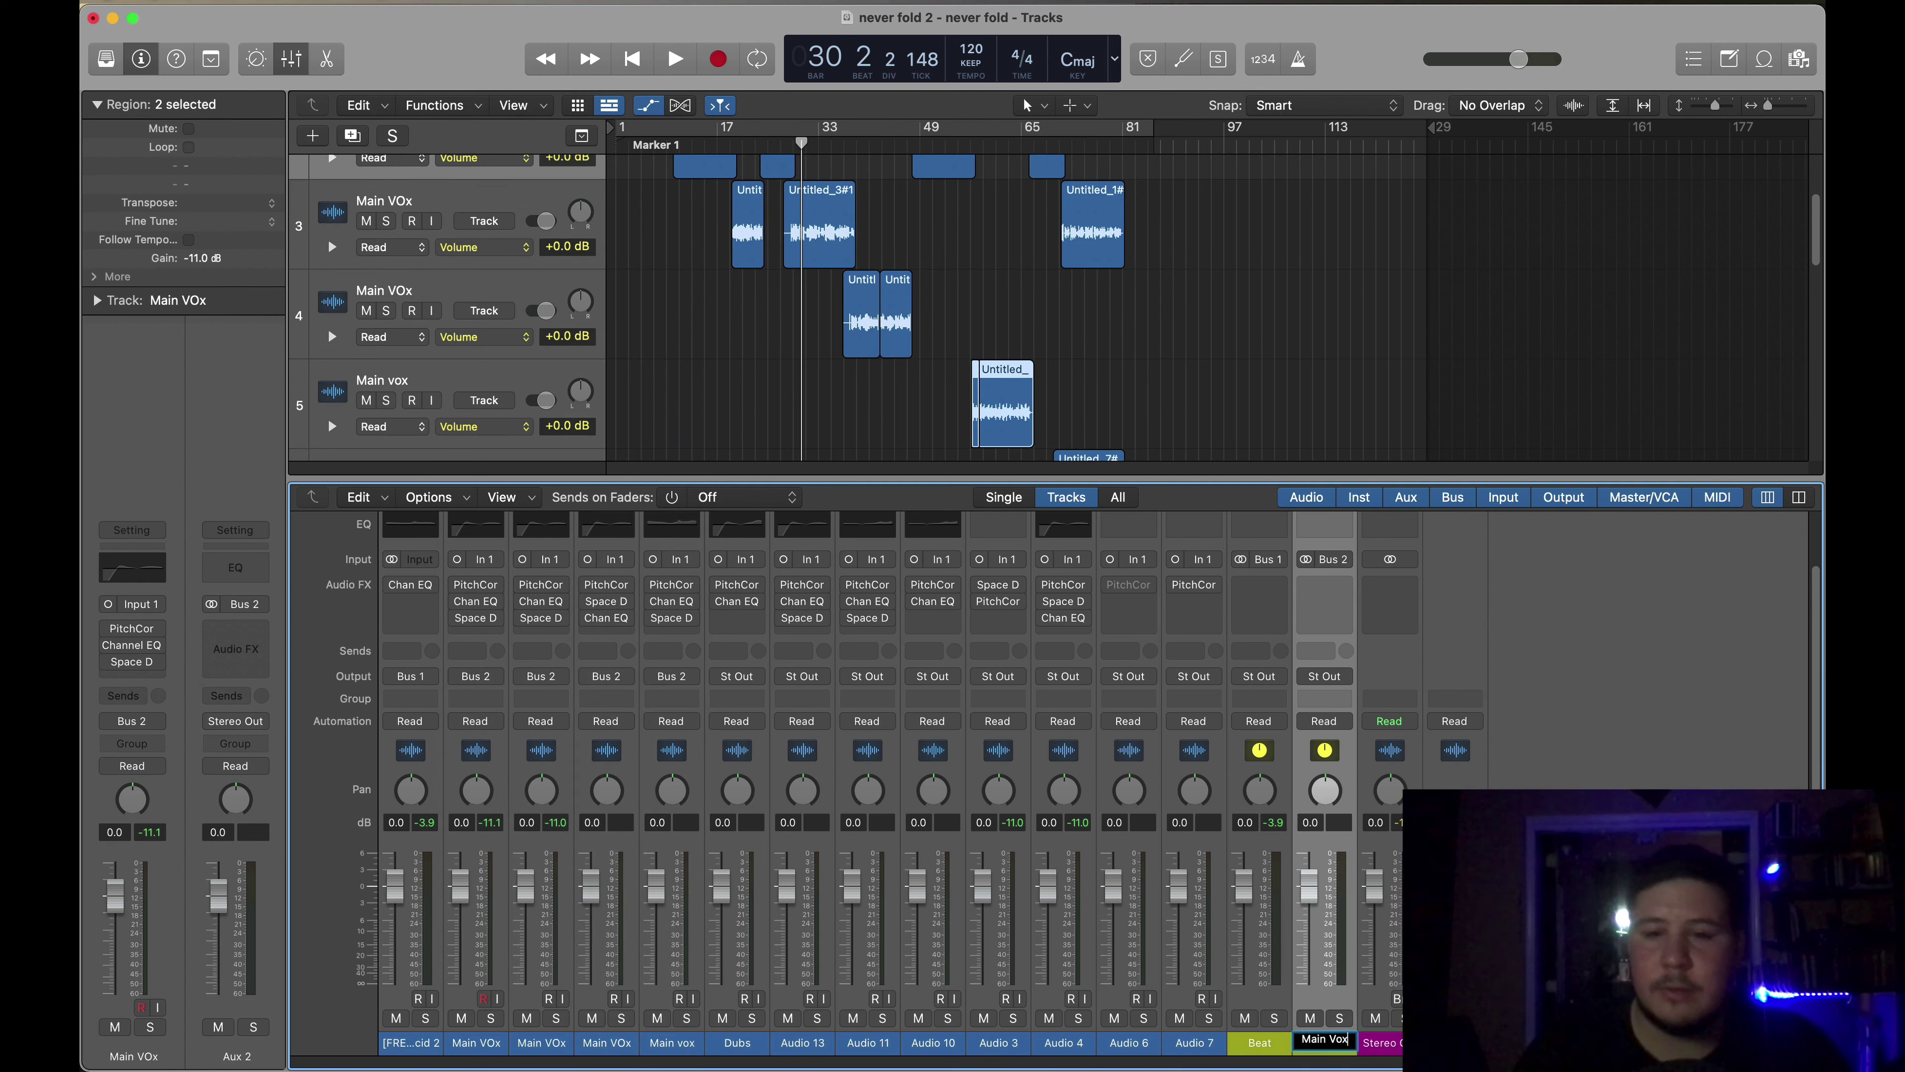
{"action": "key", "text": "Return"}
- Group the four main vocal tracks into a Summing Stack
{"action": "scroll", "coordinate": [629, 170], "scroll_direction": "up", "scroll_amount": 3}
{"action": "left_click", "coordinate": [489, 263]}
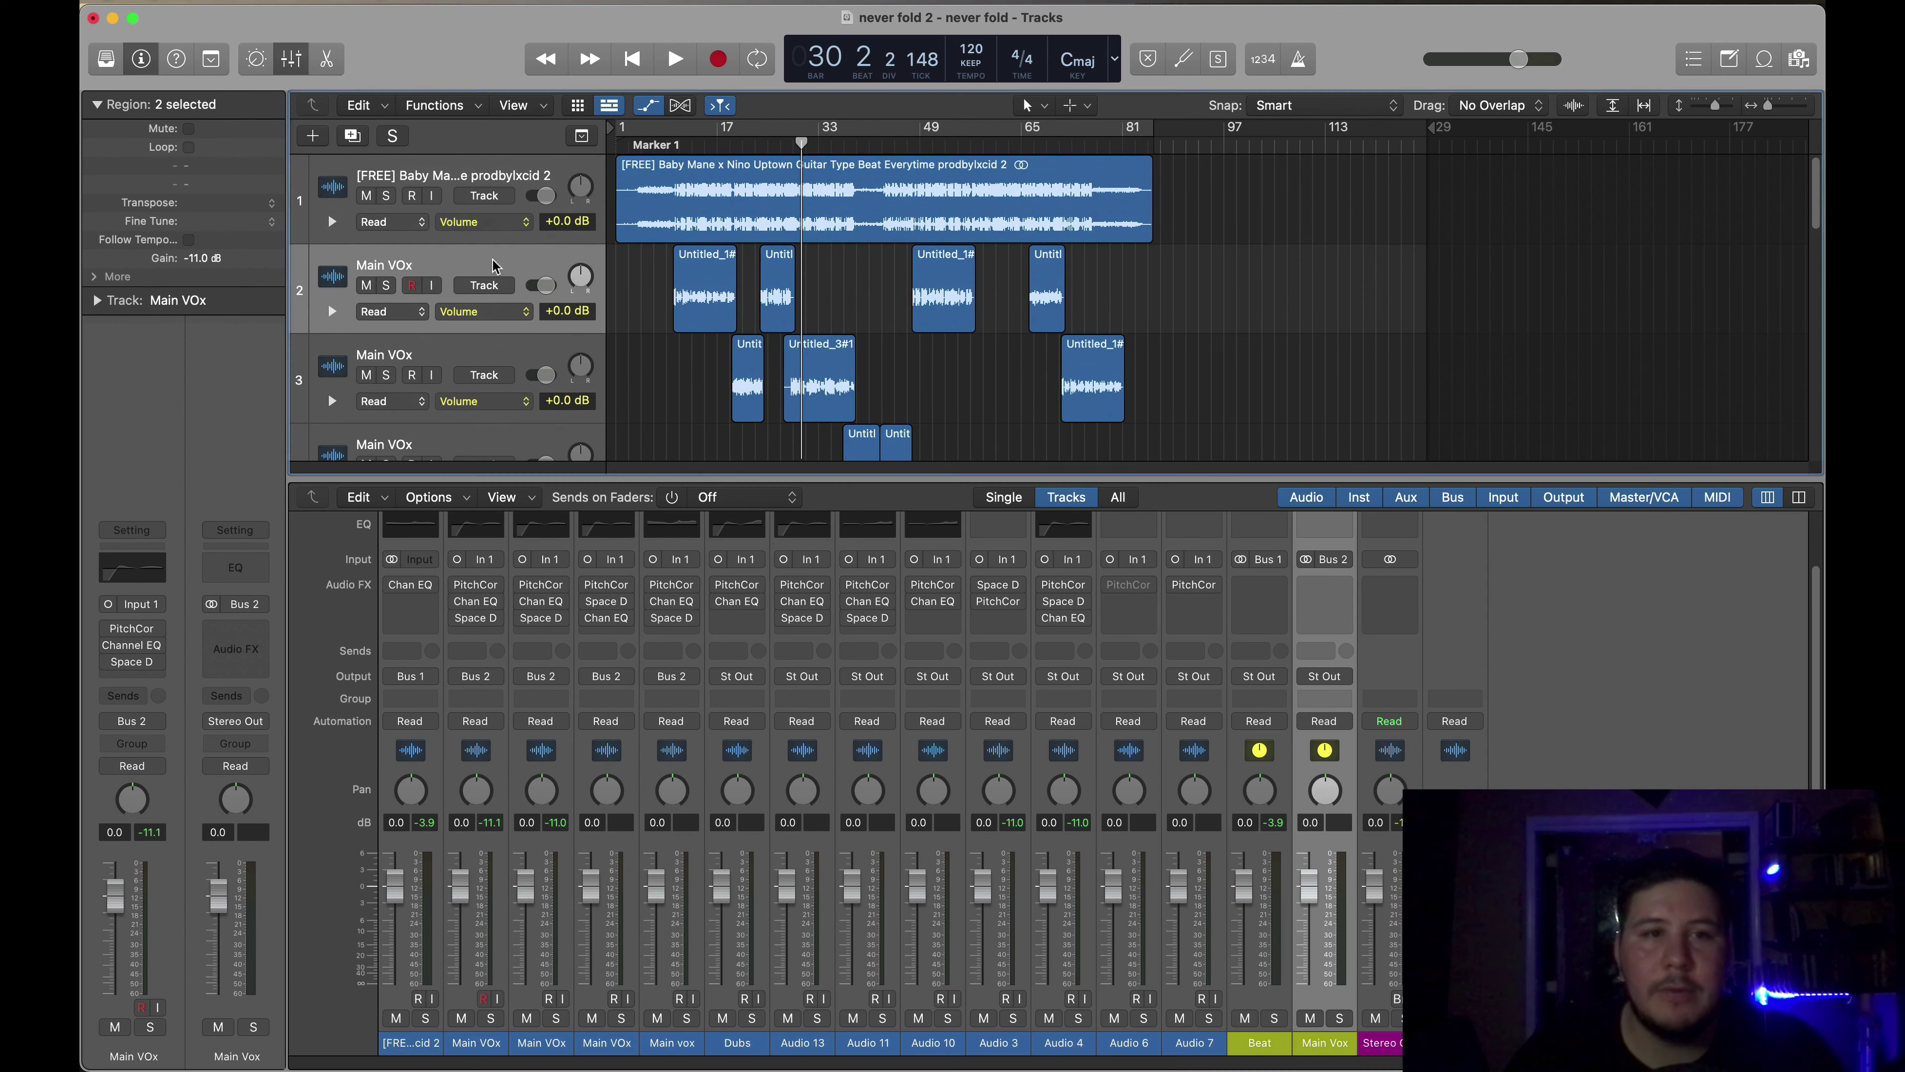
{"action": "scroll", "coordinate": [497, 367], "scroll_direction": "down", "scroll_amount": 2}
{"action": "scroll", "coordinate": [502, 382], "scroll_direction": "down", "scroll_amount": 3}
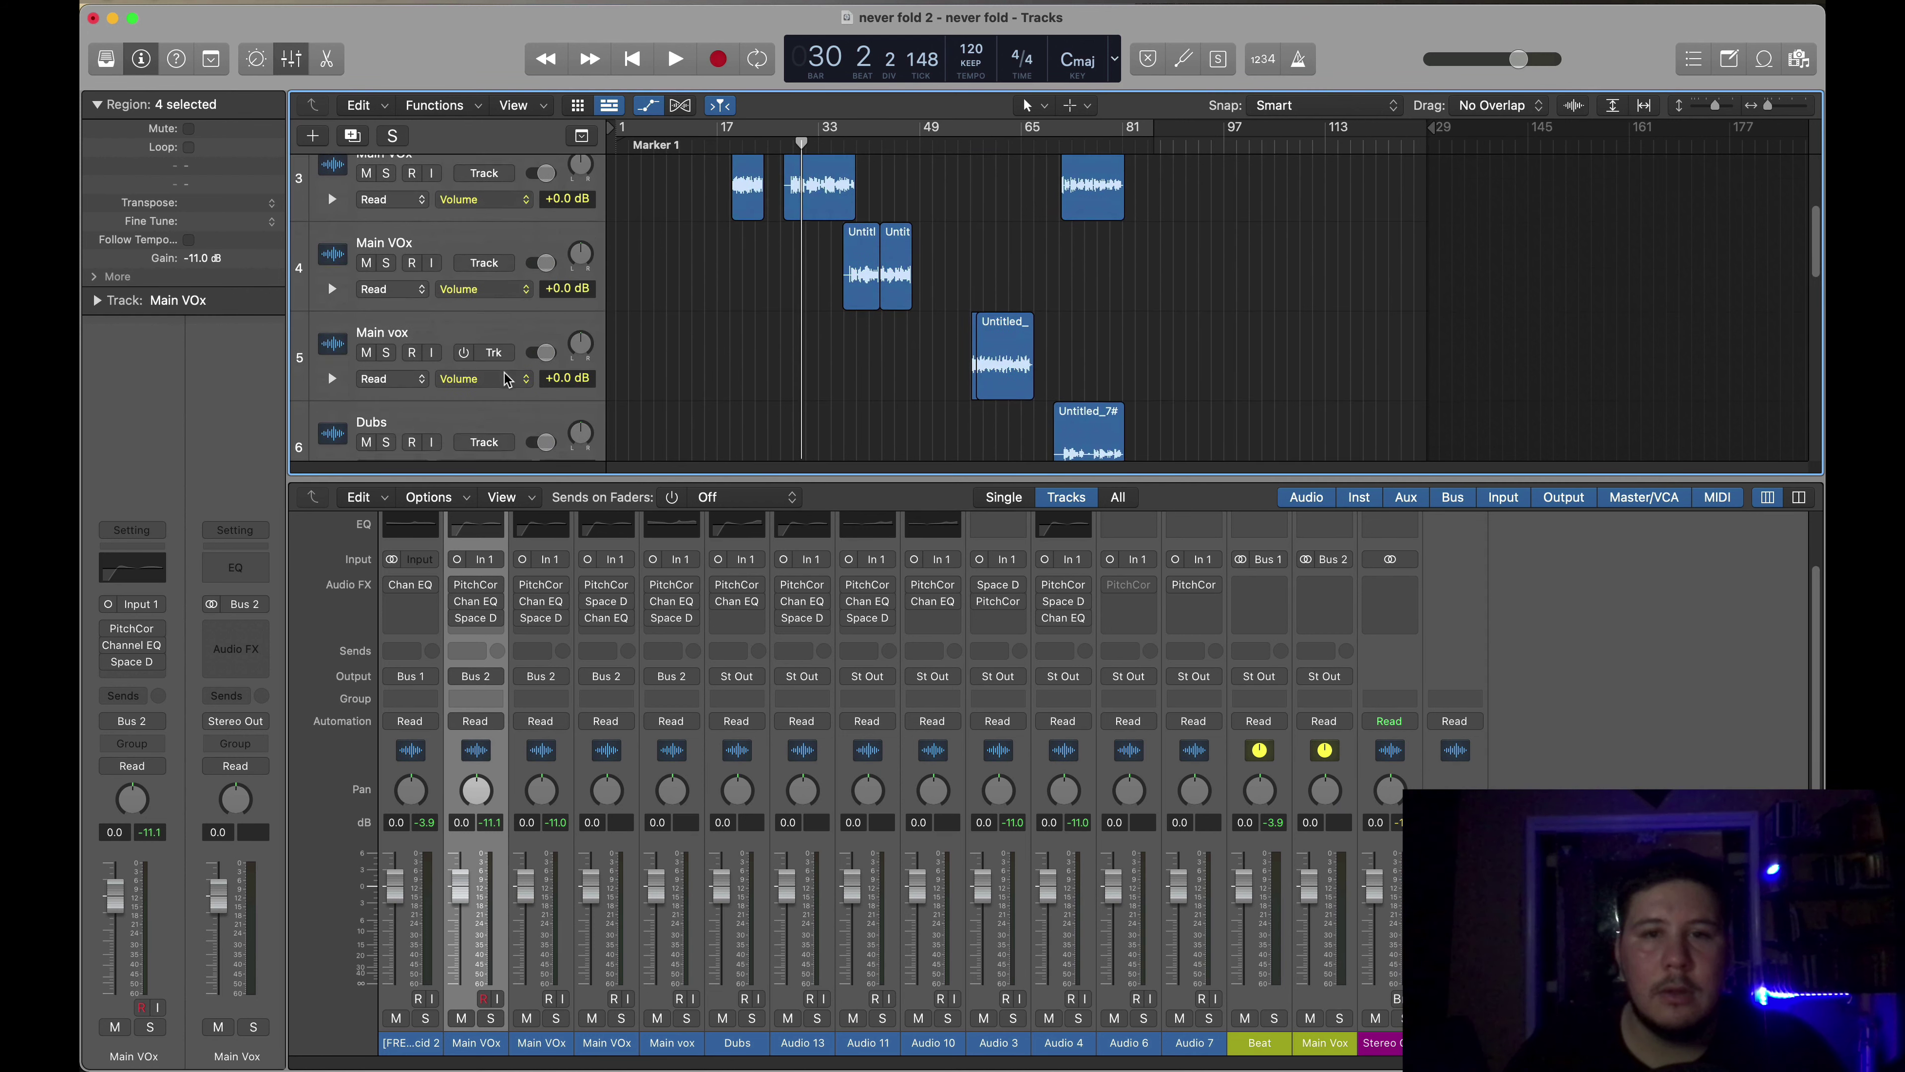
{"action": "left_click", "coordinate": [460, 284], "text": "shift"}
{"action": "scroll", "coordinate": [460, 285], "scroll_direction": "up", "scroll_amount": 3}
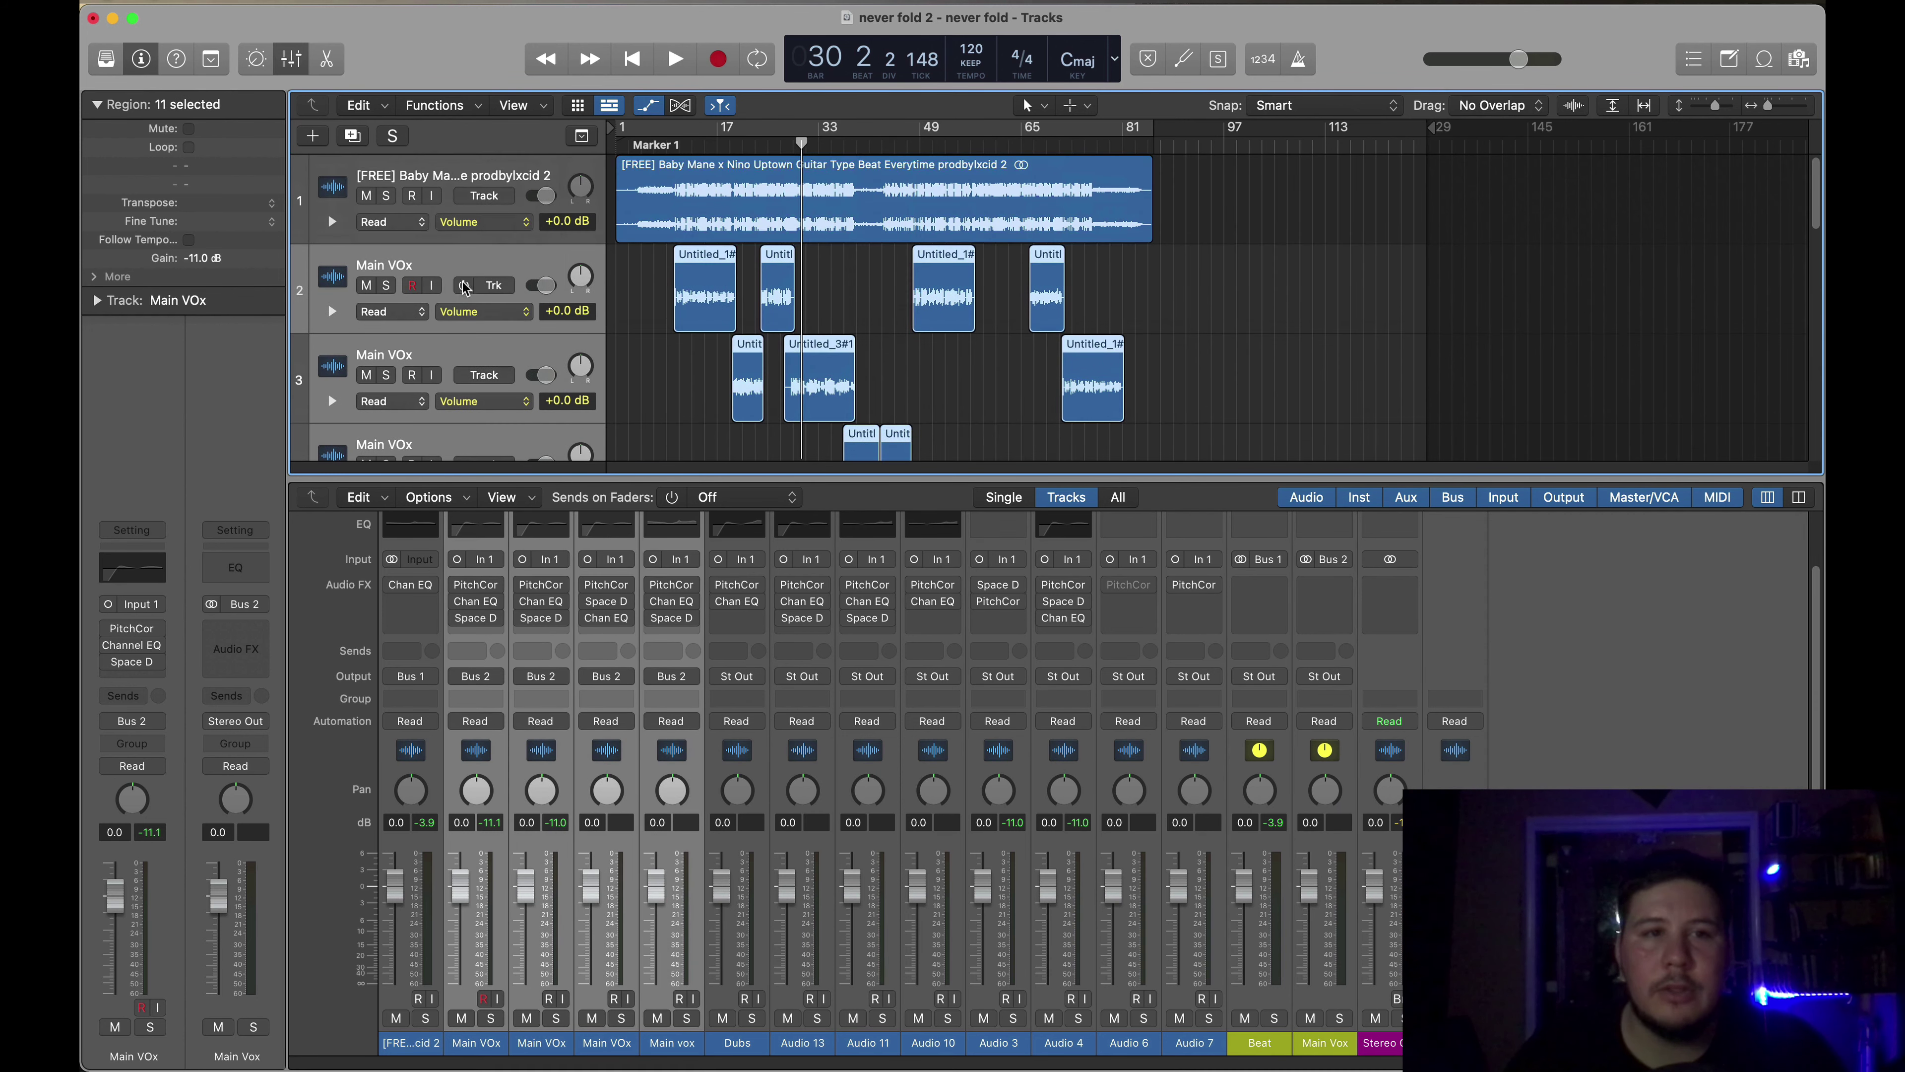
{"action": "right_click", "coordinate": [463, 270]}
{"action": "left_click", "coordinate": [541, 499]}
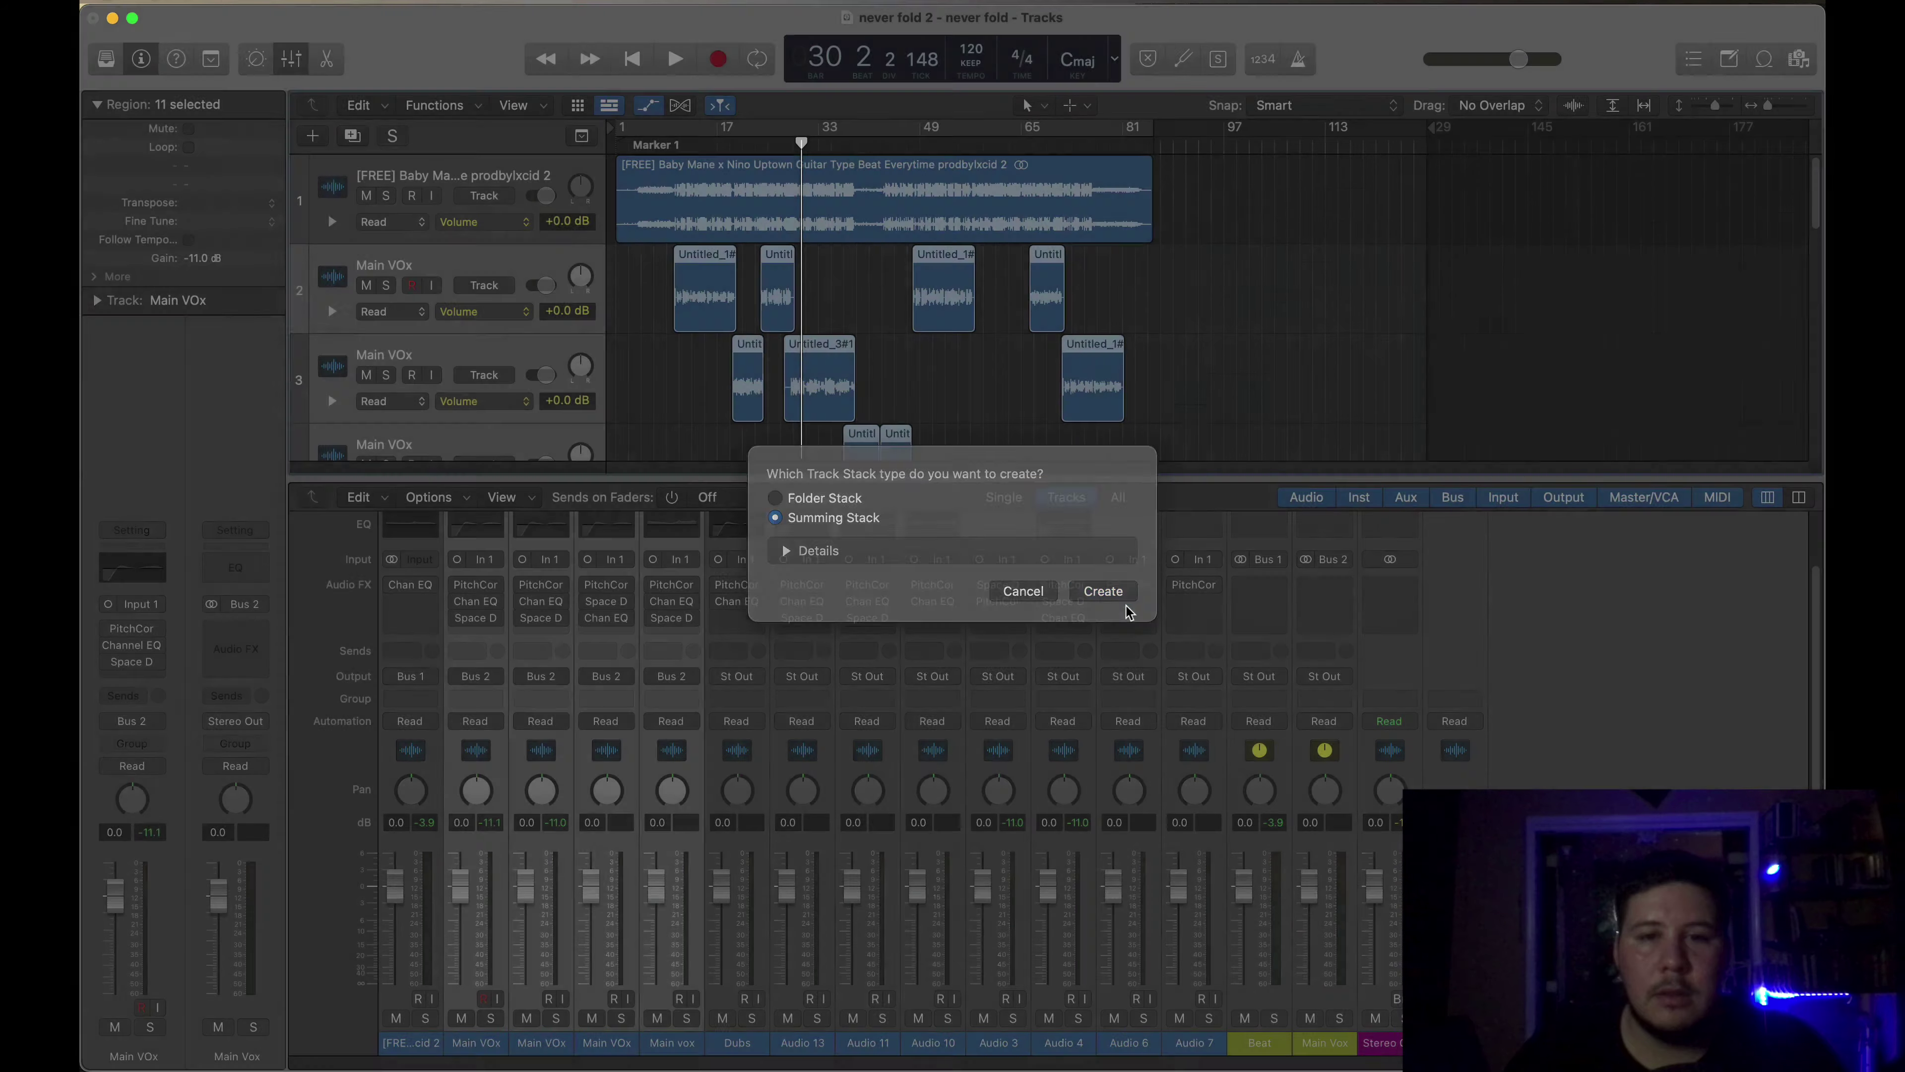
{"action": "left_click", "coordinate": [1121, 600]}
- Expand the Main Vox stack and remove all audio effects from the vocal channels from the first Main VOx through Audio 4
{"action": "left_click", "coordinate": [327, 277]}
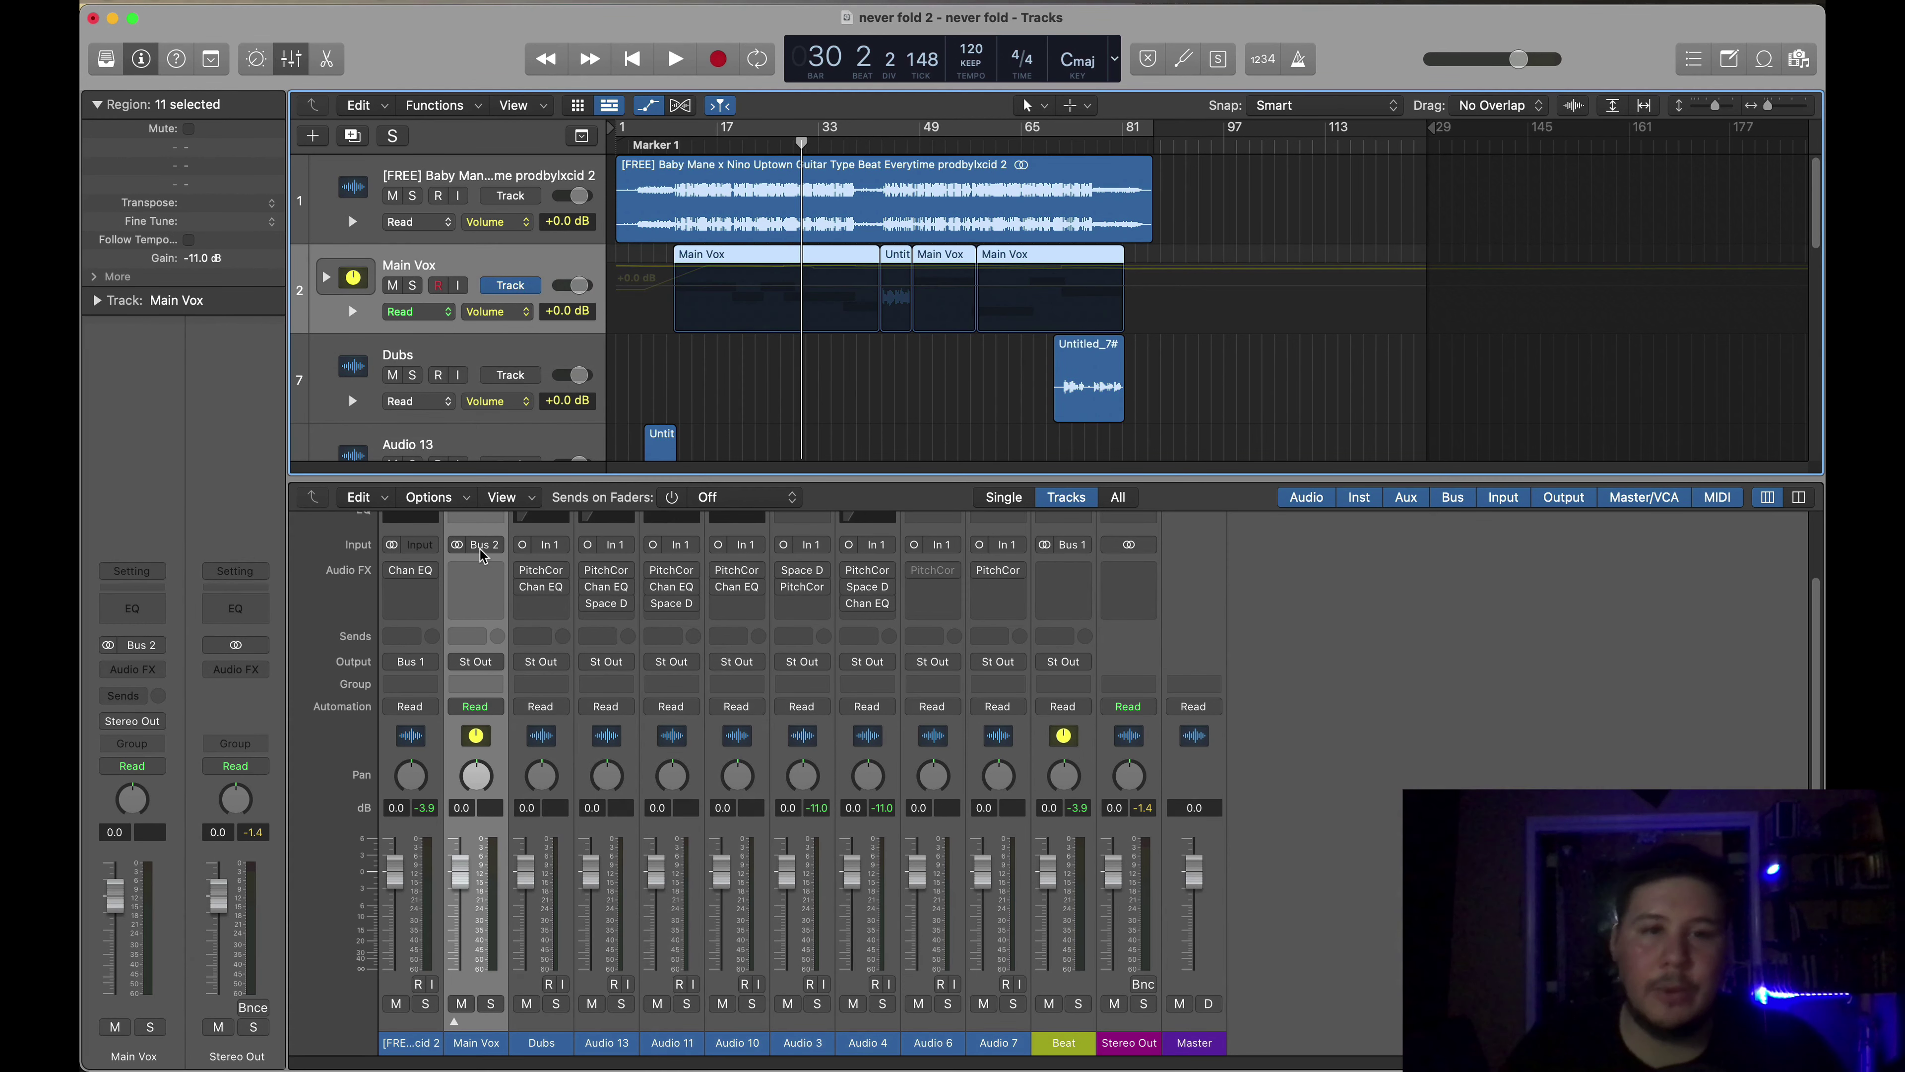
{"action": "left_click", "coordinate": [326, 277]}
{"action": "left_click_drag", "start_coordinate": [738, 479], "coordinate": [738, 422]}
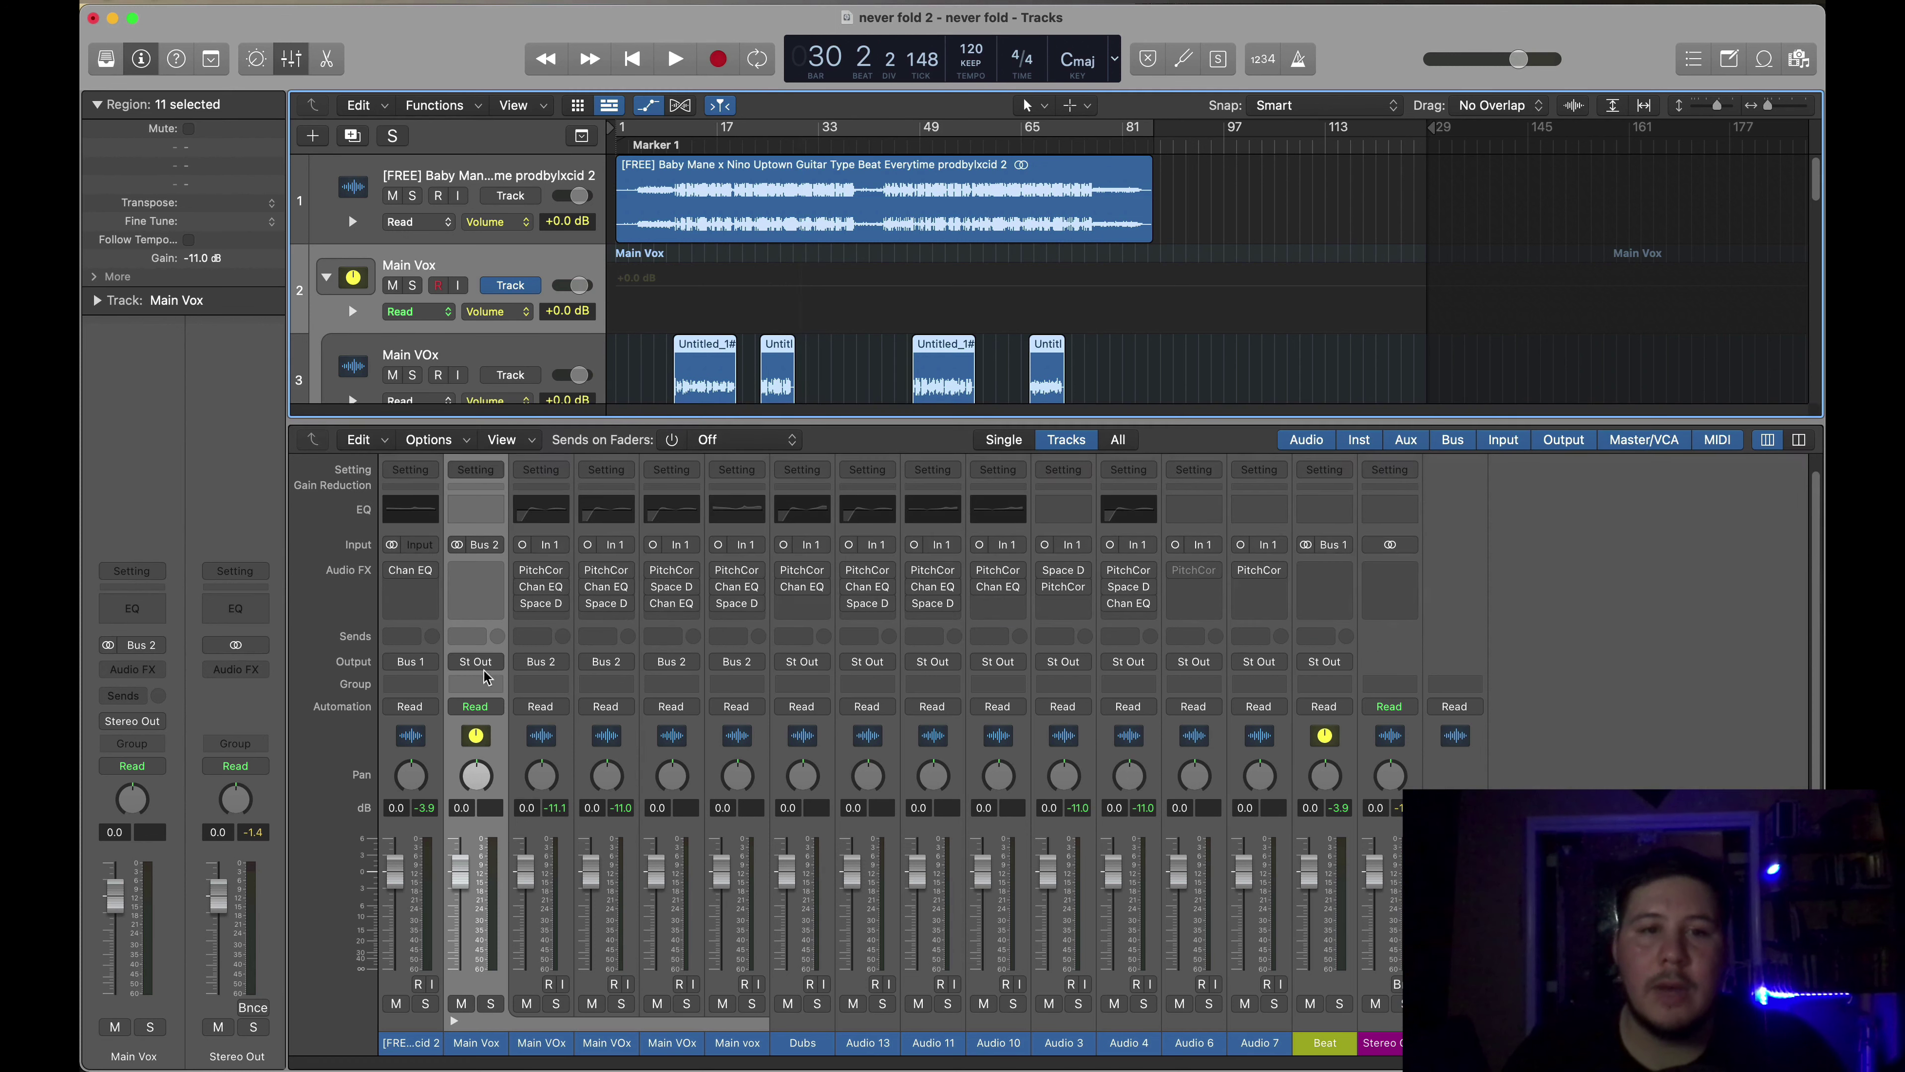
{"action": "left_click_drag", "start_coordinate": [539, 727], "coordinate": [1125, 733]}
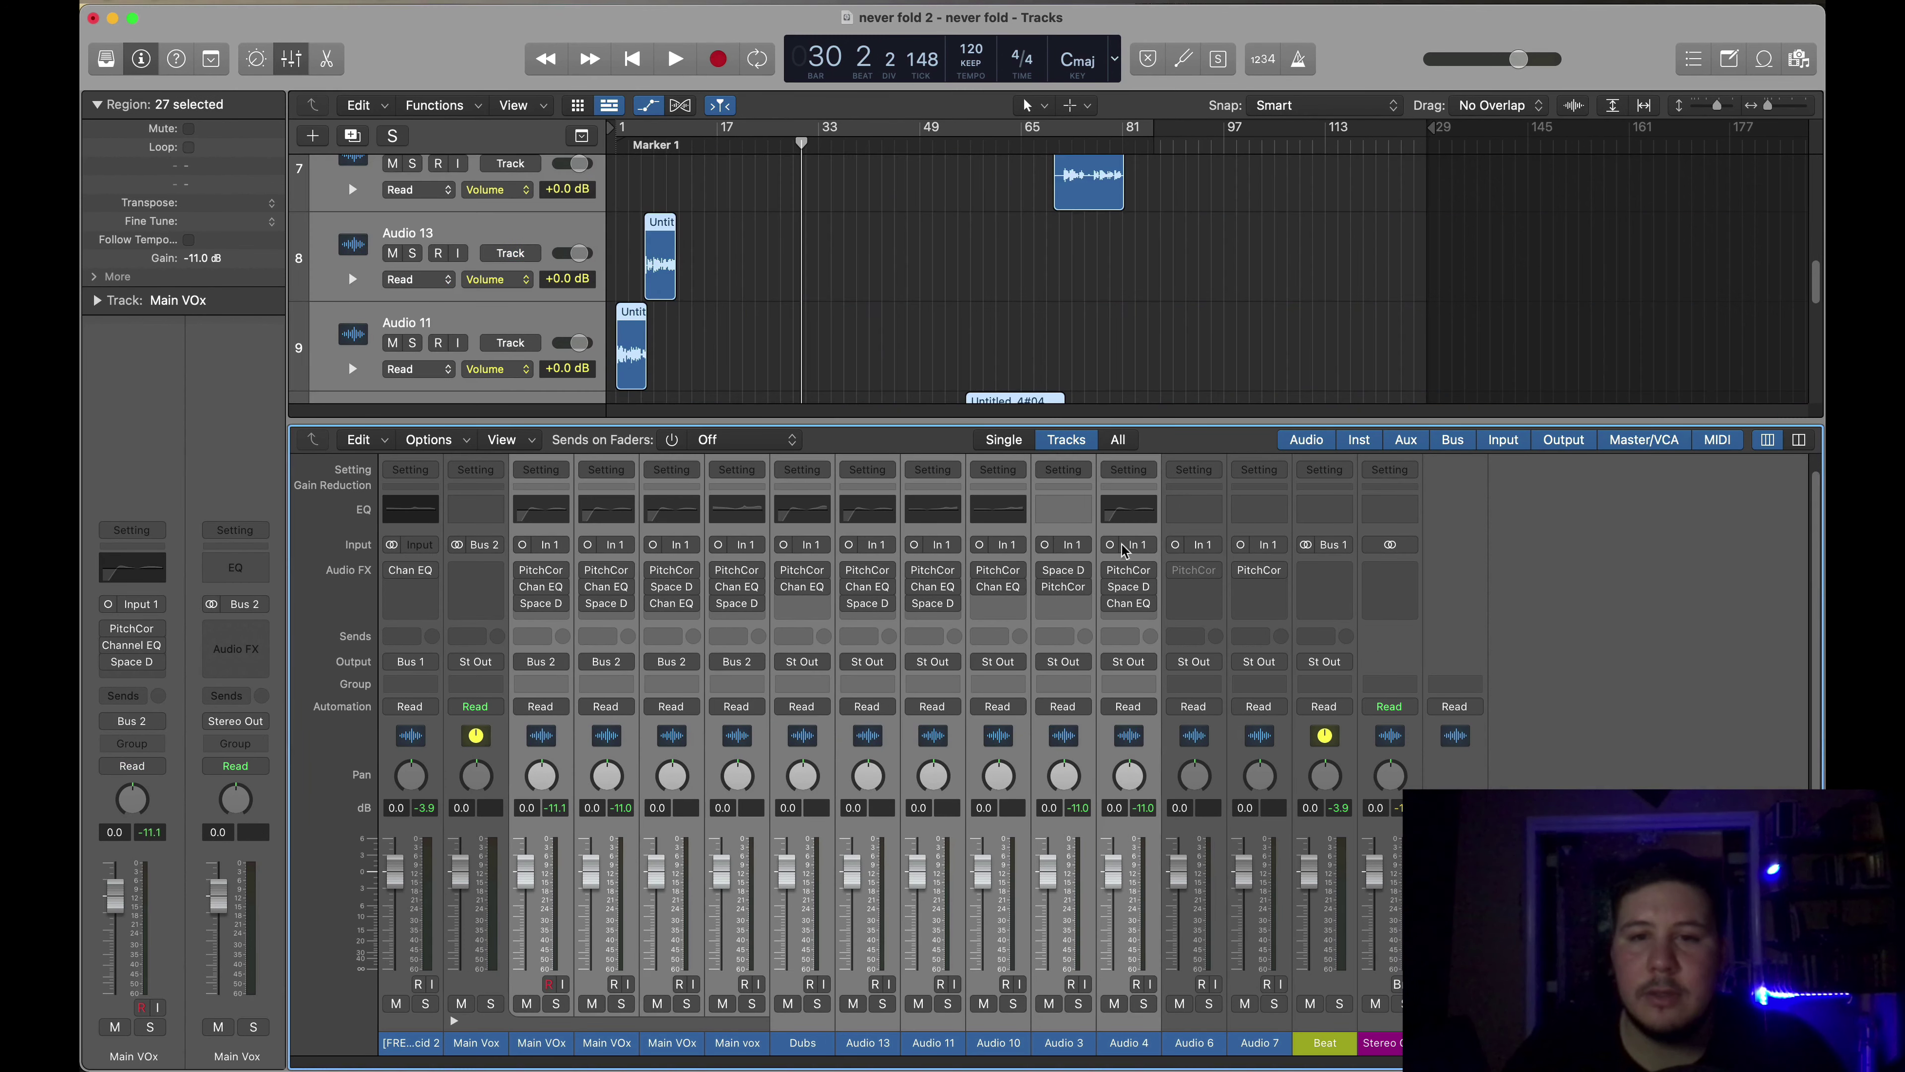
{"action": "left_click", "coordinate": [1150, 574]}
{"action": "left_click", "coordinate": [1155, 604]}
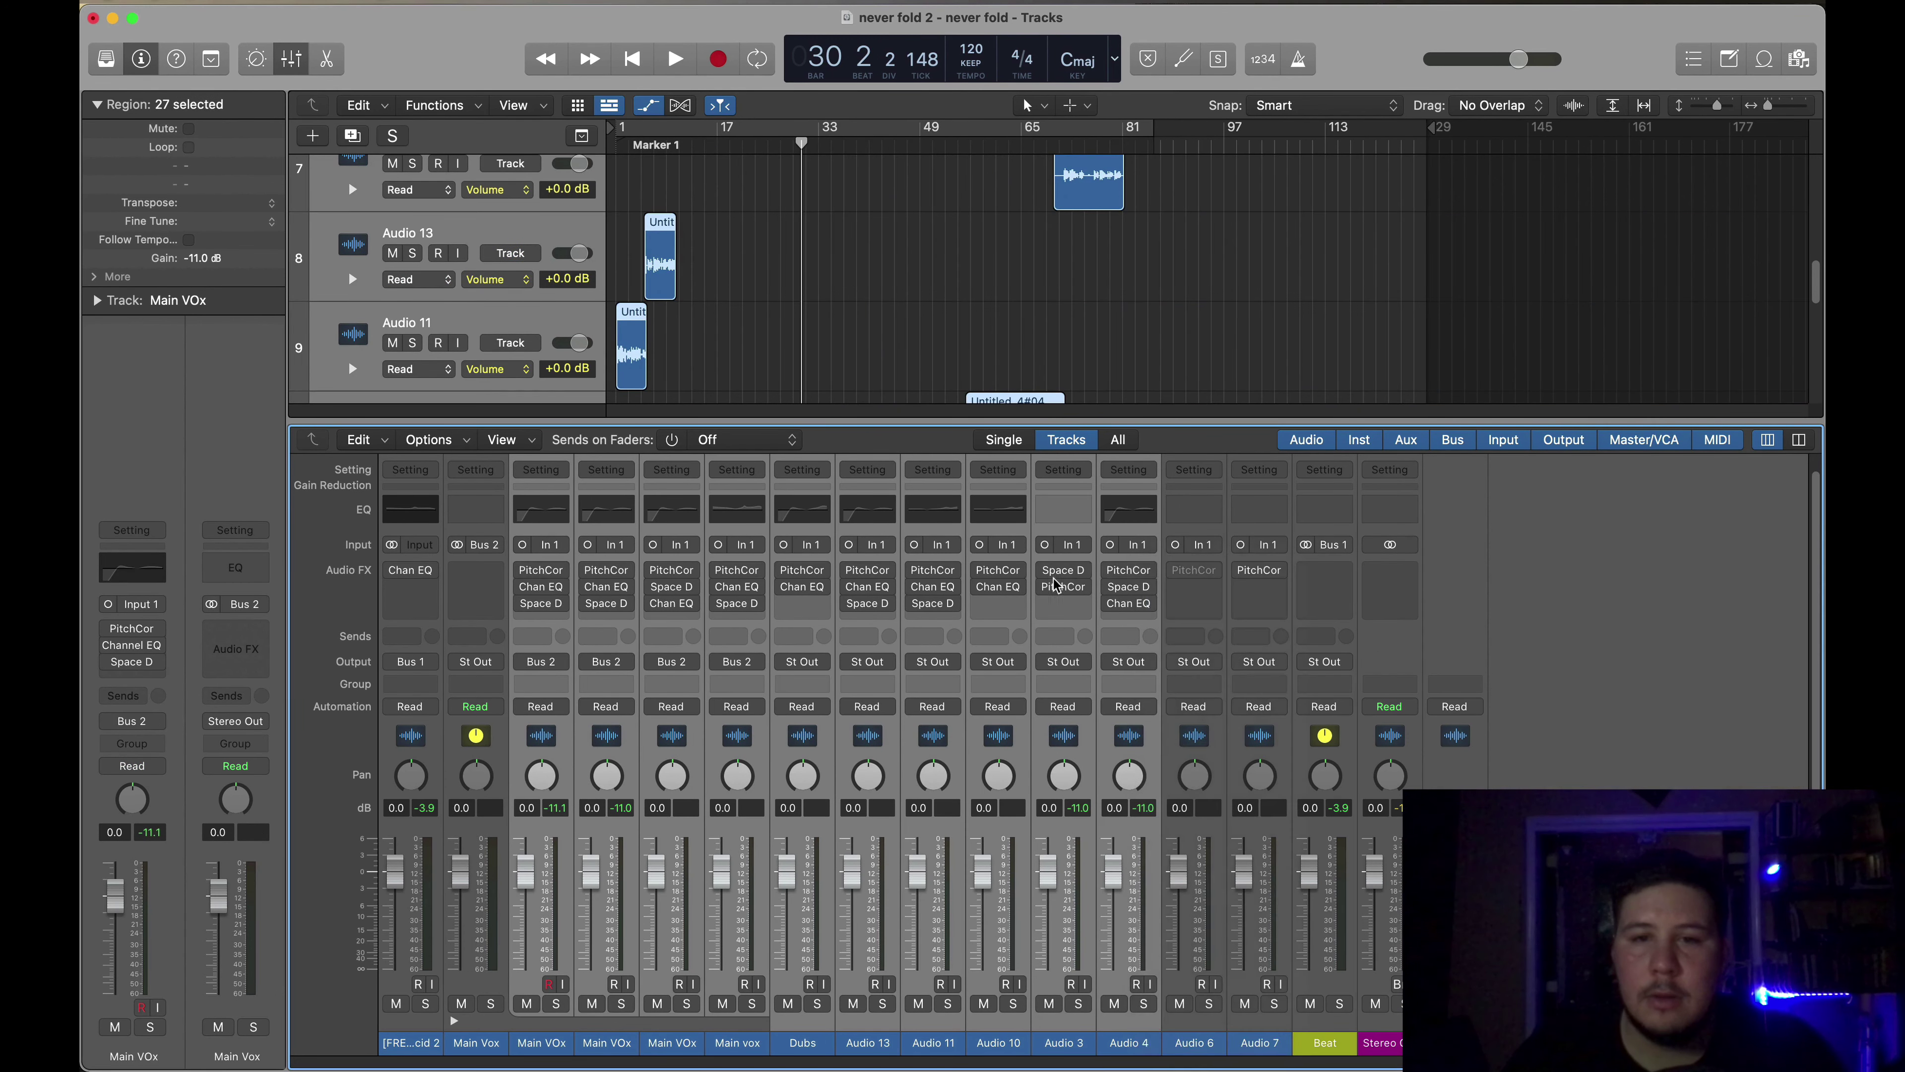
{"action": "left_click", "coordinate": [1087, 587]}
{"action": "left_click", "coordinate": [1118, 579]}
{"action": "left_click", "coordinate": [953, 602]}
{"action": "left_click", "coordinate": [997, 579]}
- Remove the Pitch Correction plug-in from the Audio 6 and Audio 7 channels
{"action": "left_click", "coordinate": [1183, 719]}
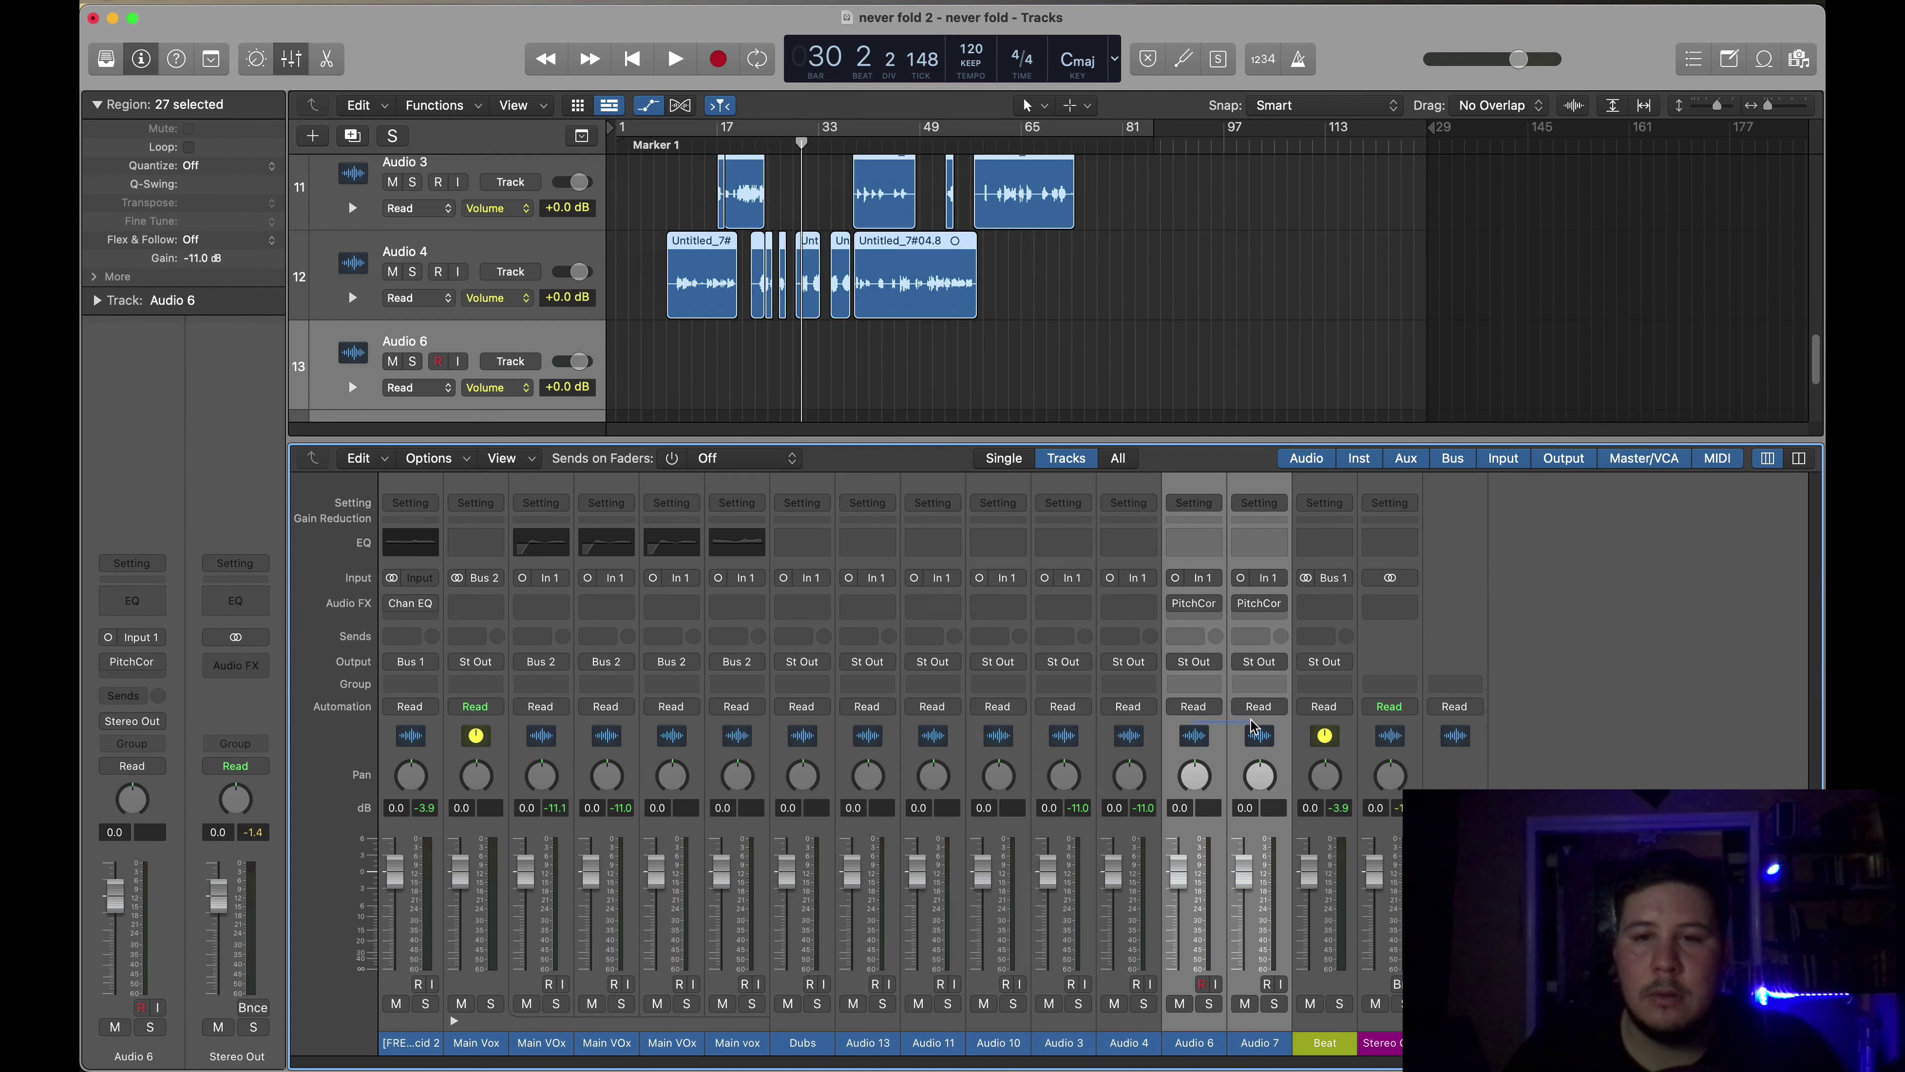
{"action": "left_click", "coordinate": [1204, 602]}
{"action": "left_click", "coordinate": [1226, 589]}
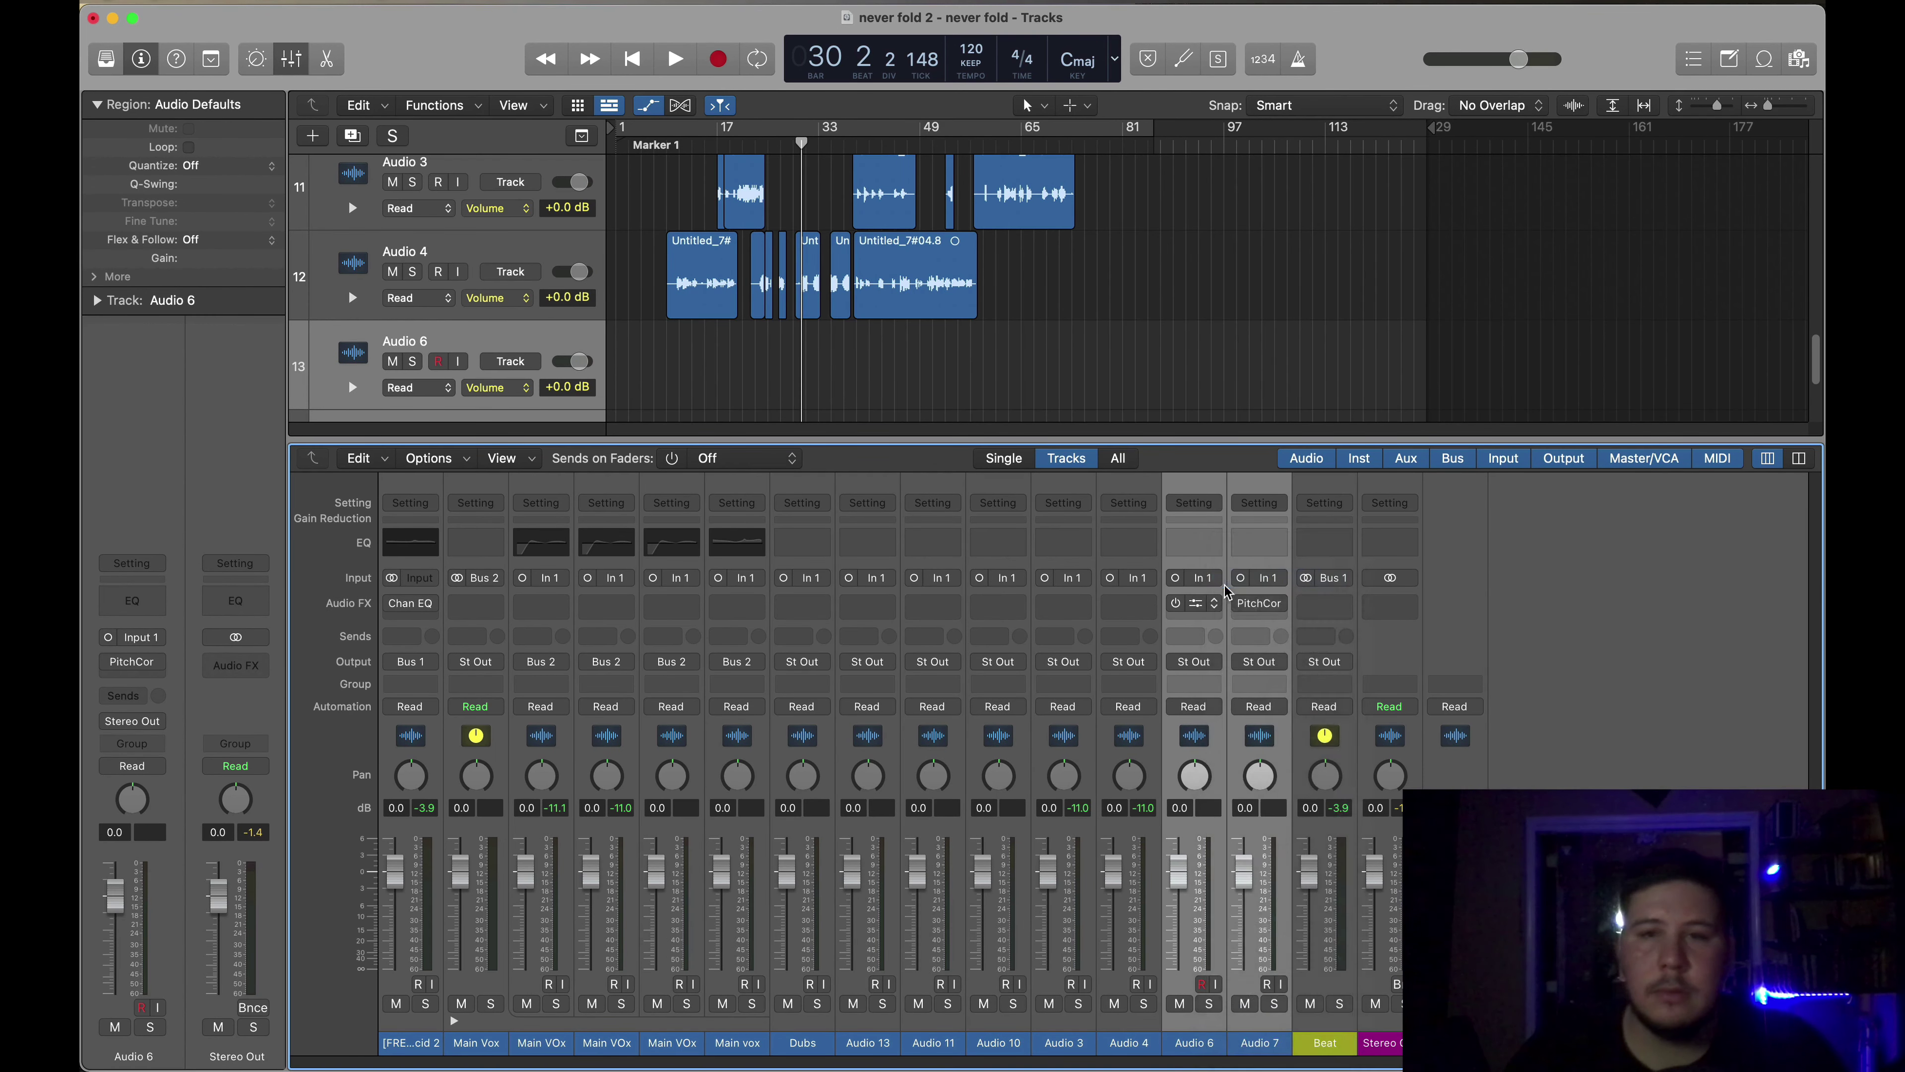
{"action": "left_click", "coordinate": [949, 327]}
- Enlarge the tracks area by shrinking the mixer and collapse the Main Vox stack
{"action": "scroll", "coordinate": [557, 277], "scroll_direction": "up", "scroll_amount": 3}
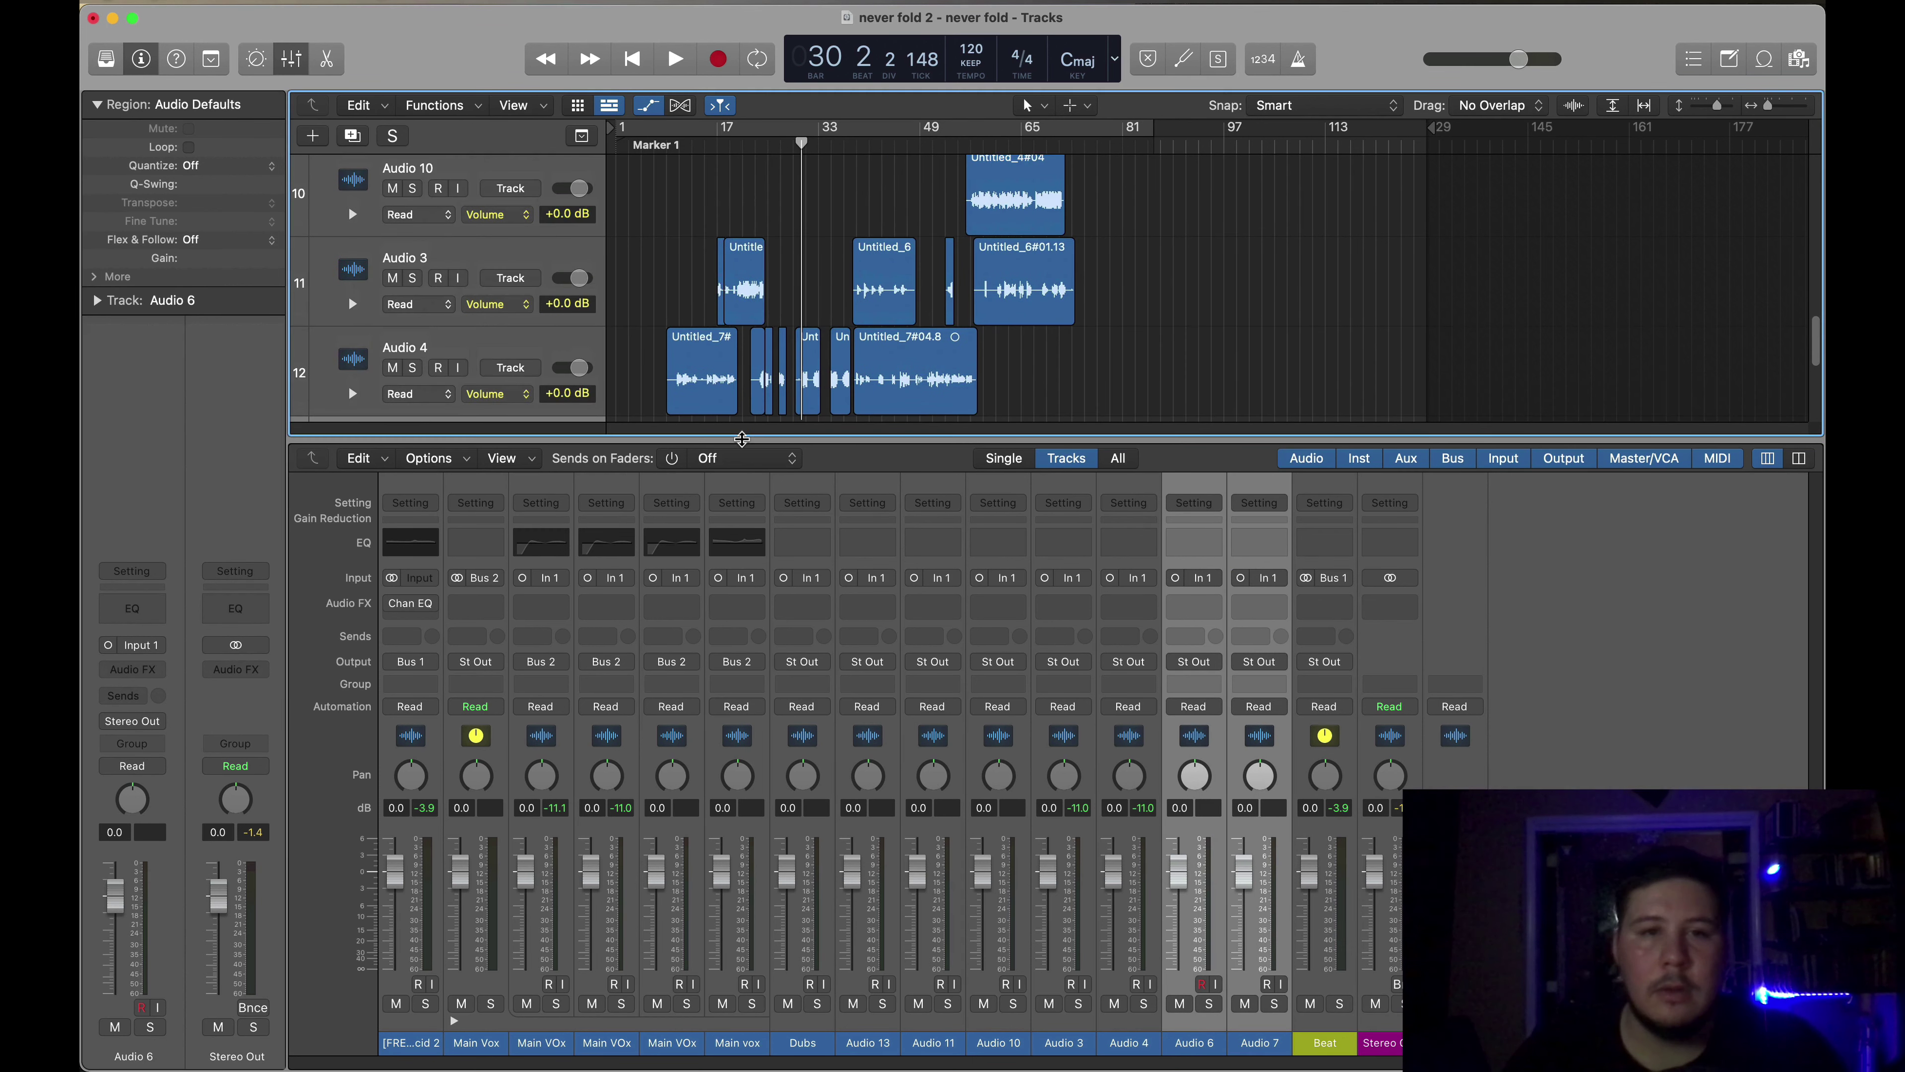
{"action": "left_click_drag", "start_coordinate": [741, 439], "coordinate": [742, 821]}
{"action": "scroll", "coordinate": [731, 660], "scroll_direction": "up", "scroll_amount": 10}
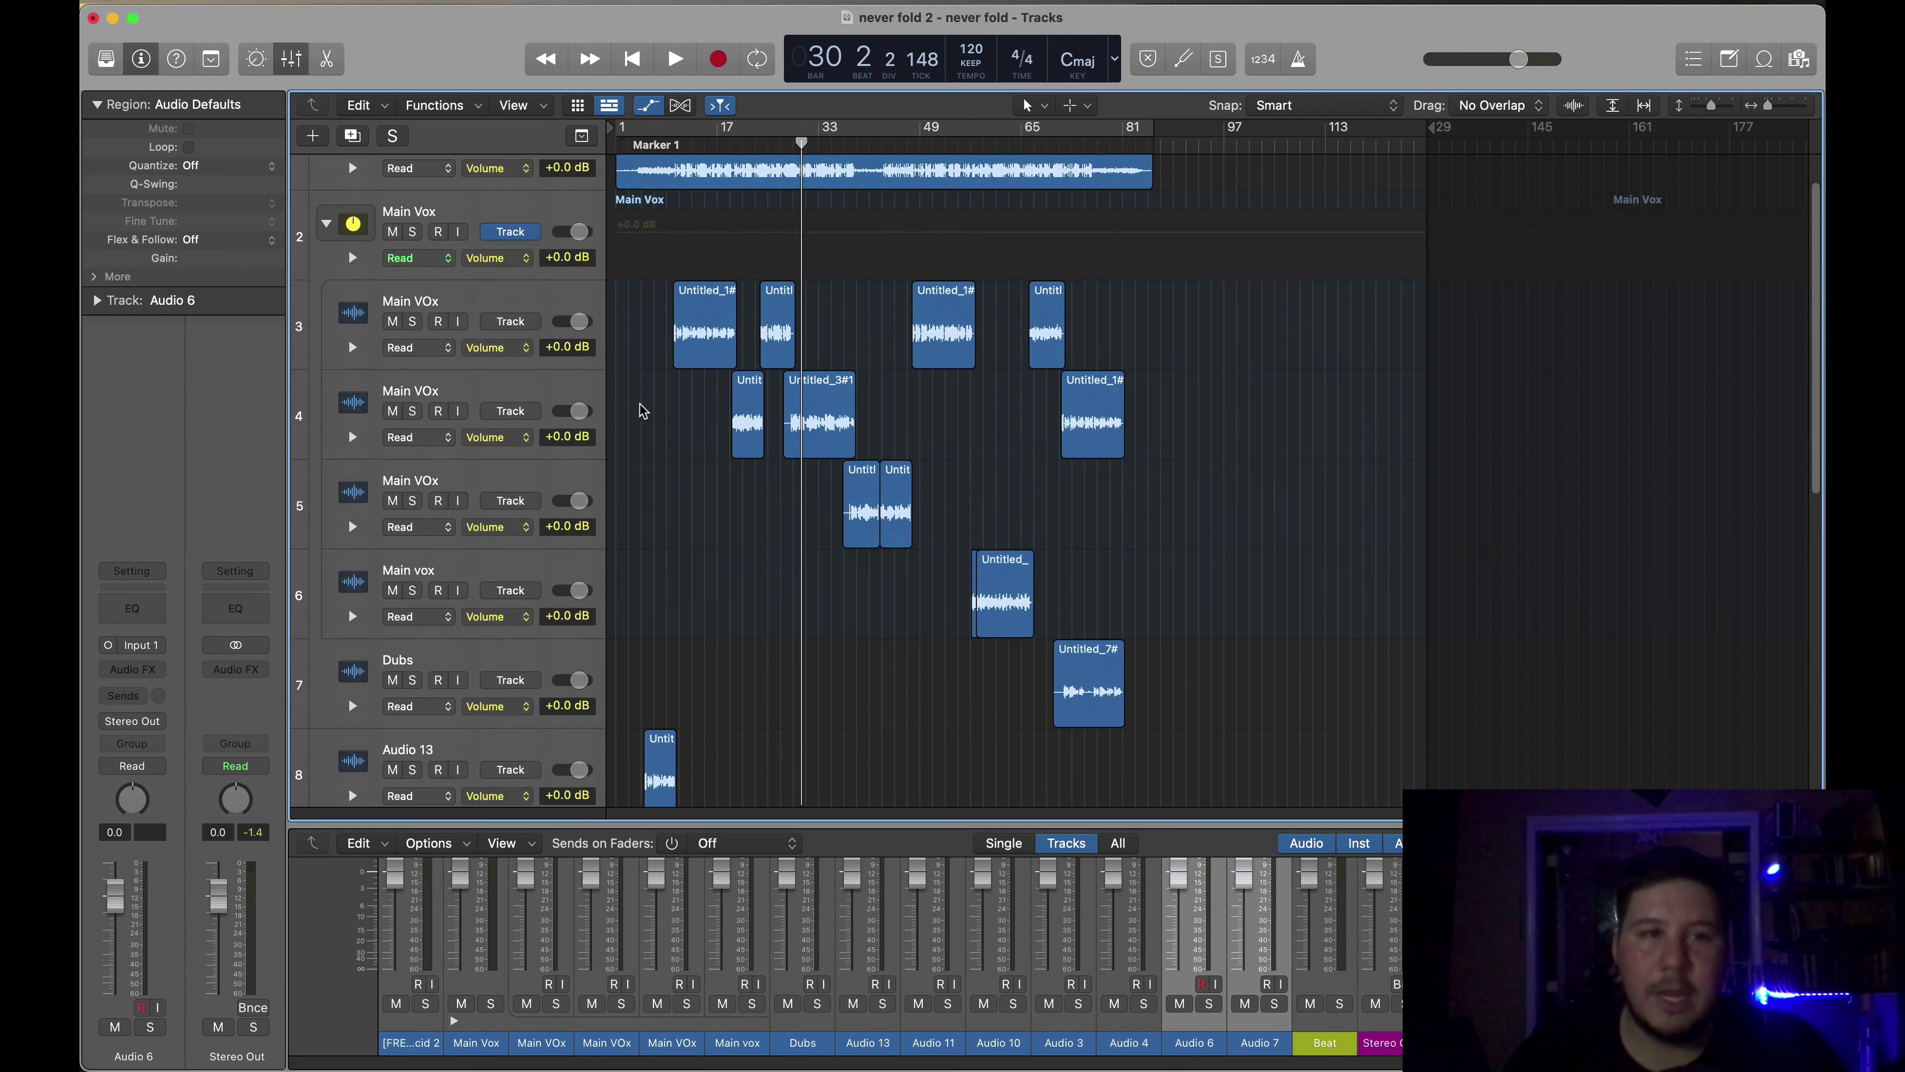
{"action": "left_click", "coordinate": [325, 256]}
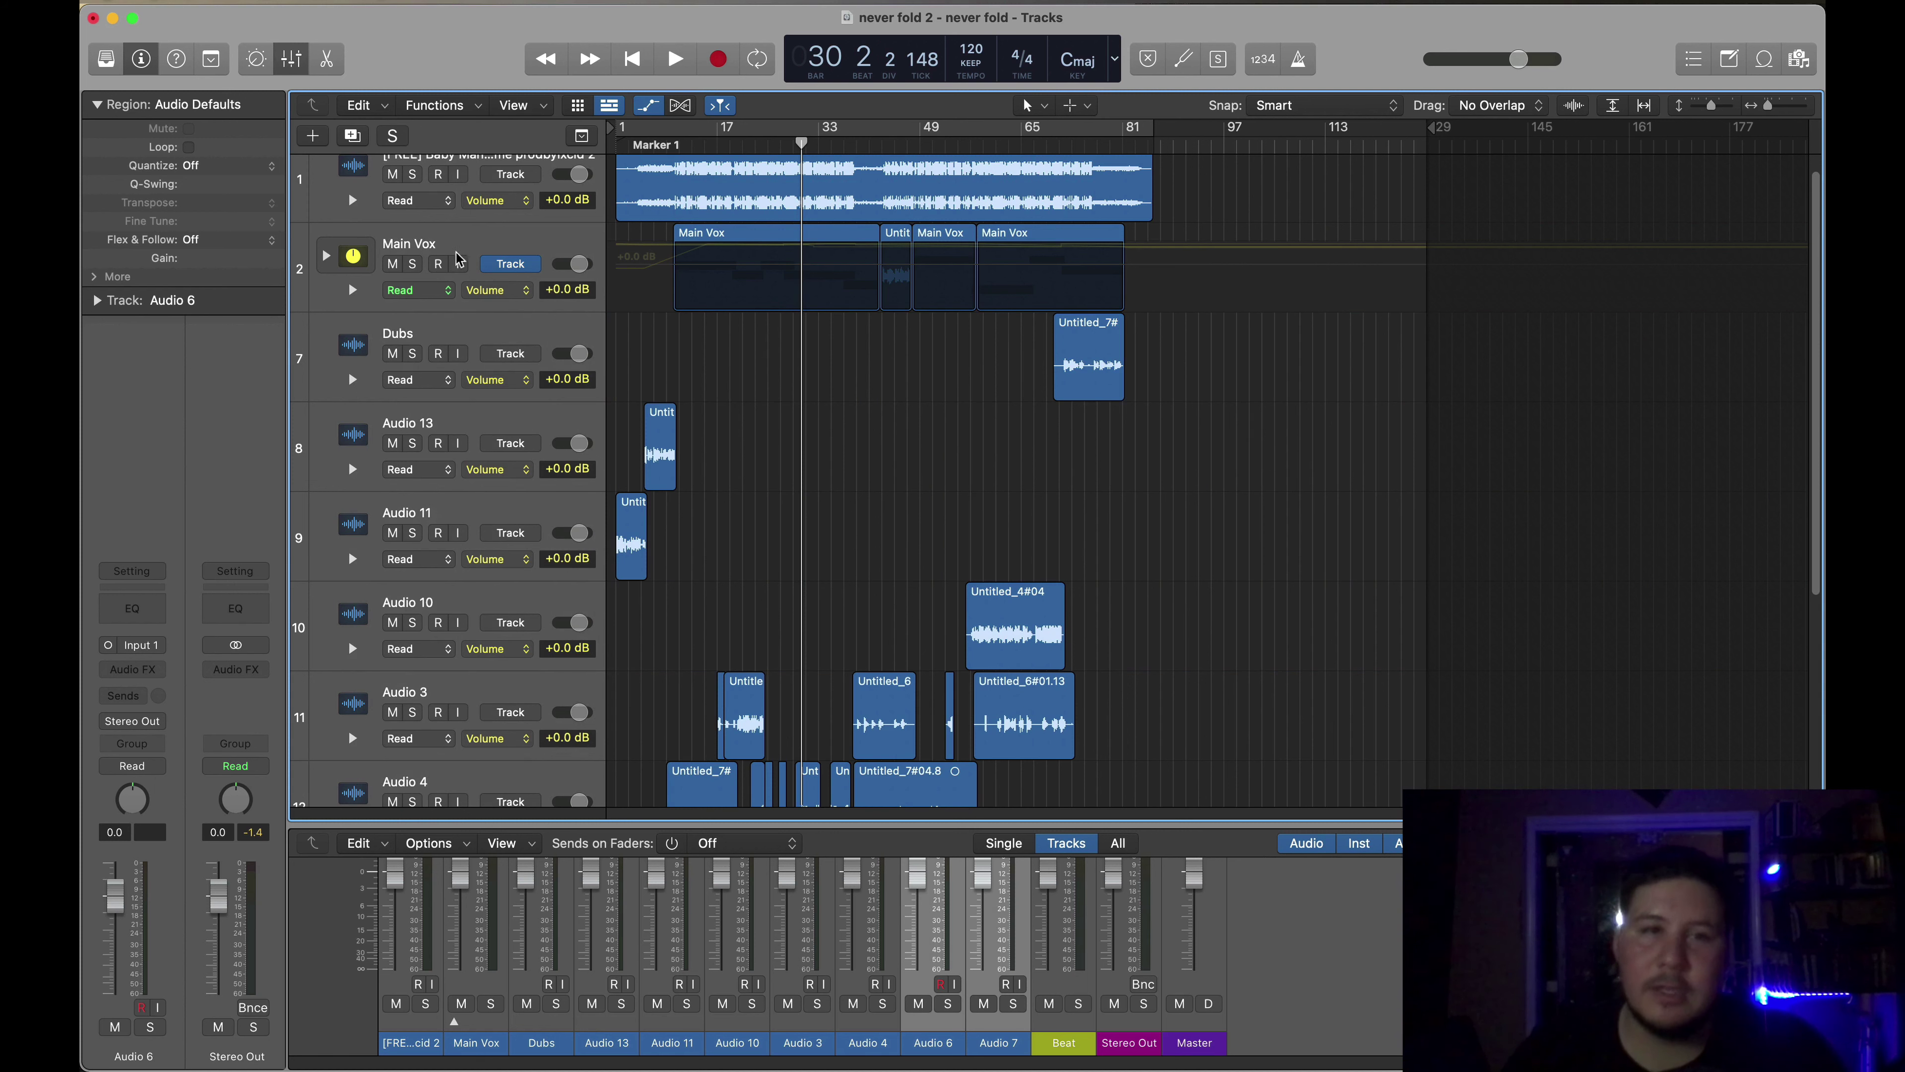
- Rename the Audio 13 and Audio 11 tracks as Intro
{"action": "scroll", "coordinate": [465, 240], "scroll_direction": "down", "scroll_amount": 4}
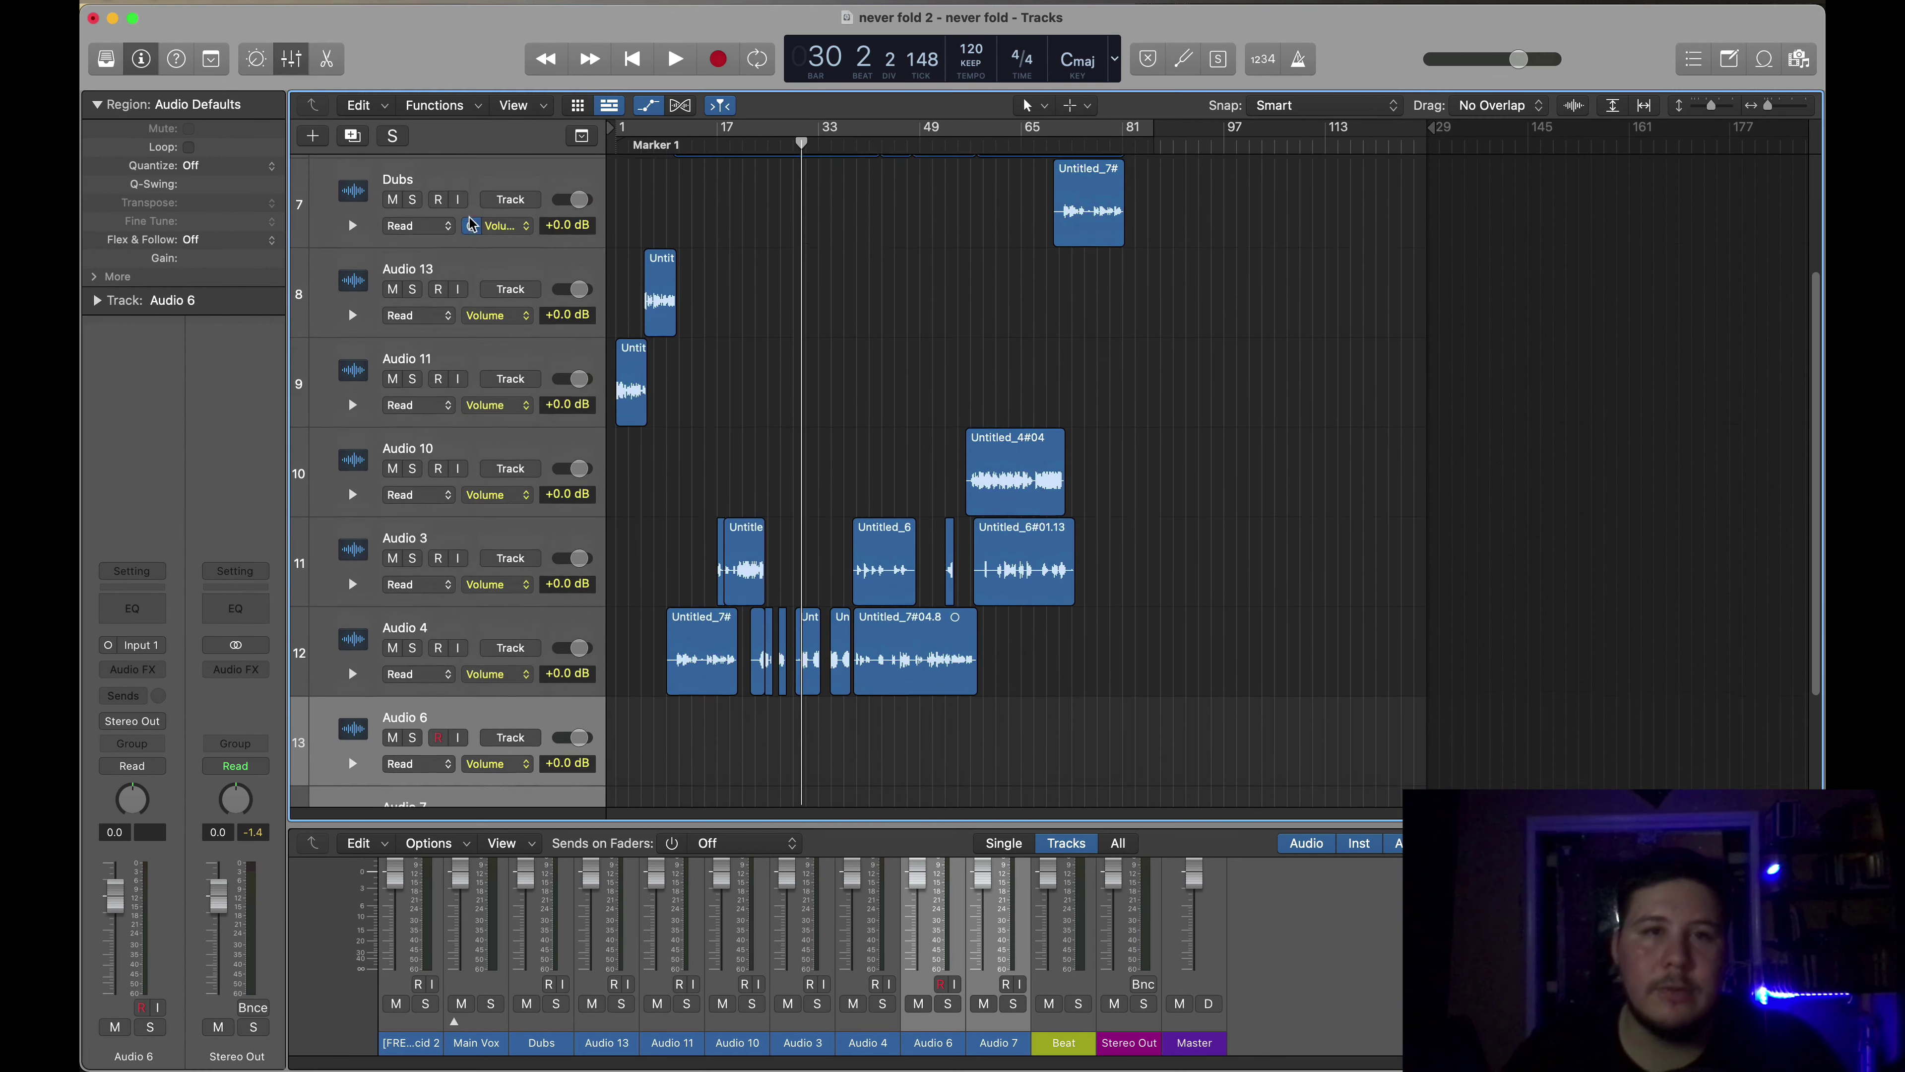
{"action": "scroll", "coordinate": [471, 223], "scroll_direction": "up", "scroll_amount": 1}
{"action": "left_click", "coordinate": [480, 240]}
{"action": "double_click", "coordinate": [484, 328]}
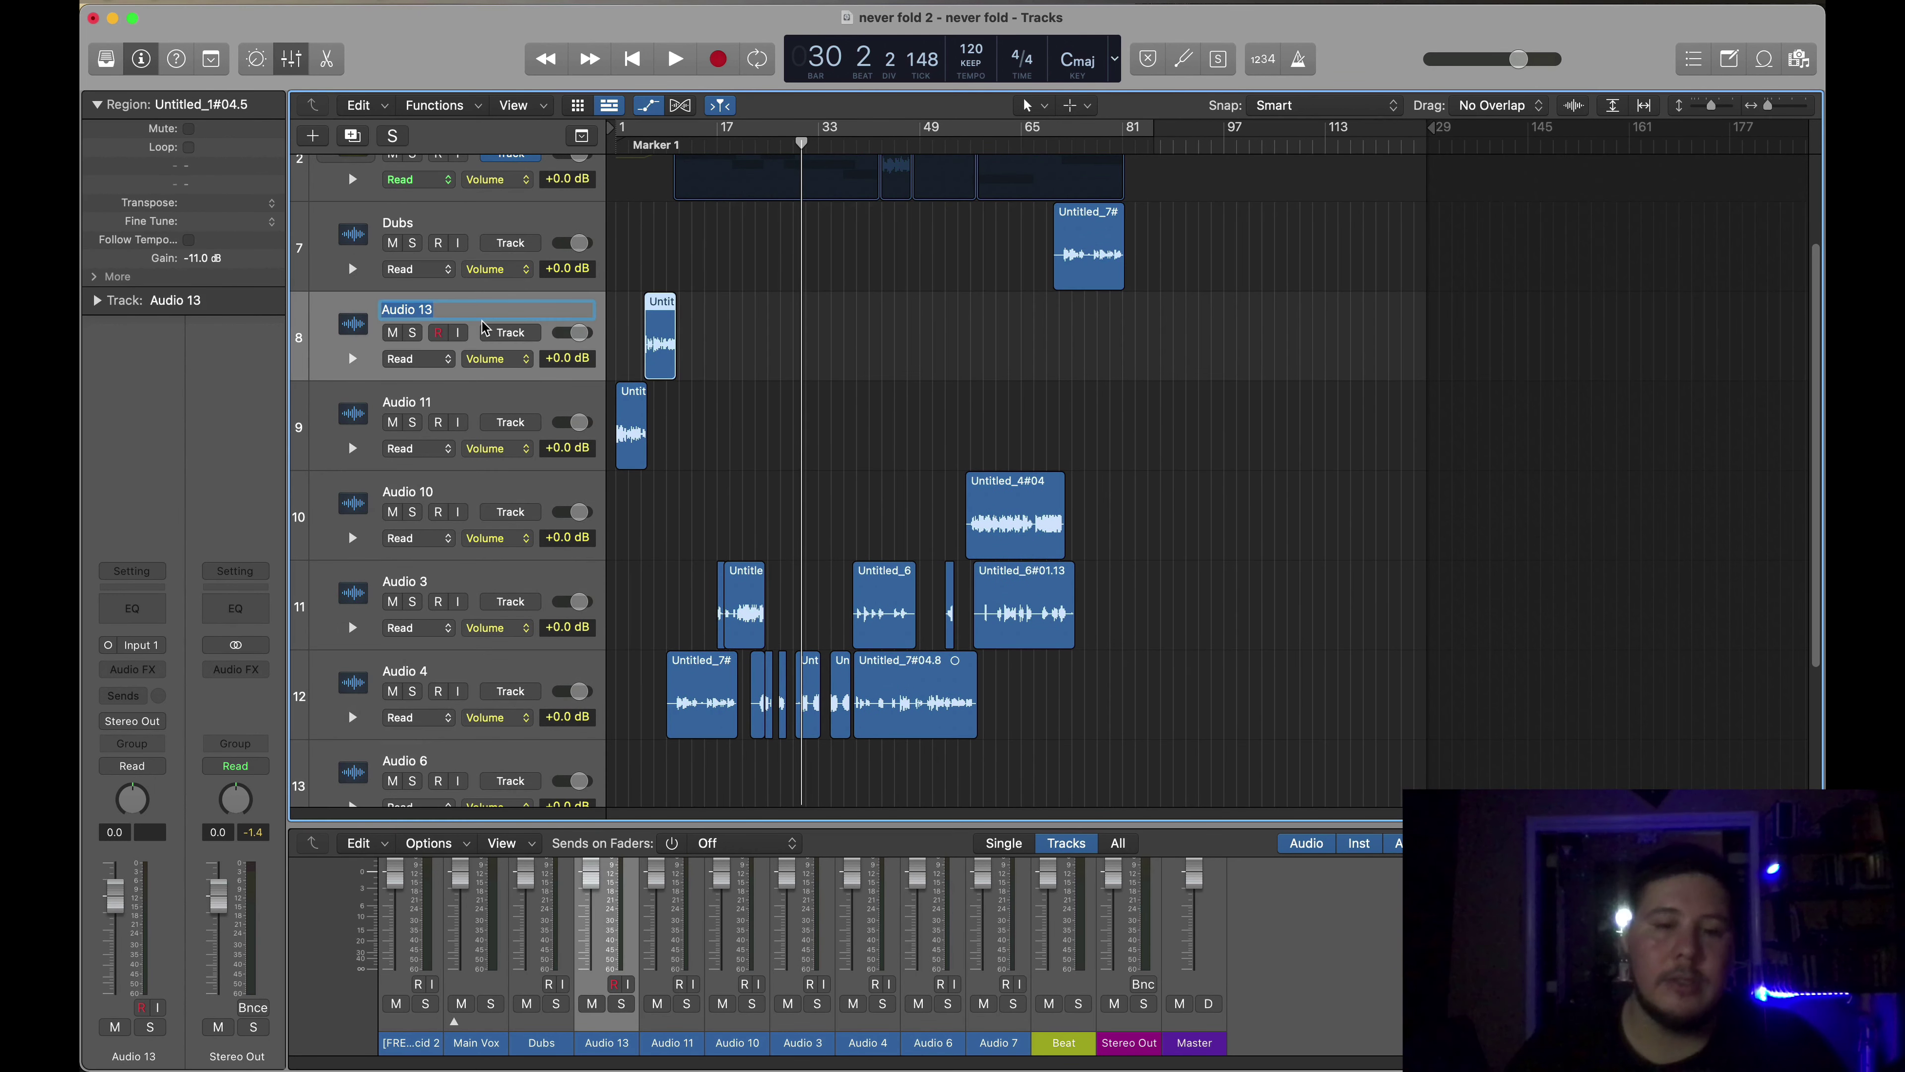
{"action": "key", "text": "BackSpace"}
{"action": "type", "text": "Intro"}
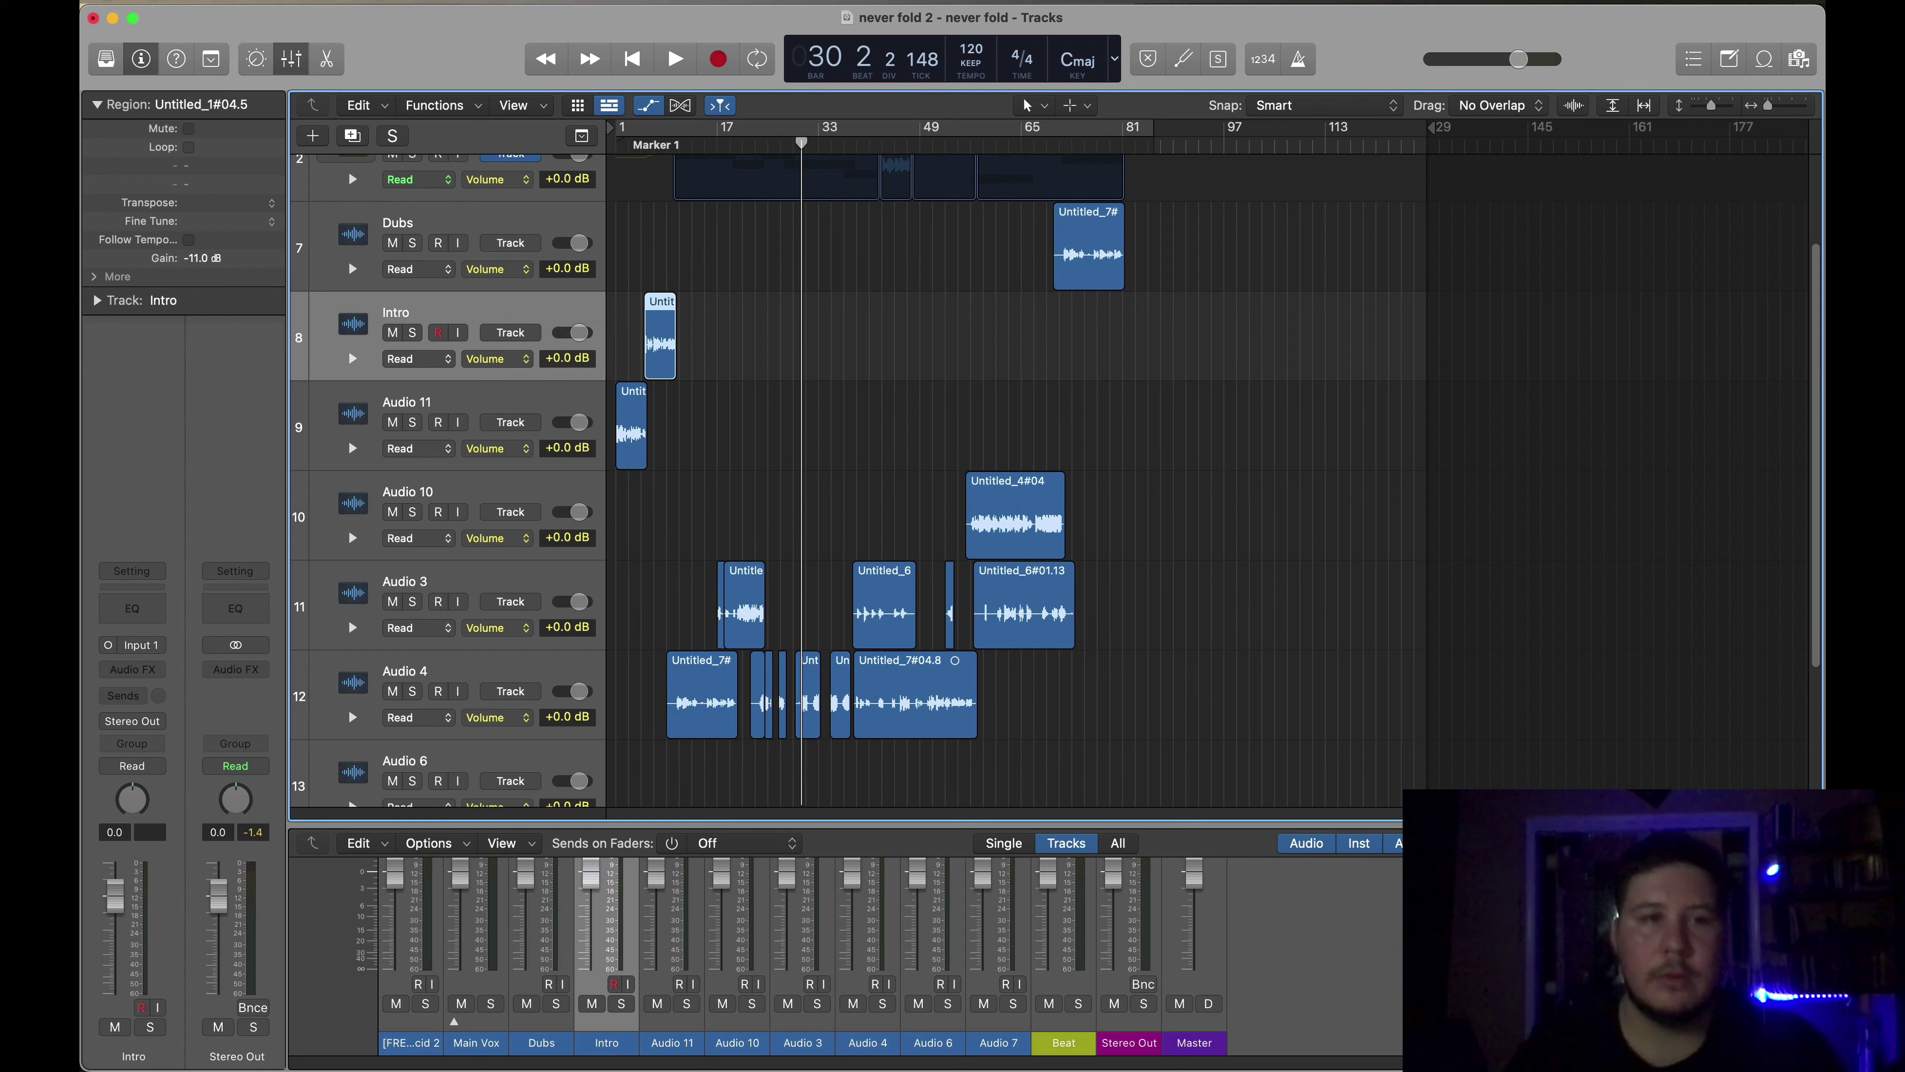
{"action": "double_click", "coordinate": [464, 400]}
{"action": "type", "text": "Intro"}
{"action": "key", "text": "Return"}
- Rename the Audio 10 and Audio 4 tracks as Dubs
{"action": "left_click", "coordinate": [443, 495]}
{"action": "double_click", "coordinate": [442, 496]}
{"action": "type", "text": "Dubs"}
{"action": "key", "text": "Return"}
{"action": "double_click", "coordinate": [410, 579]}
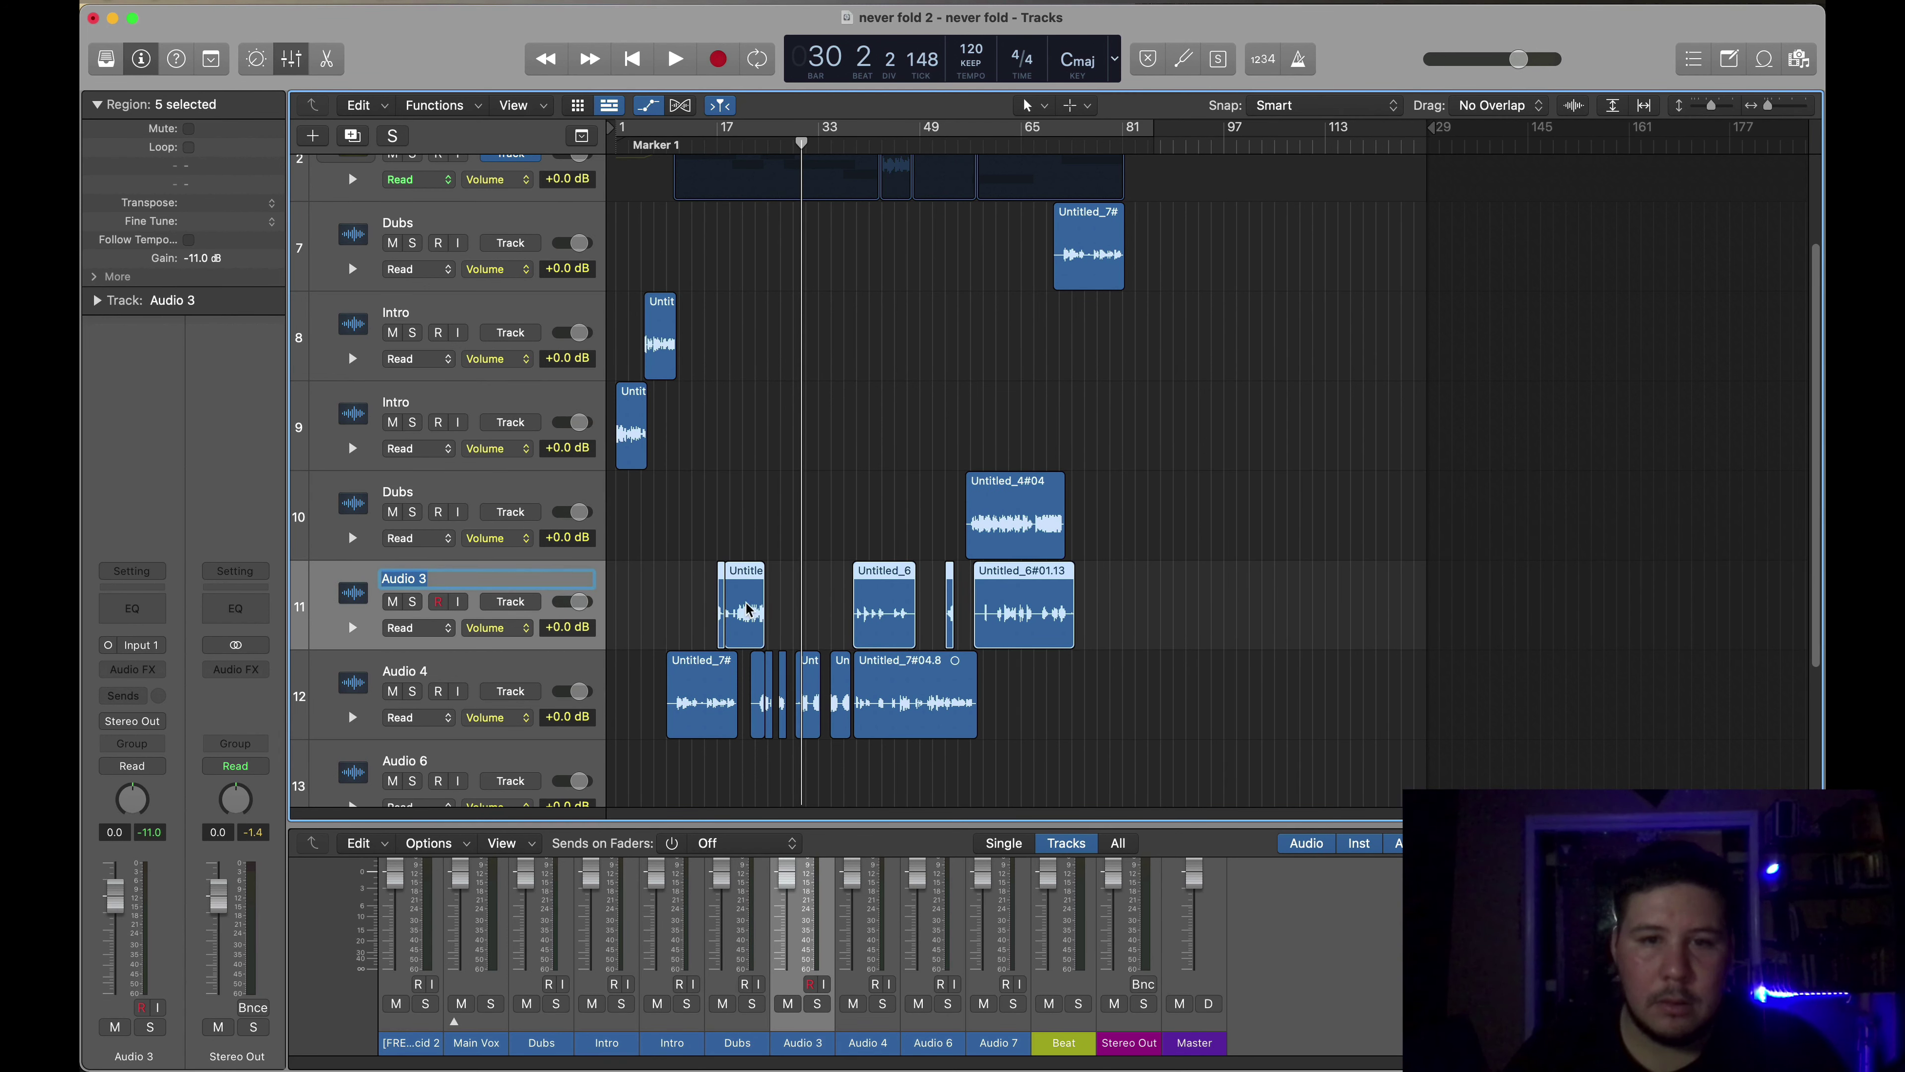
{"action": "scroll", "coordinate": [854, 590], "scroll_direction": "down", "scroll_amount": 1}
{"action": "scroll", "coordinate": [459, 608], "scroll_direction": "down", "scroll_amount": 1}
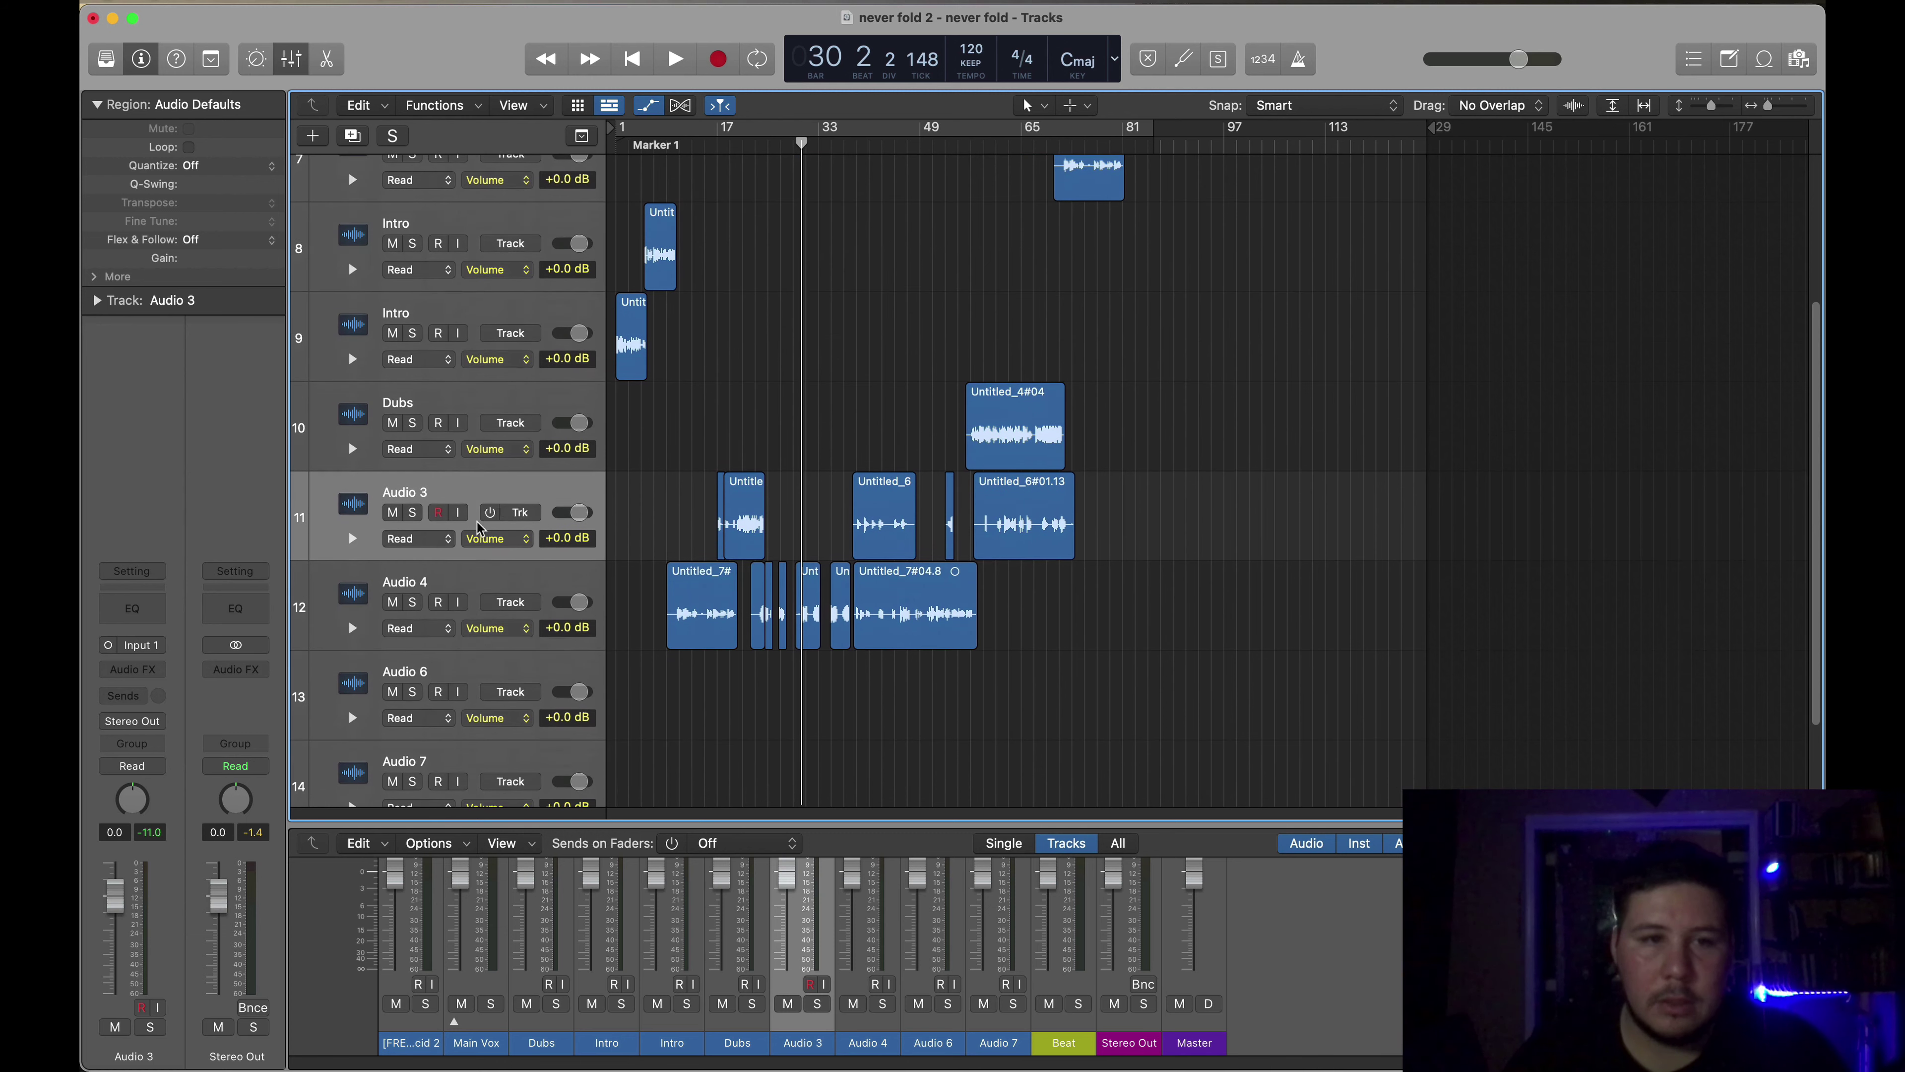
{"action": "left_click", "coordinate": [461, 584]}
{"action": "double_click", "coordinate": [461, 584]}
{"action": "type", "text": "Dubs"}
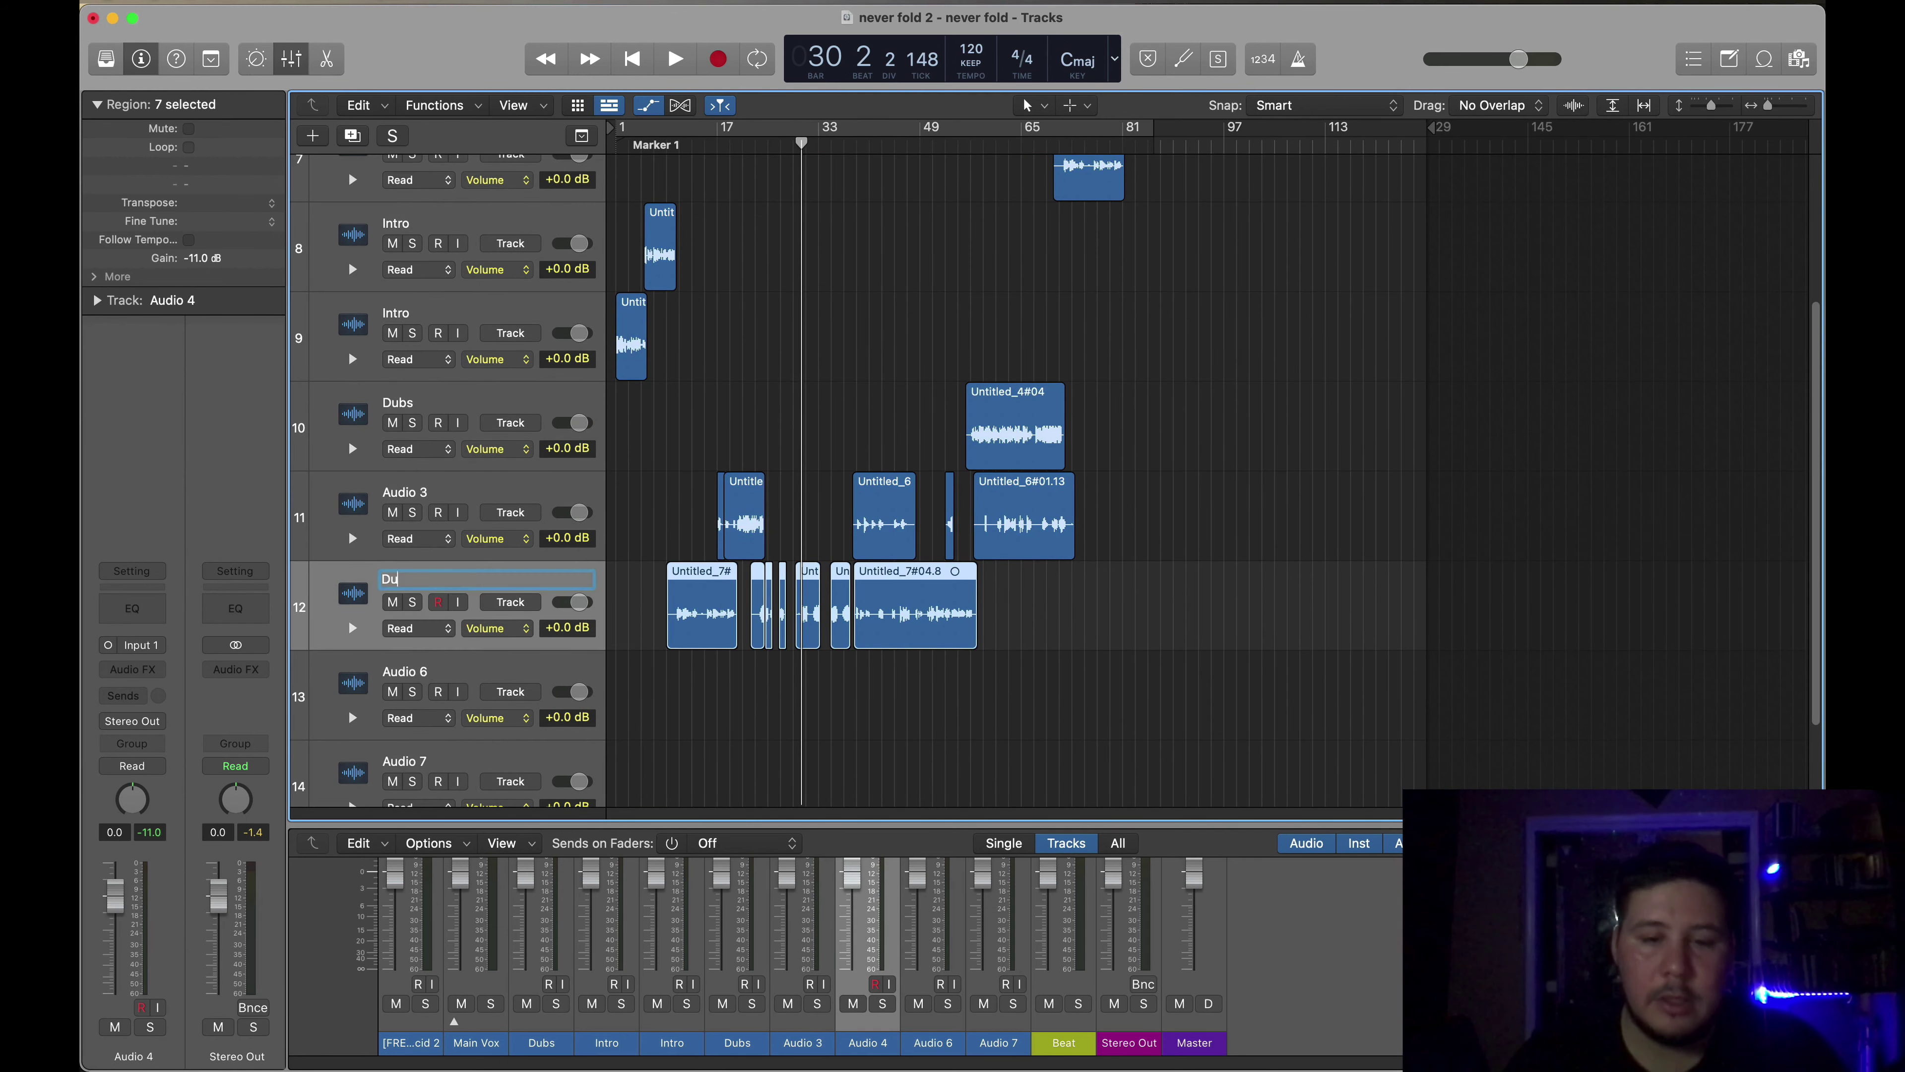
{"action": "key", "text": "Return"}
- Rename the Audio 6 track as Adlobs
{"action": "double_click", "coordinate": [404, 670]}
{"action": "type", "text": "Adlobs"}
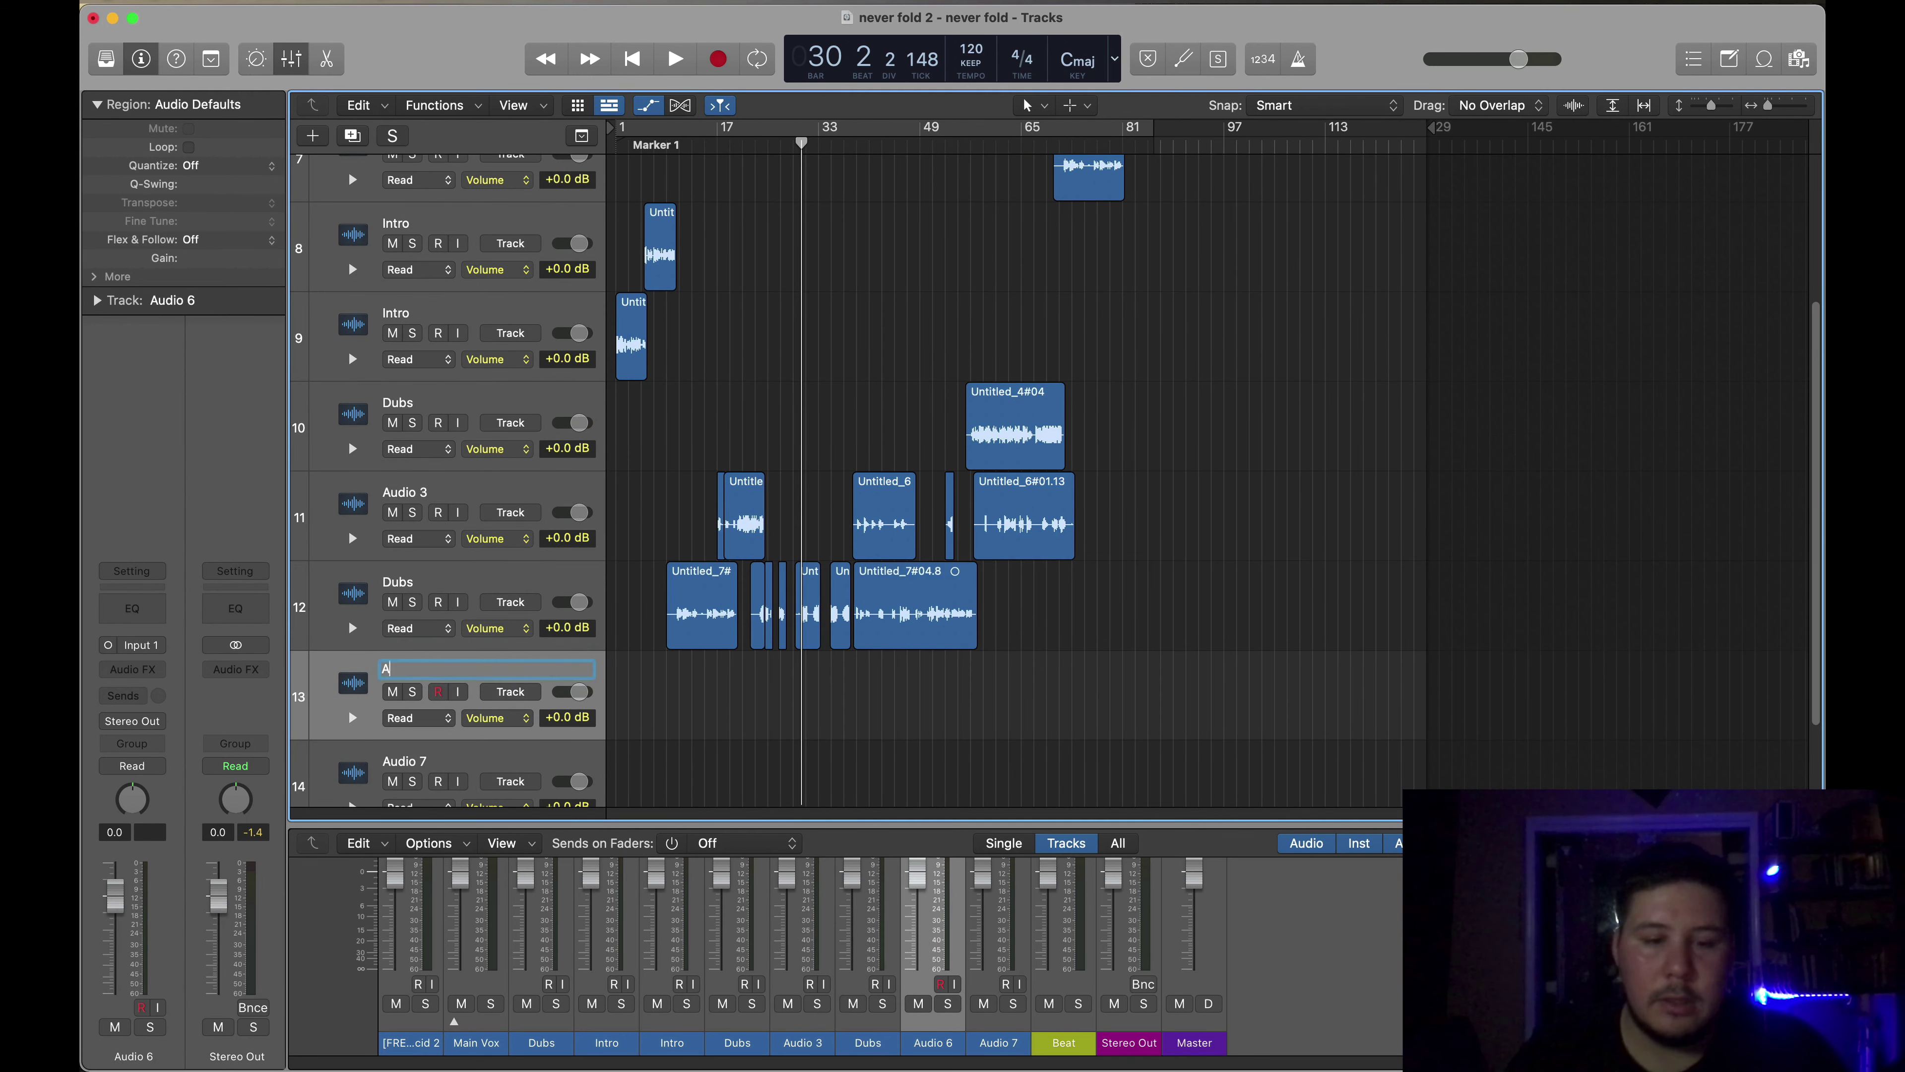
{"action": "key", "text": "Return"}
- Move the Audio 3 regions down to the Adlobs track at the same positions, except the short region near bar 52
{"action": "left_click_drag", "start_coordinate": [1054, 527], "coordinate": [1051, 675]}
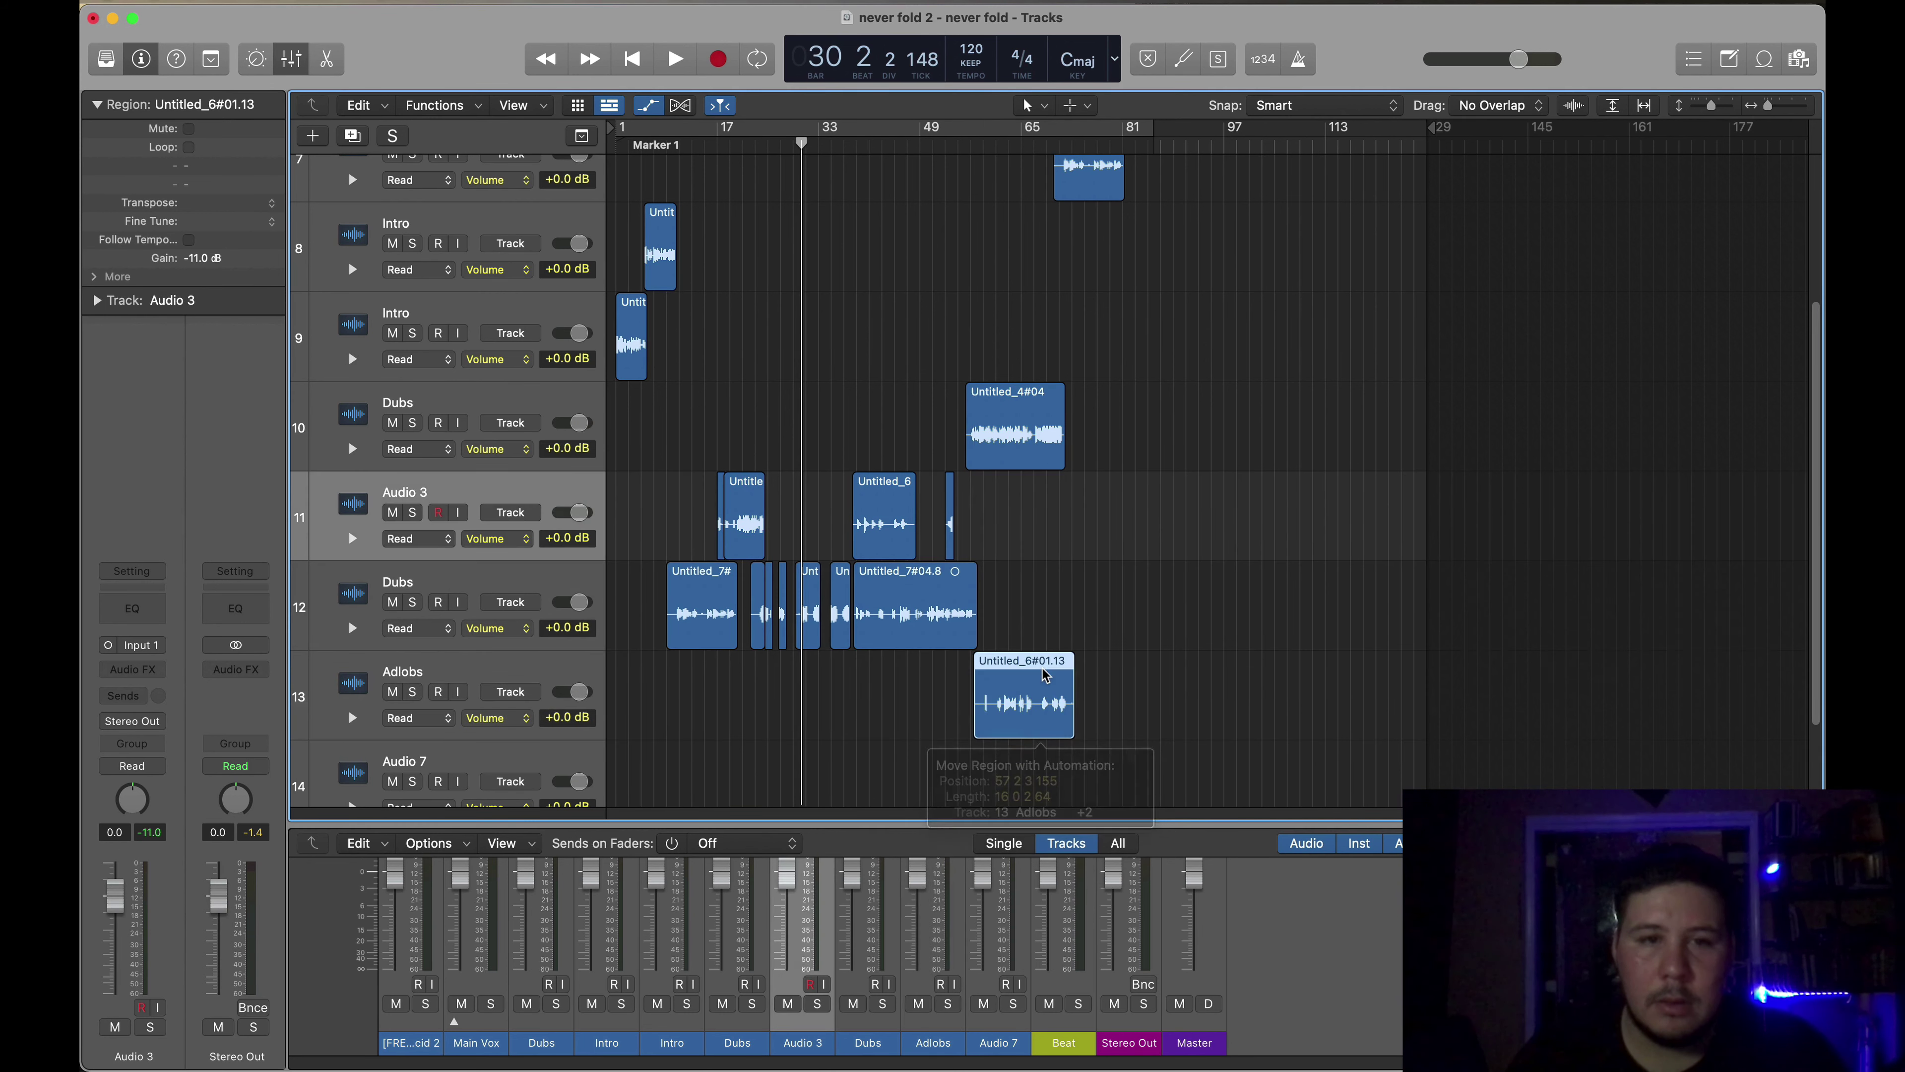
{"action": "left_click_drag", "start_coordinate": [753, 557], "coordinate": [750, 732]}
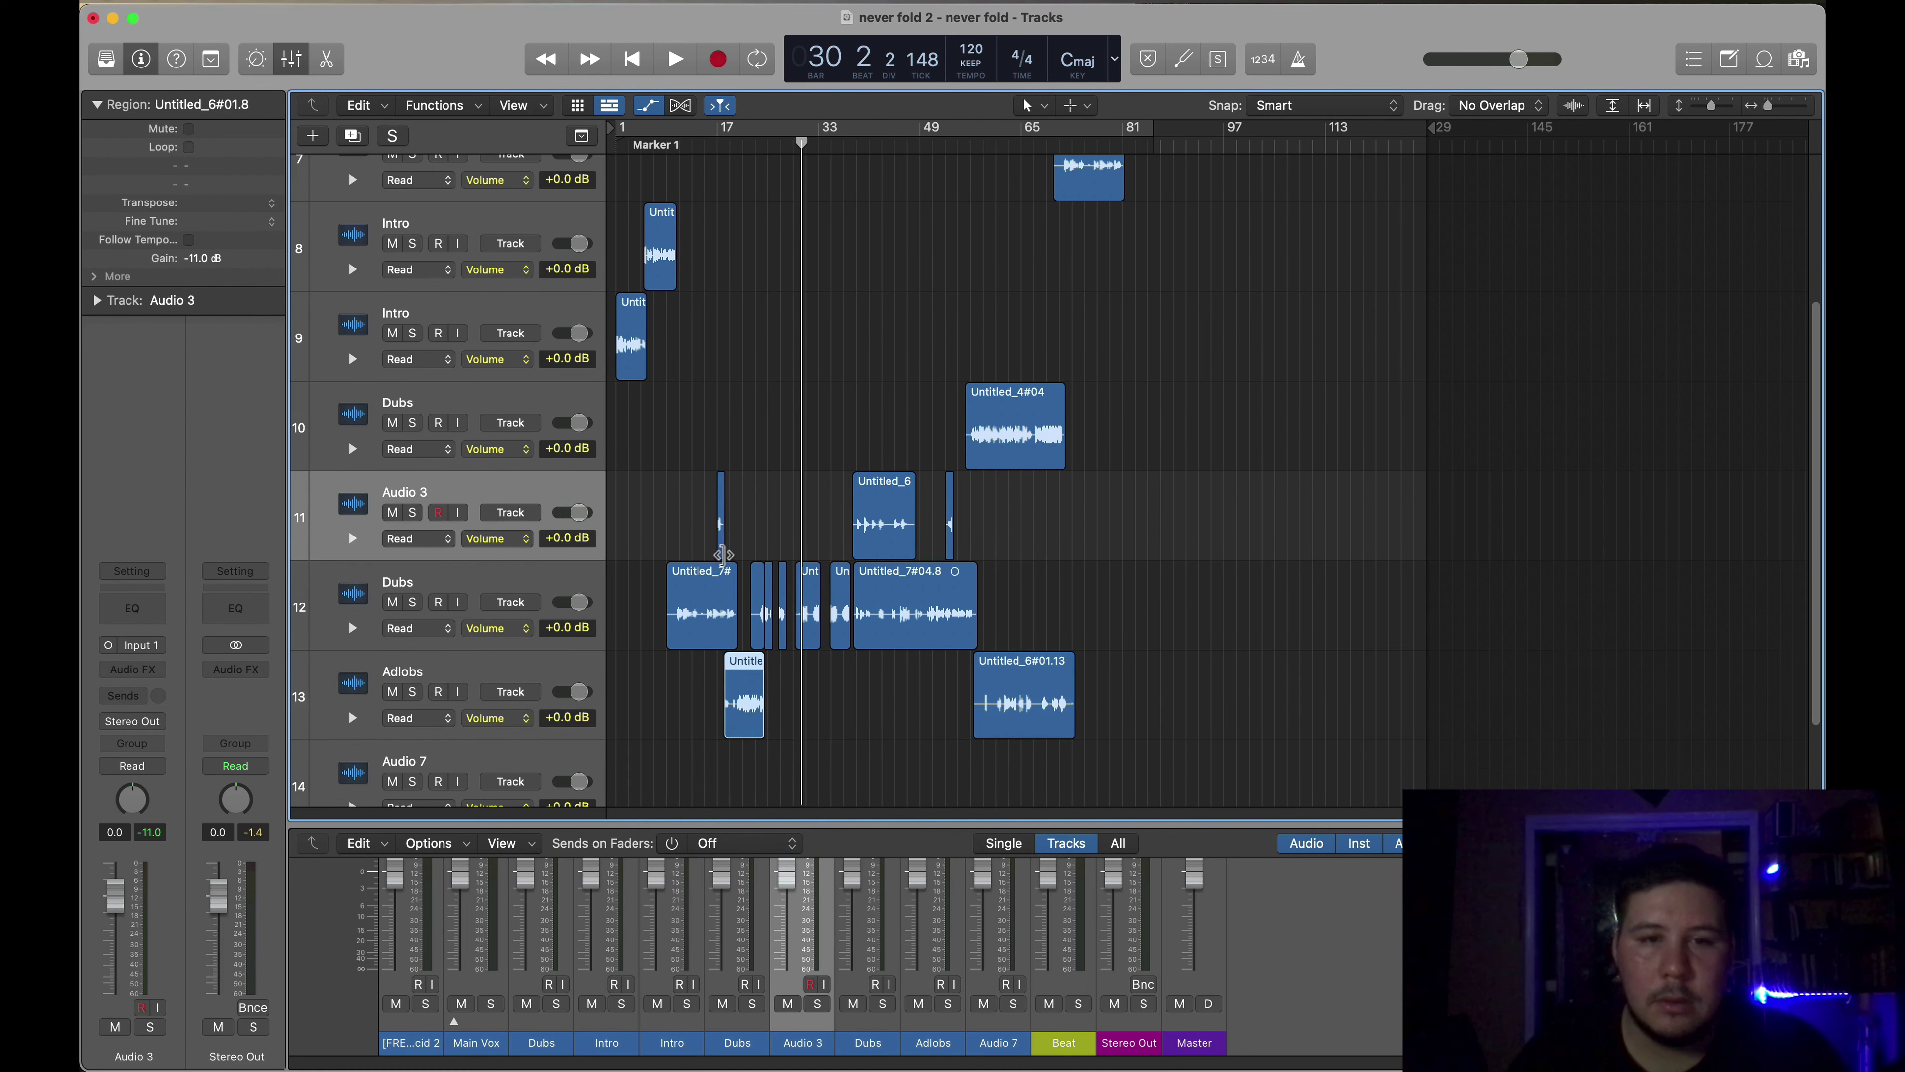
{"action": "scroll", "coordinate": [454, 413], "scroll_direction": "up", "scroll_amount": 3}
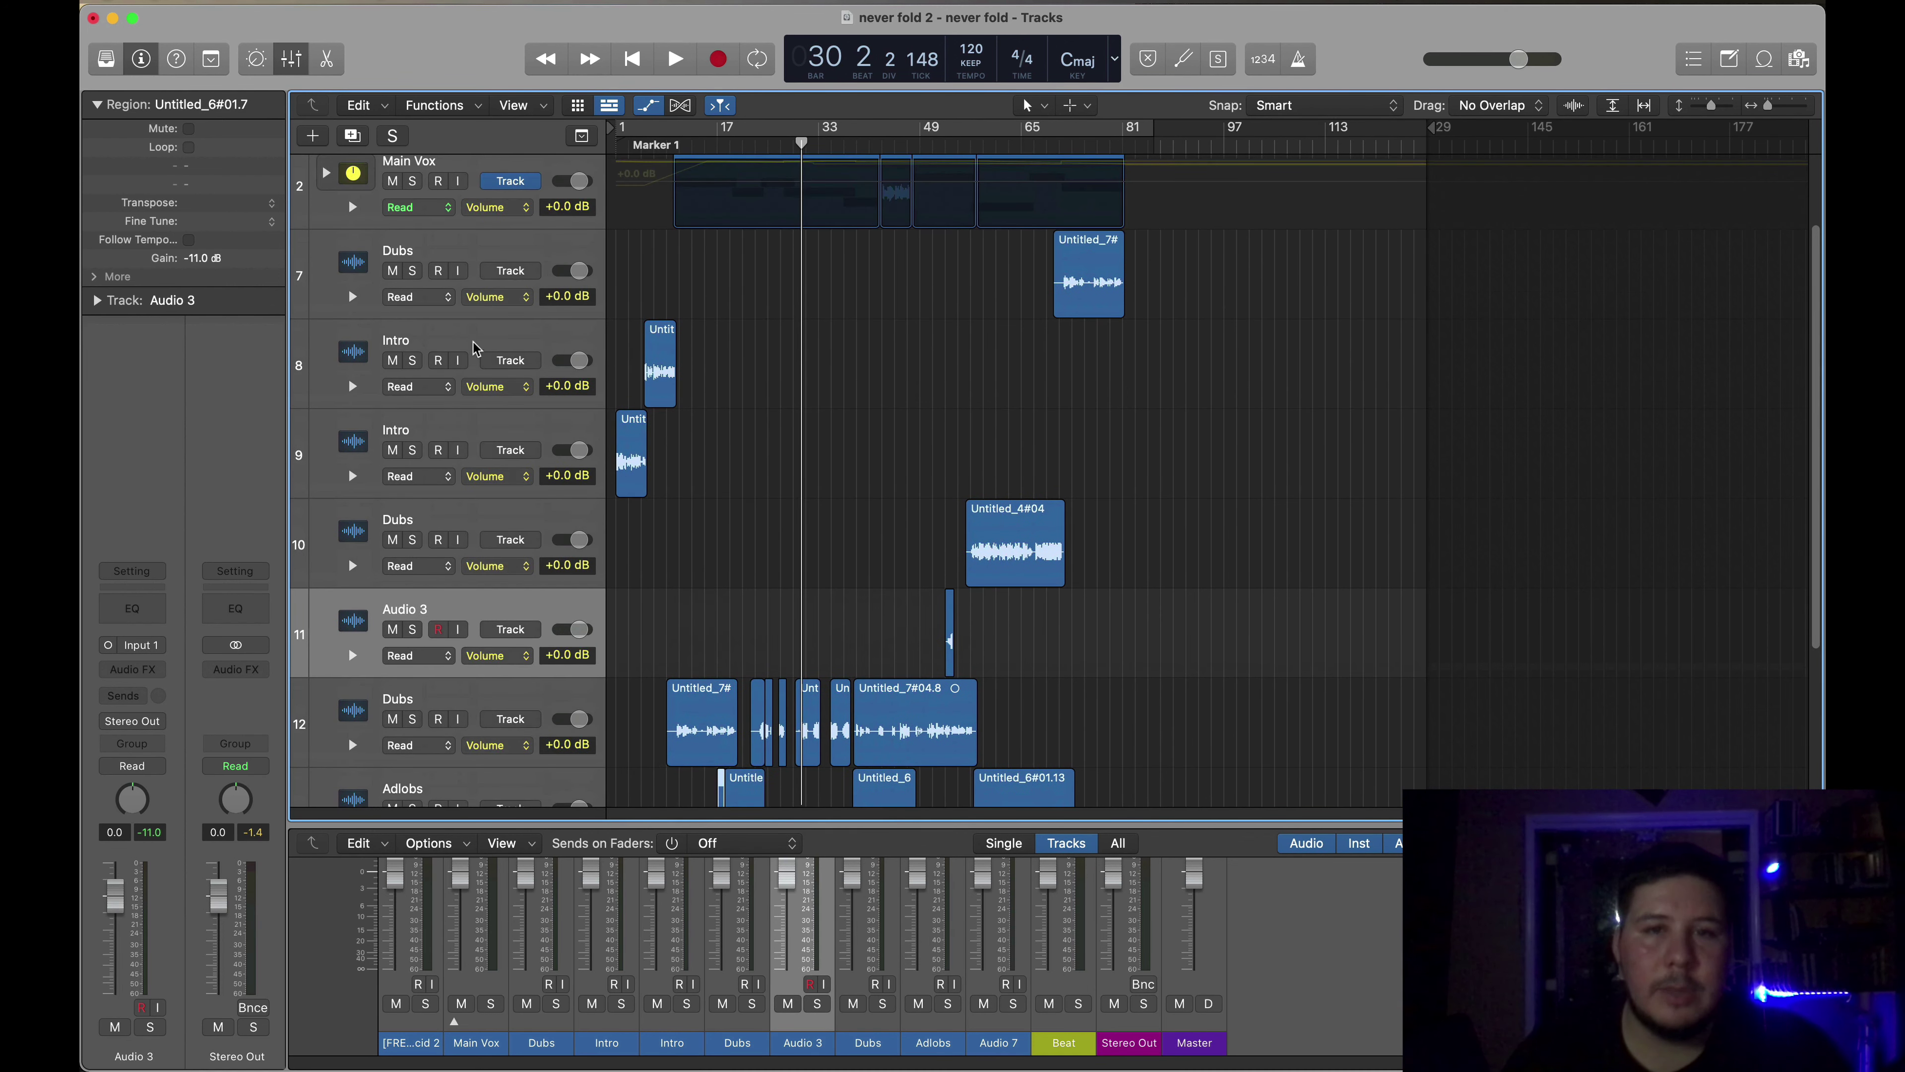
{"action": "scroll", "coordinate": [443, 381], "scroll_direction": "down", "scroll_amount": 1}
{"action": "scroll", "coordinate": [444, 387], "scroll_direction": "down", "scroll_amount": 1}
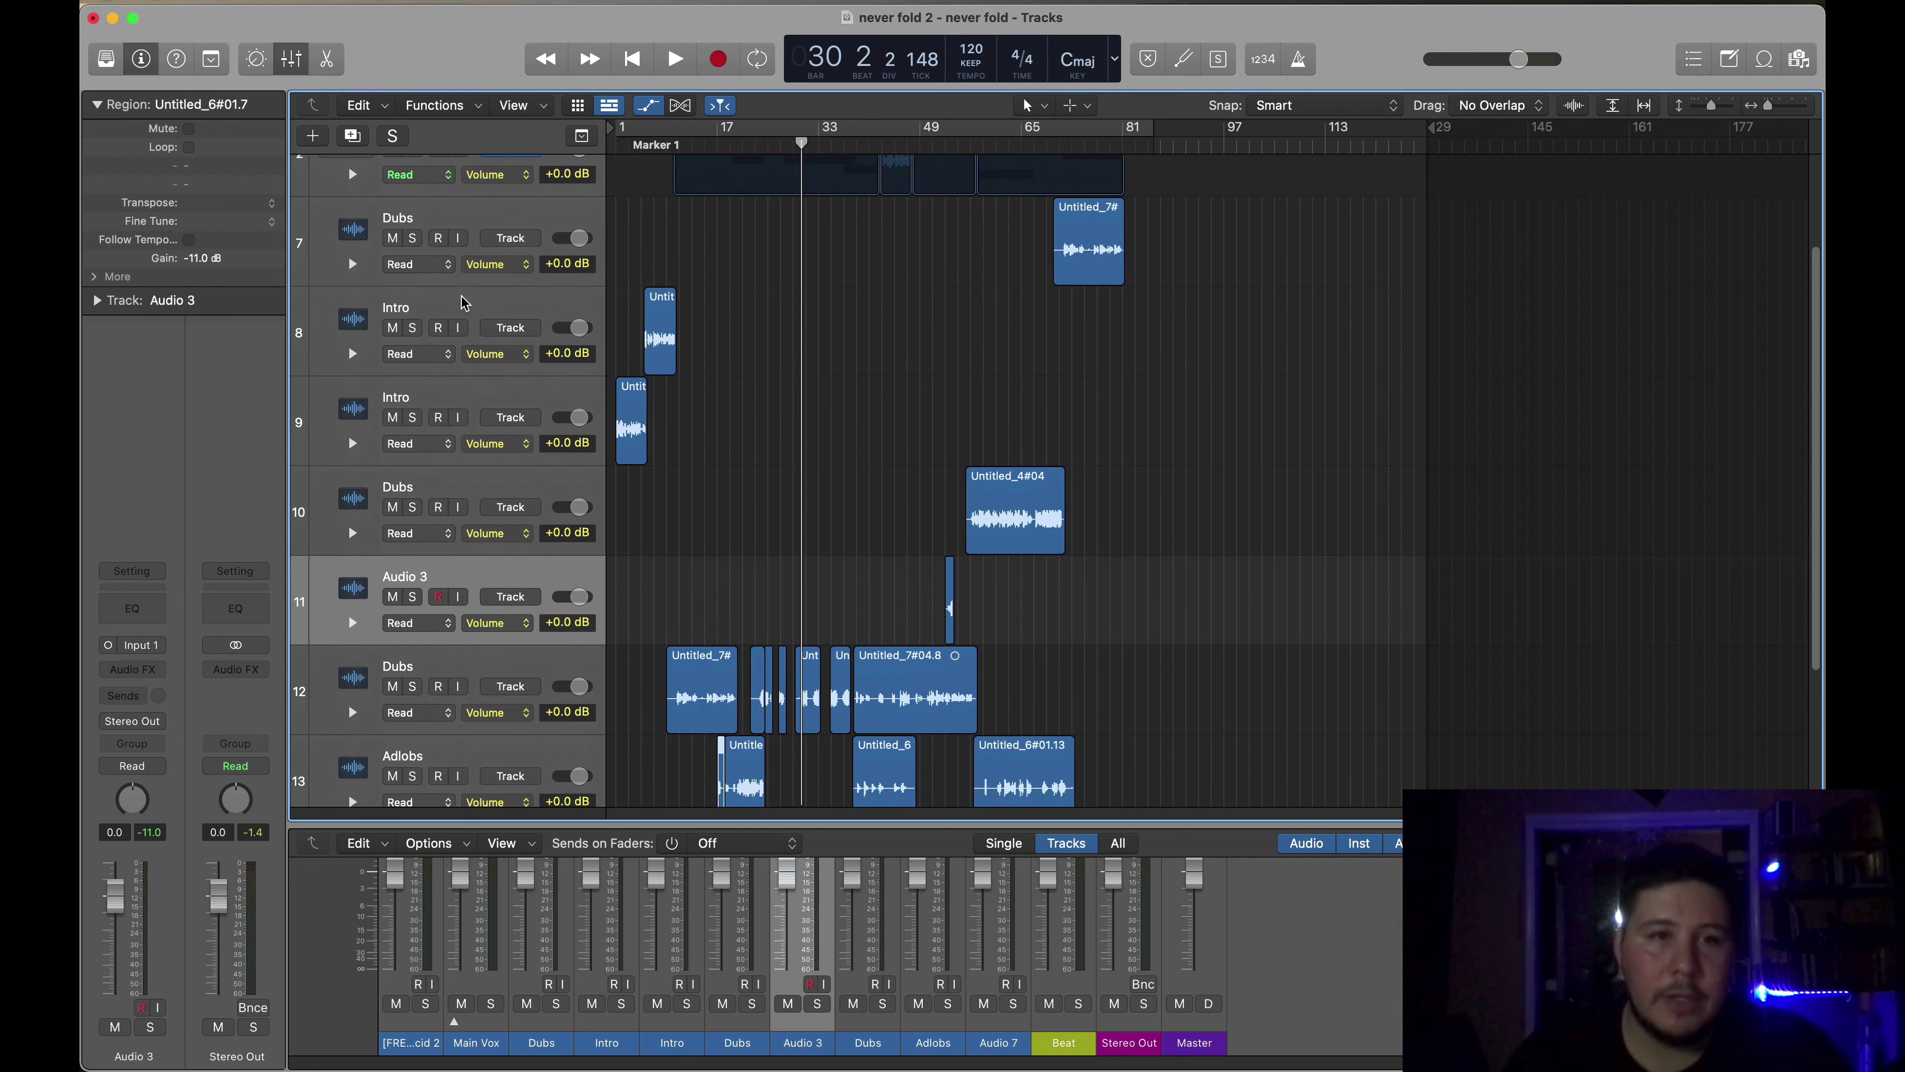
- Rename the Dubs track directly below the Main Vox stack as Outro
{"action": "left_click", "coordinate": [450, 319]}
{"action": "double_click", "coordinate": [458, 216]}
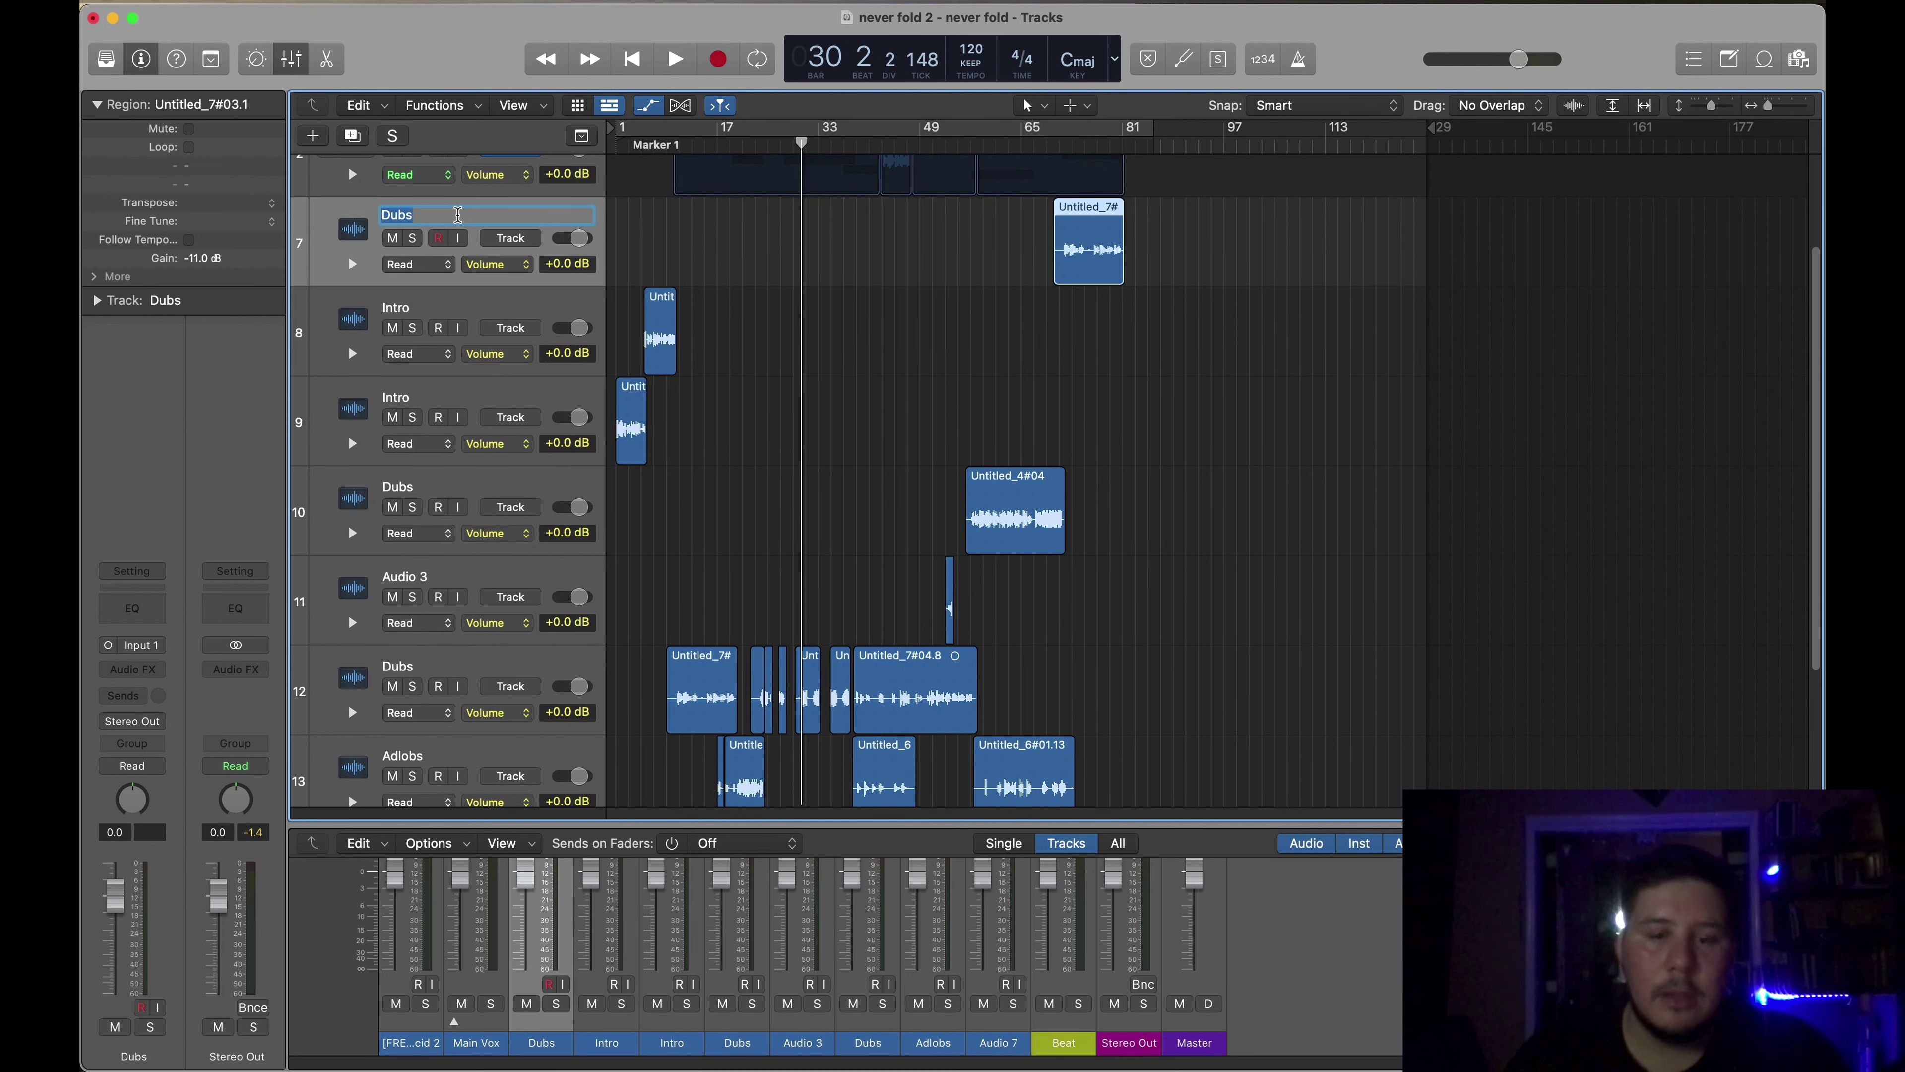
{"action": "type", "text": "Outro"}
{"action": "key", "text": "Return"}
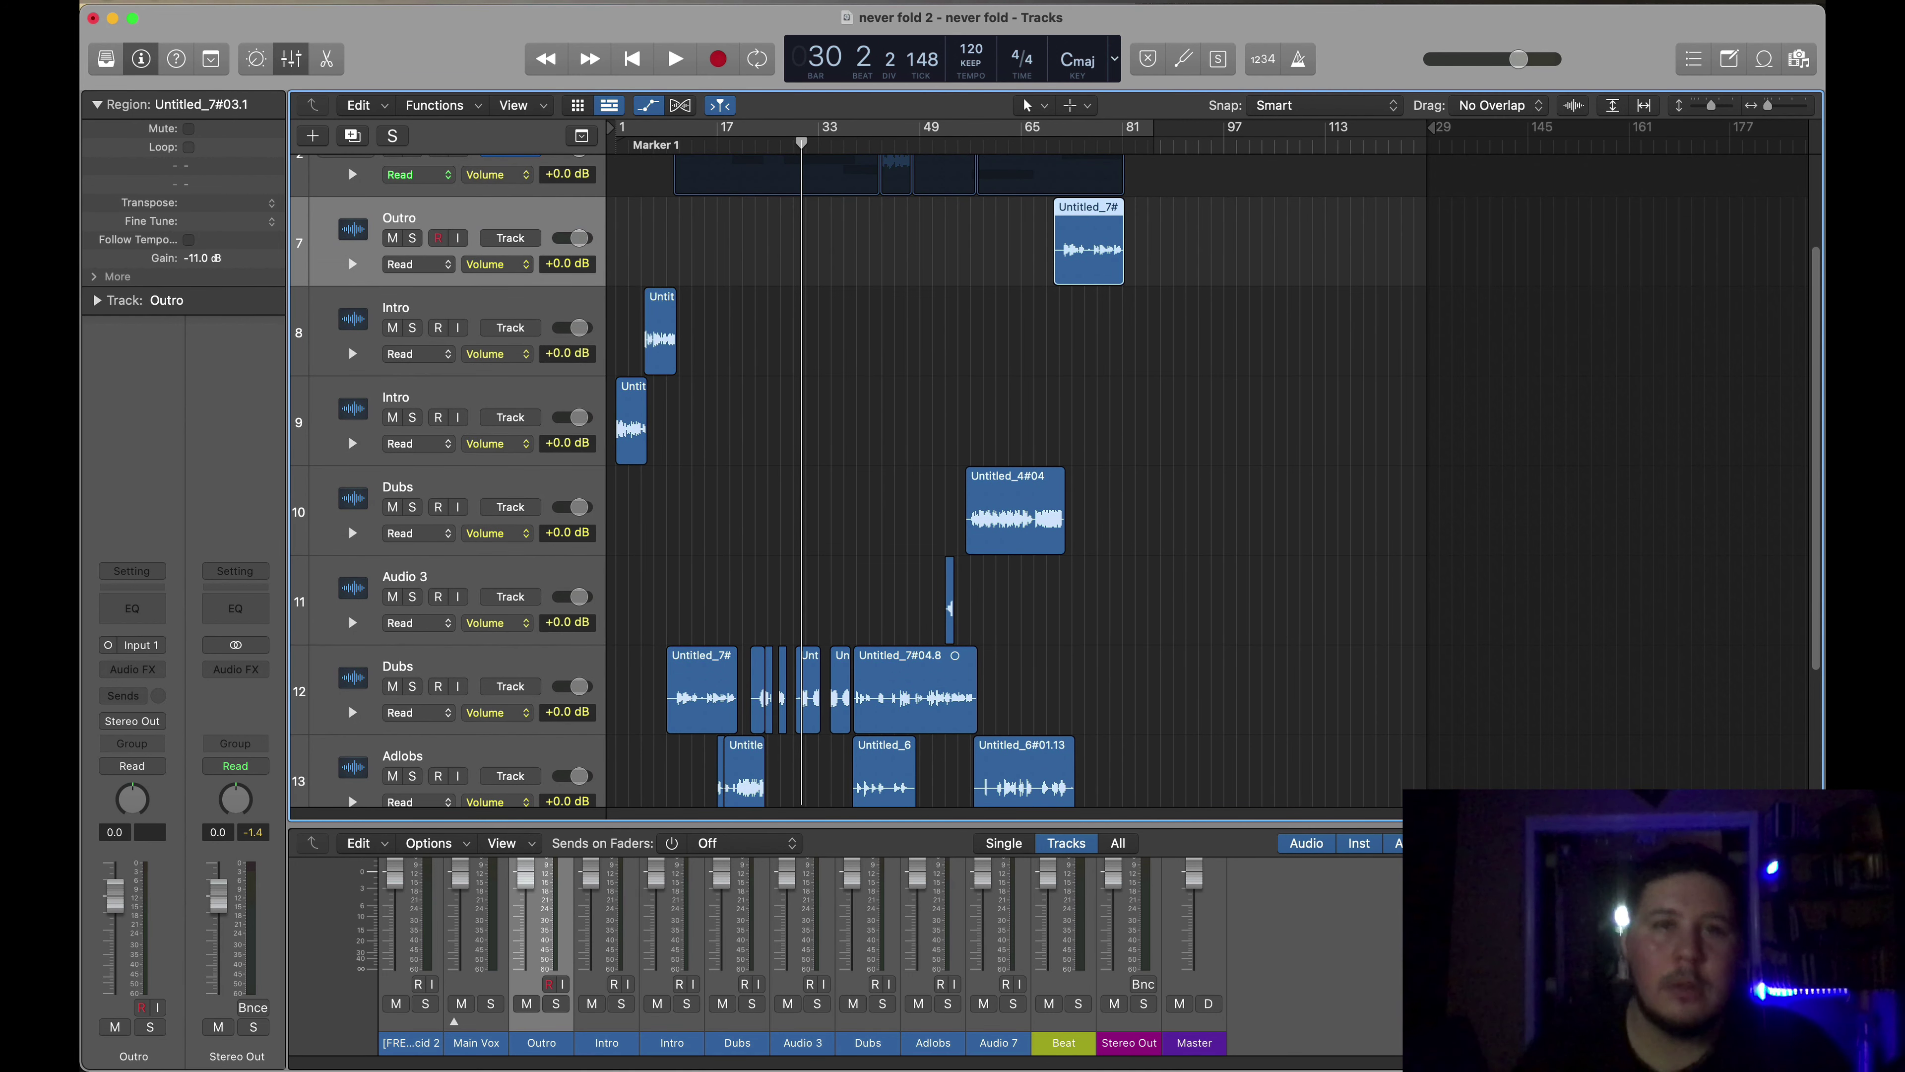
- Select the Outro track with the two Intro tracks and move them below the Adlobs track
{"action": "key", "text": "shift+Down"}
{"action": "key", "text": "shift+Down"}
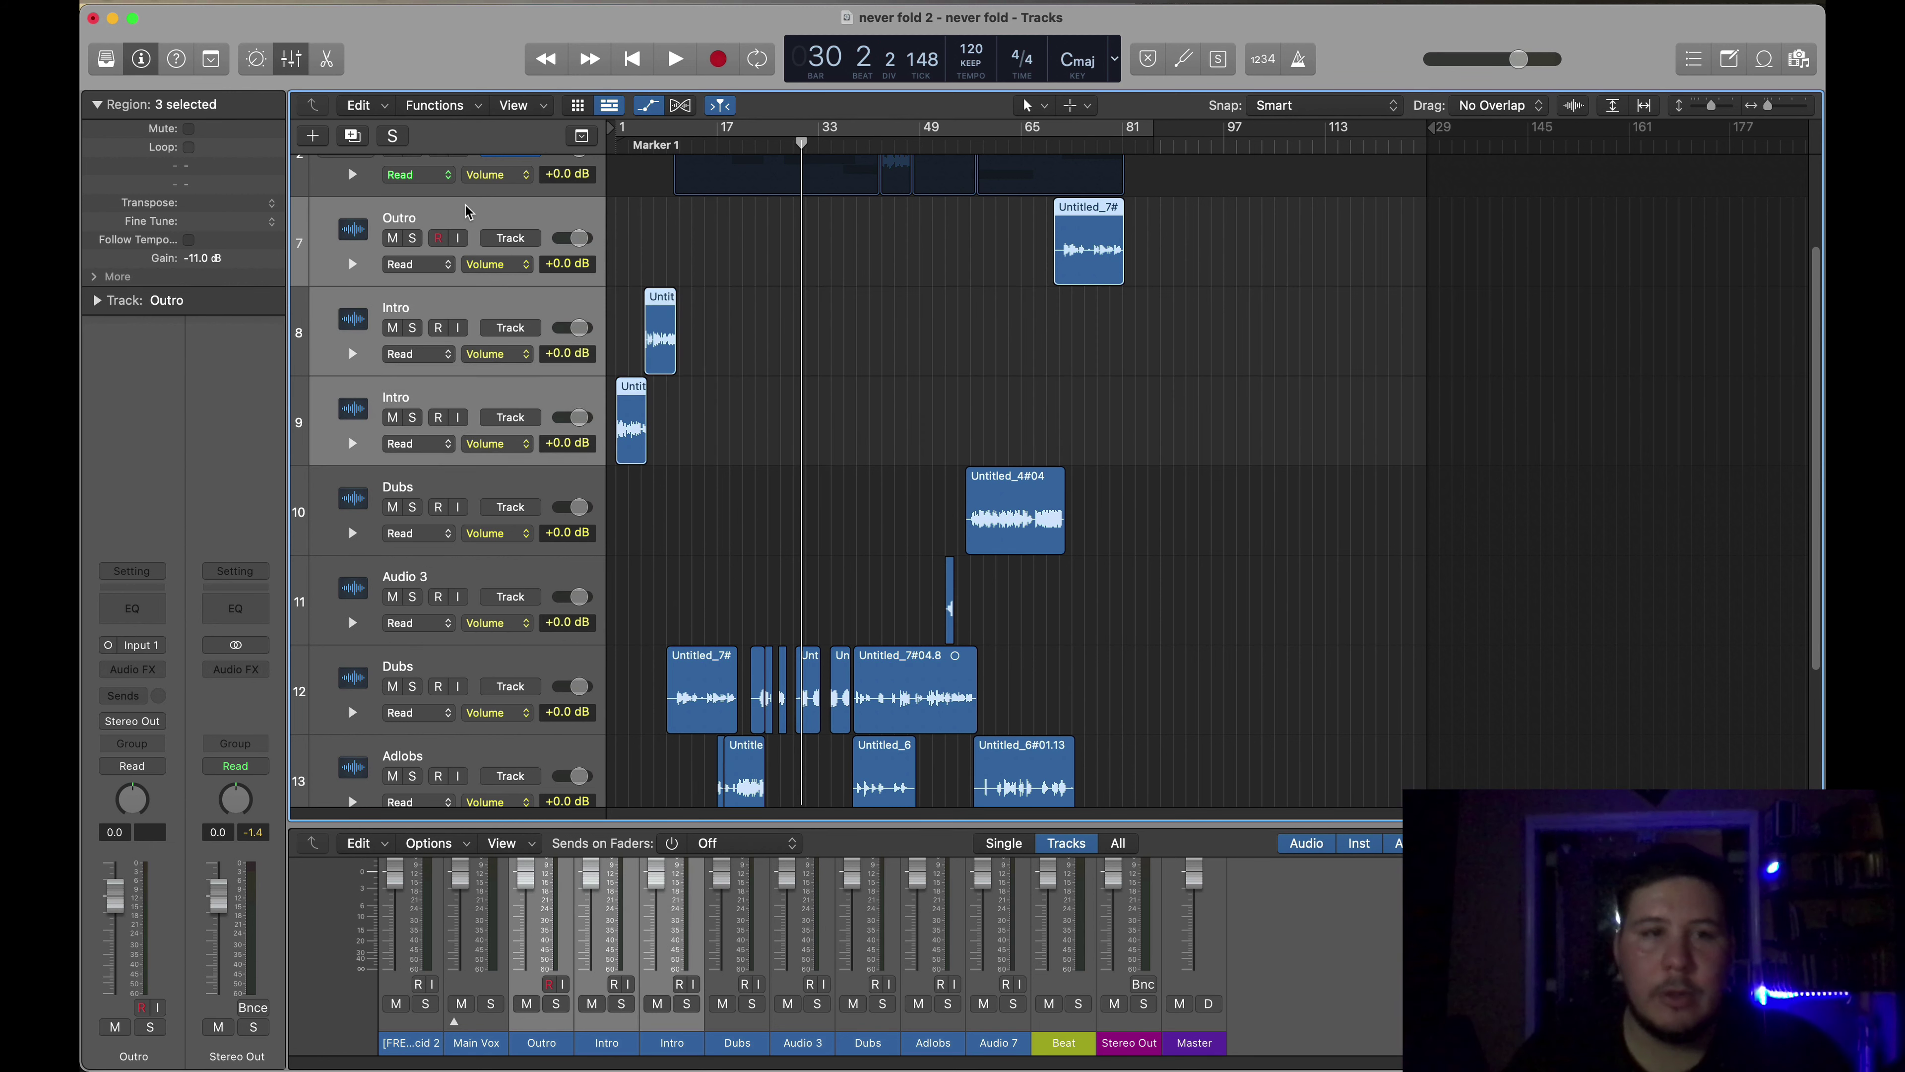
{"action": "scroll", "coordinate": [465, 212], "scroll_direction": "down", "scroll_amount": 2}
{"action": "scroll", "coordinate": [459, 245], "scroll_direction": "up", "scroll_amount": 1}
{"action": "left_click_drag", "start_coordinate": [464, 188], "coordinate": [450, 780]}
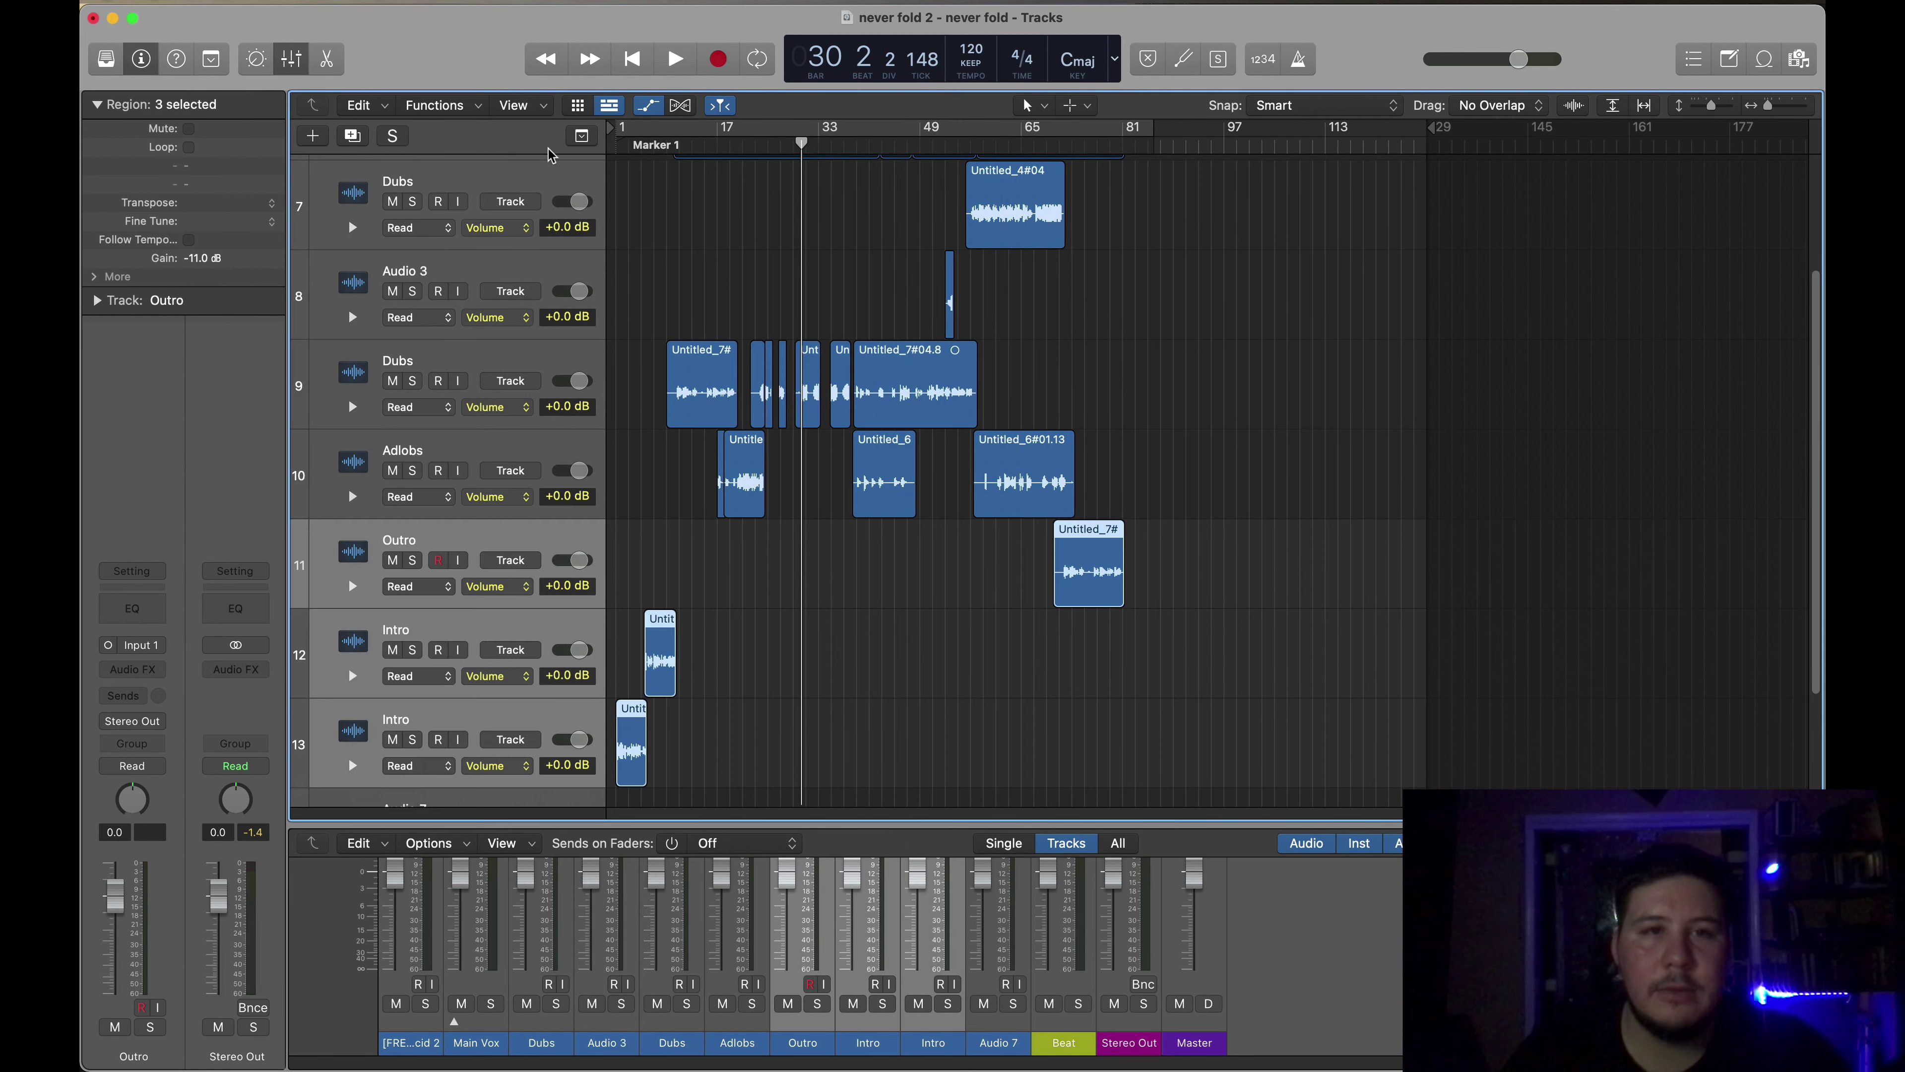
- Hide track automation and clear the region selection
{"action": "left_click", "coordinate": [651, 106]}
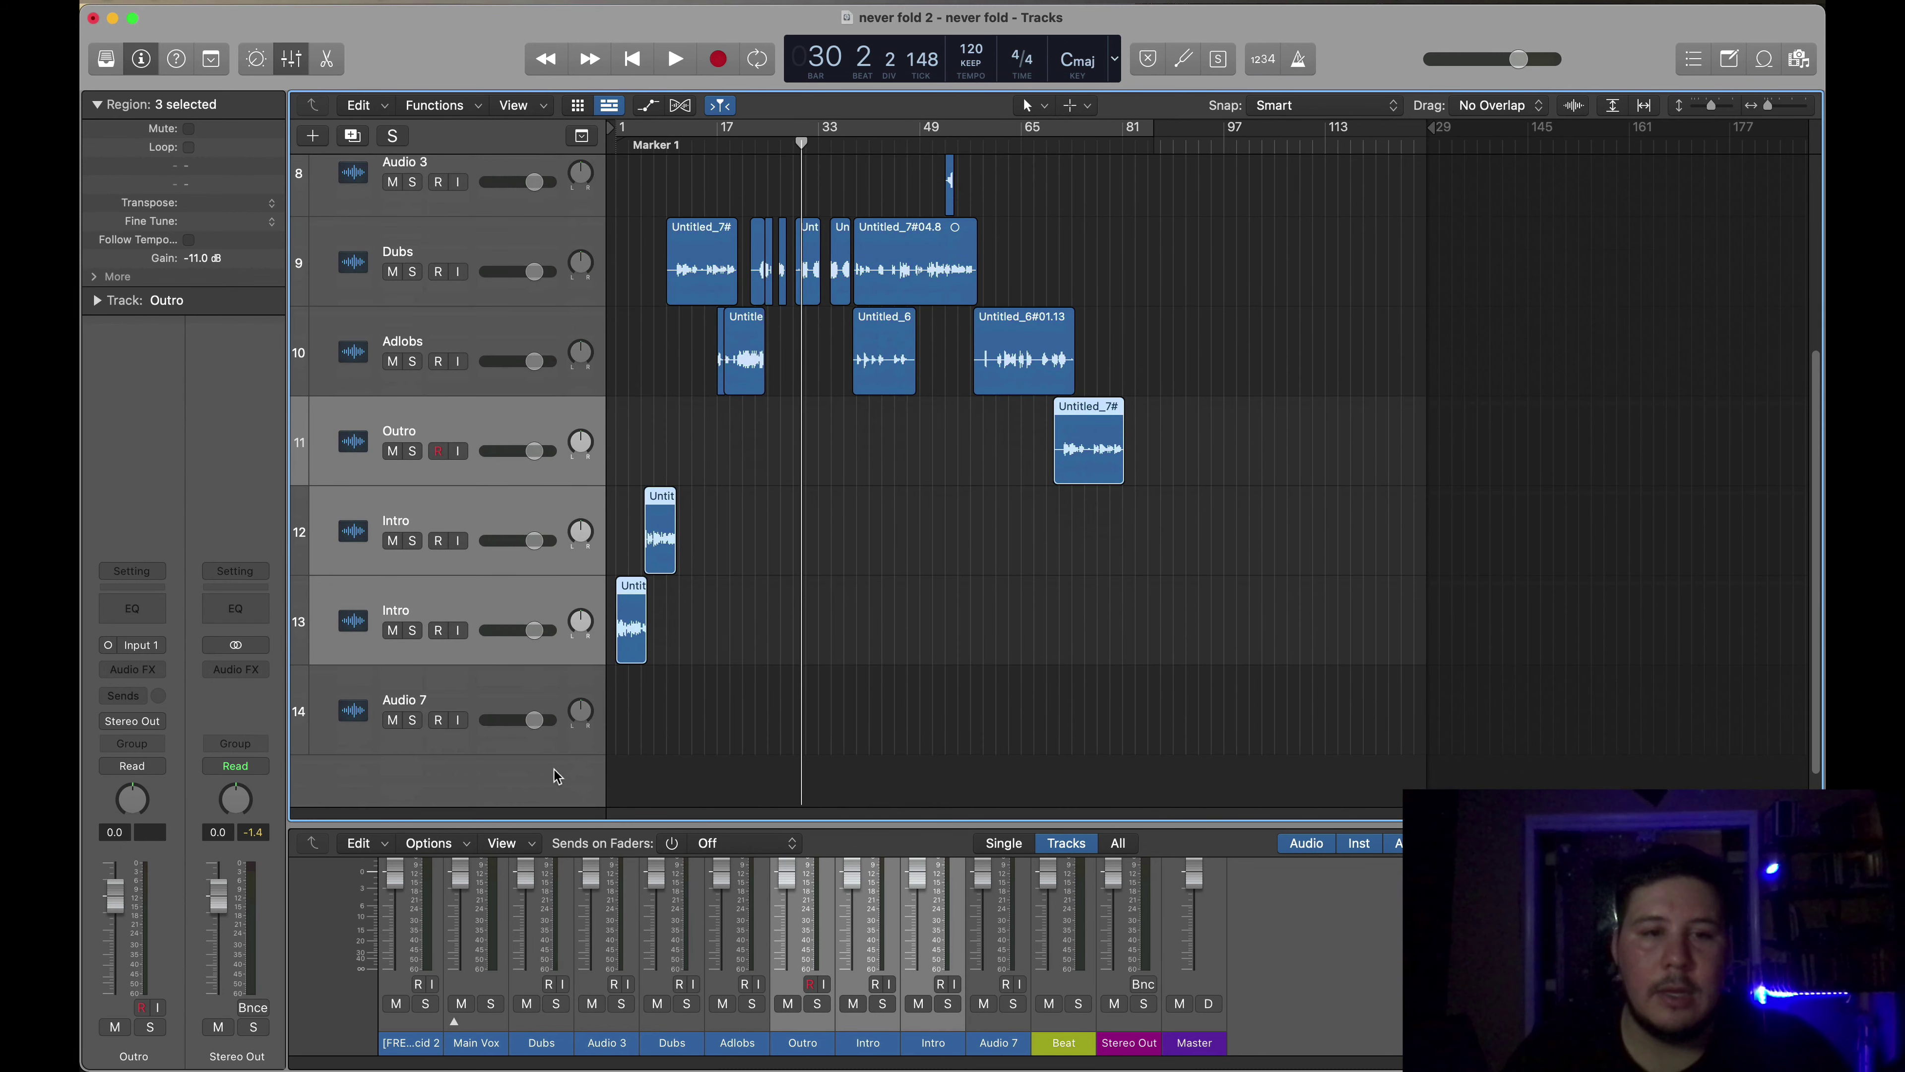
{"action": "left_click", "coordinate": [801, 717]}
{"action": "scroll", "coordinate": [458, 447], "scroll_direction": "up", "scroll_amount": 5}
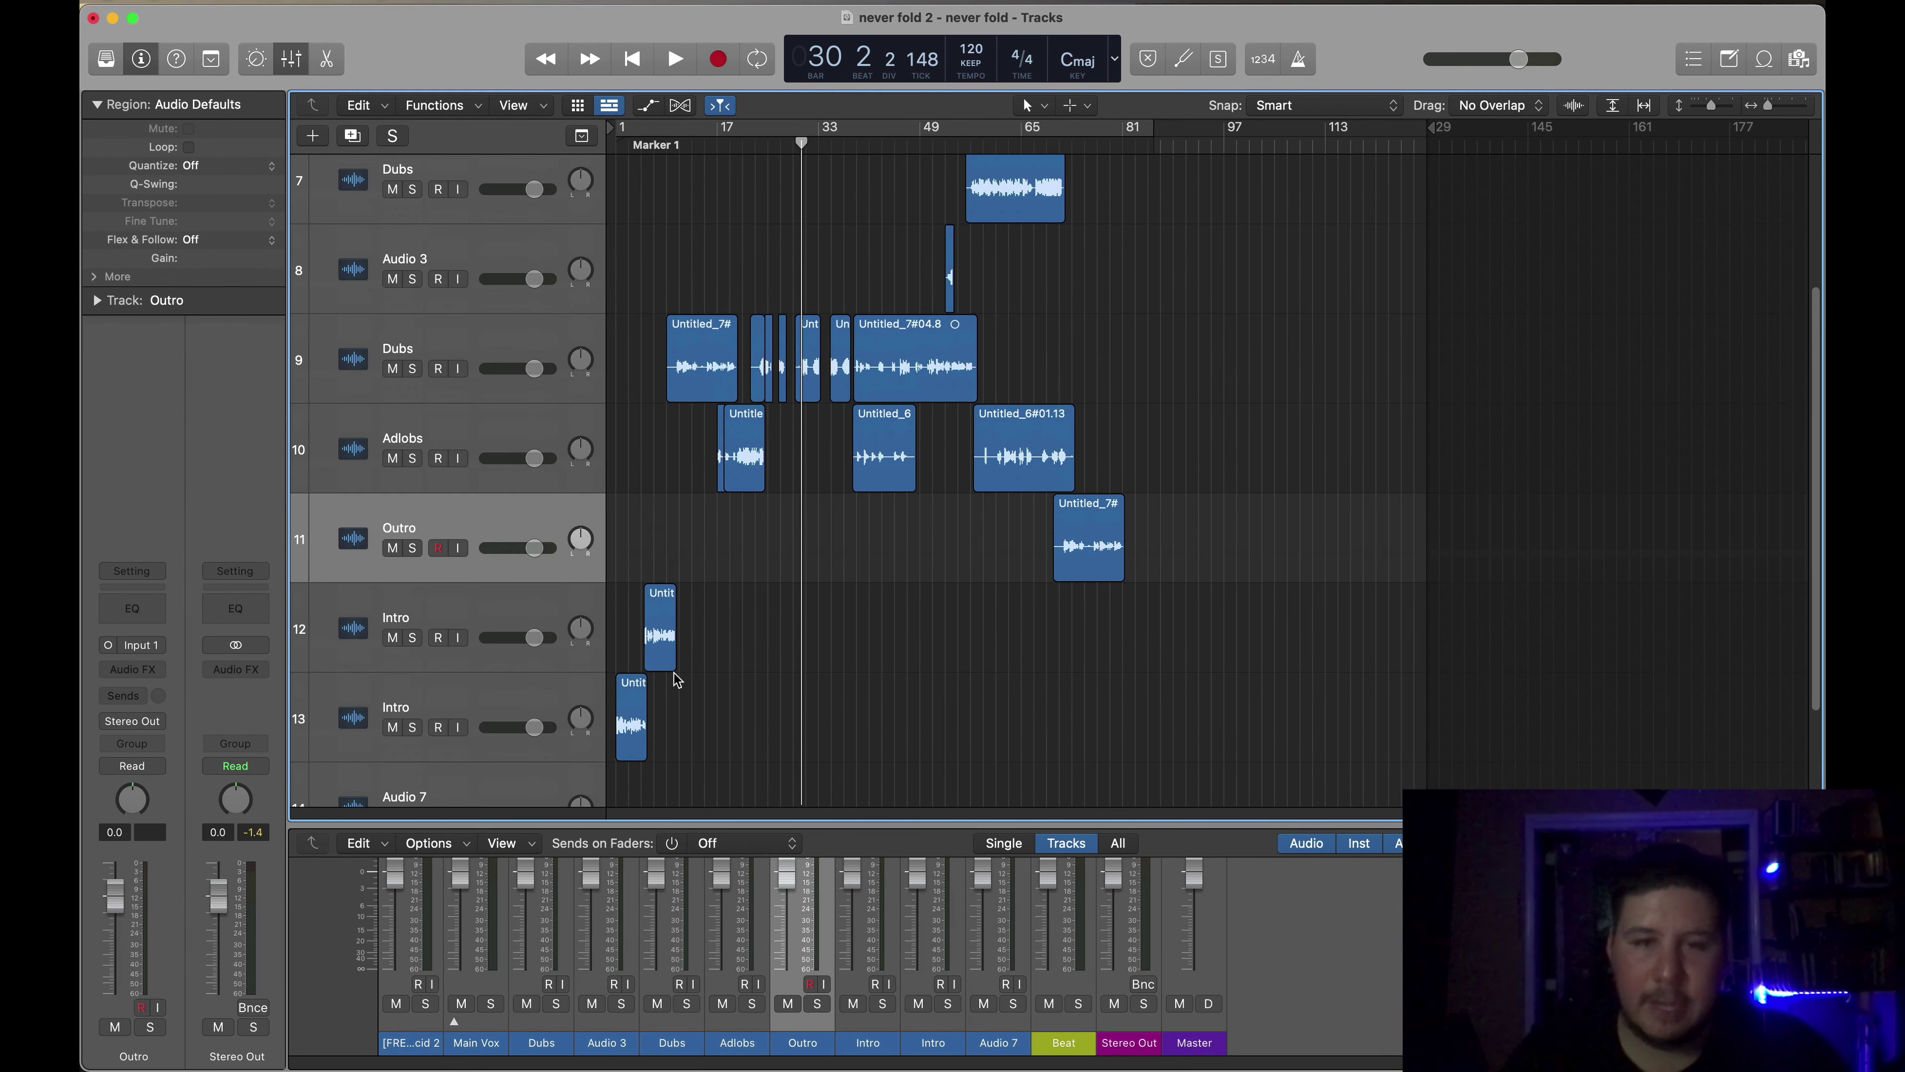
{"action": "scroll", "coordinate": [774, 408], "scroll_direction": "up", "scroll_amount": 2}
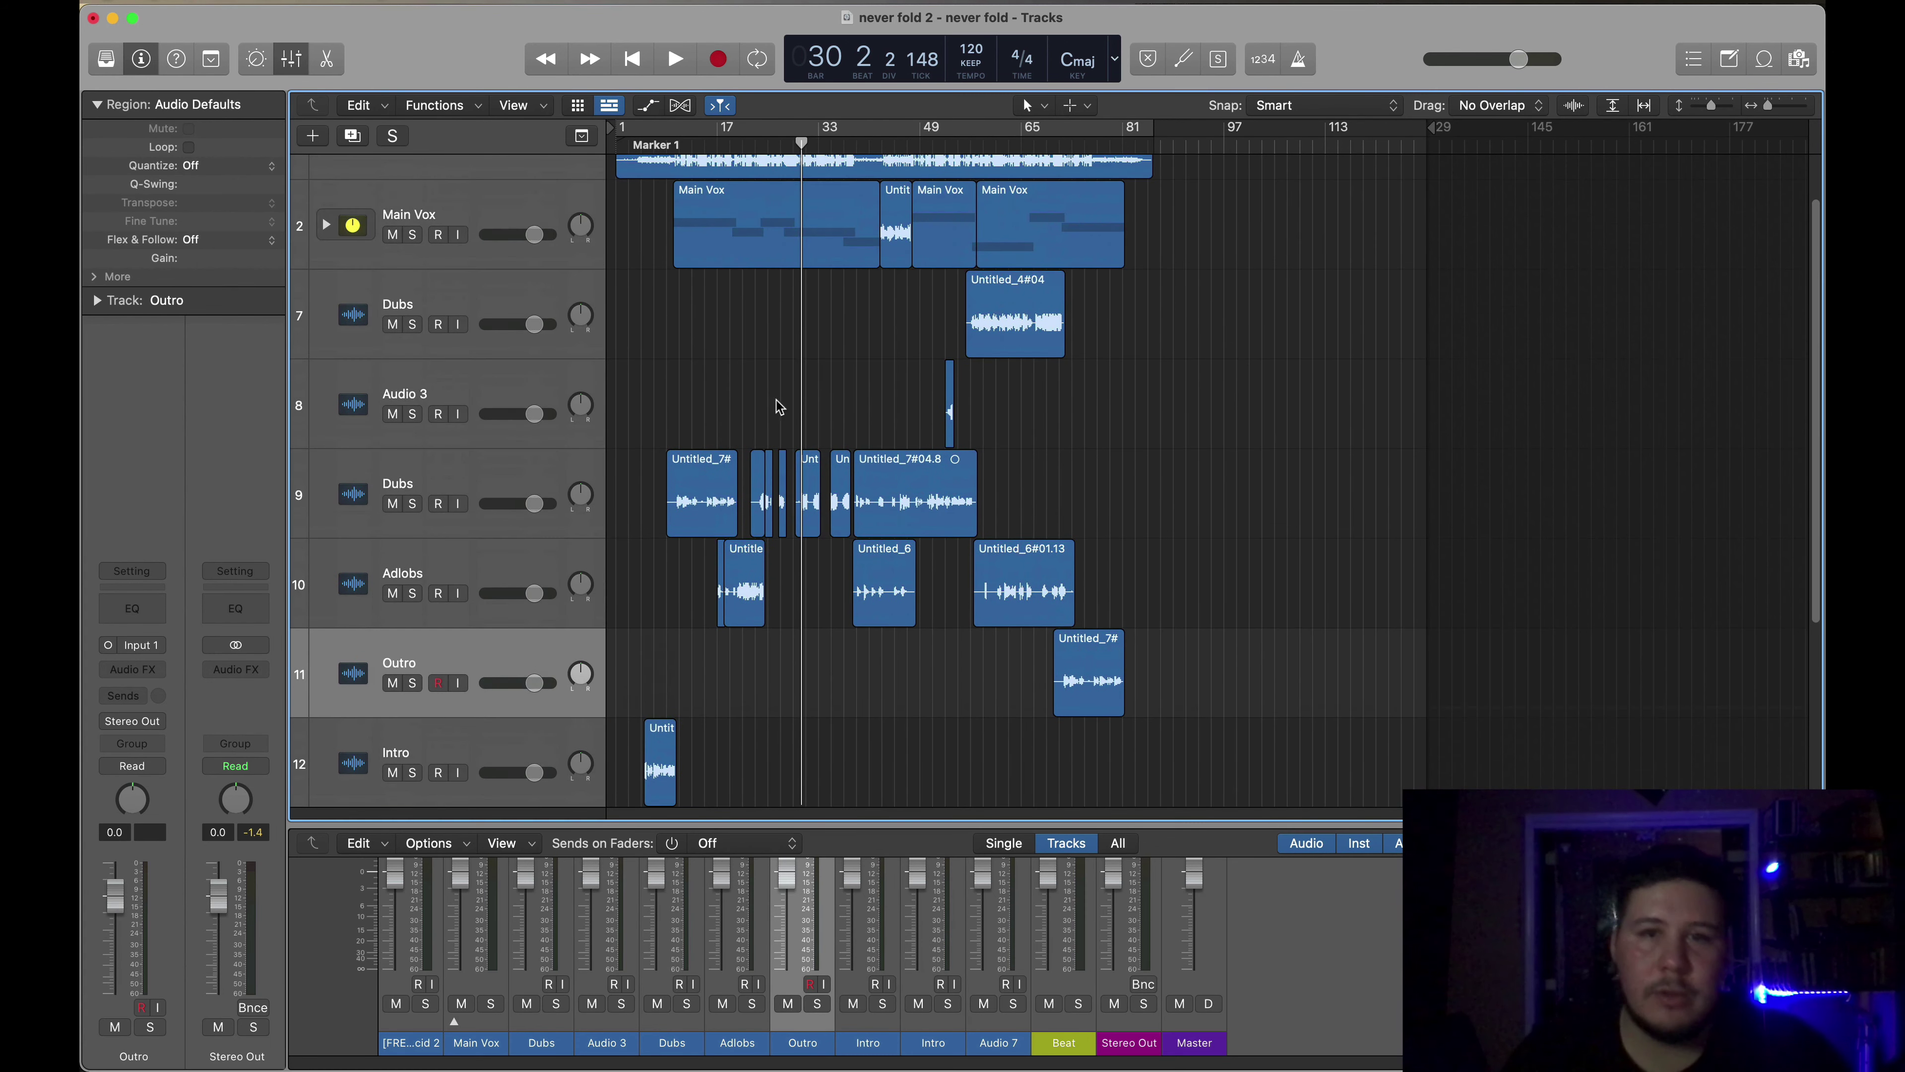
{"action": "double_click", "coordinate": [466, 373]}
{"action": "left_click", "coordinate": [705, 459]}
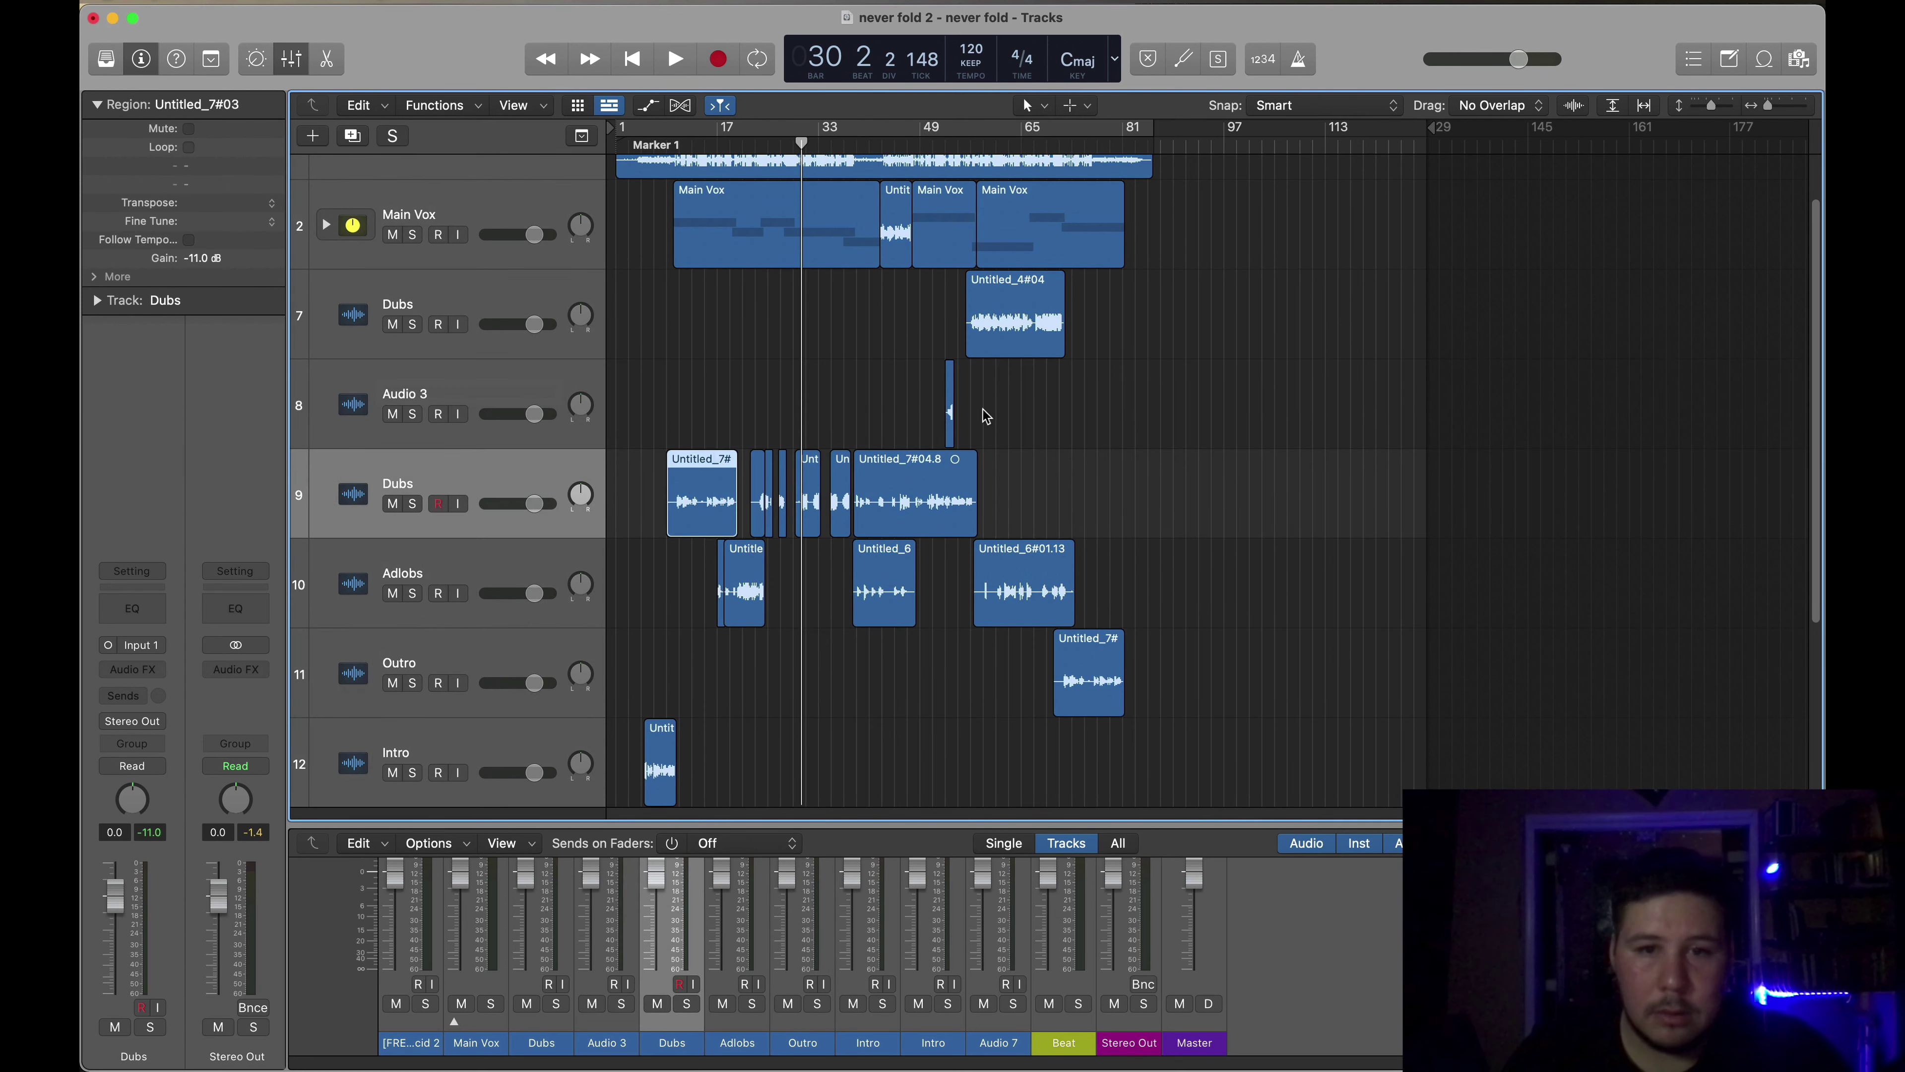
{"action": "left_click", "coordinate": [997, 406]}
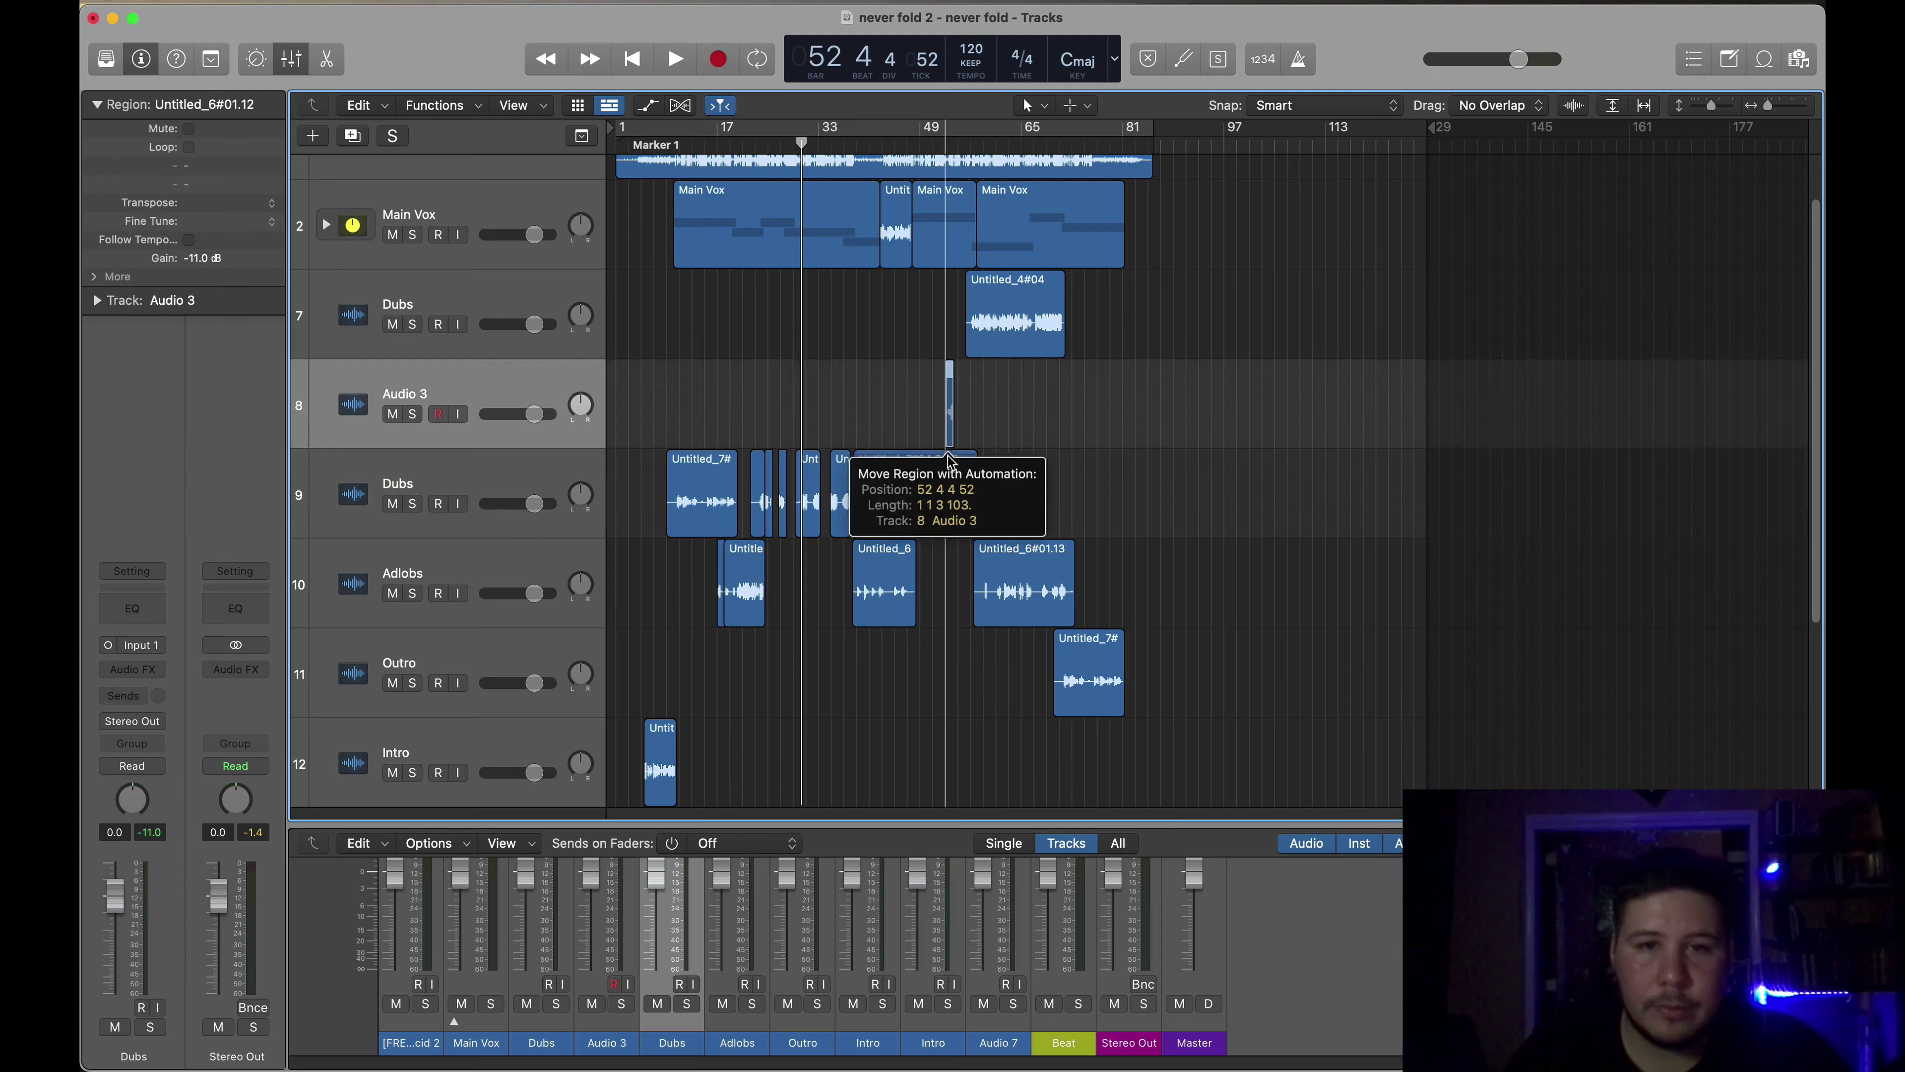
- Move the short region near bar 52 from Audio 3 down to Adlobs and delete the emptied Audio 3 track
{"action": "left_click_drag", "start_coordinate": [950, 395], "coordinate": [948, 557]}
{"action": "double_click", "coordinate": [496, 477]}
{"action": "left_click", "coordinate": [456, 368]}
{"action": "key", "text": "super+BackSpace"}
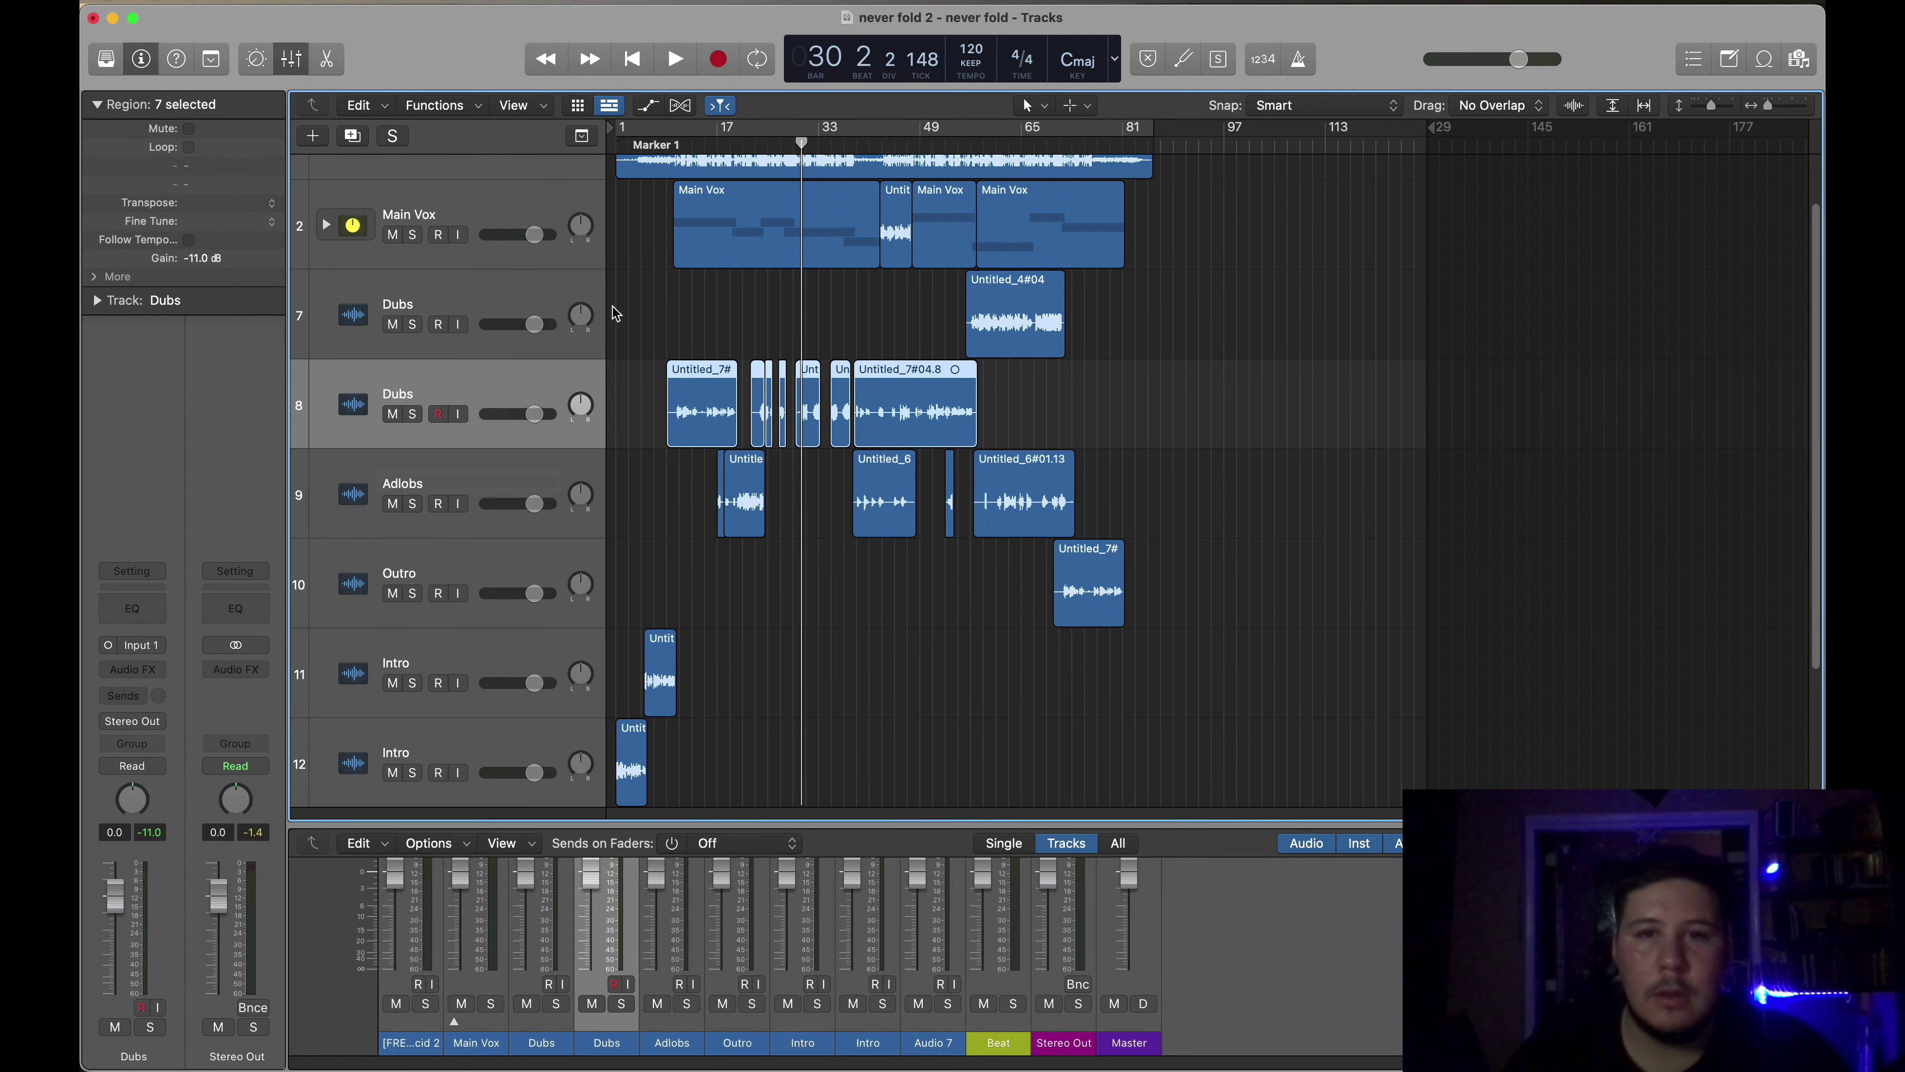
- Try to route both Dubs tracks below Main Vox to Bus 3 and open the new bus channel's name for editing
{"action": "scroll", "coordinate": [613, 307], "scroll_direction": "up", "scroll_amount": 1}
{"action": "scroll", "coordinate": [613, 307], "scroll_direction": "down", "scroll_amount": 3}
{"action": "scroll", "coordinate": [613, 307], "scroll_direction": "up", "scroll_amount": 2}
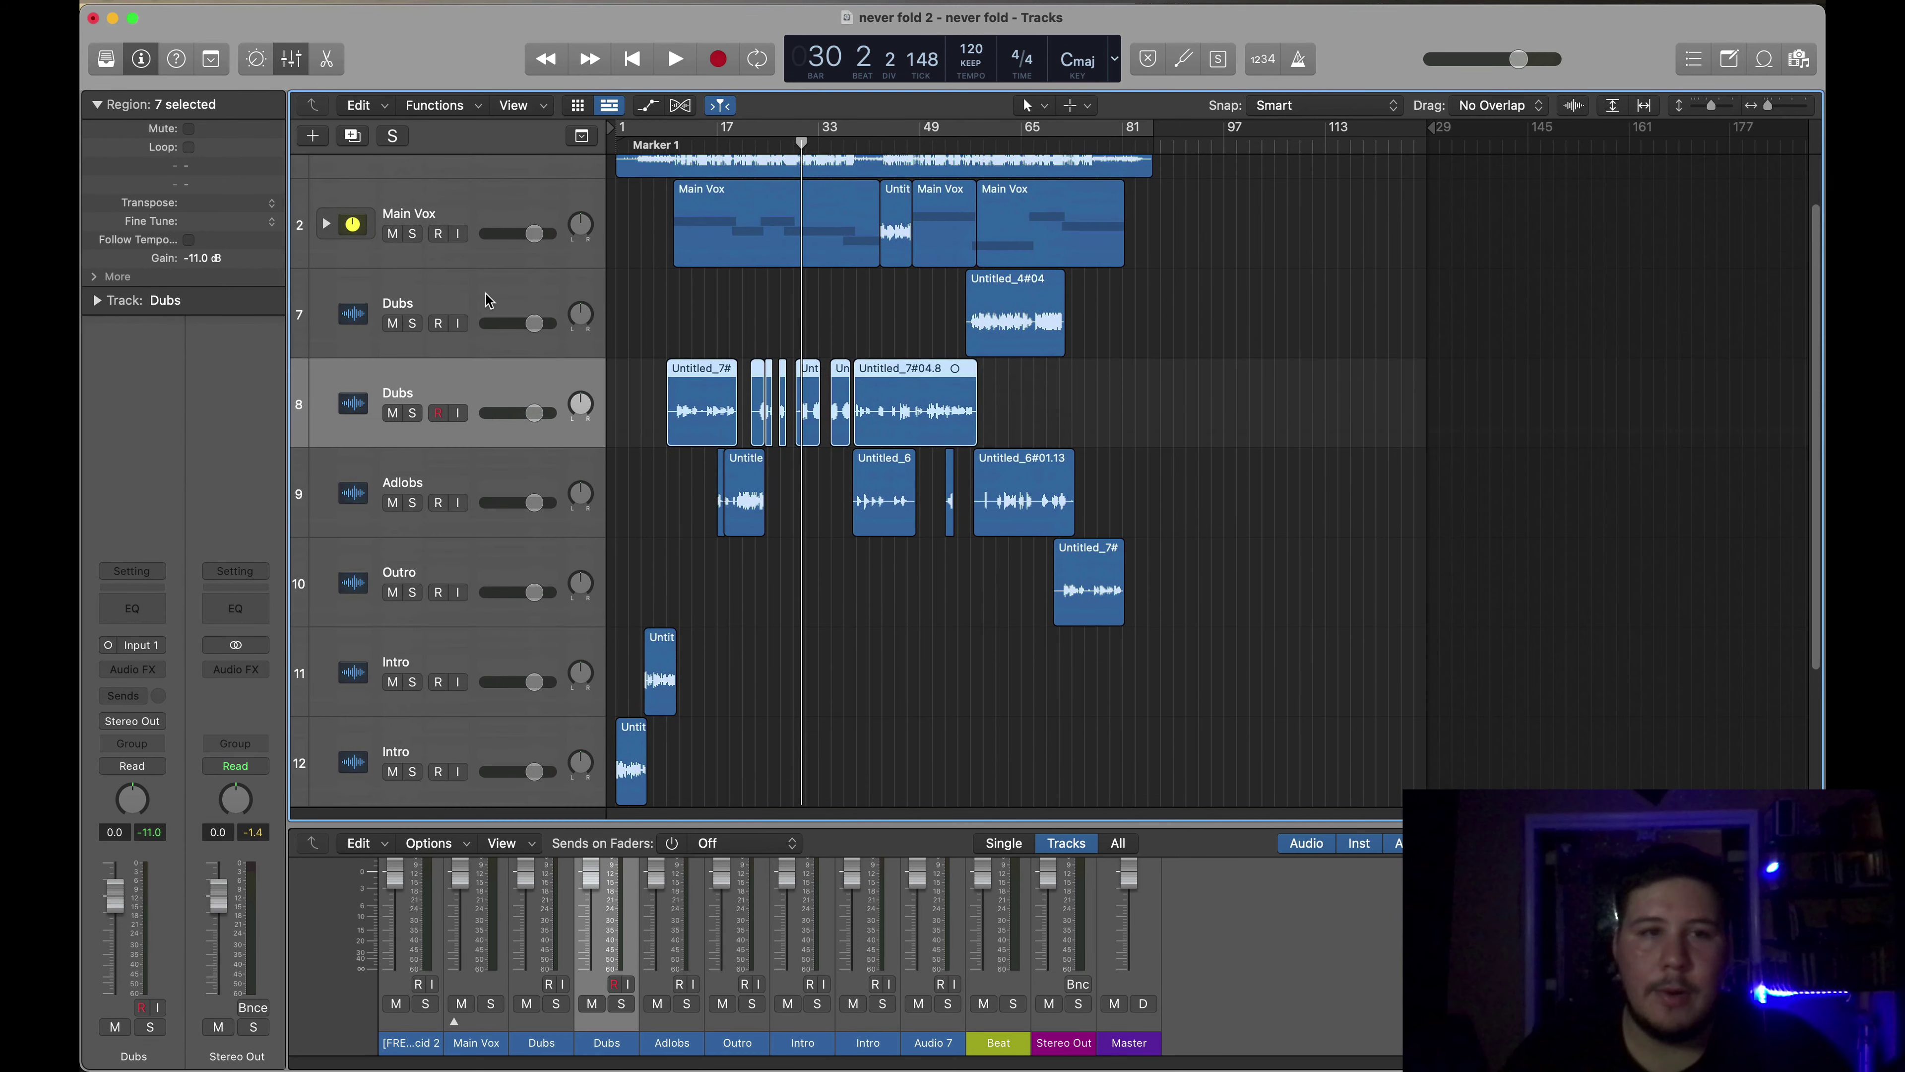
{"action": "left_click", "coordinate": [484, 293]}
{"action": "key", "text": "shift+Down"}
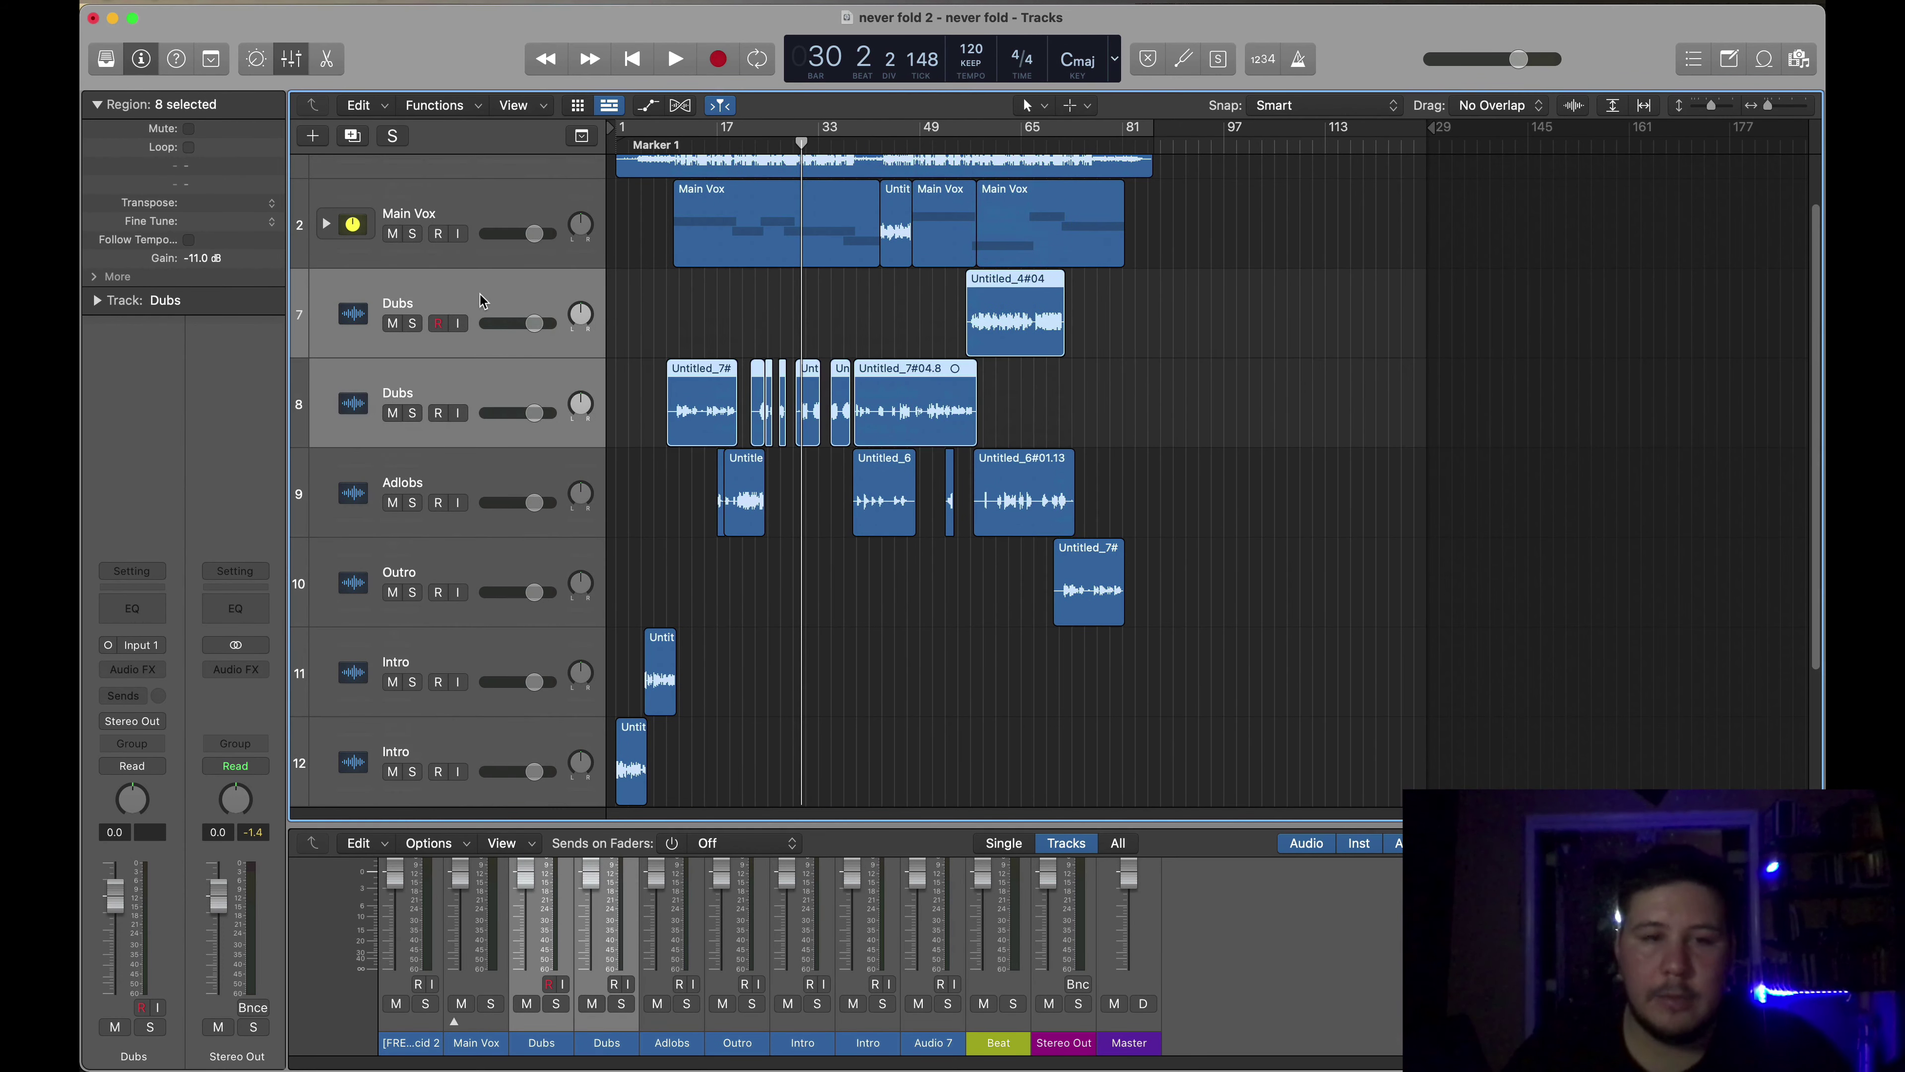
{"action": "left_click_drag", "start_coordinate": [510, 824], "coordinate": [511, 490]}
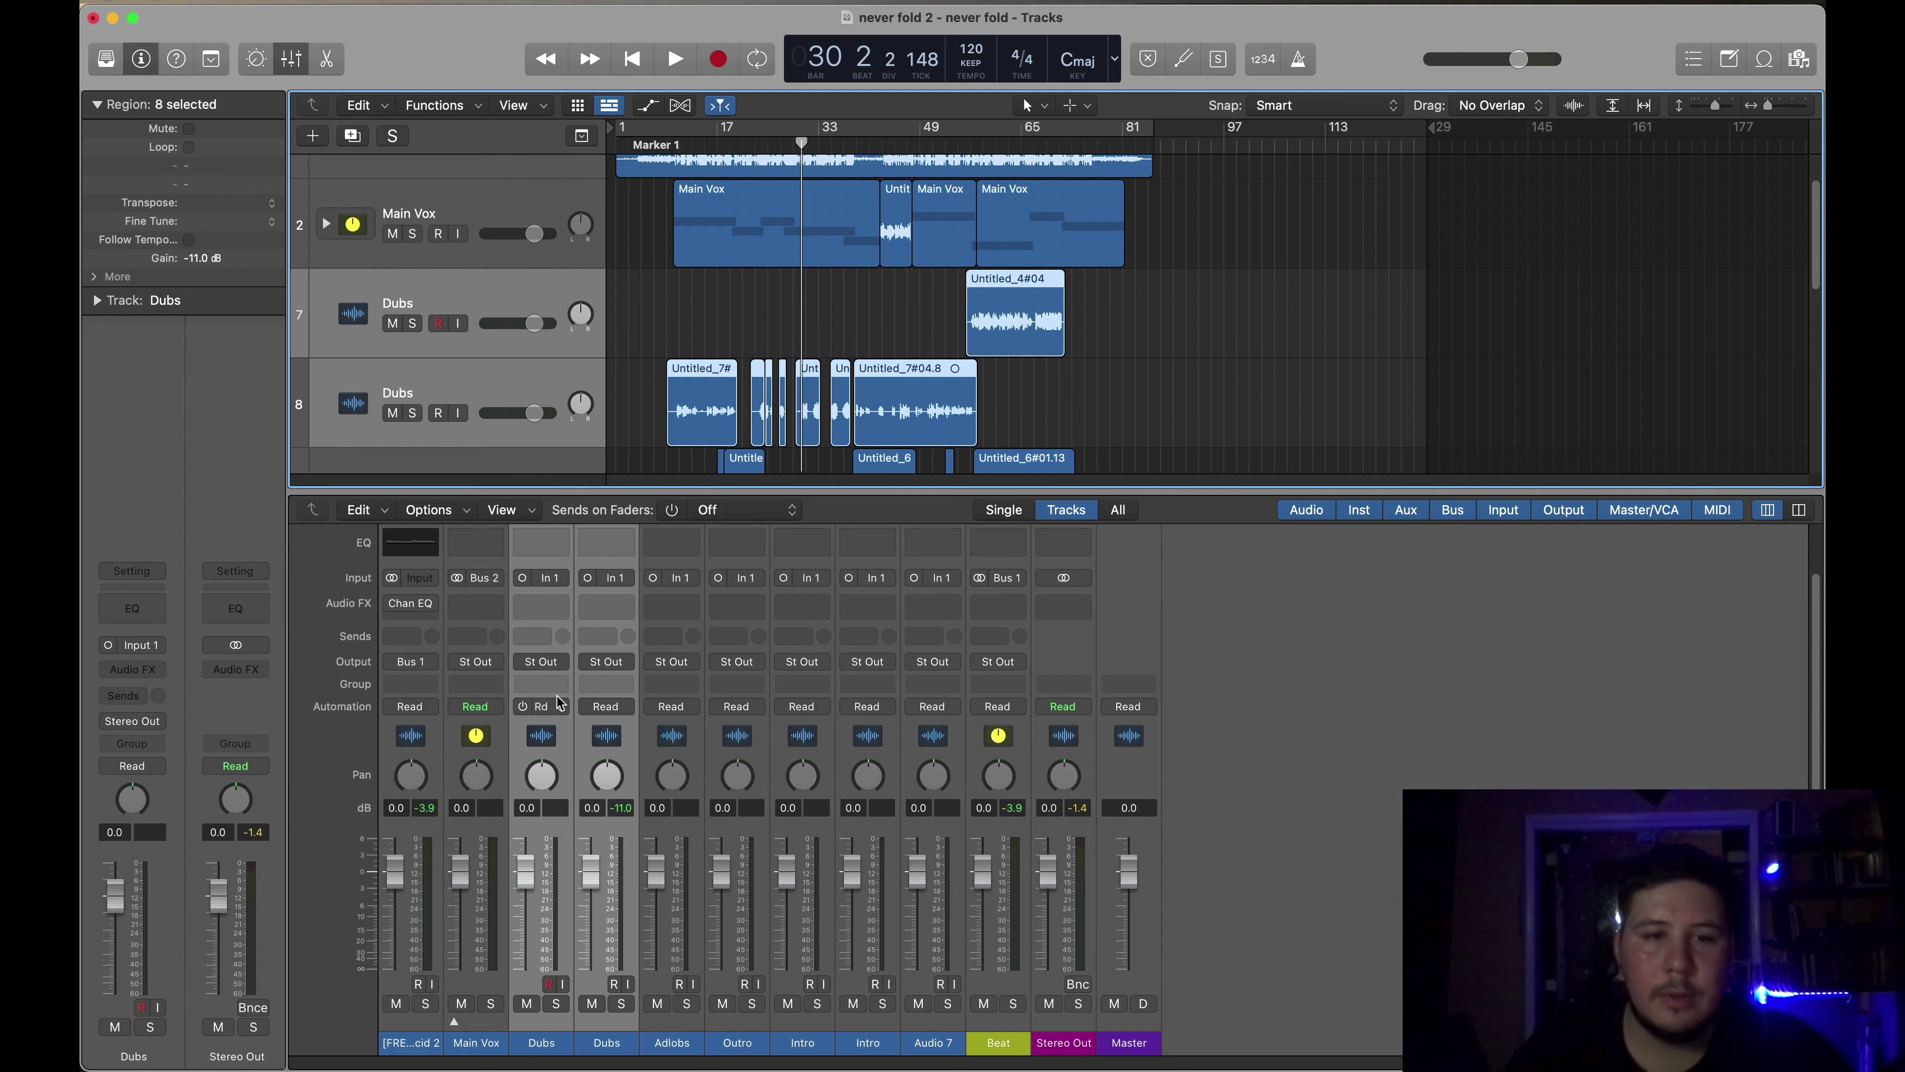
{"action": "left_click", "coordinate": [554, 663]}
{"action": "mouse_move", "coordinate": [555, 750]}
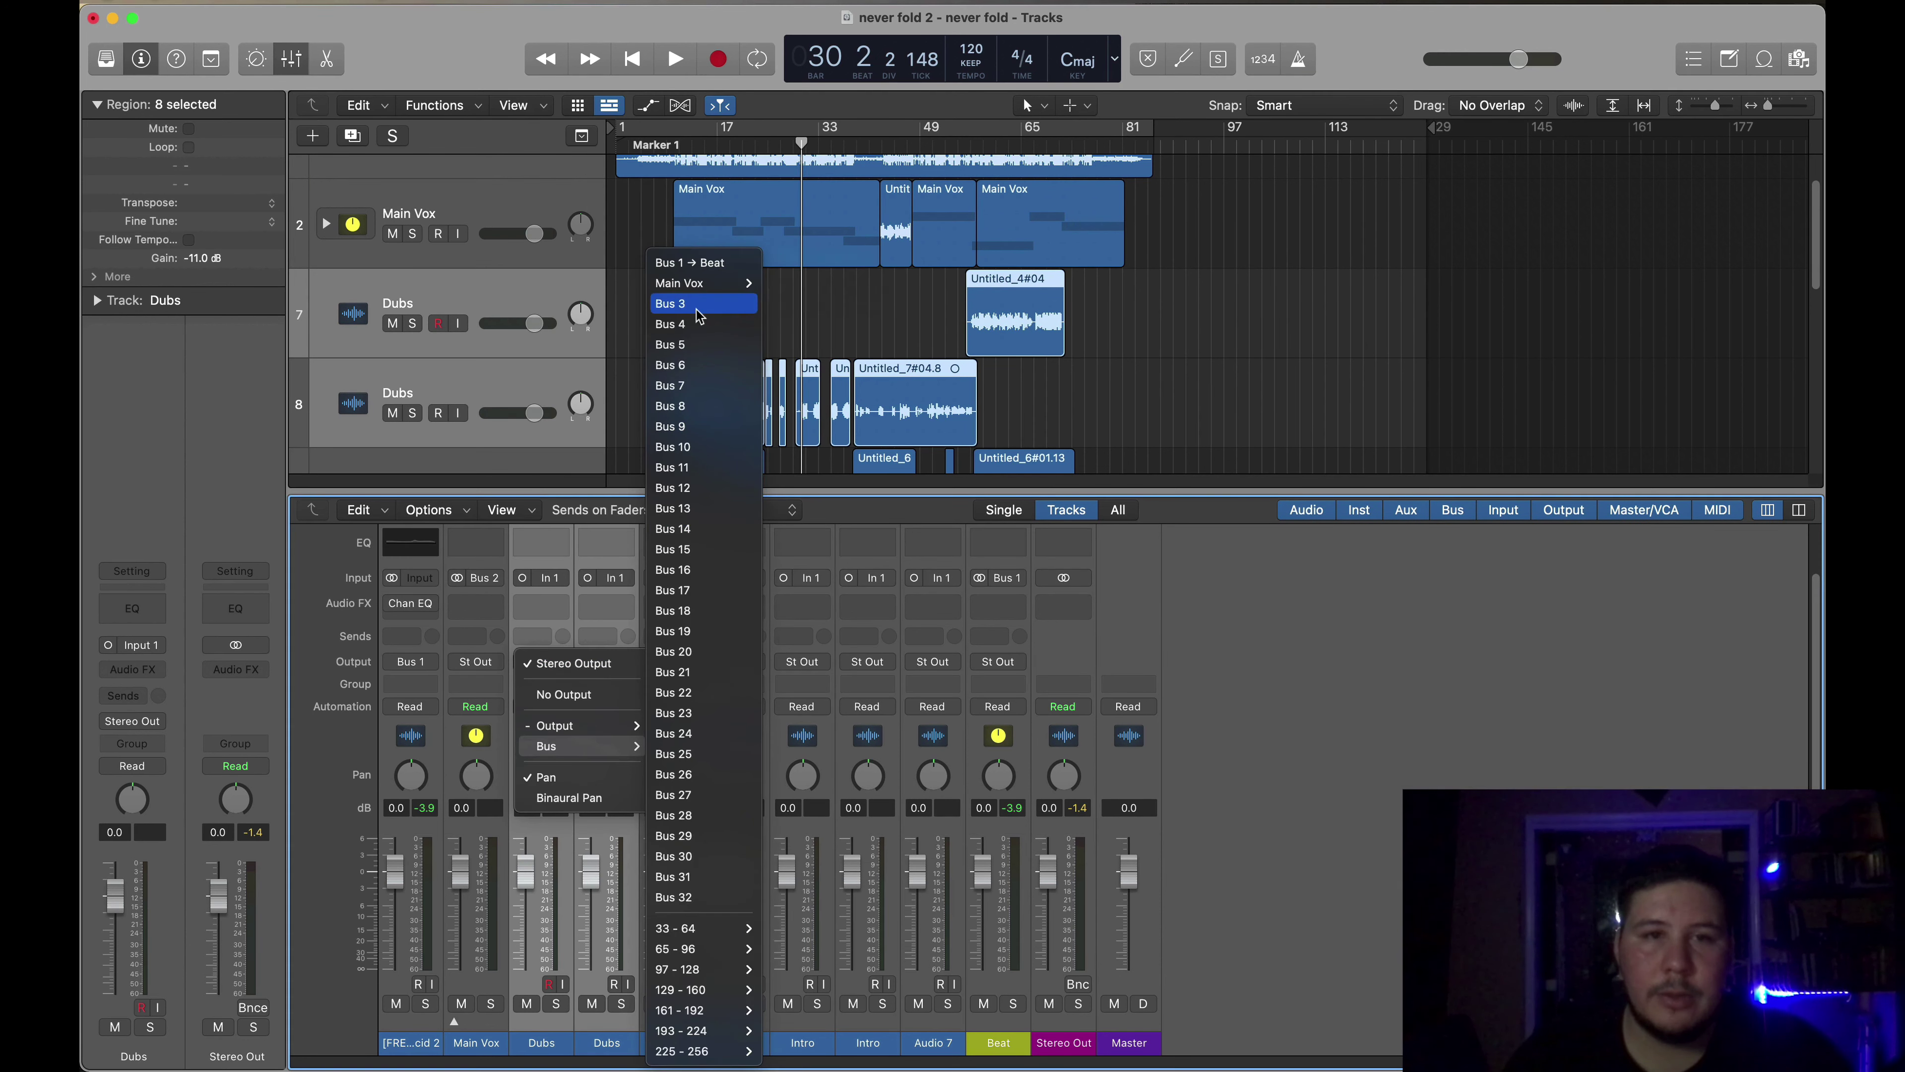
{"action": "left_click", "coordinate": [670, 303]}
{"action": "double_click", "coordinate": [1073, 1044]}
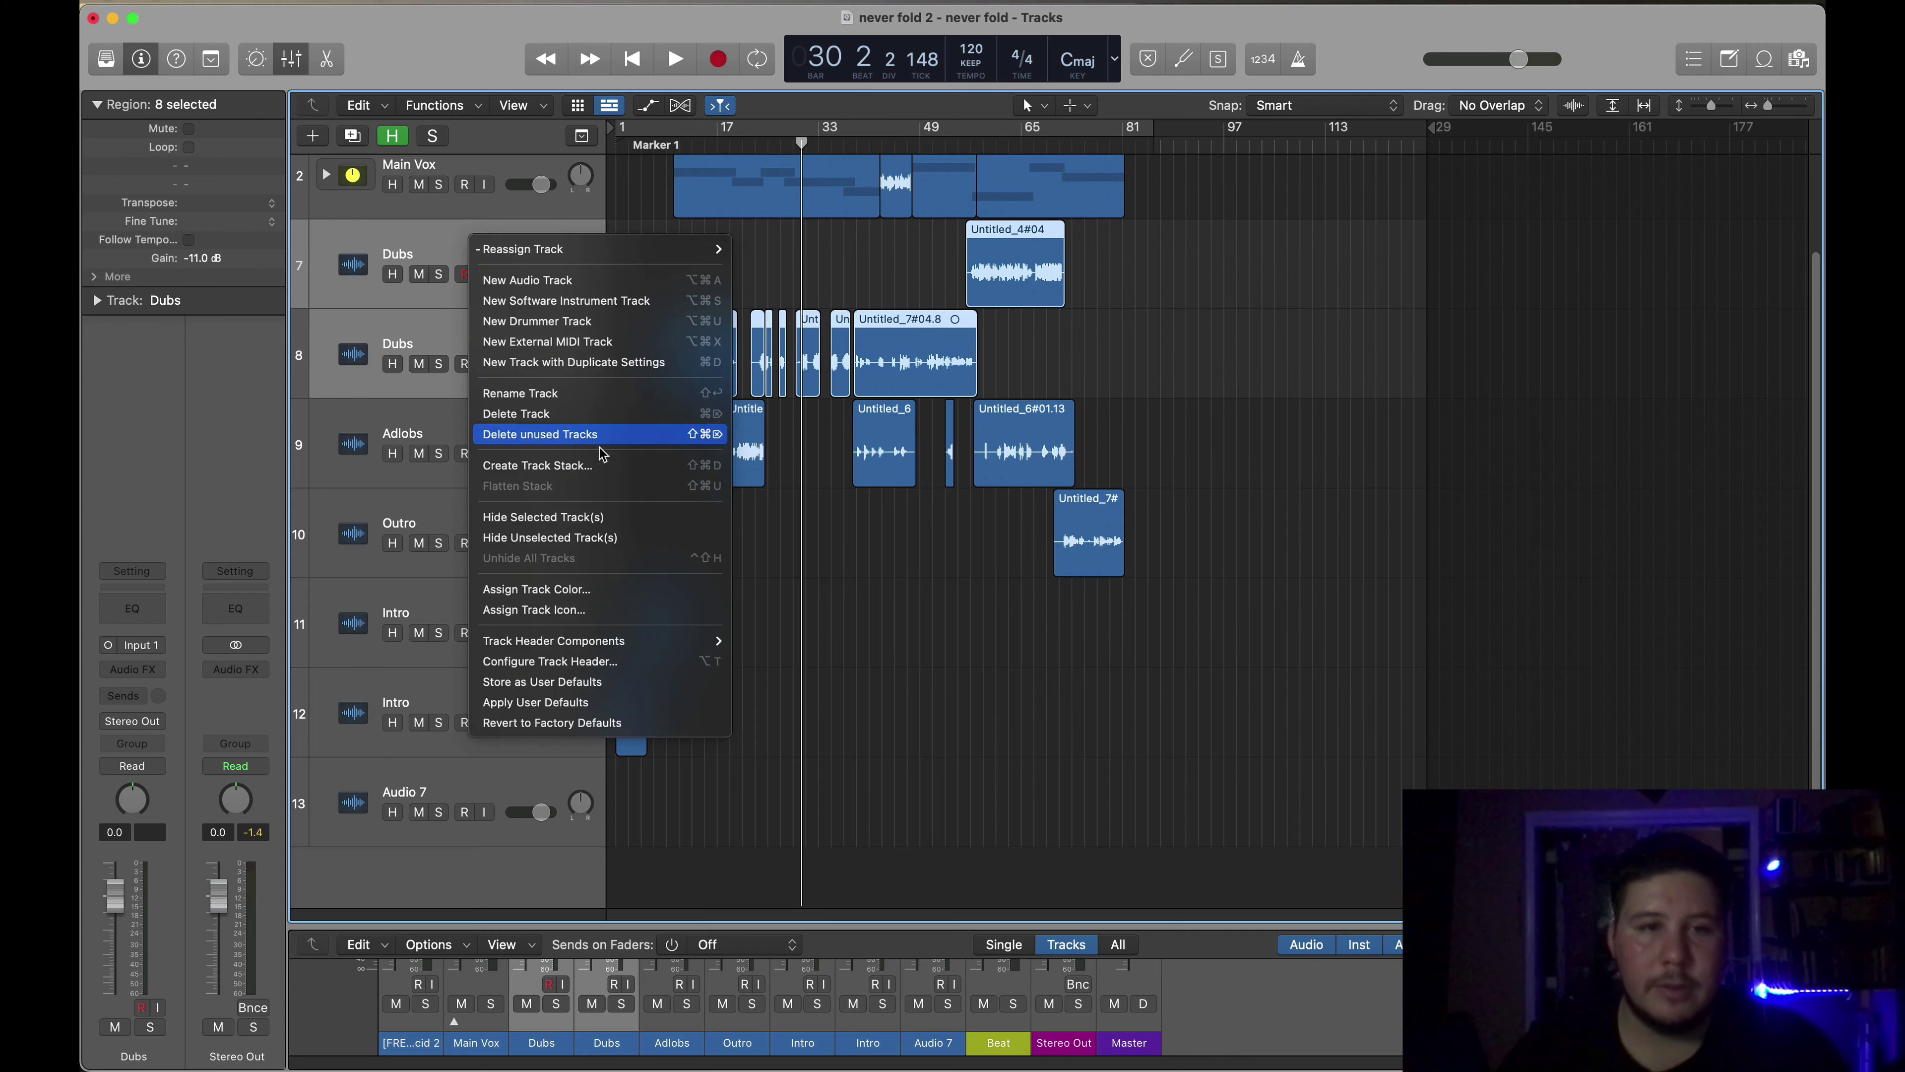
- Group the two Dubs tracks in a summing stack named Dubs and collapse it
{"action": "left_click", "coordinate": [604, 464]}
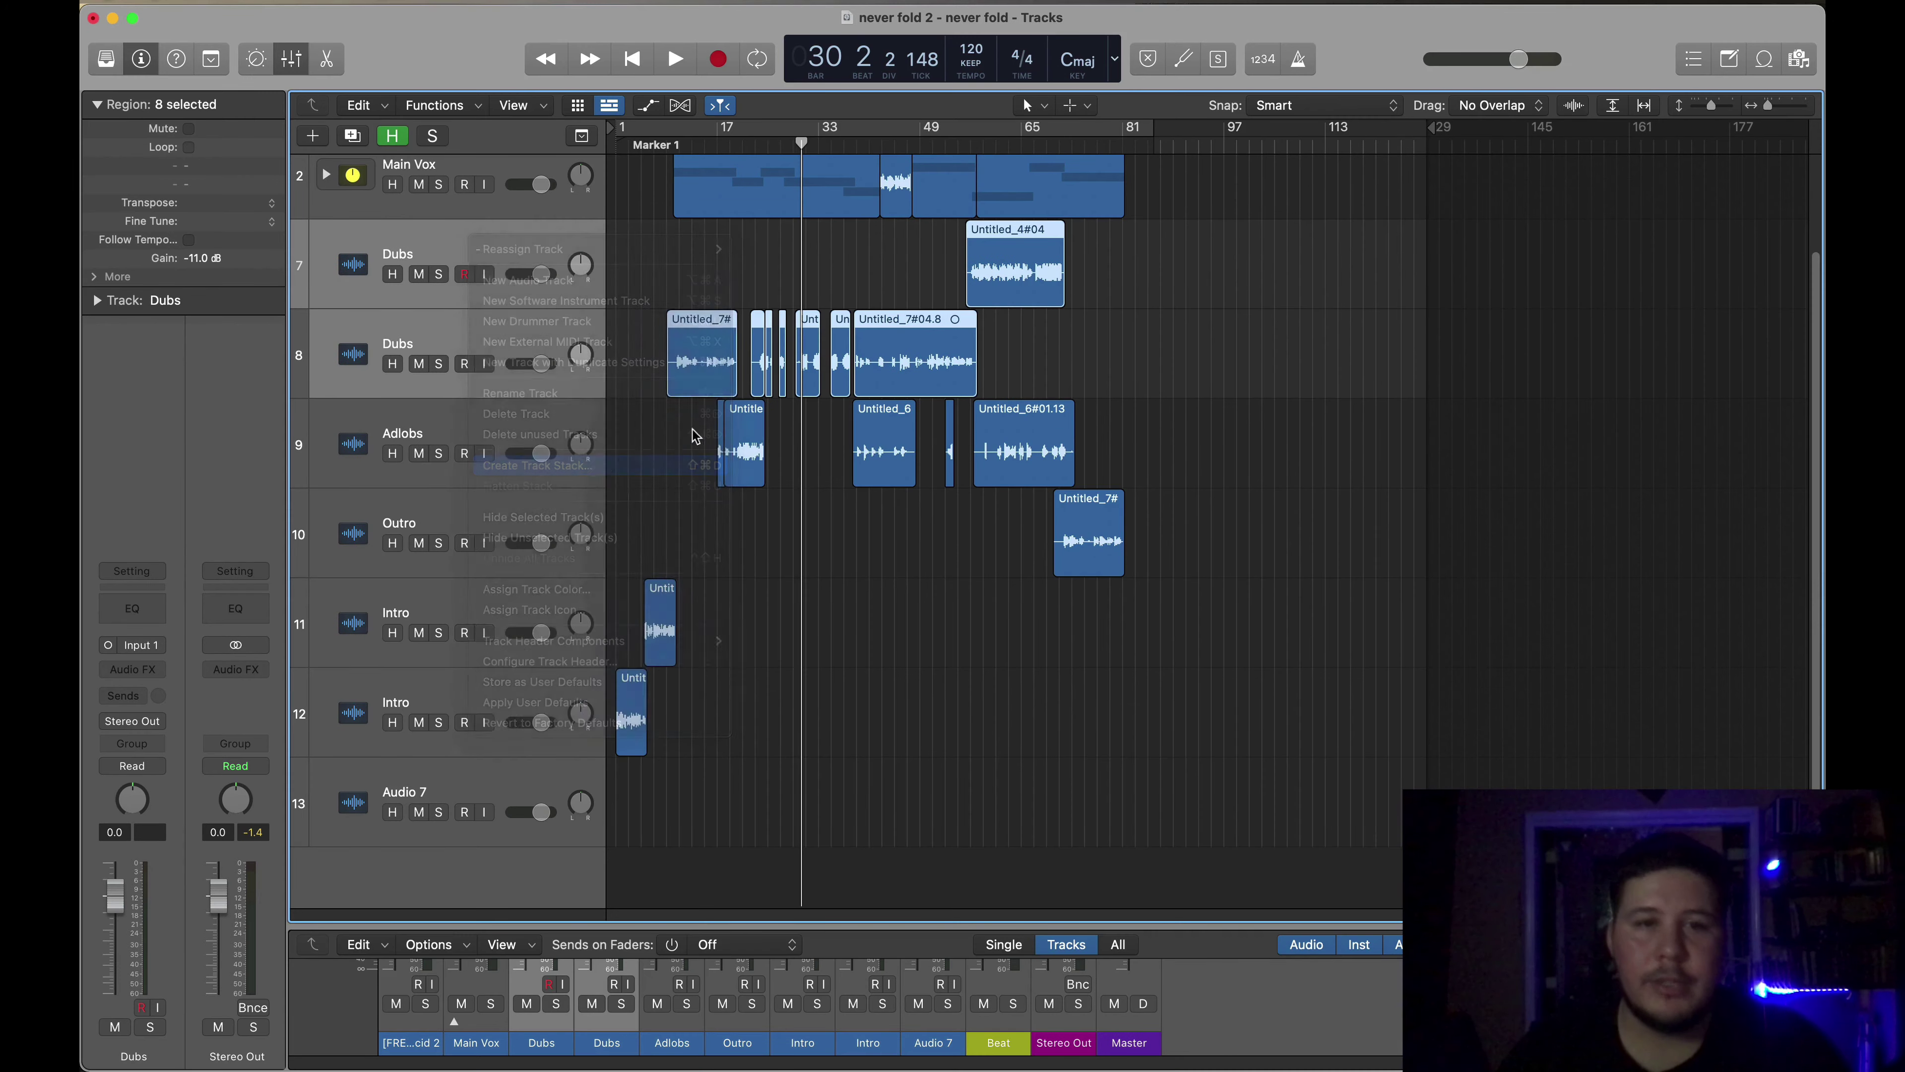
{"action": "left_click", "coordinate": [1101, 595]}
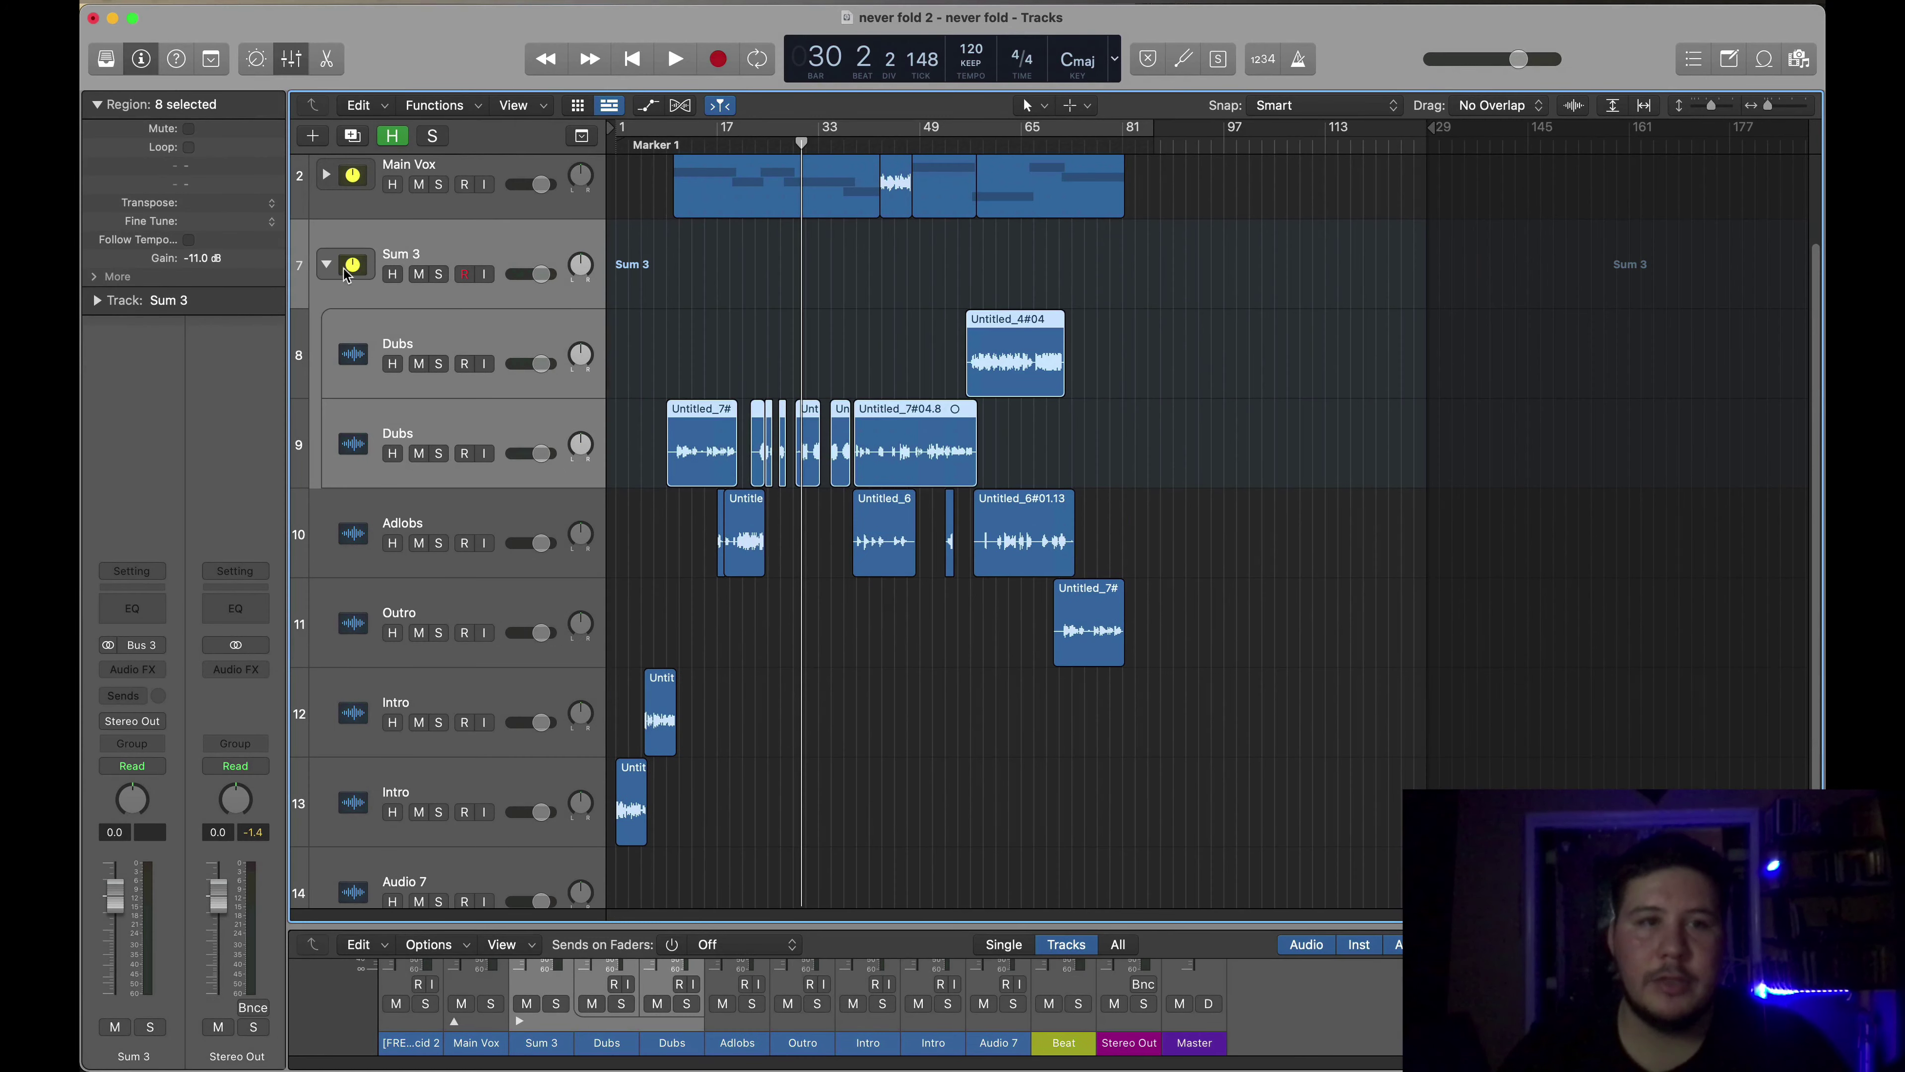
{"action": "double_click", "coordinate": [405, 251]}
{"action": "key", "text": "Return"}
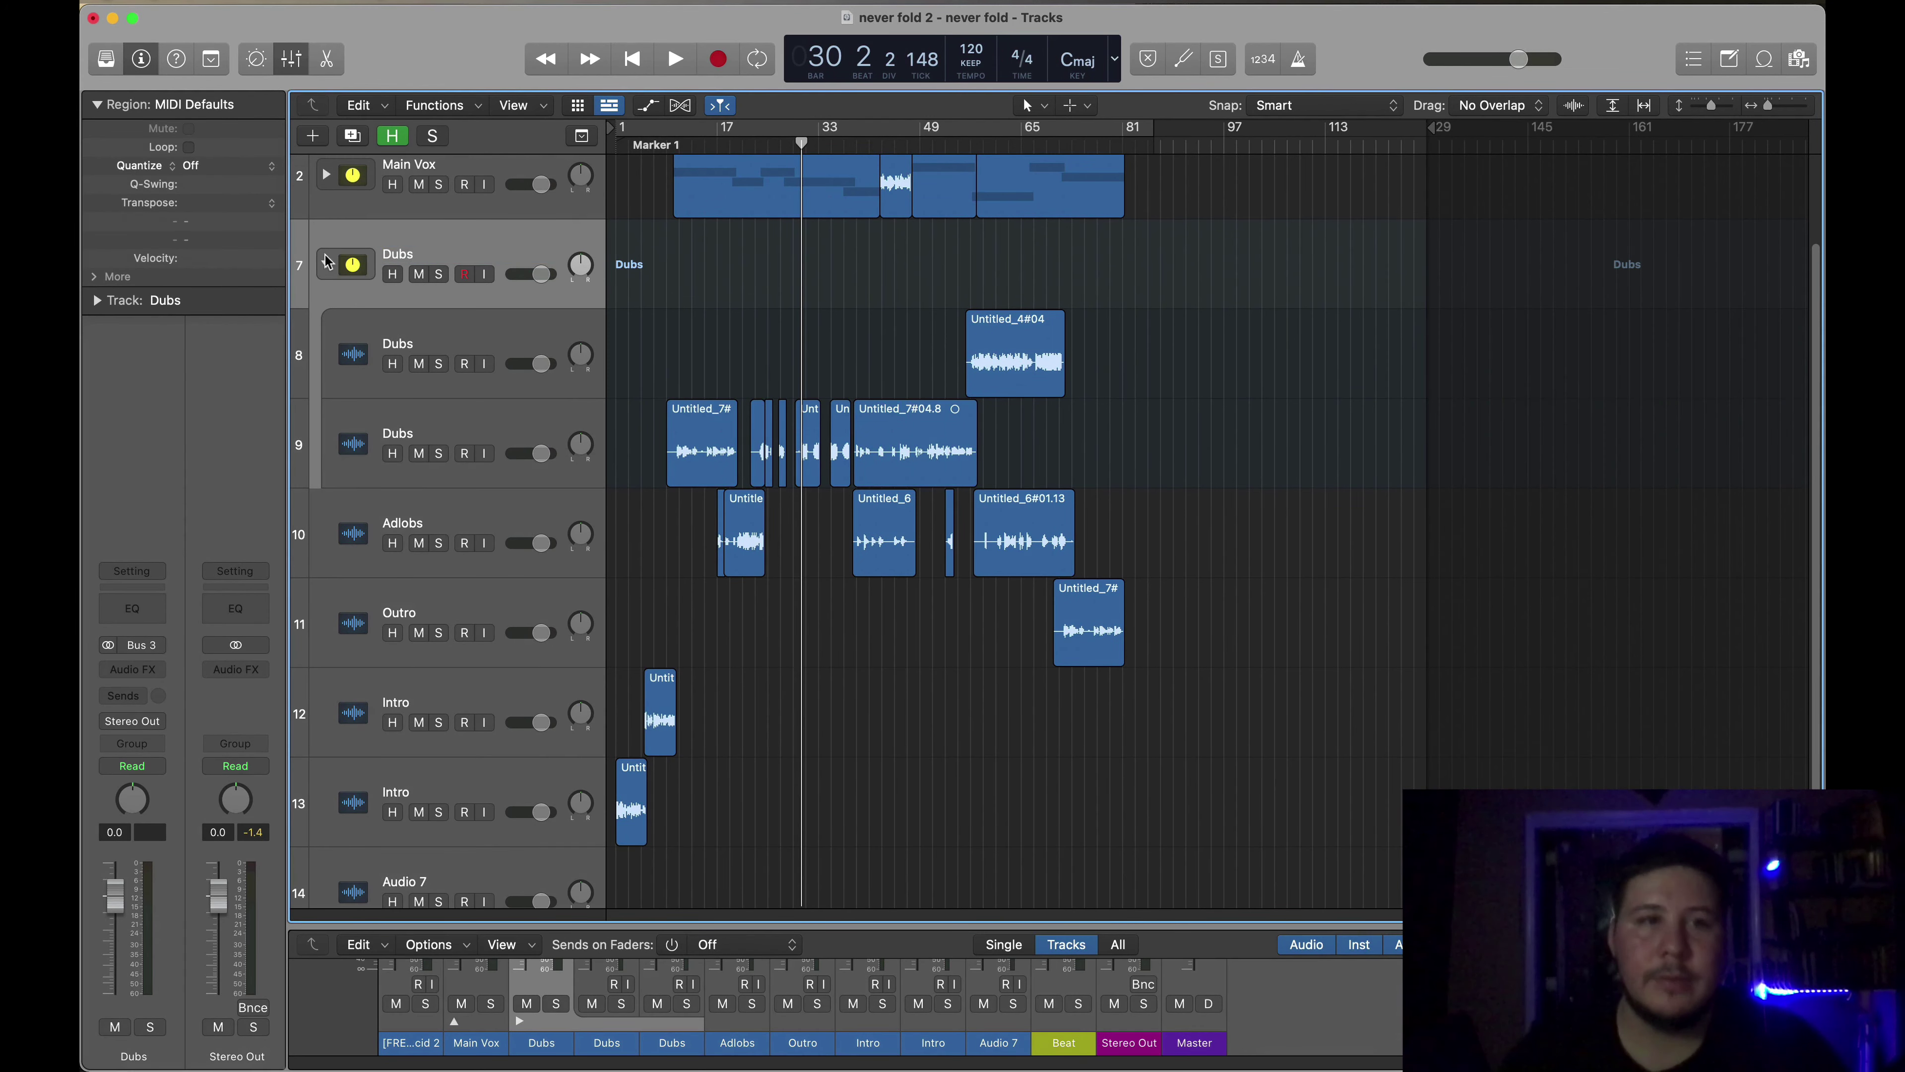
{"action": "left_click", "coordinate": [326, 264]}
- Route the Adlobs, Outro and both Intro tracks to Bus 4 and name the bus channel Adlibs
{"action": "left_click", "coordinate": [429, 376]}
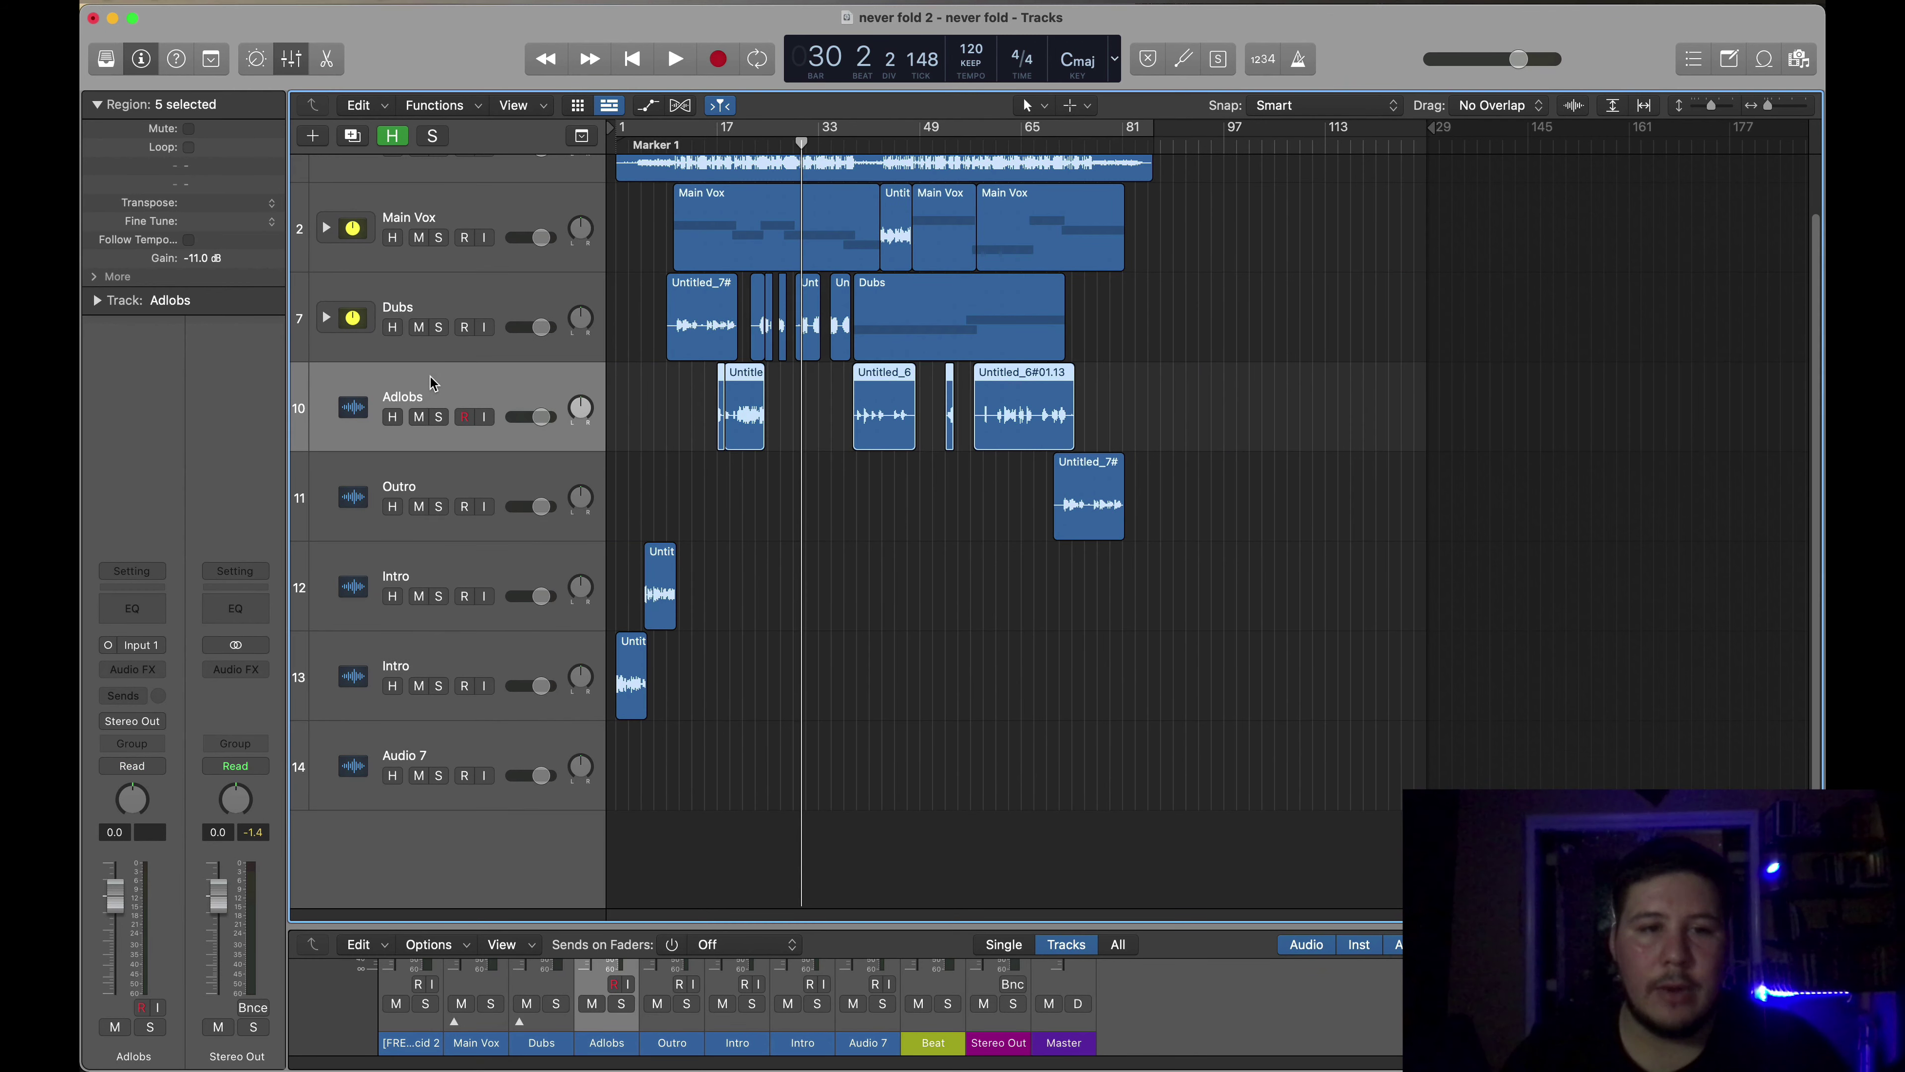
{"action": "key", "text": "shift+Down"}
{"action": "key", "text": "shift+Down"}
{"action": "key", "text": "shift+Down"}
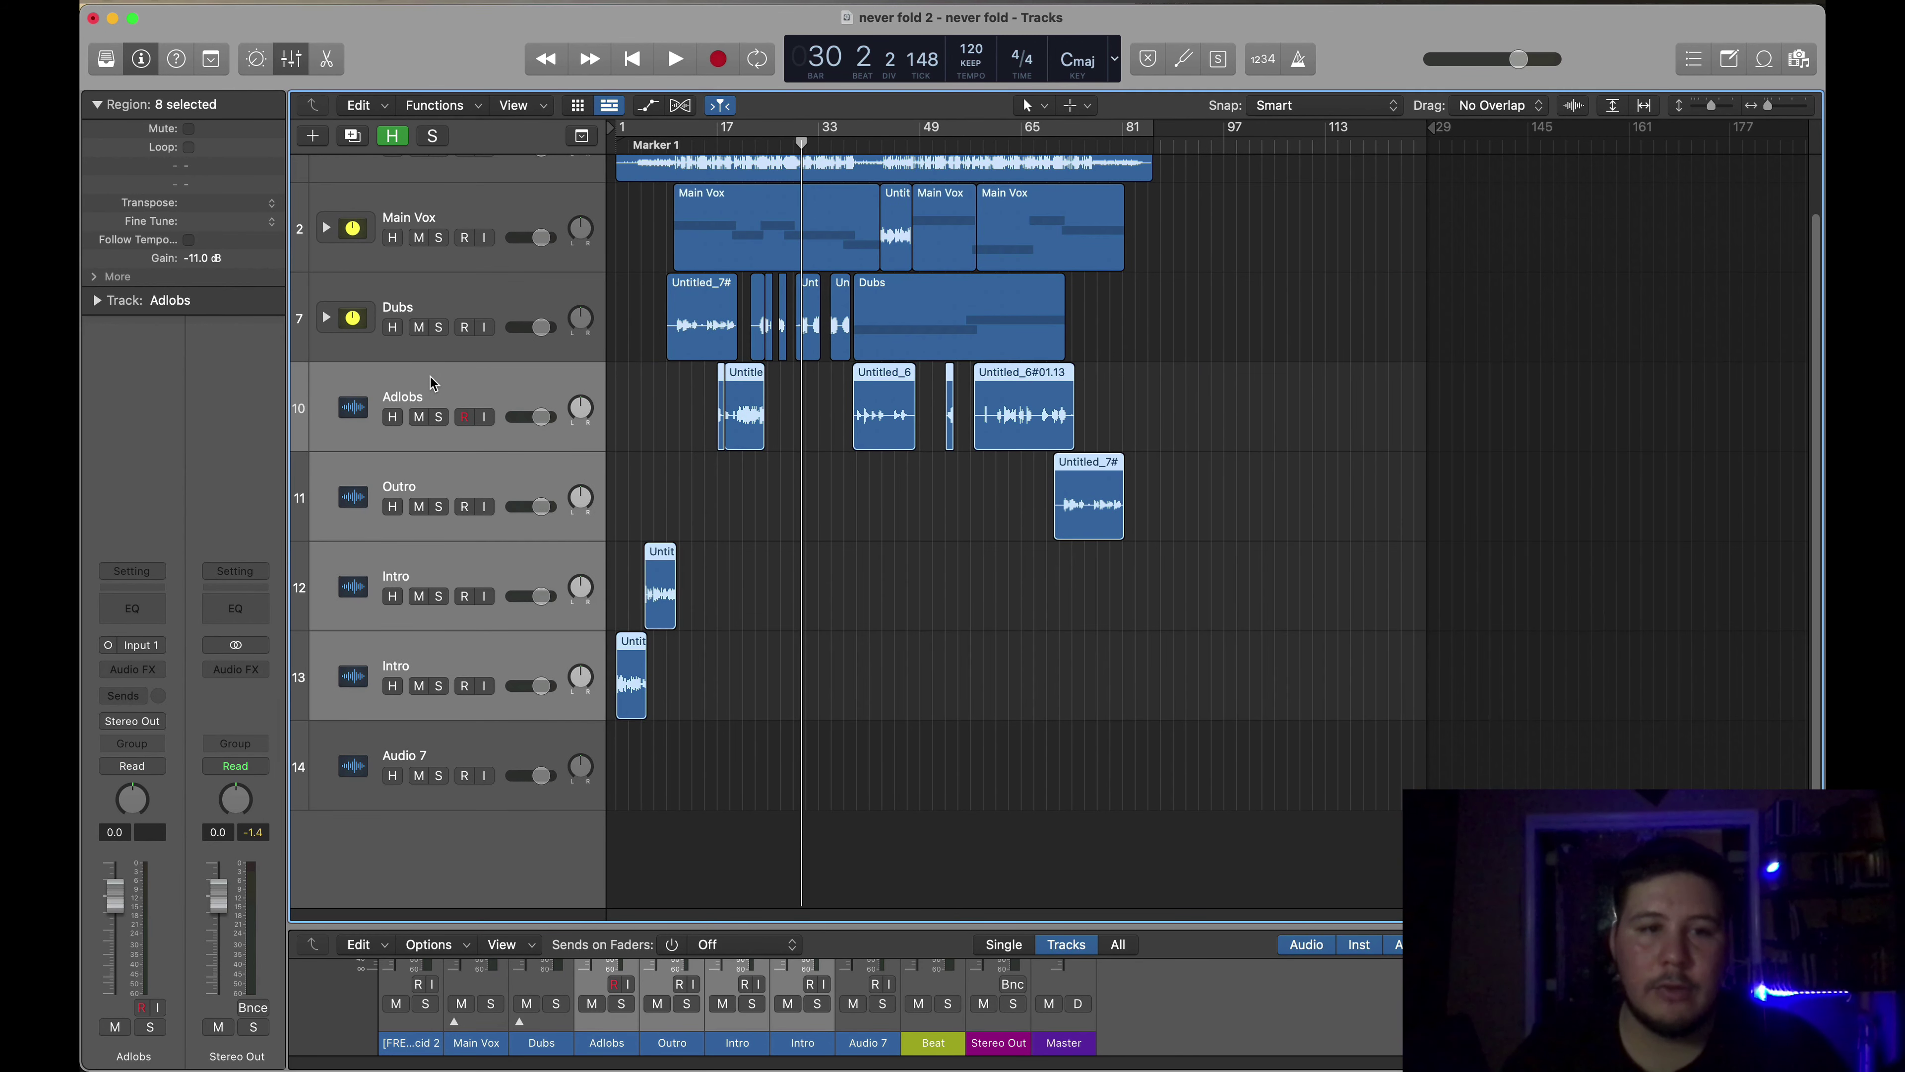
{"action": "left_click_drag", "start_coordinate": [555, 927], "coordinate": [557, 442]}
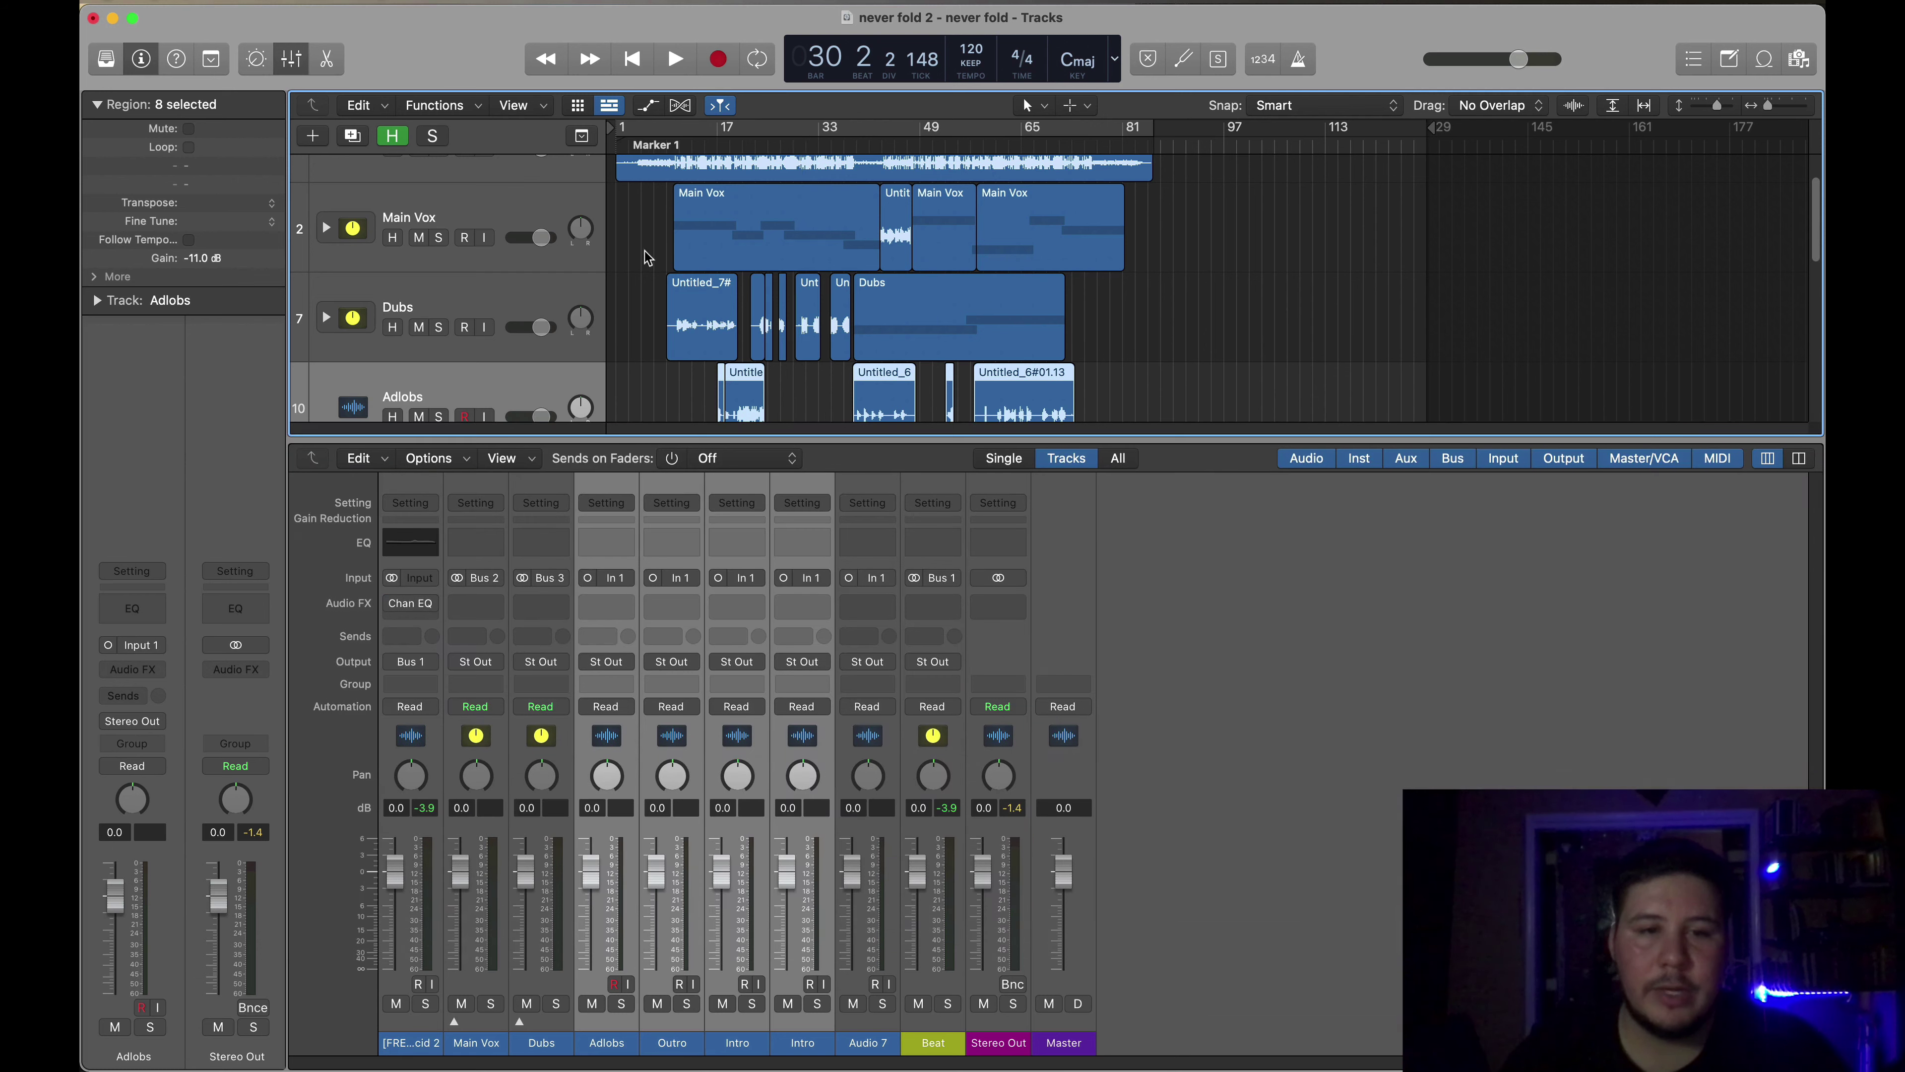
{"action": "left_click", "coordinate": [606, 662]}
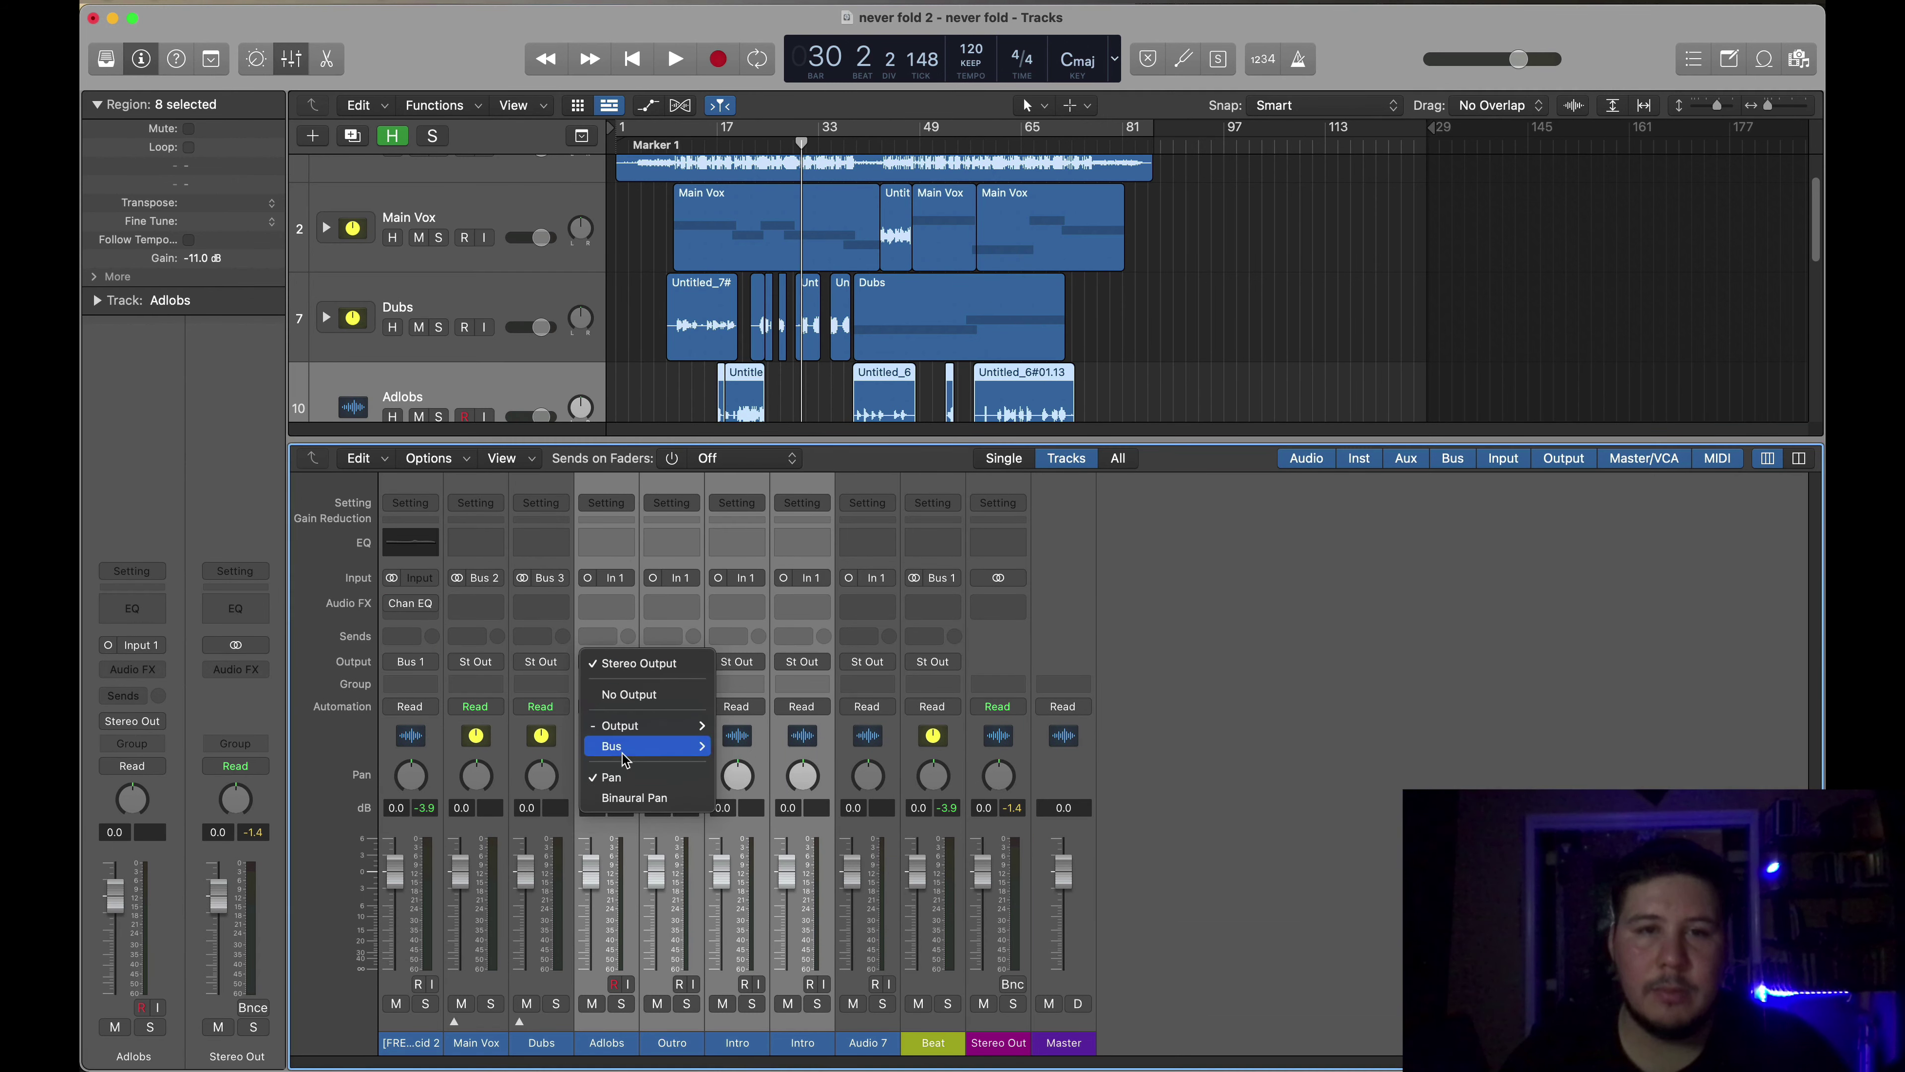
{"action": "mouse_move", "coordinate": [621, 748]}
{"action": "left_click", "coordinate": [808, 323]}
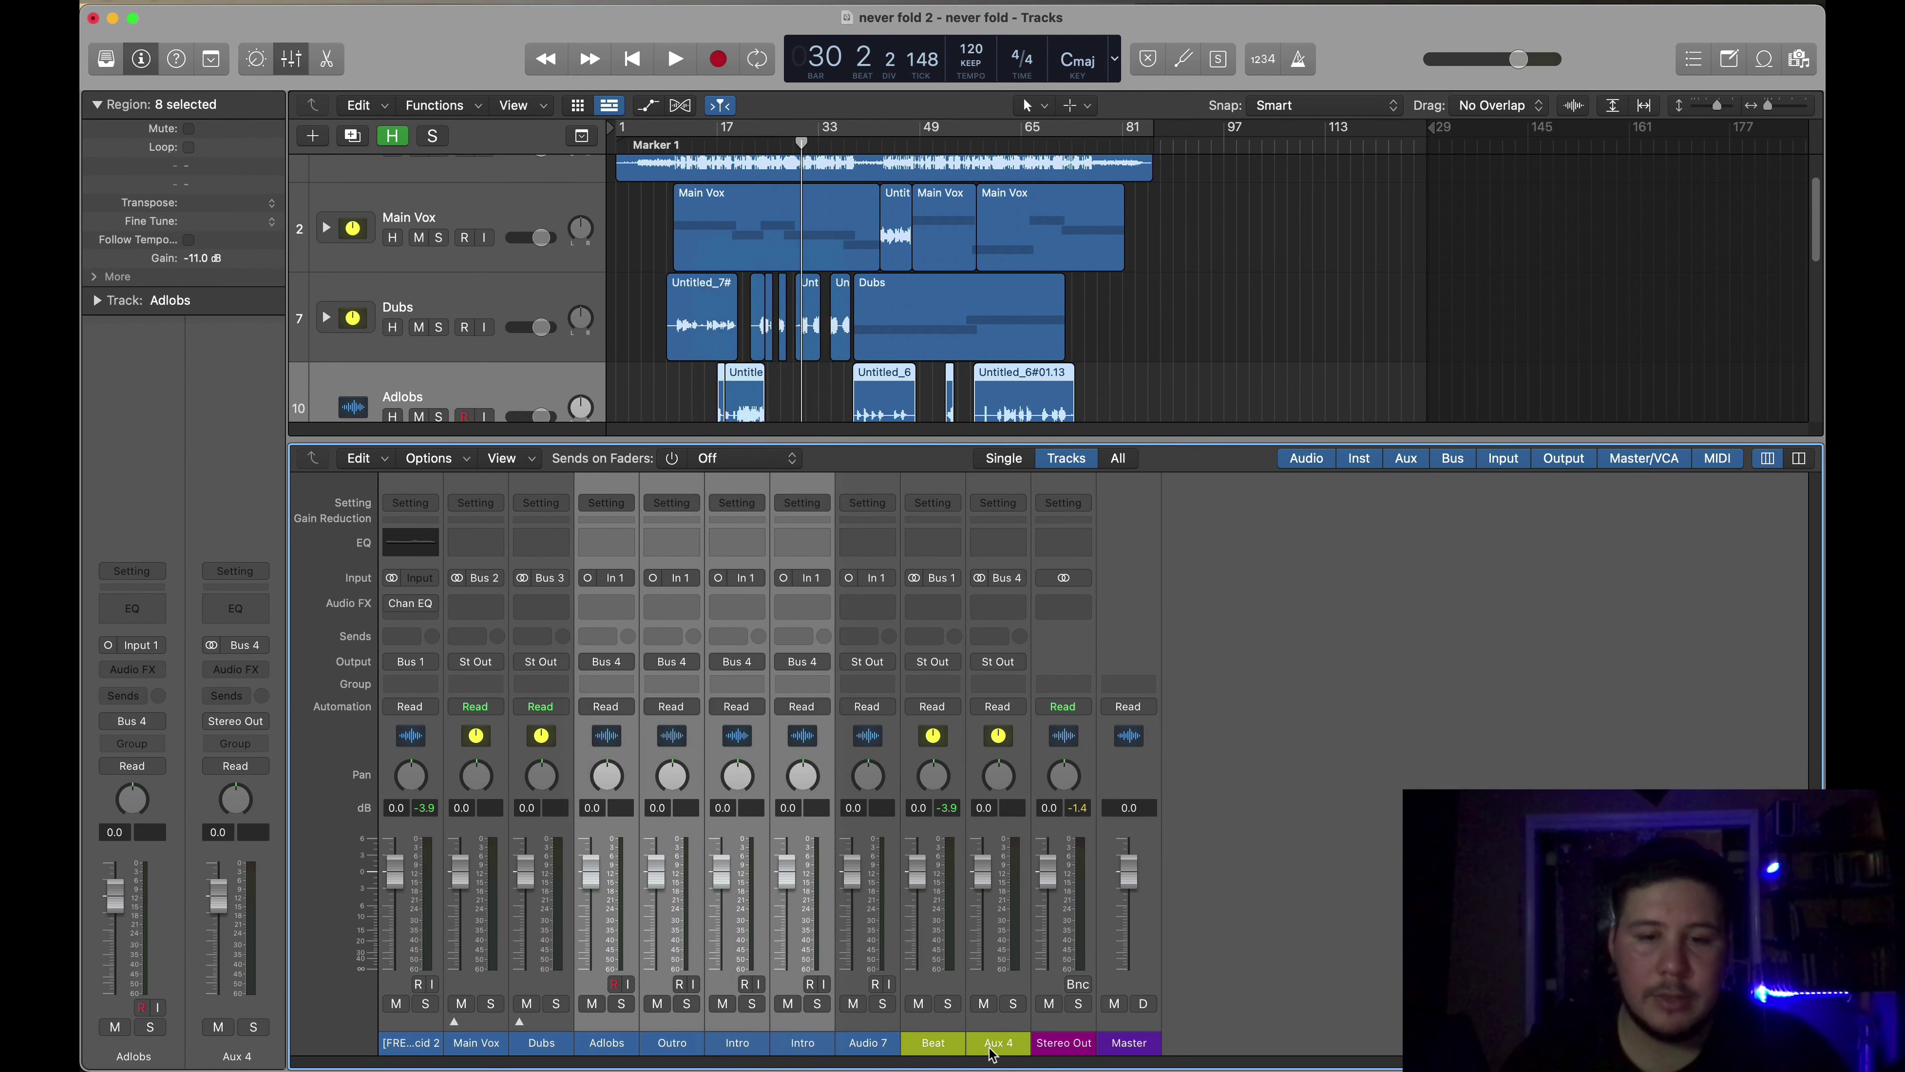
{"action": "type", "text": "Adlibs"}
{"action": "key", "text": "Return"}
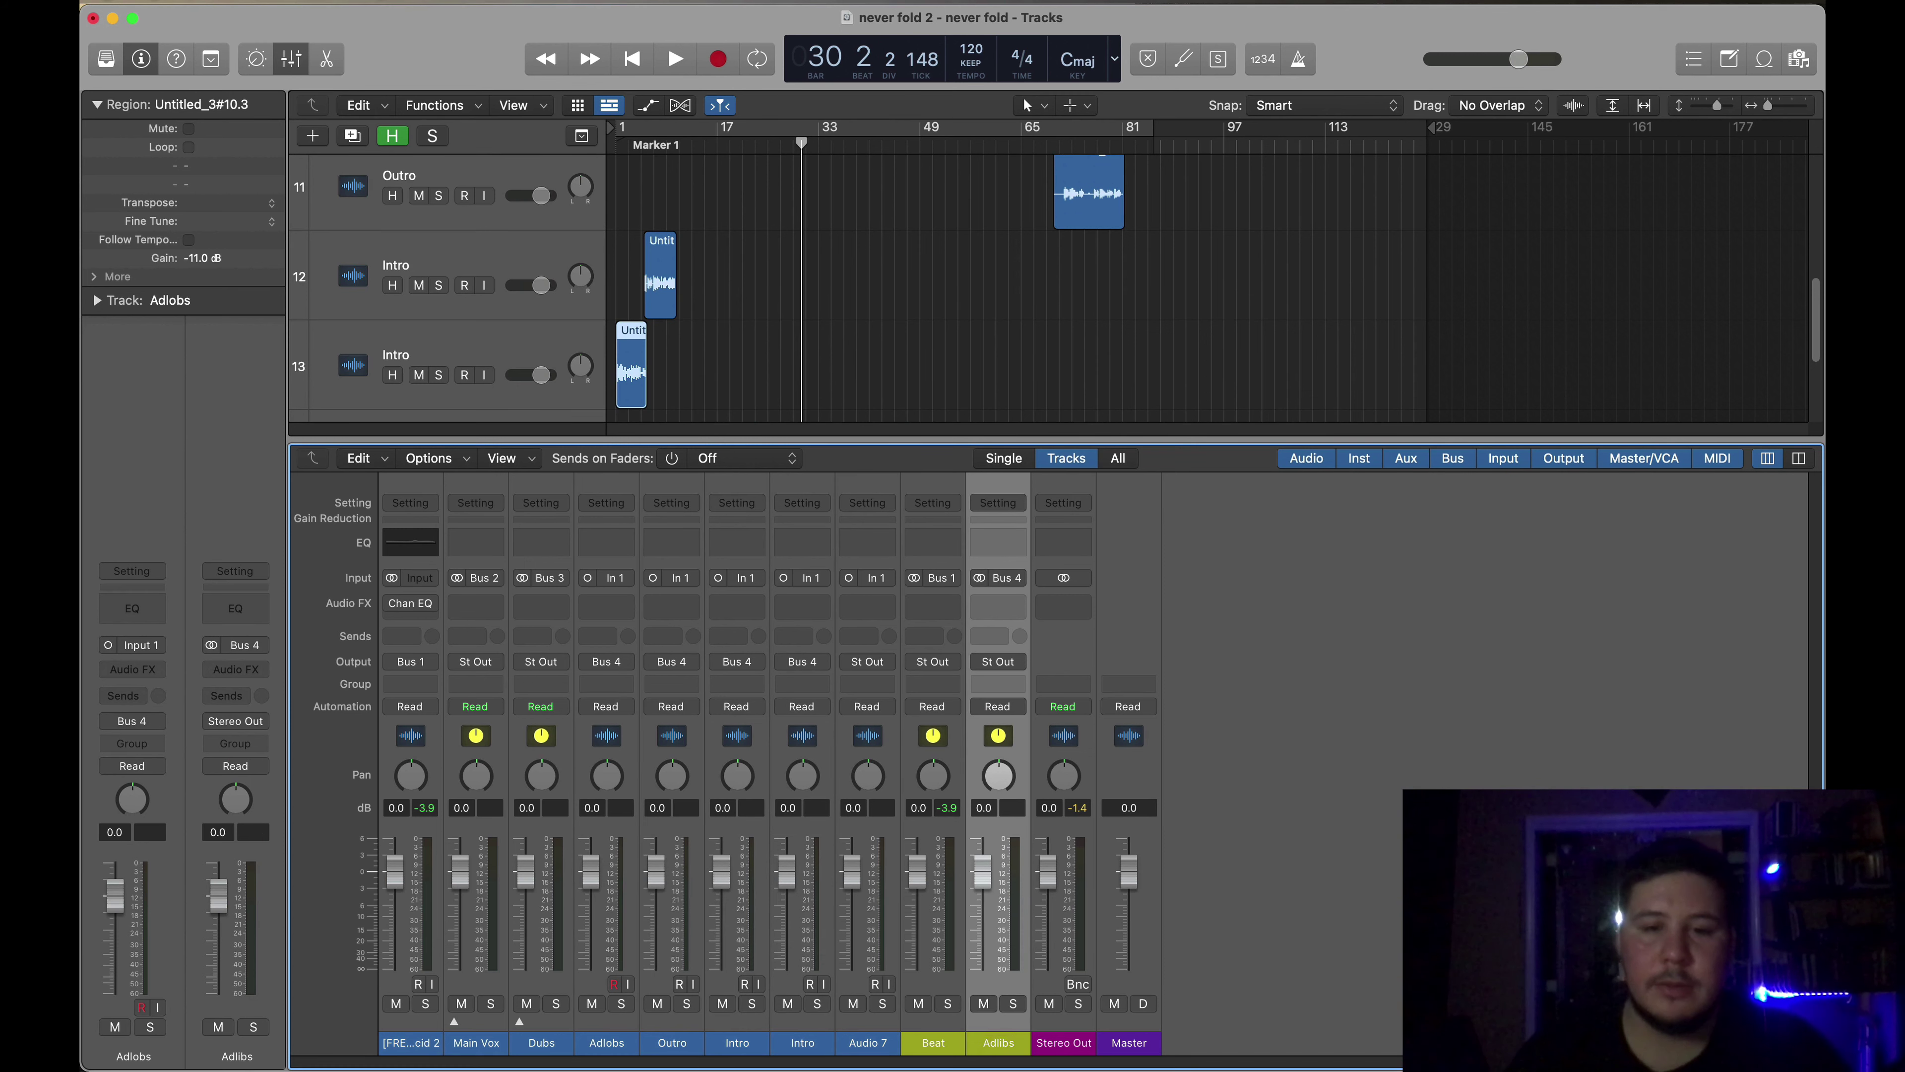
- Group the Adlobs, Outro and both Intro tracks in a summing stack and delete the empty Audio 7 track
{"action": "scroll", "coordinate": [668, 274], "scroll_direction": "up", "scroll_amount": 10}
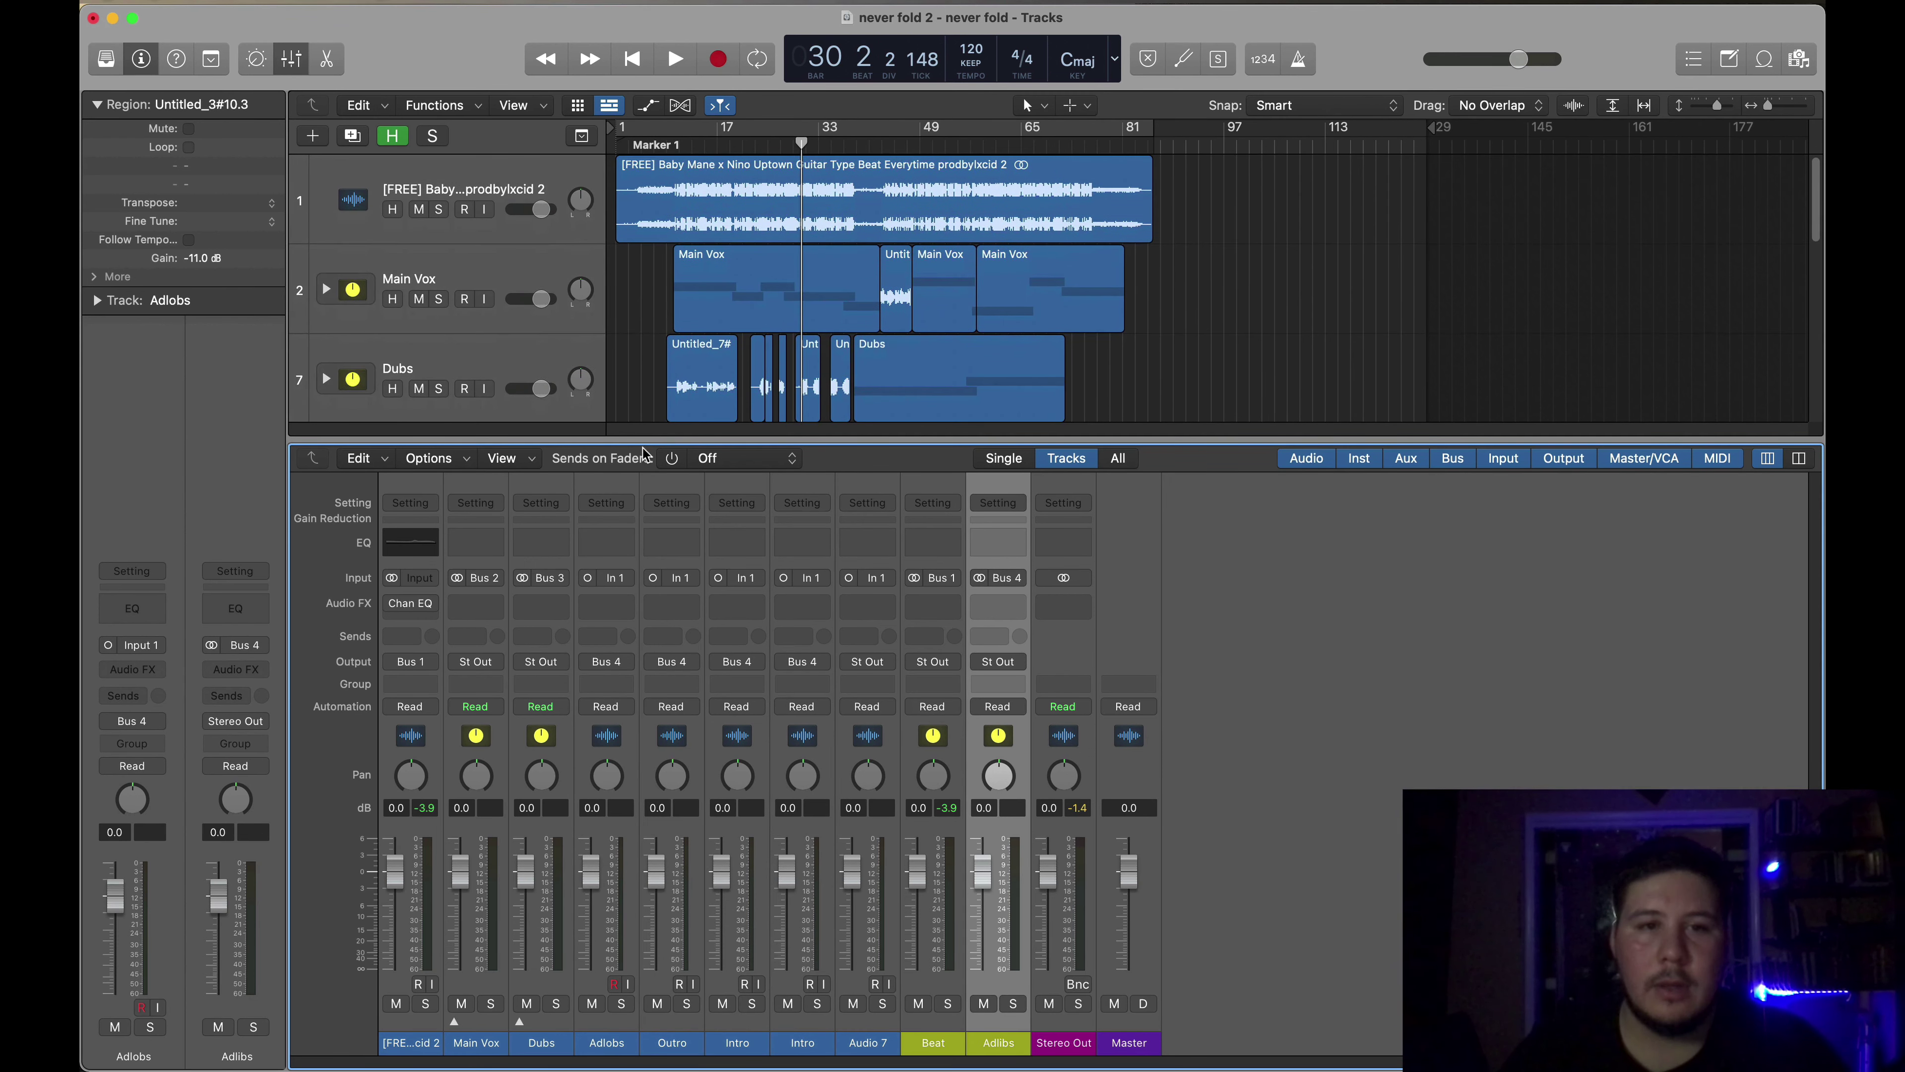
{"action": "left_click_drag", "start_coordinate": [643, 448], "coordinate": [643, 921]}
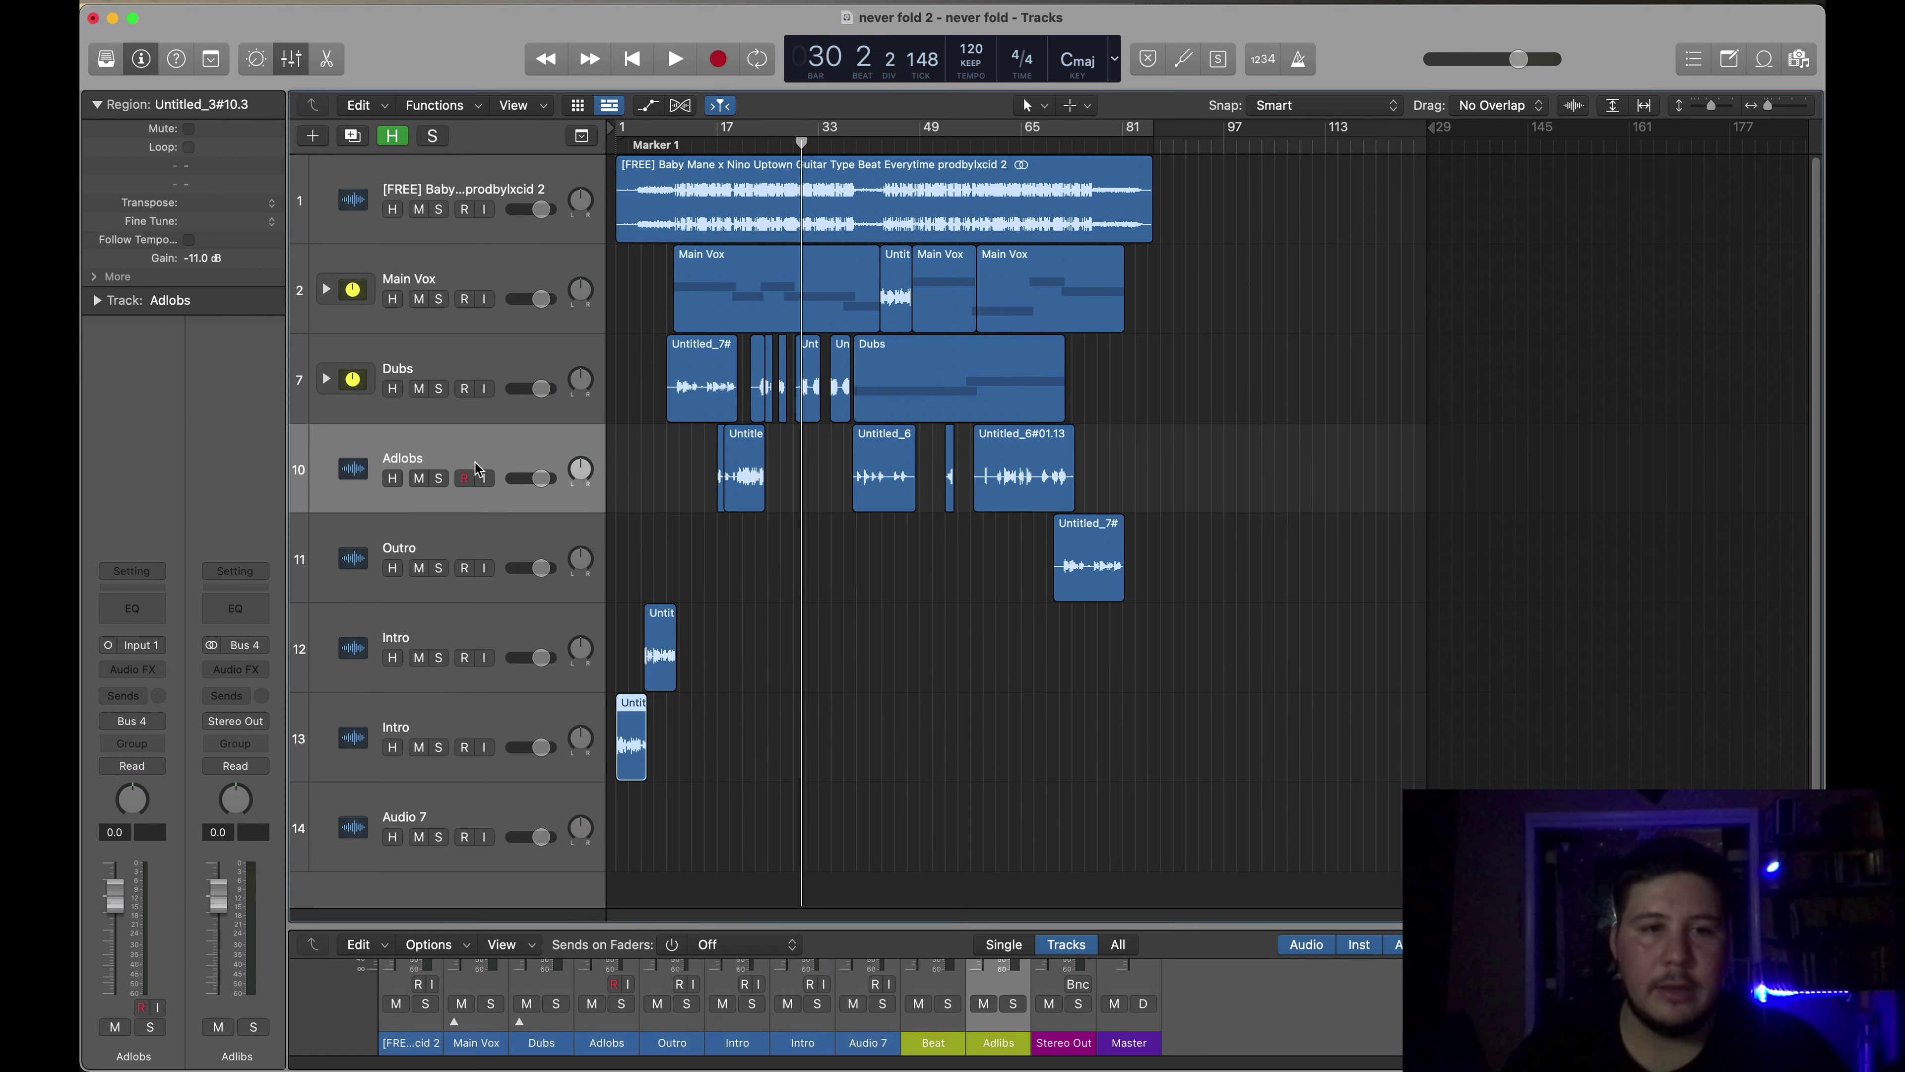
{"action": "left_click", "coordinate": [414, 707], "text": "shift"}
{"action": "right_click", "coordinate": [415, 707]}
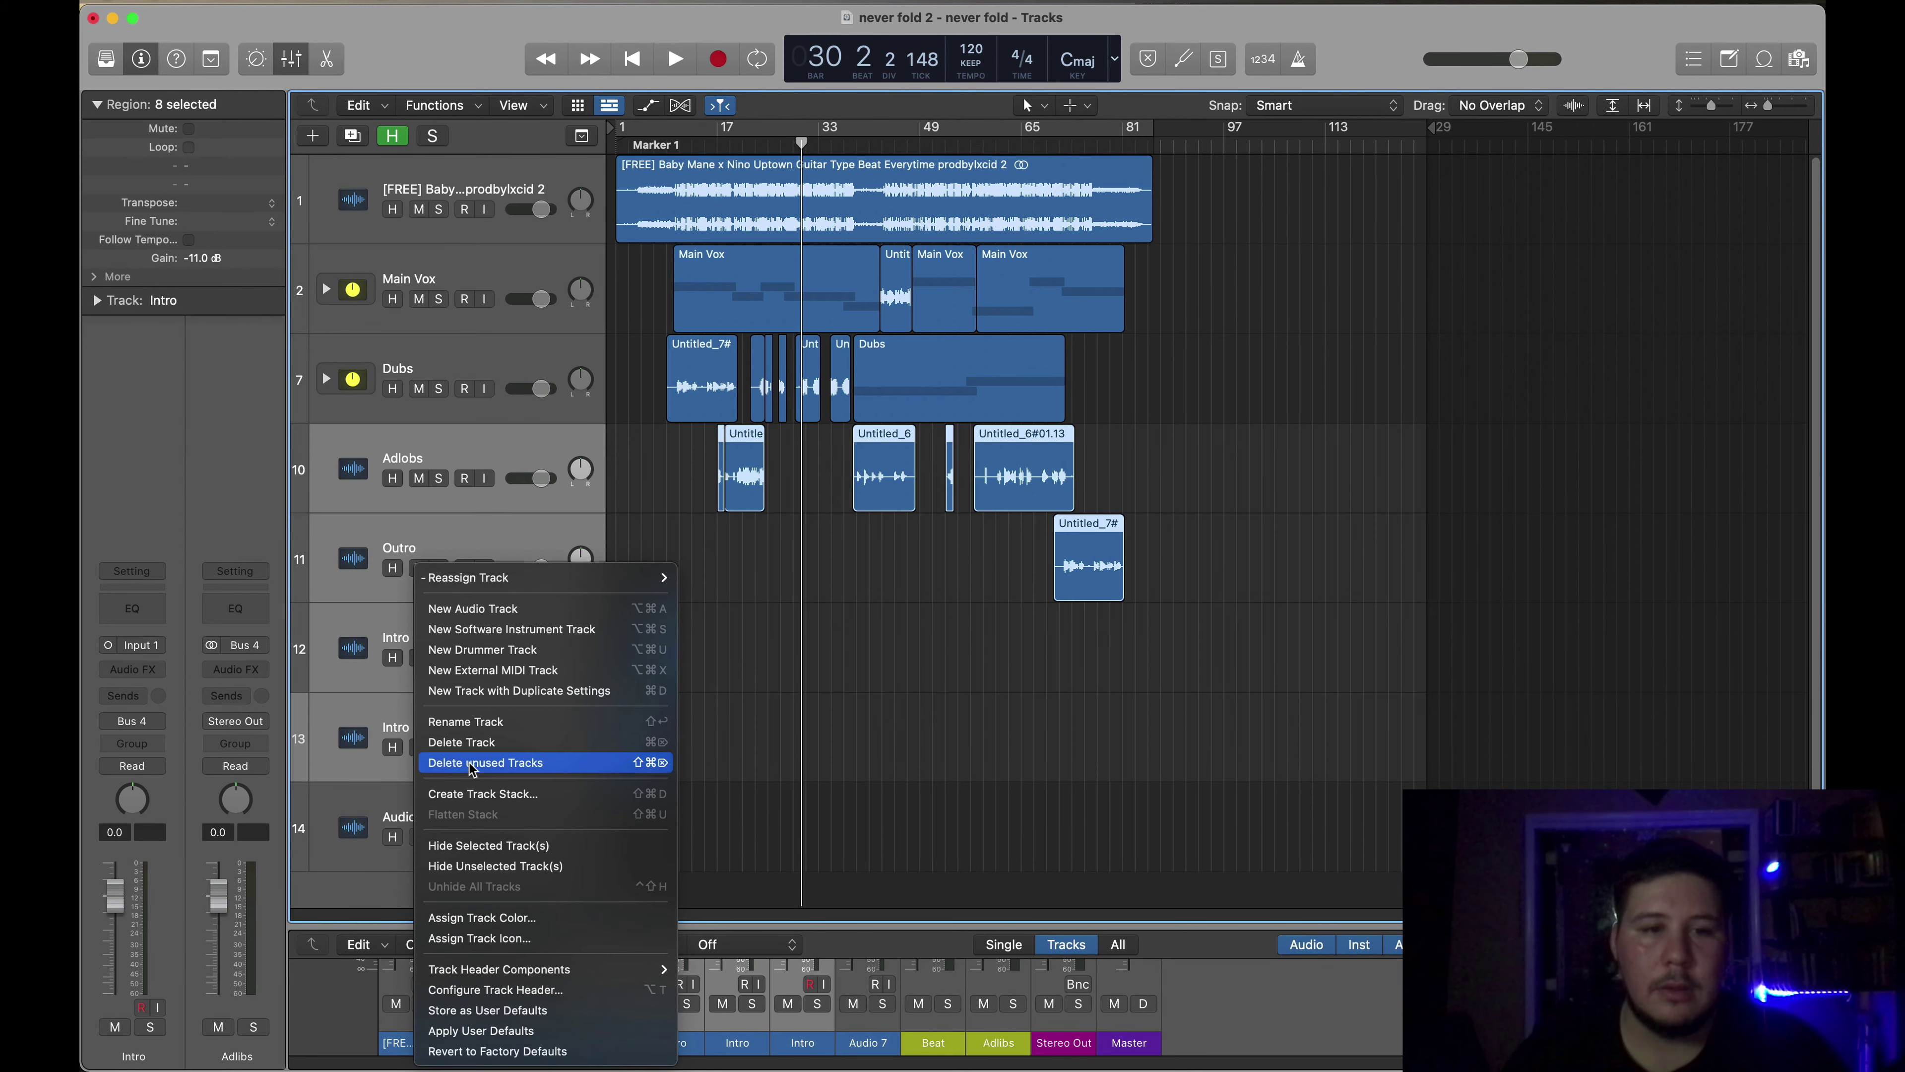
{"action": "left_click", "coordinate": [484, 794]}
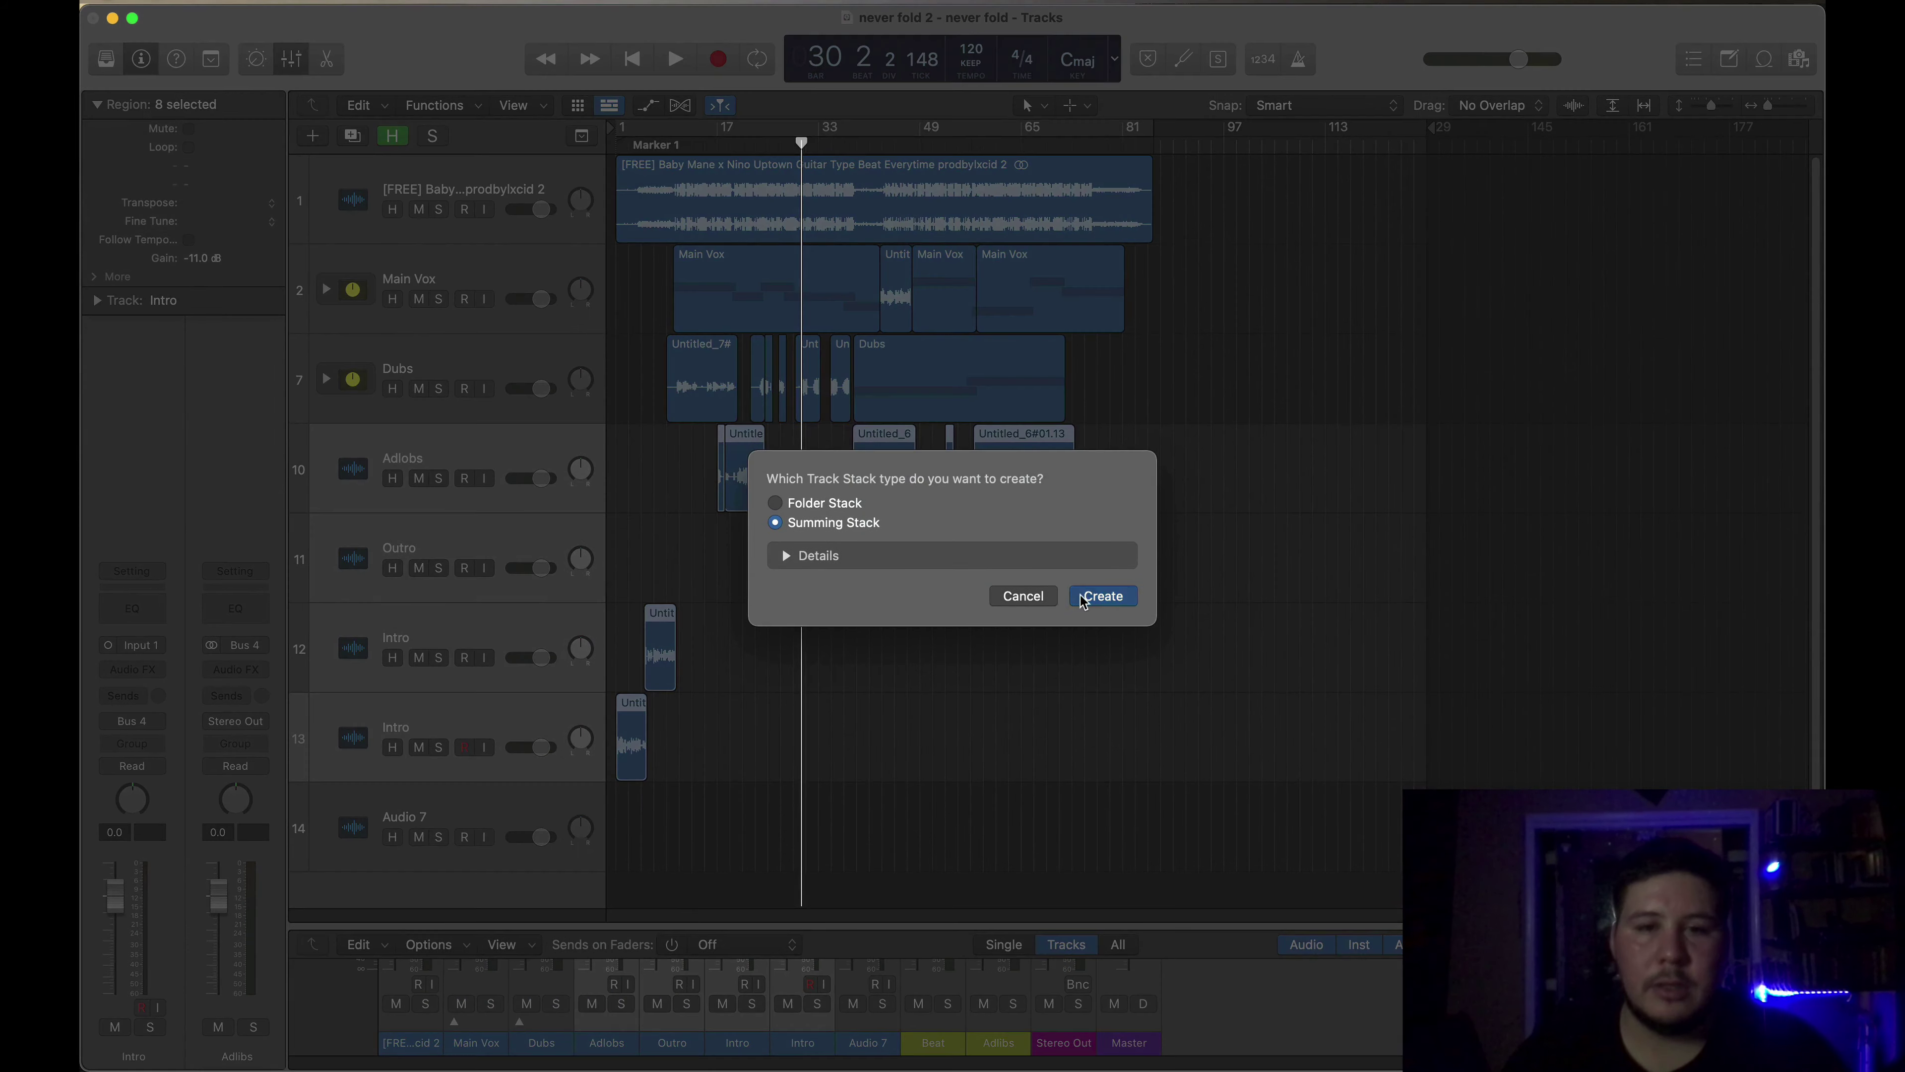
{"action": "left_click", "coordinate": [1100, 596]}
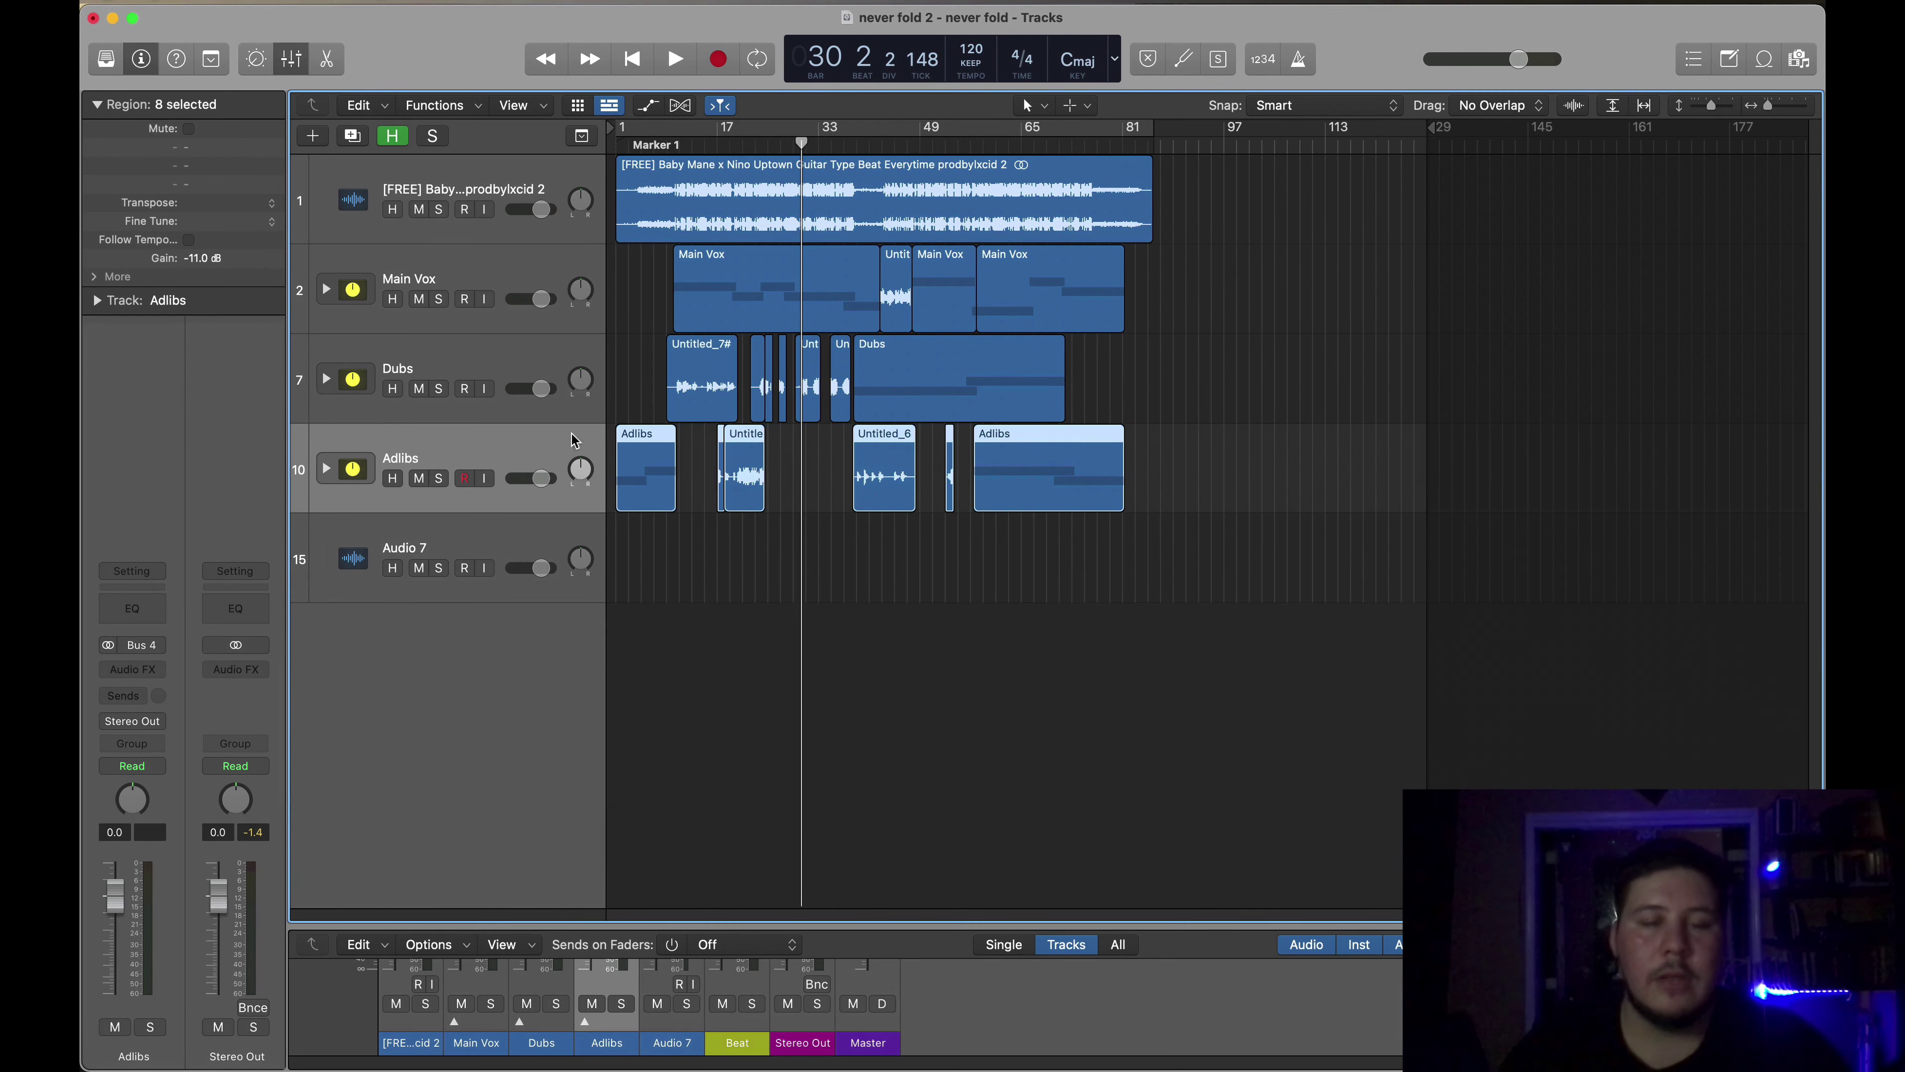
{"action": "left_click", "coordinate": [434, 521]}
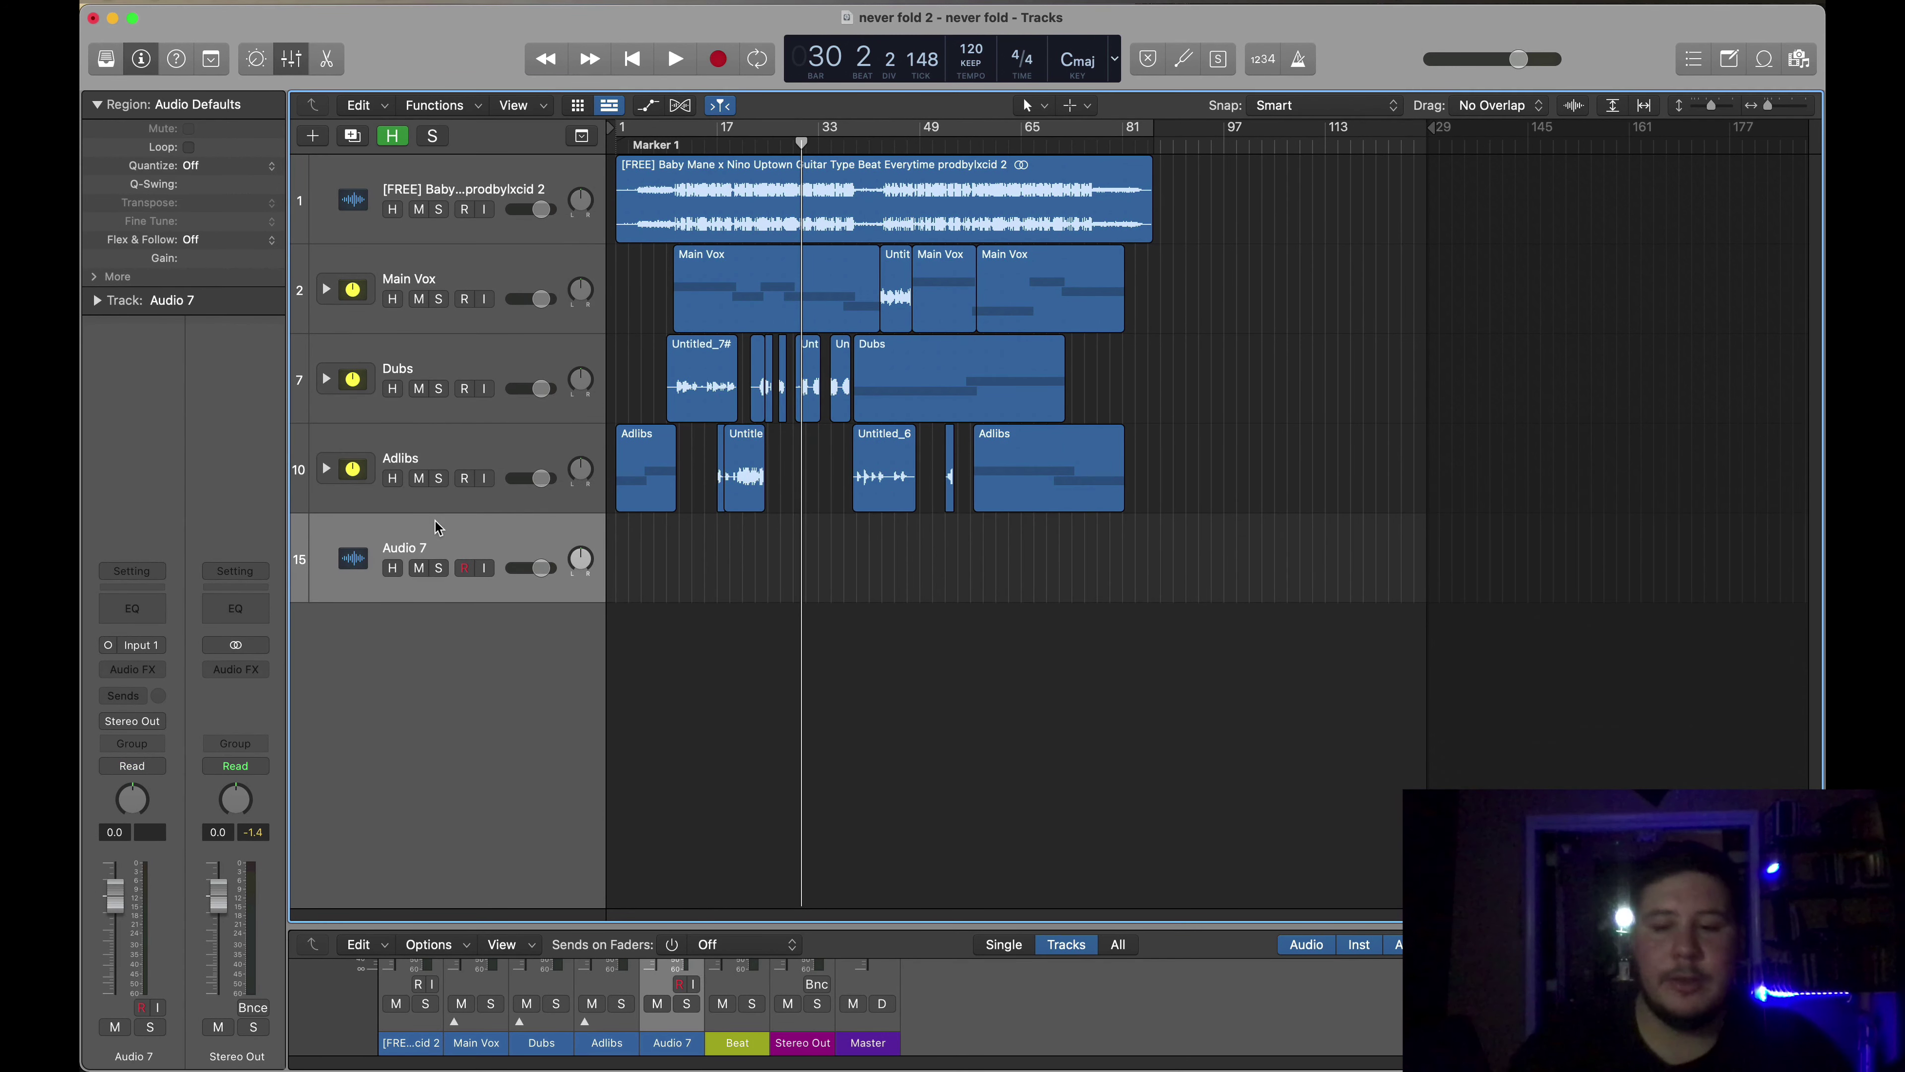
{"action": "key", "text": "super+BackSpace"}
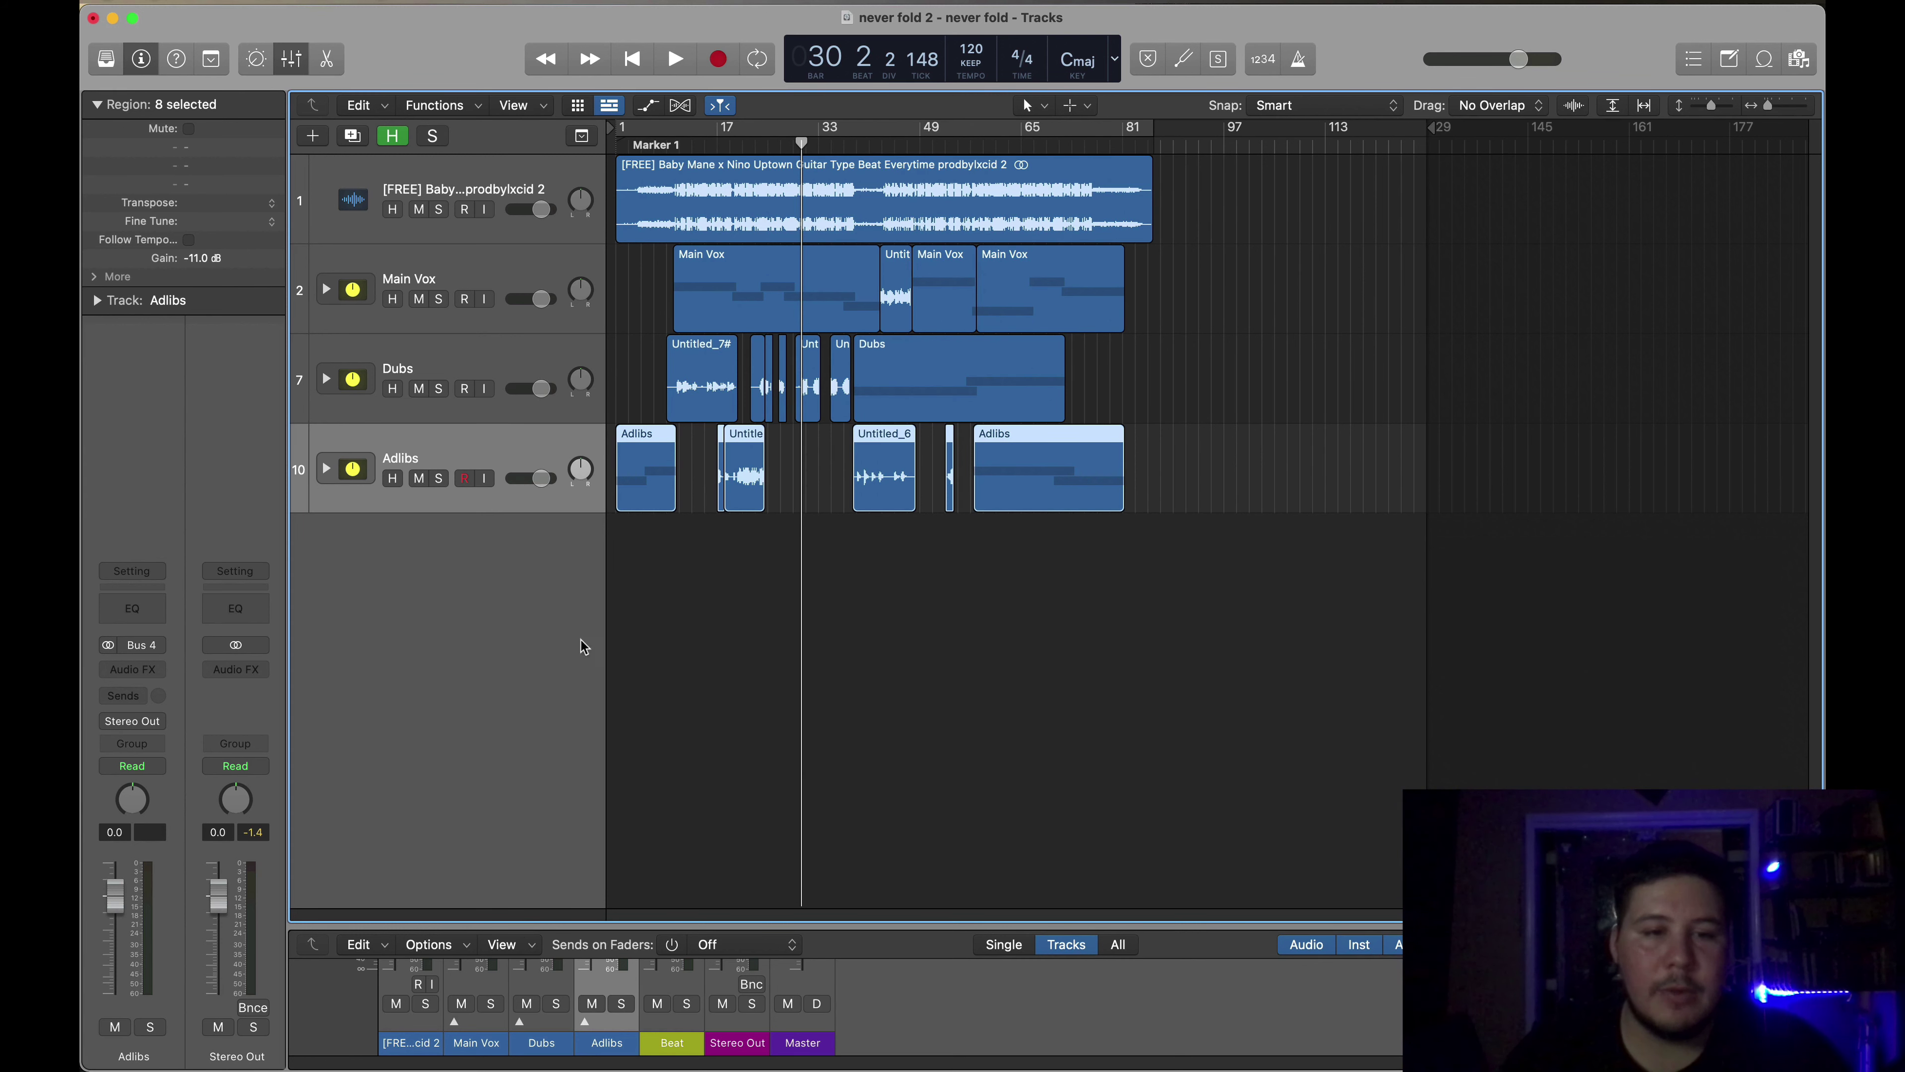
- Route the Main Vox, Dubs and Adlibs stacks to Bus 10 and name the bus channel All Vox
{"action": "left_click_drag", "start_coordinate": [556, 928], "coordinate": [579, 790]}
{"action": "left_click", "coordinate": [489, 748]}
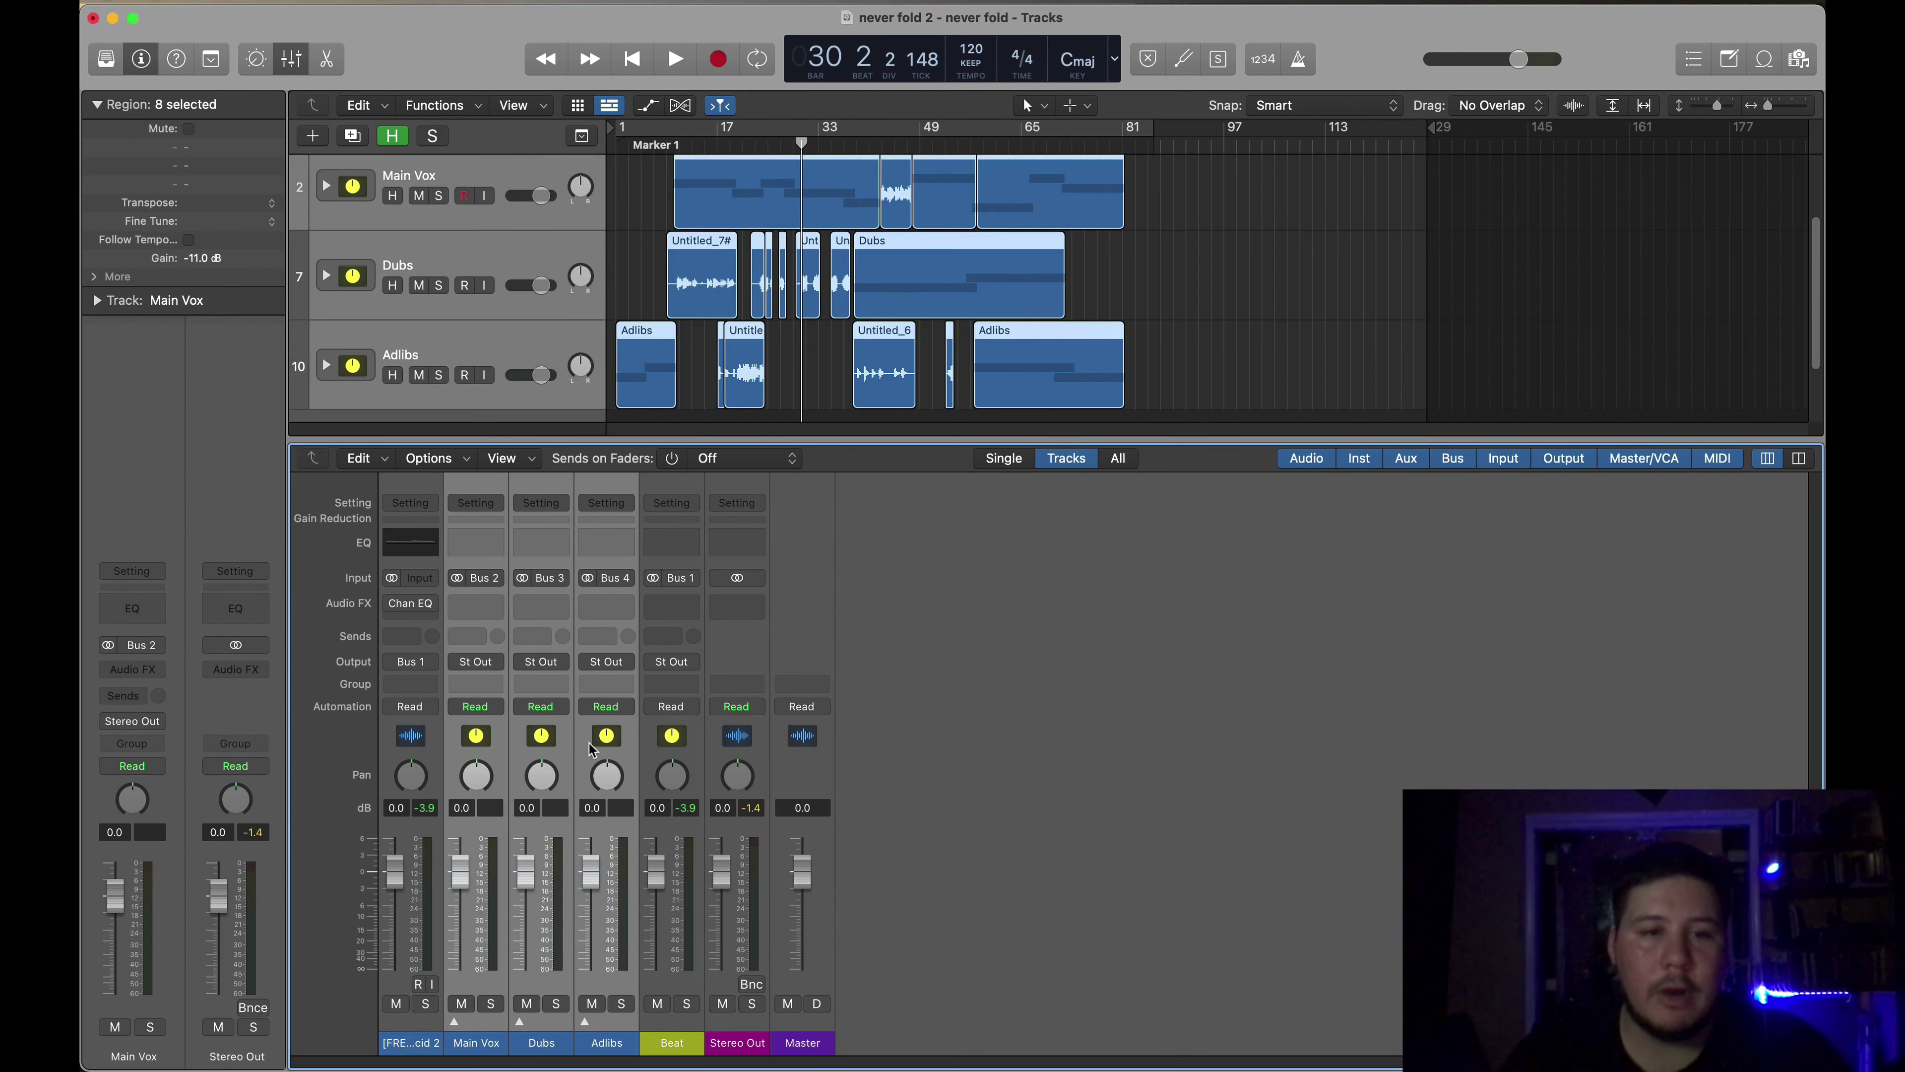
{"action": "left_click", "coordinate": [476, 667]}
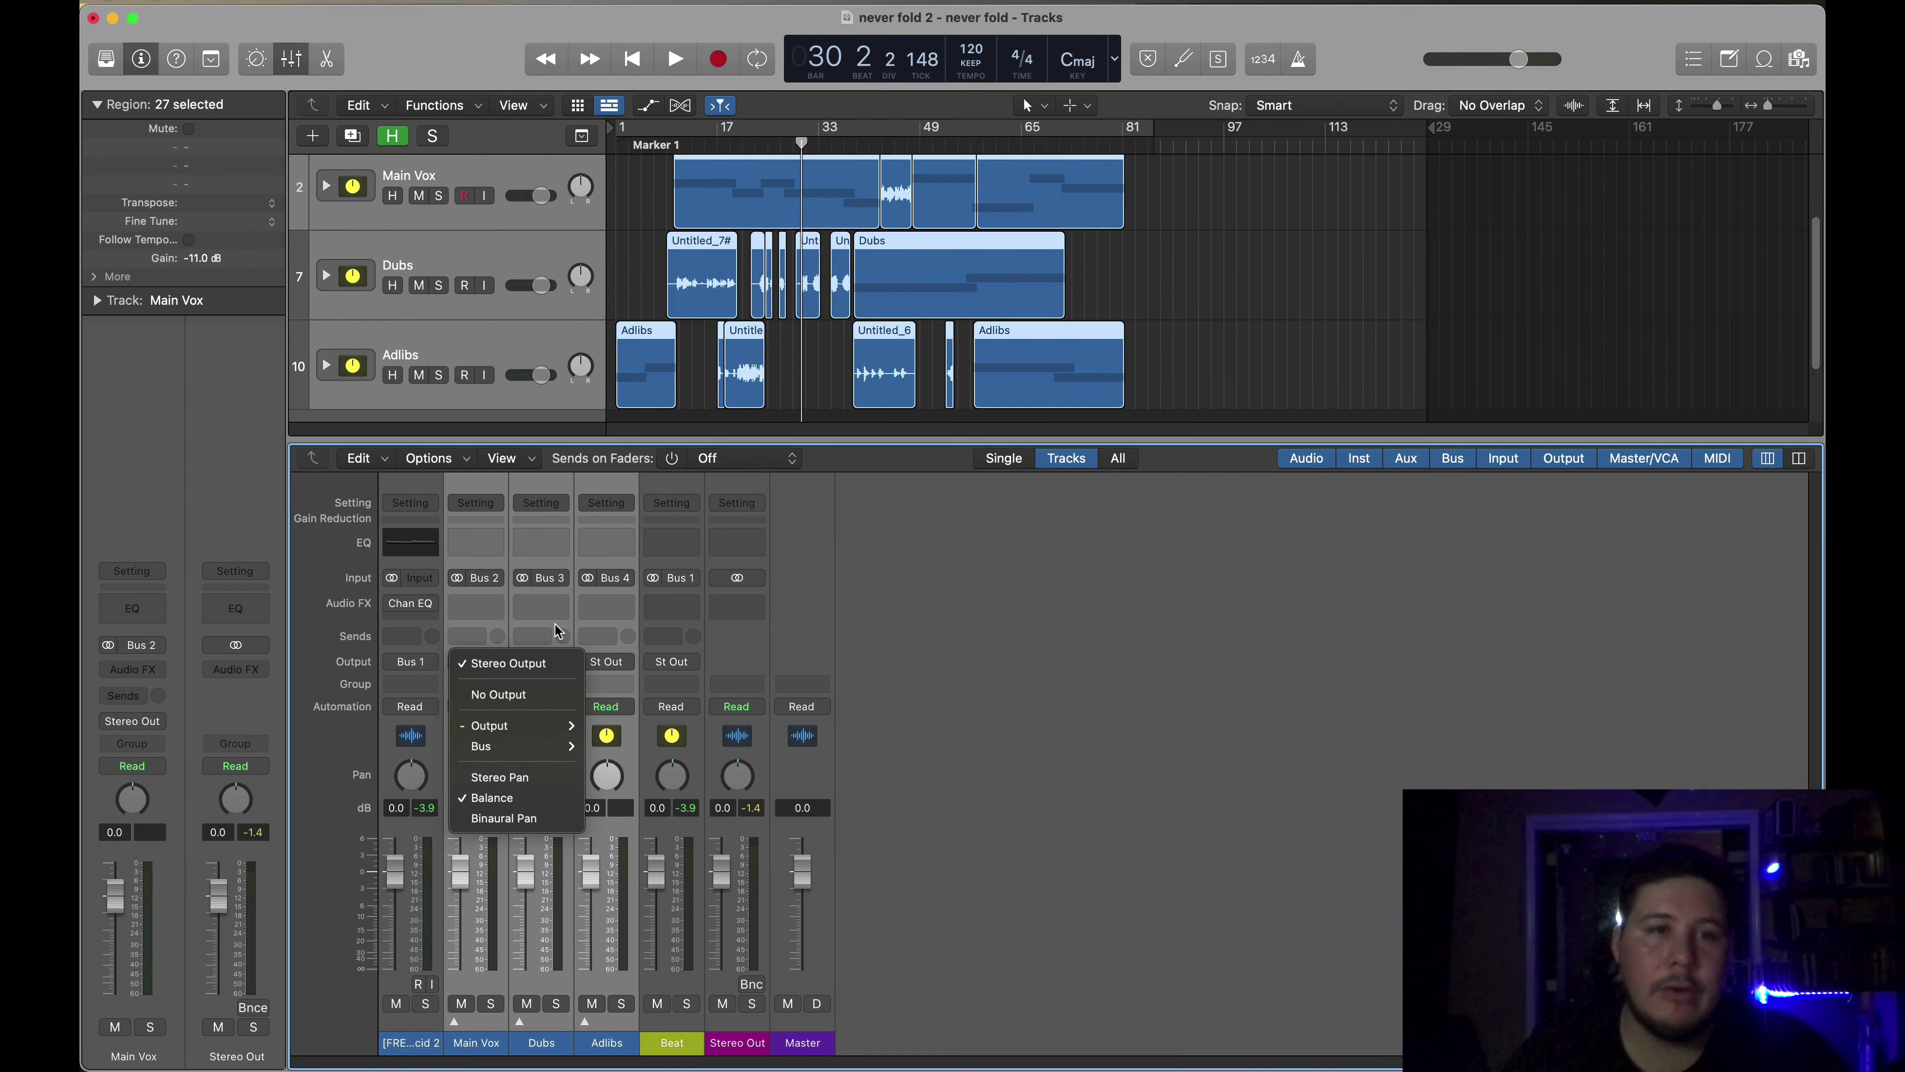
{"action": "mouse_move", "coordinate": [518, 746]}
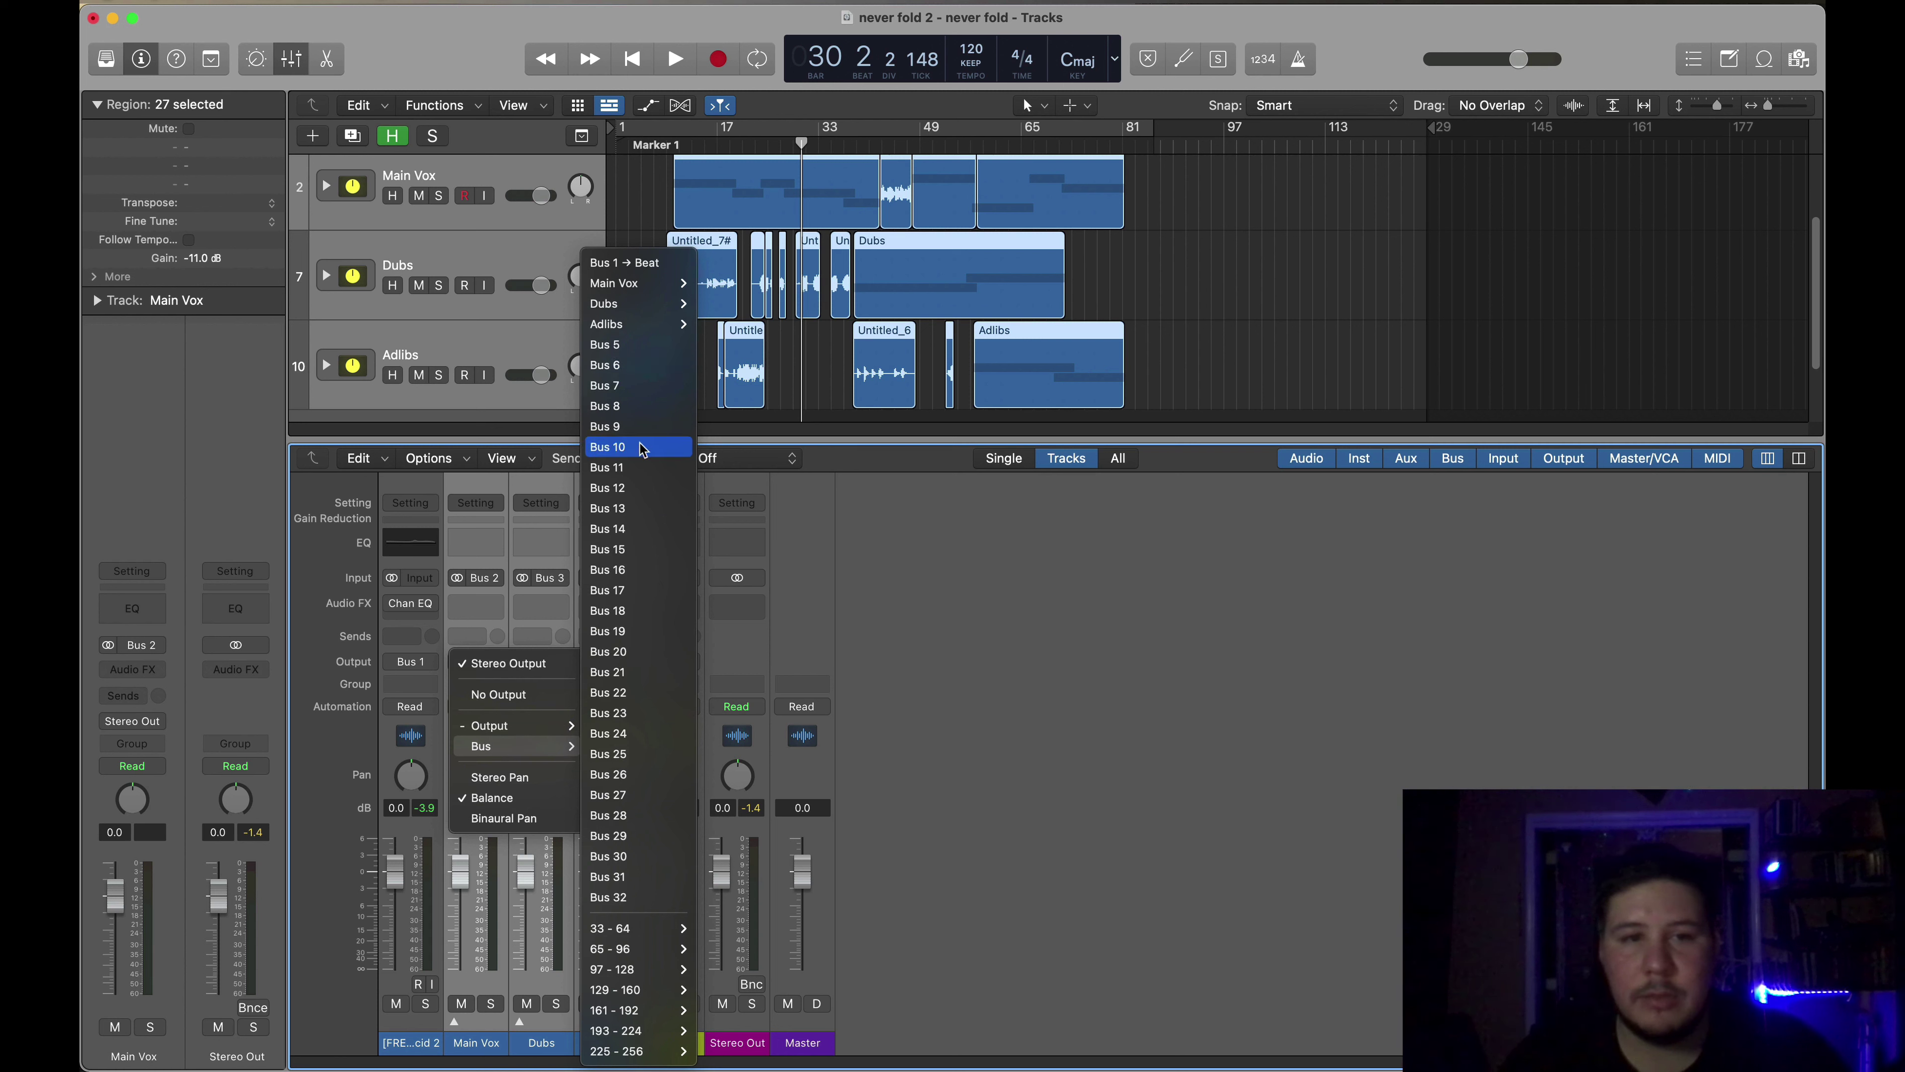
{"action": "left_click", "coordinate": [608, 446]}
{"action": "double_click", "coordinate": [754, 1043]}
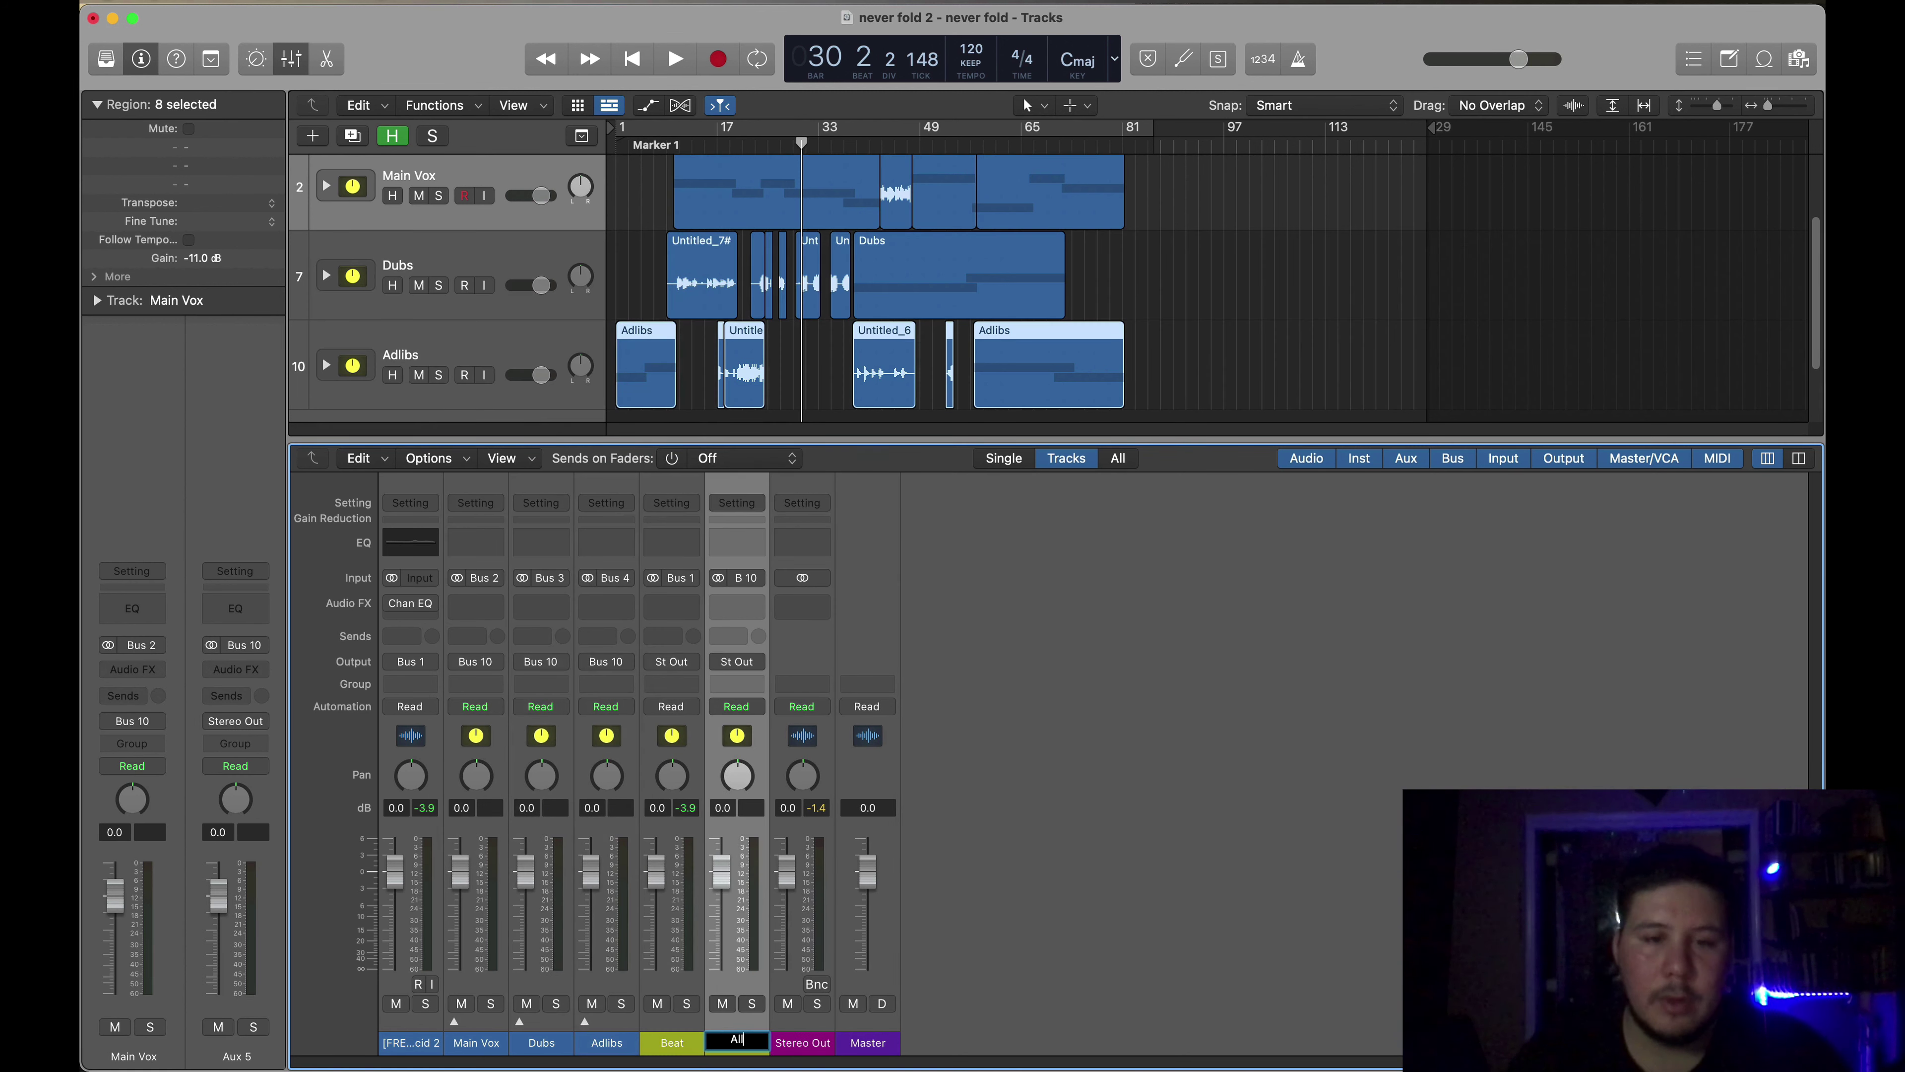
{"action": "type", "text": "All Vox"}
{"action": "key", "text": "Return"}
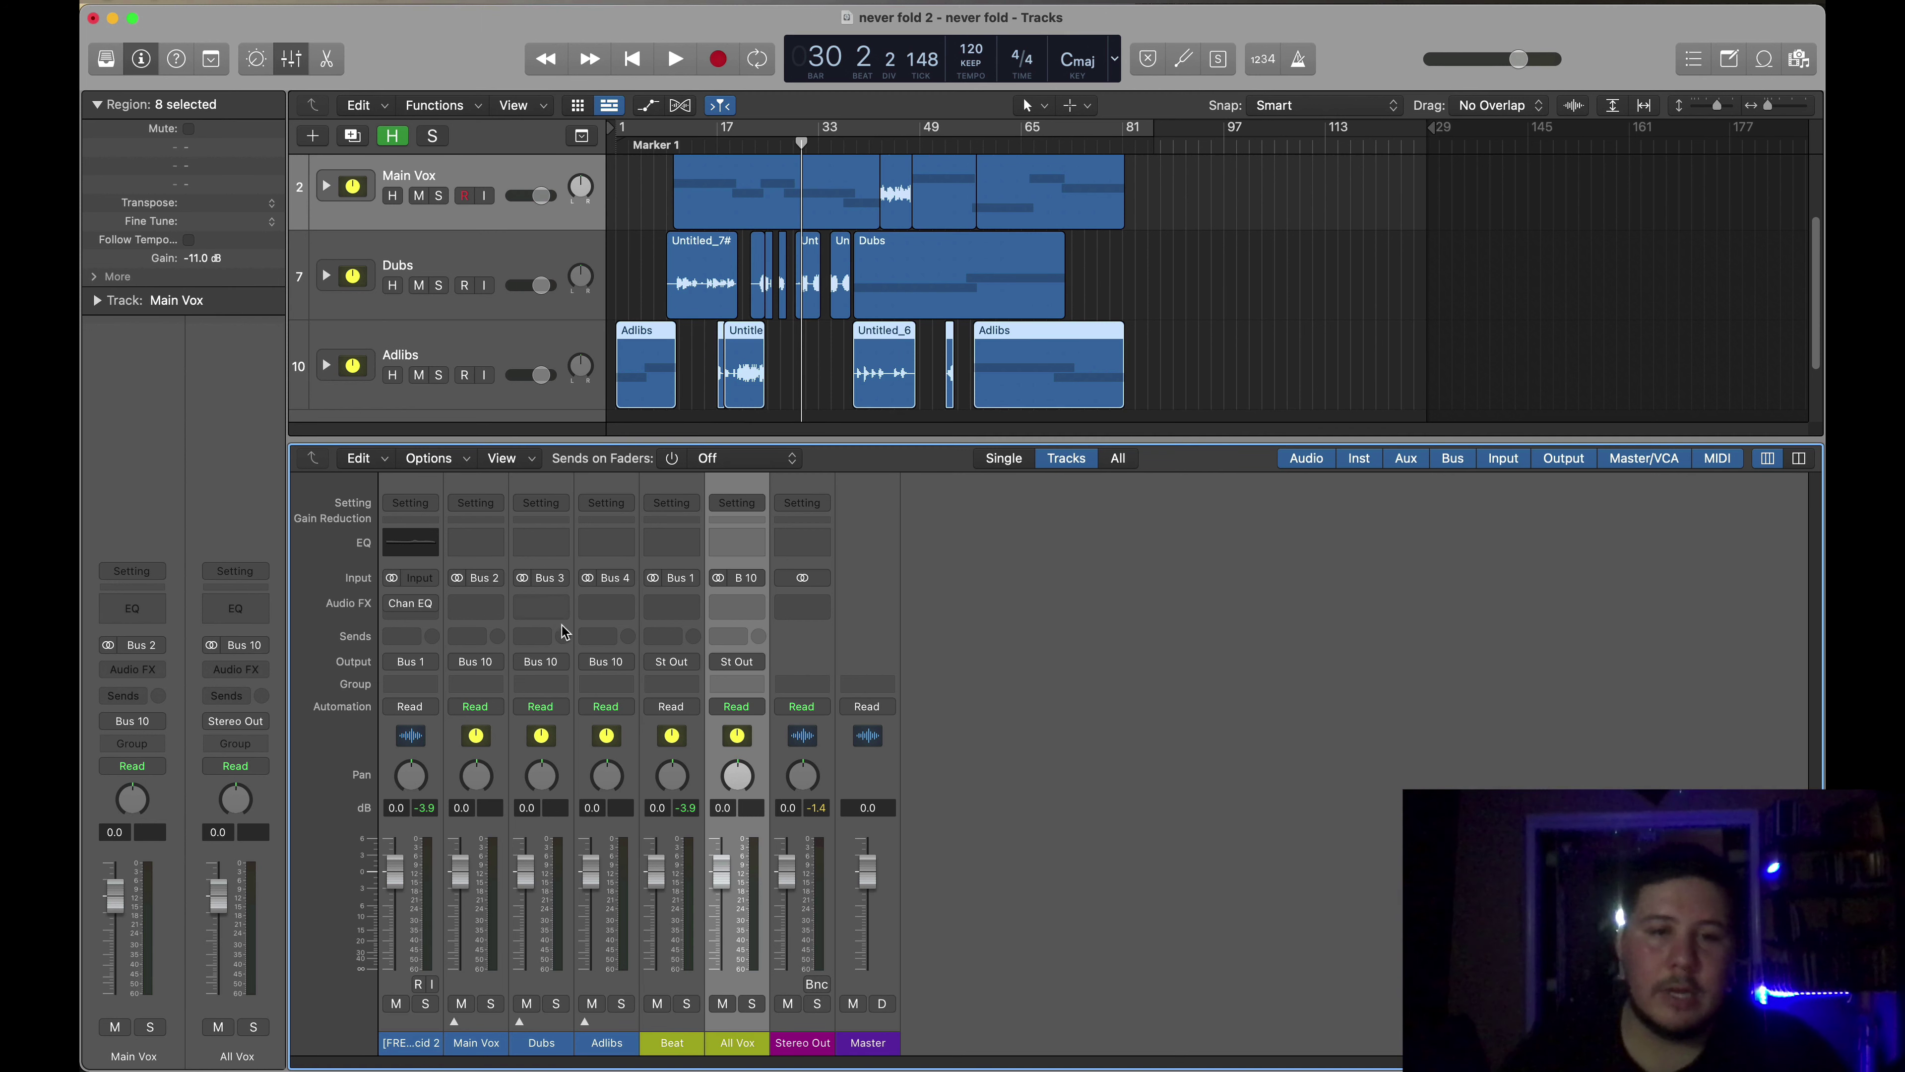
- Route the Beat and All Vox channels to Bus 15 and name the bus channel SubMix
{"action": "left_click", "coordinate": [684, 746]}
{"action": "left_click", "coordinate": [736, 745]}
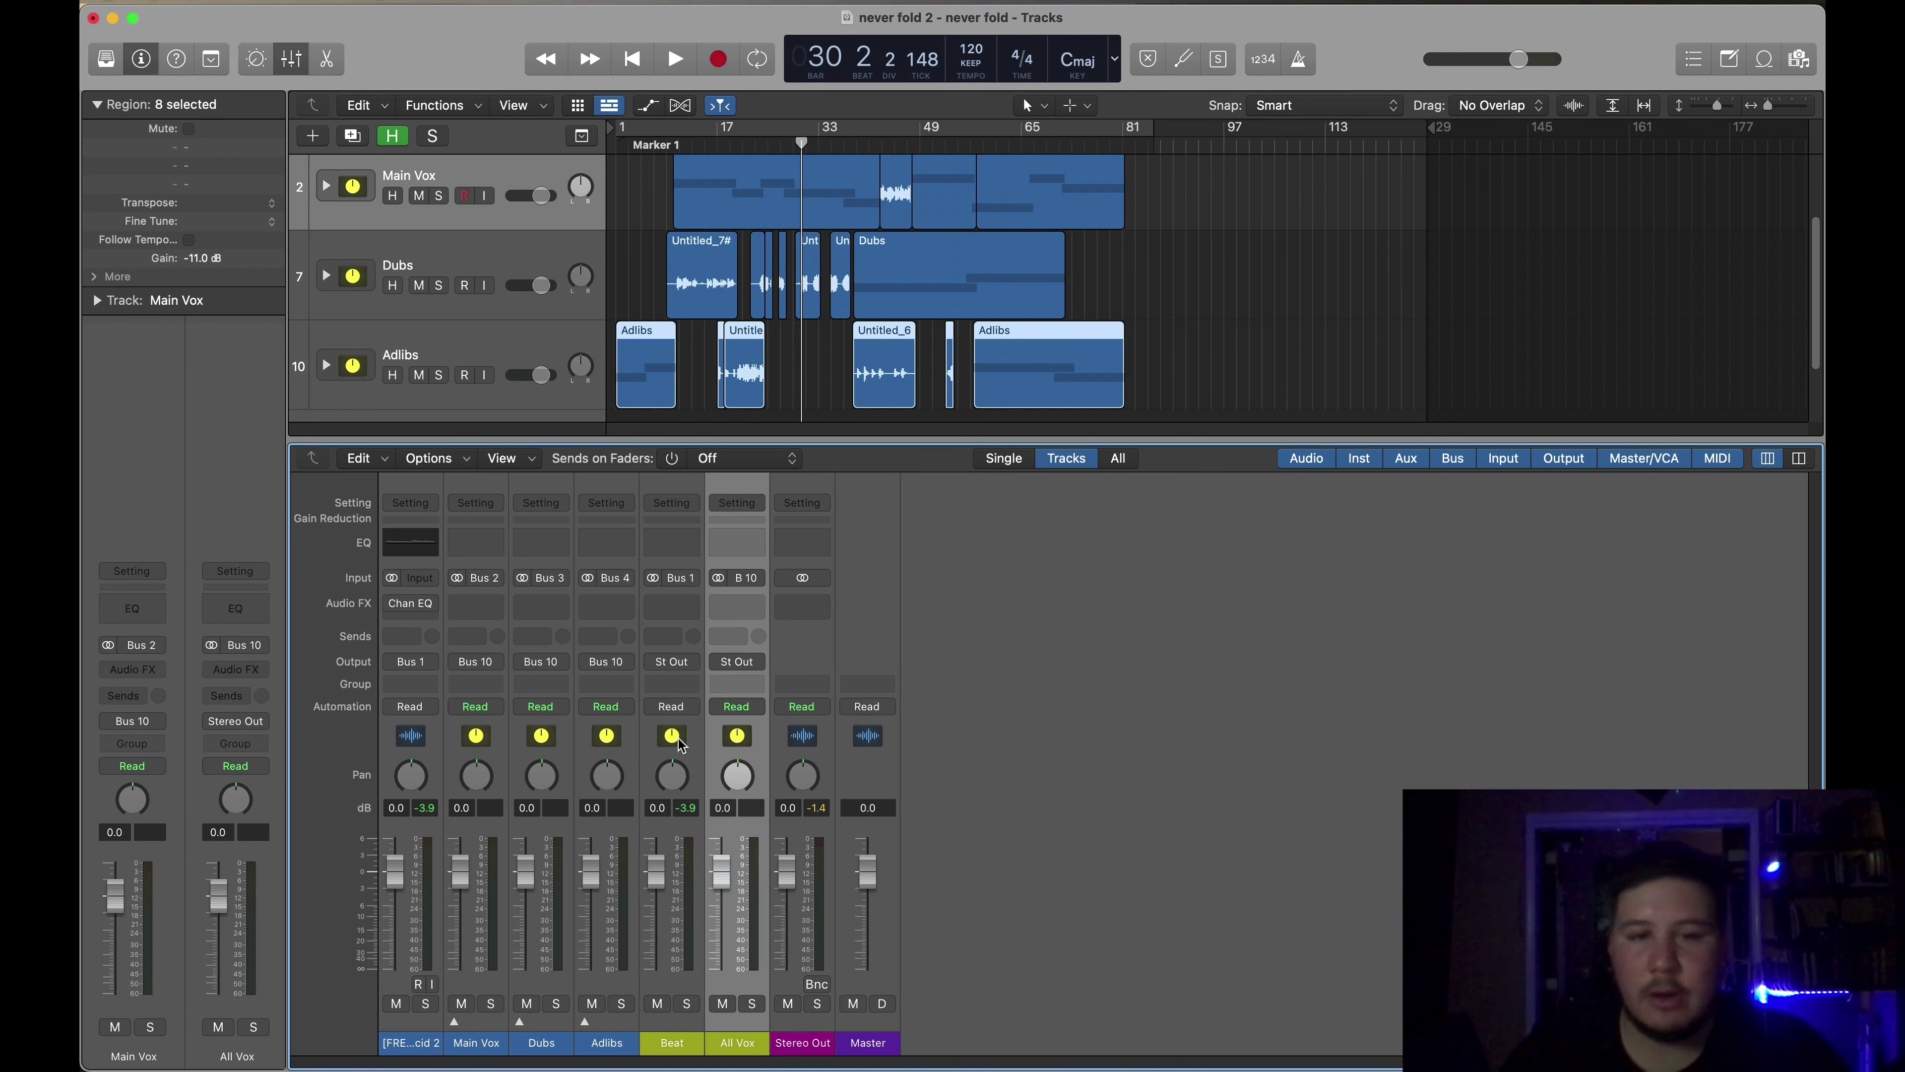
{"action": "left_click", "coordinate": [698, 748], "text": "shift"}
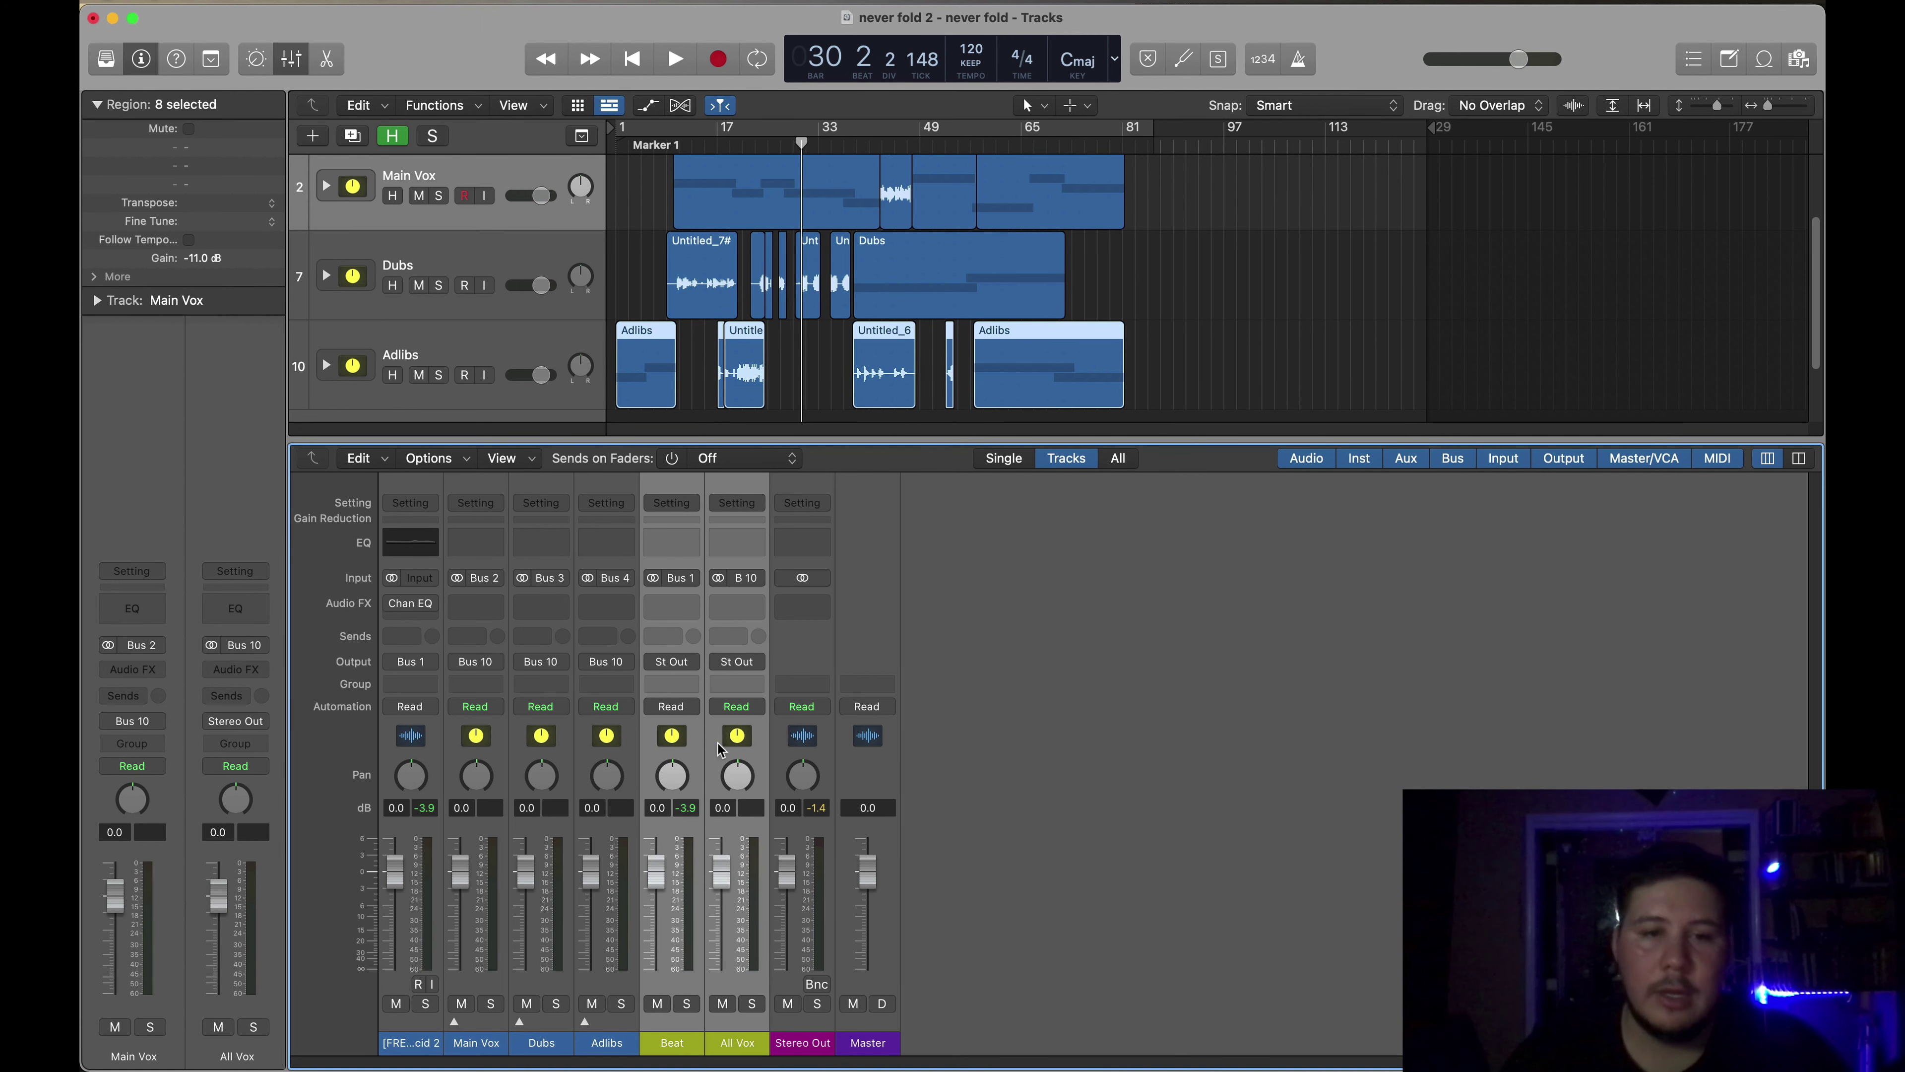
{"action": "left_click", "coordinate": [682, 664]}
{"action": "mouse_move", "coordinate": [717, 745]}
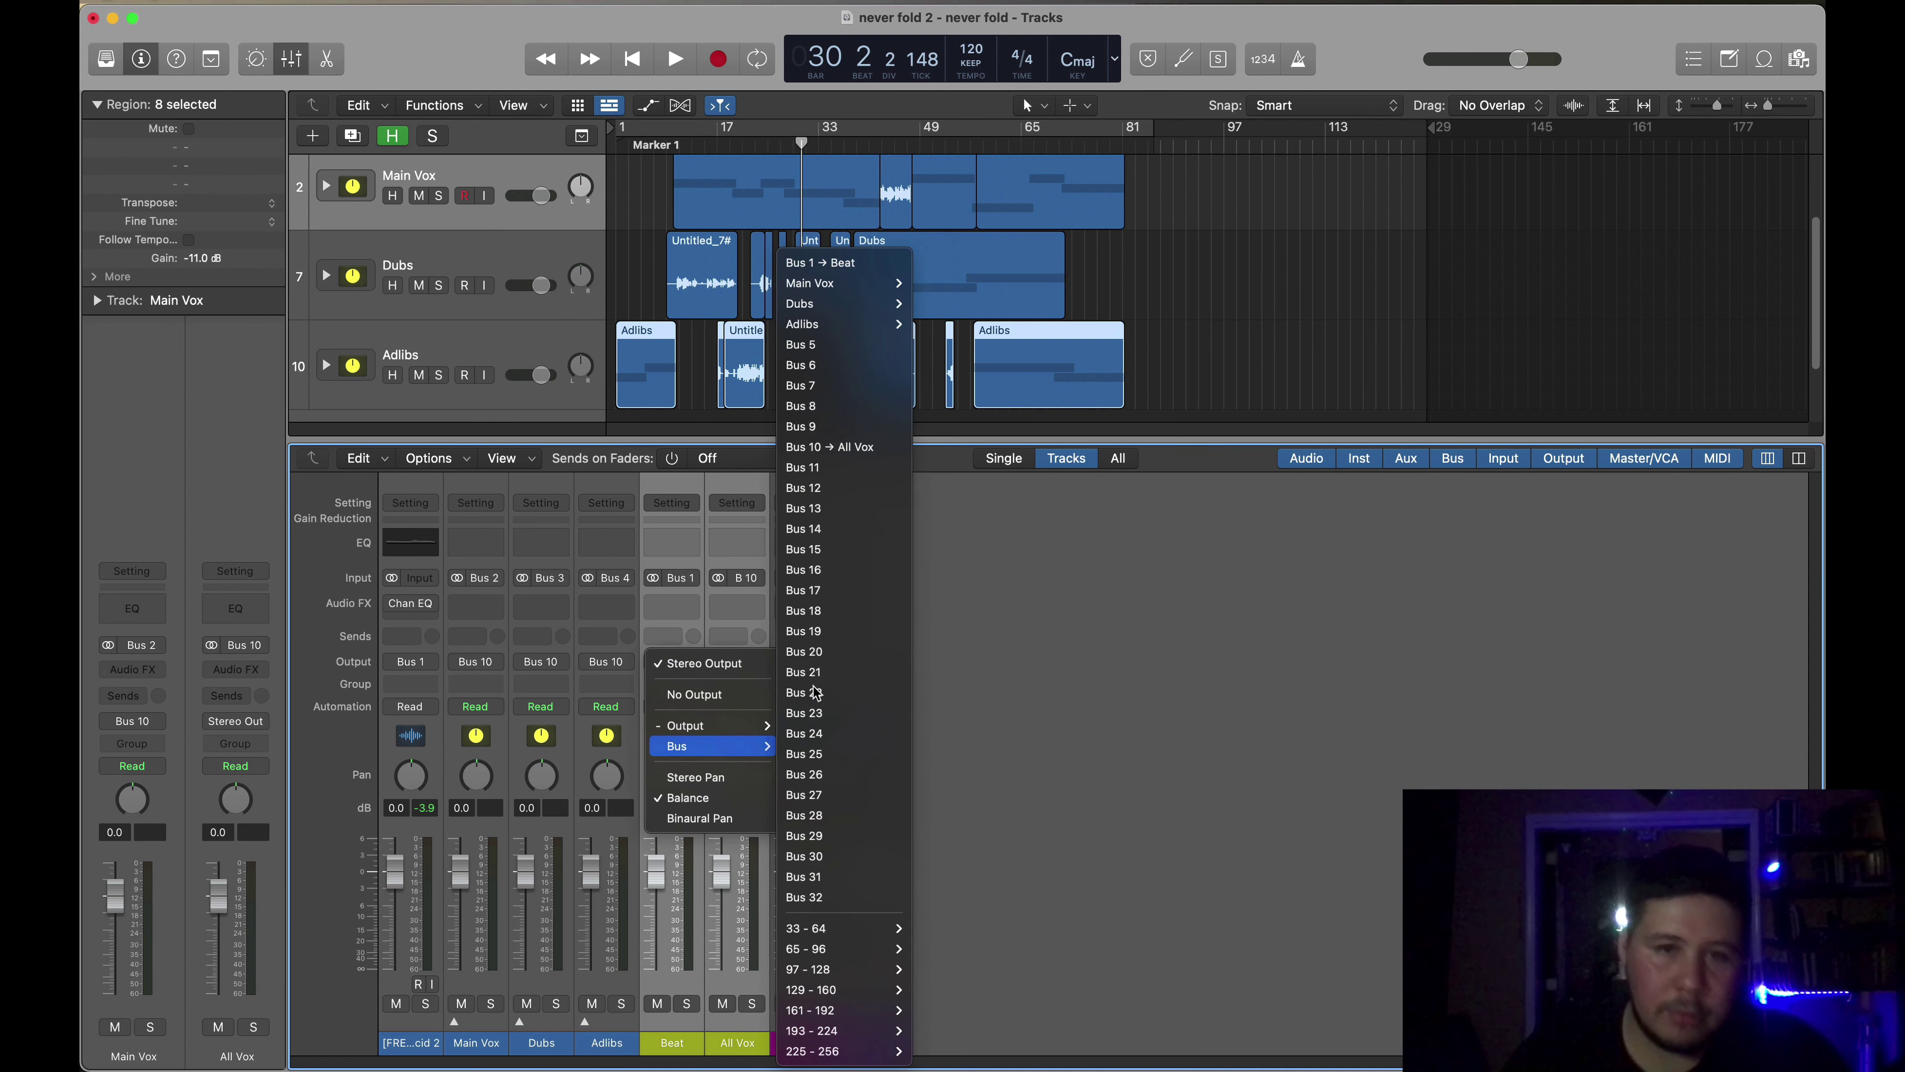
{"action": "left_click", "coordinate": [831, 554]}
{"action": "double_click", "coordinate": [817, 1039]}
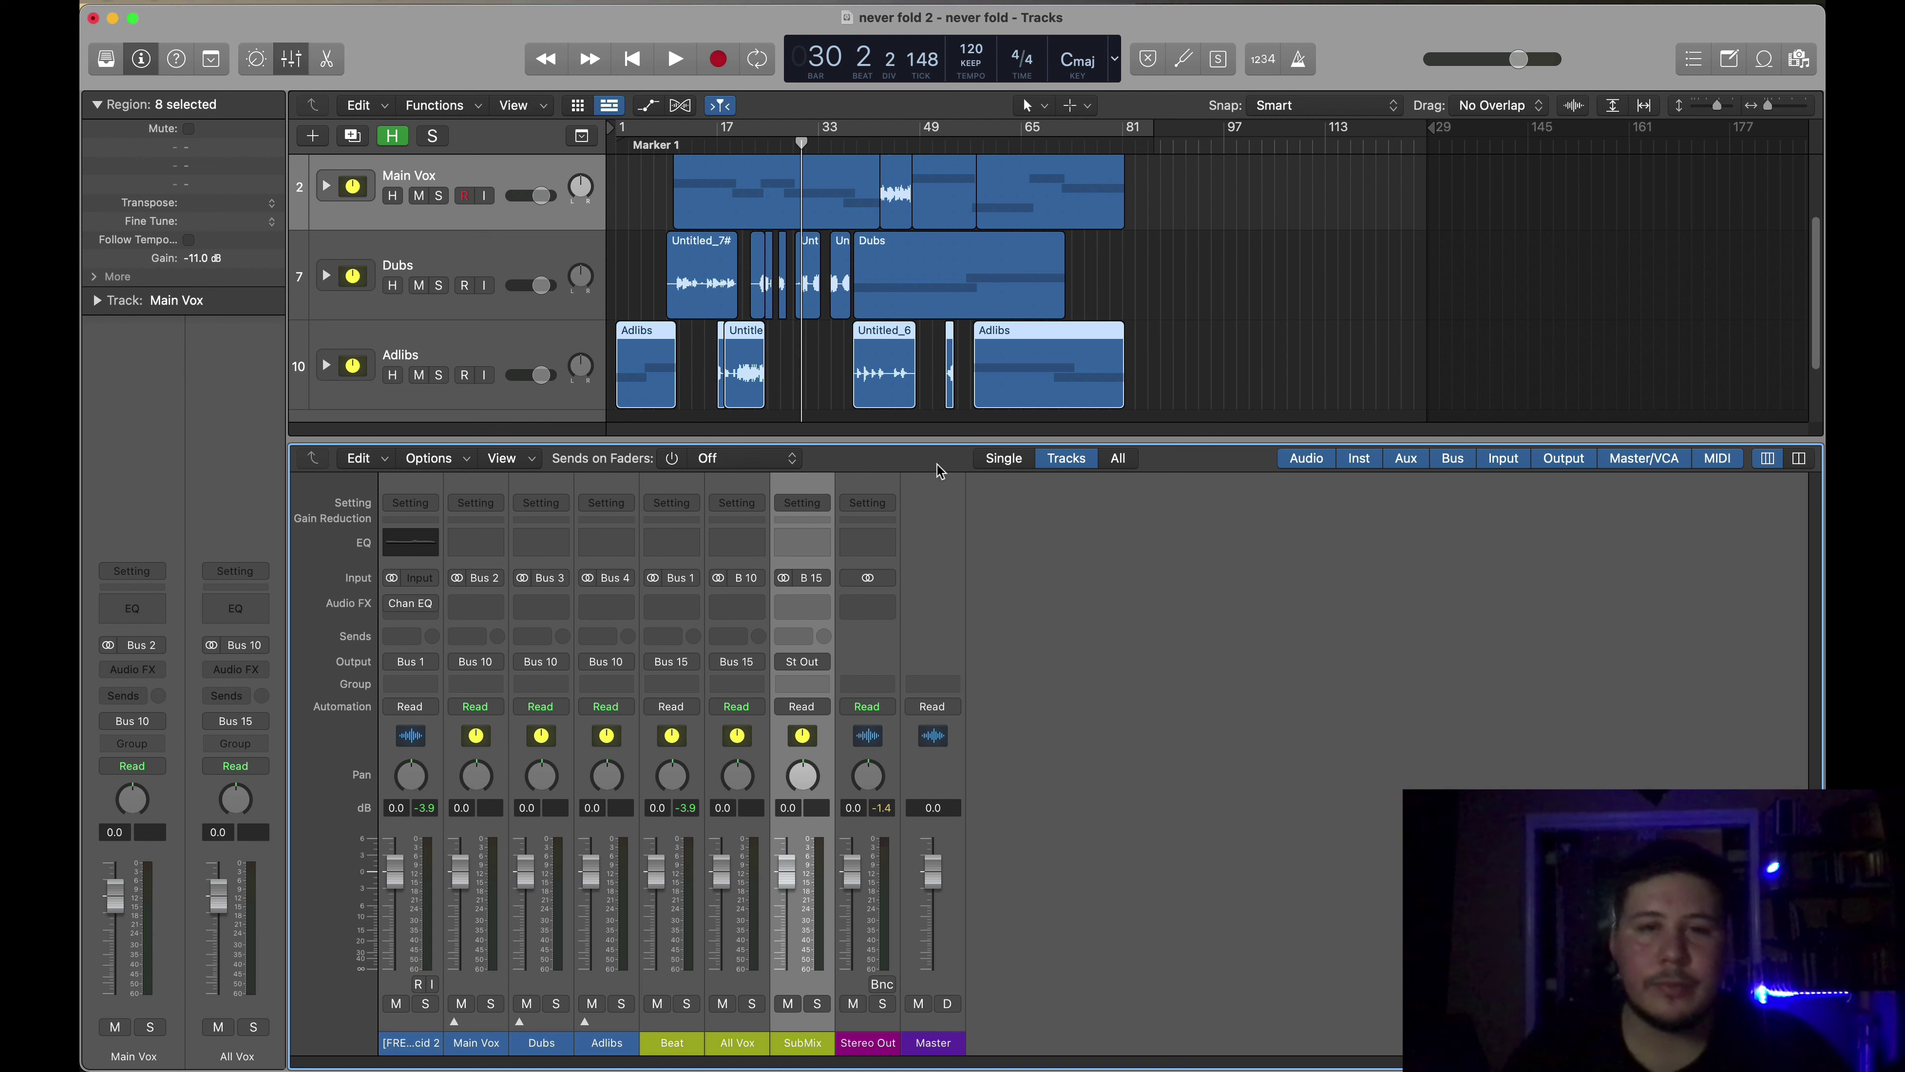
- Play the song while pulling the SubMix fader fully down, restore it to 0 dB and stop playback
{"action": "scroll", "coordinate": [737, 256], "scroll_direction": "up", "scroll_amount": 3}
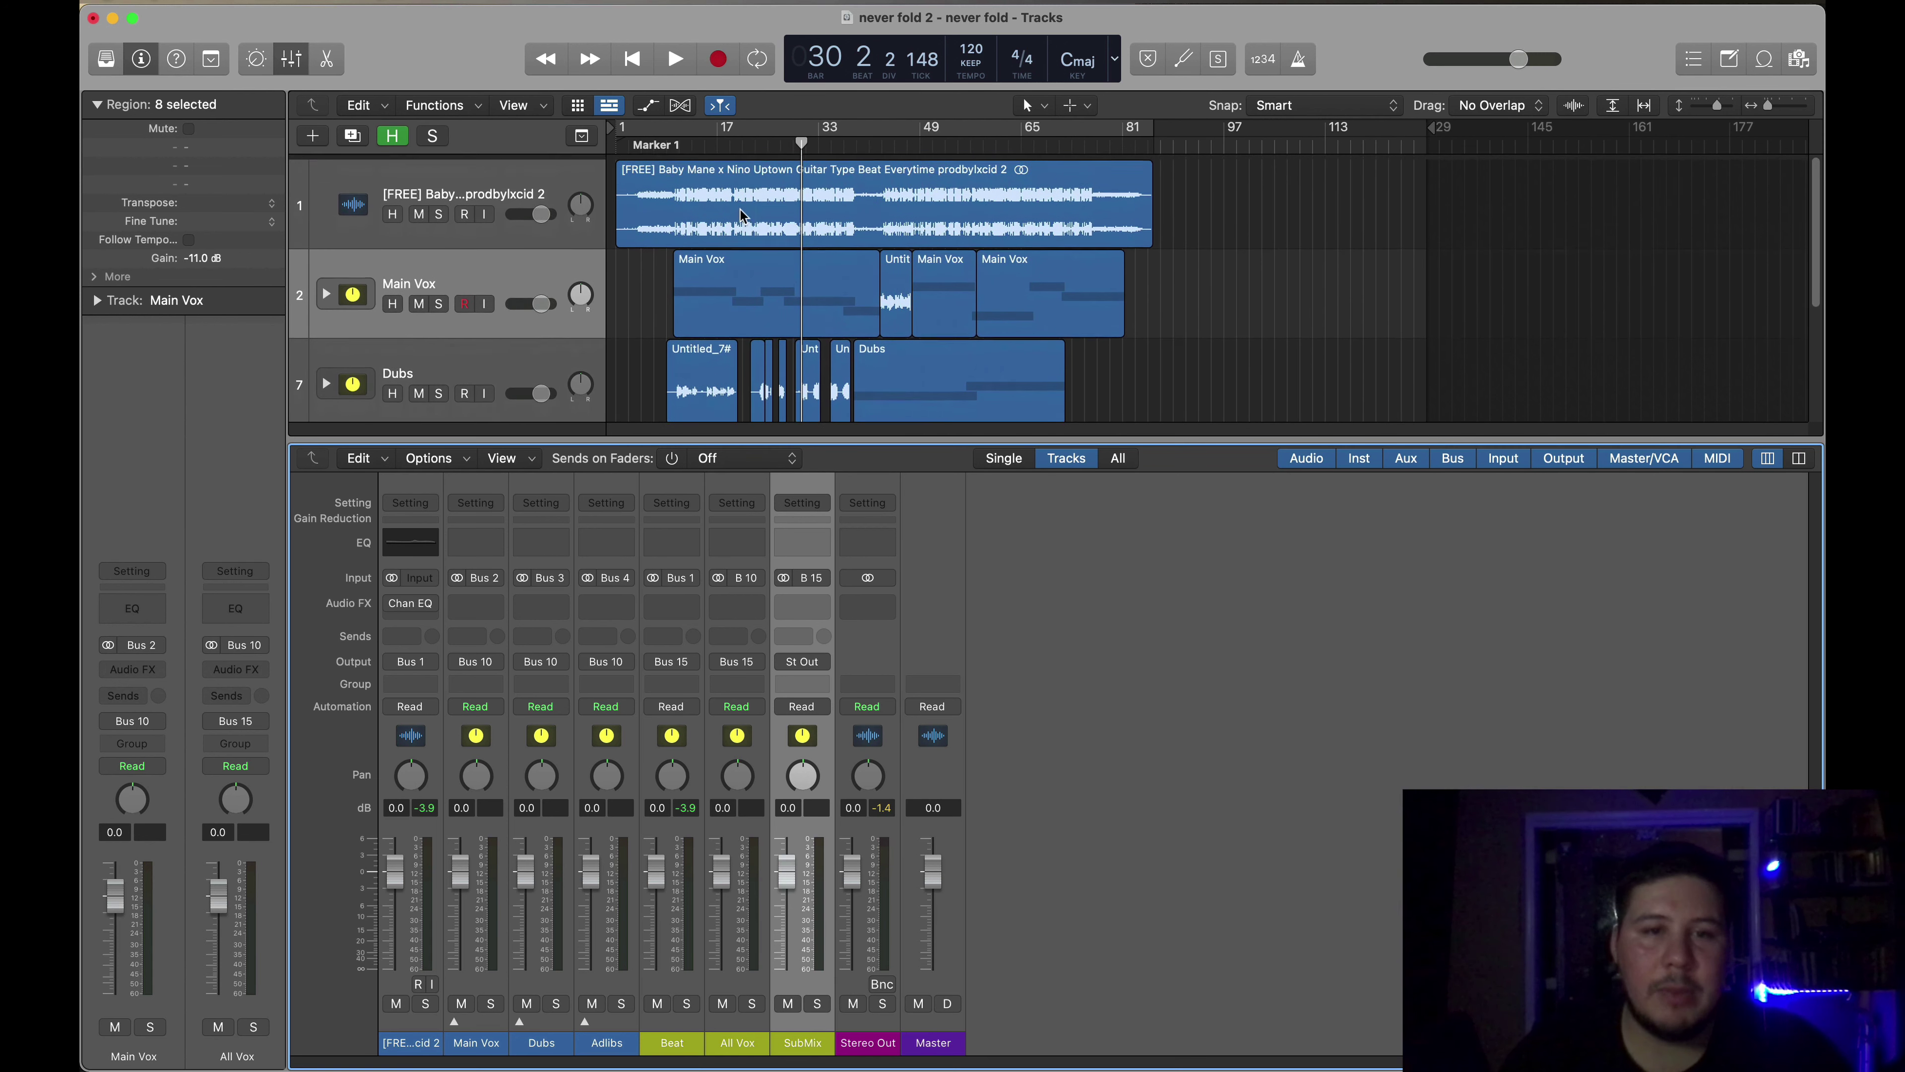
{"action": "key", "text": "space"}
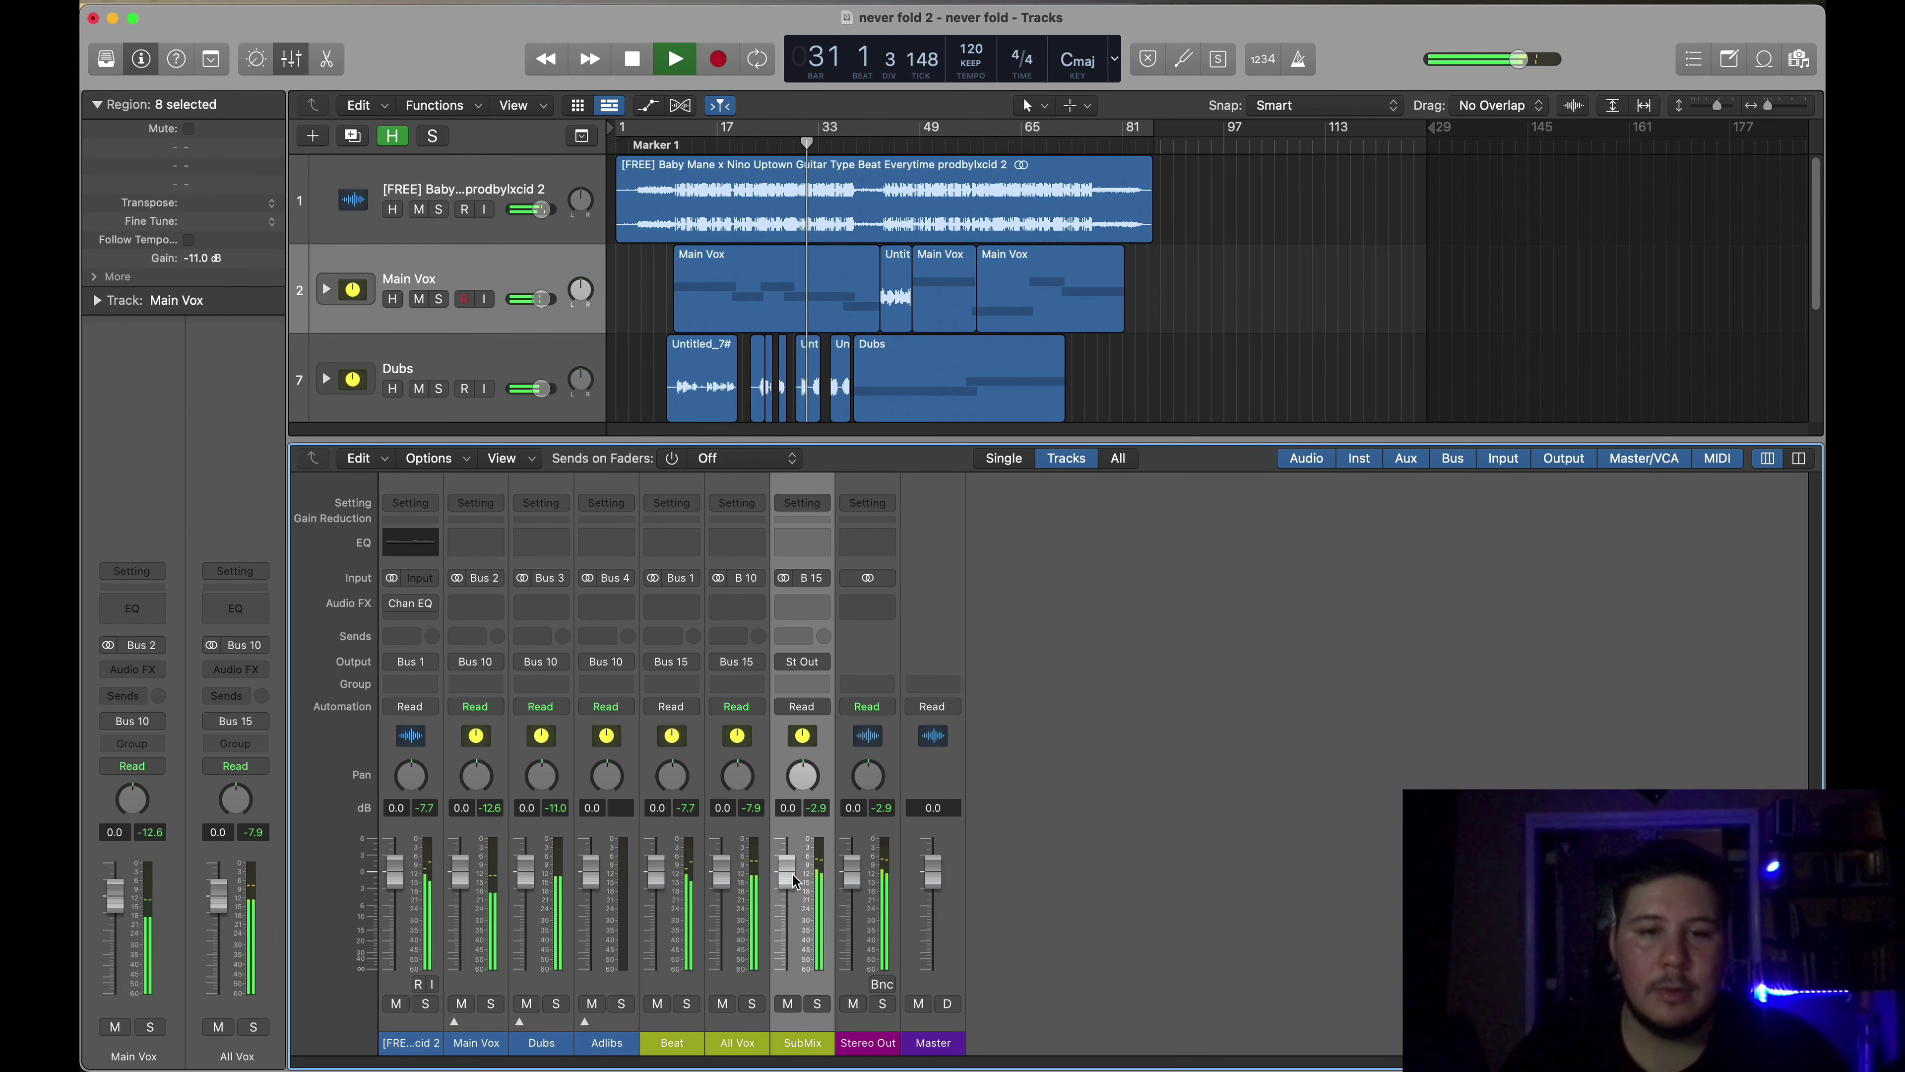
{"action": "left_click_drag", "start_coordinate": [786, 871], "coordinate": [814, 1068]}
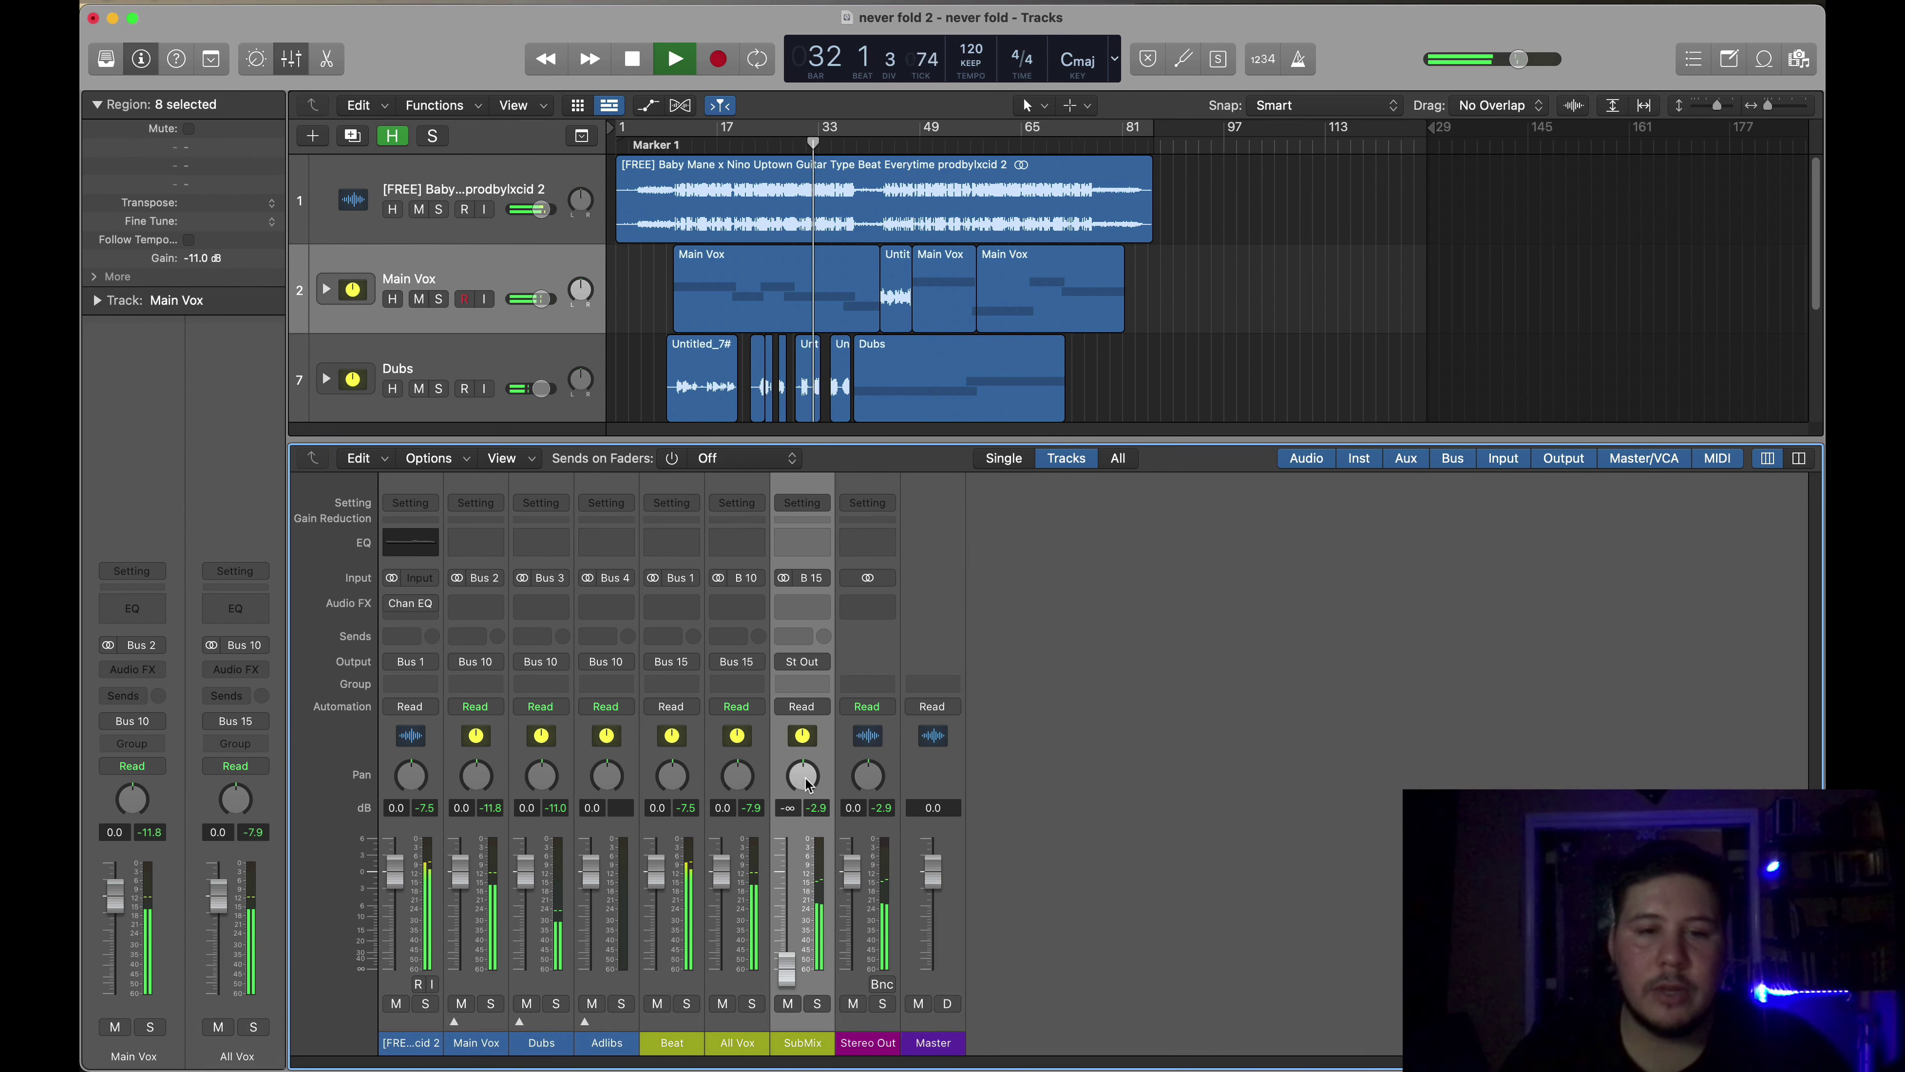
{"action": "double_click", "coordinate": [787, 807]}
{"action": "type", "text": "+0"}
{"action": "key", "text": "Return"}
{"action": "key", "text": "space"}
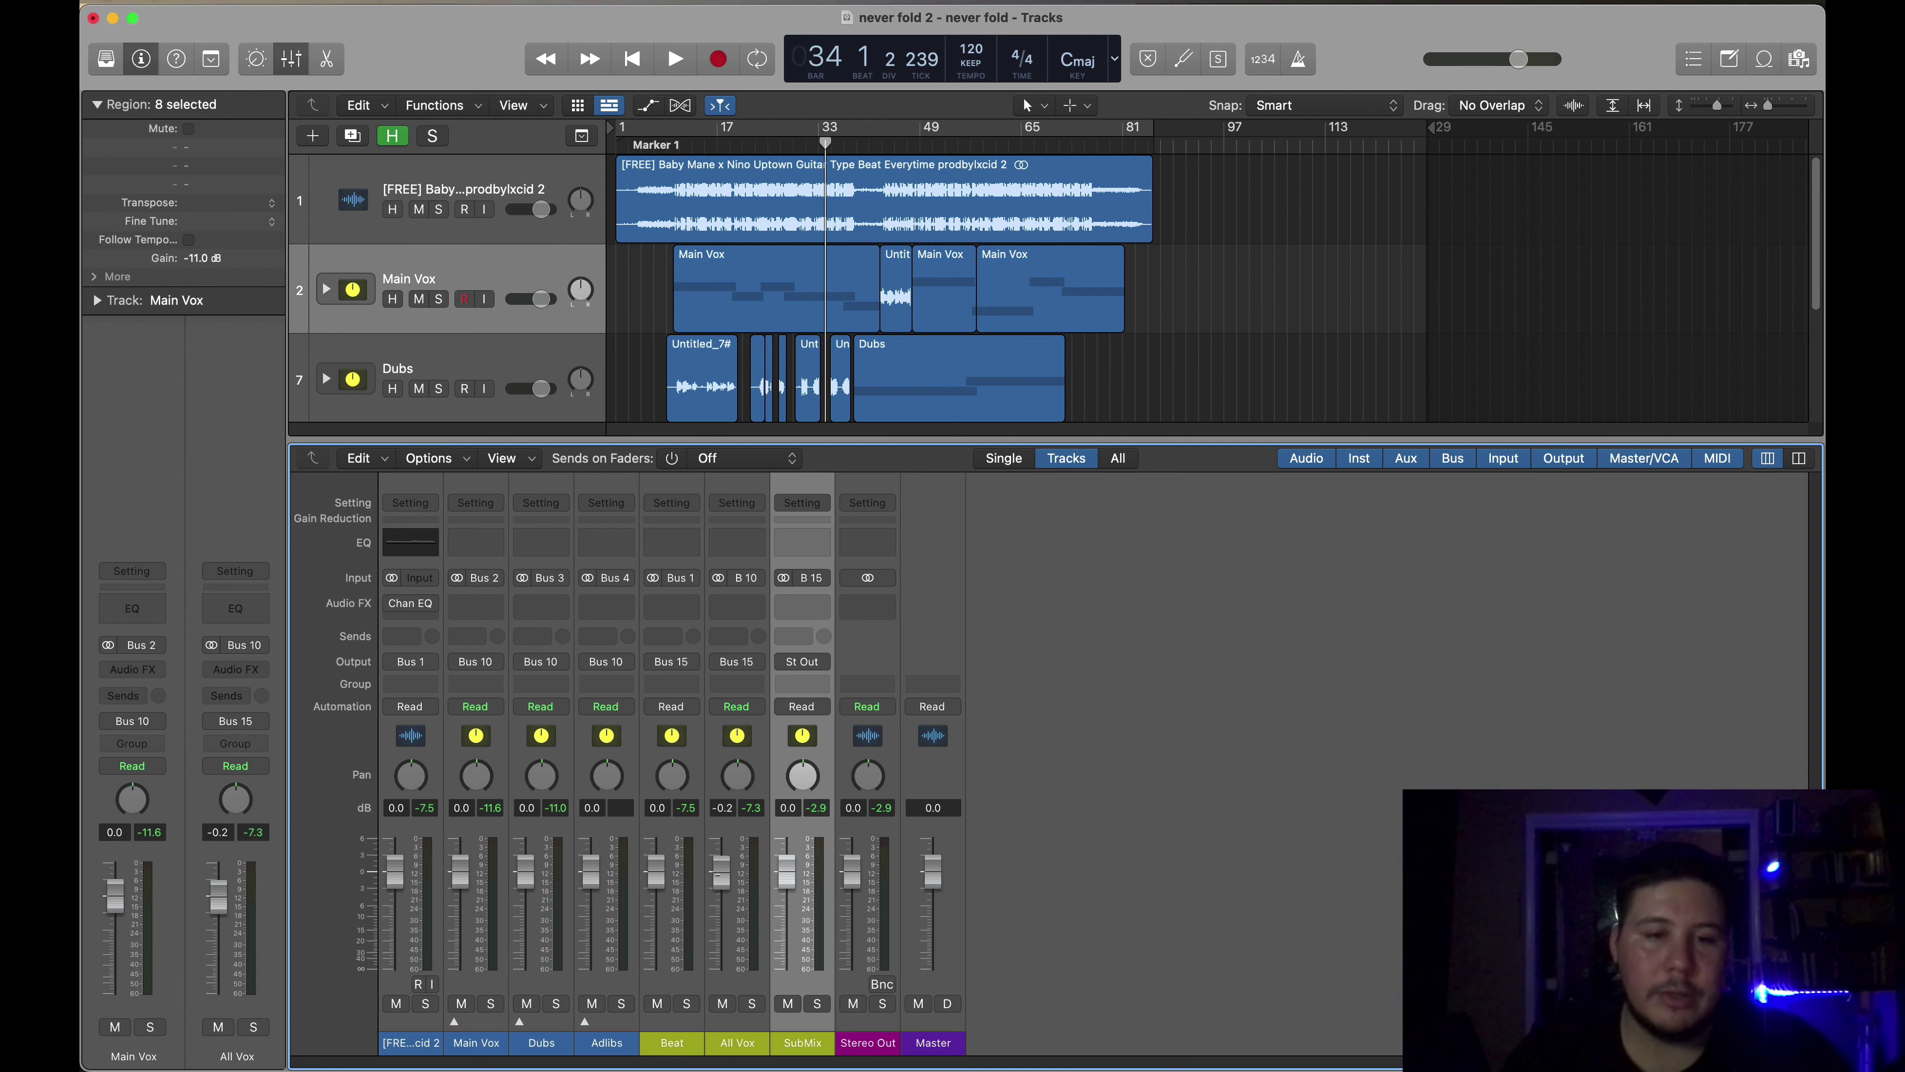
- Play the song while pulling the Beat and All Vox faders down together to about -9.0 dB and -7.2 dB, and stop playback
{"action": "key", "text": "space"}
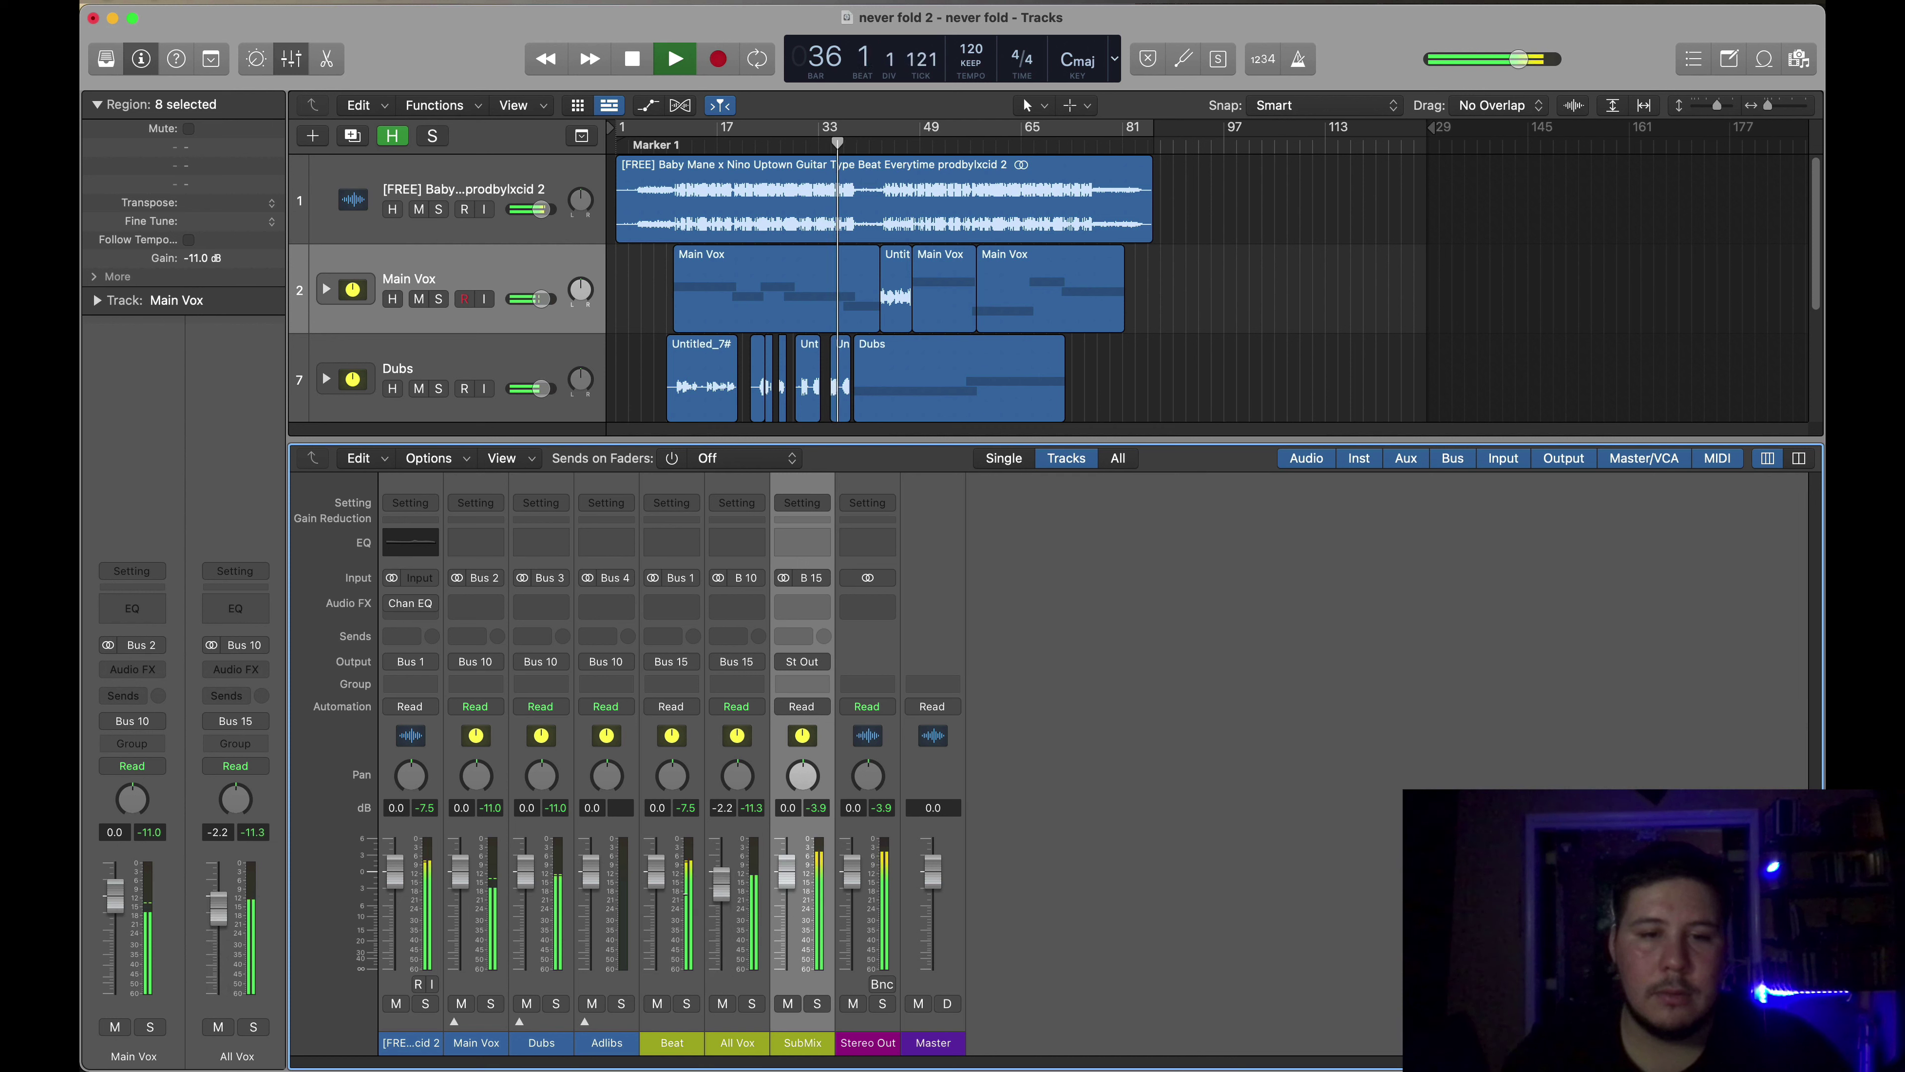
{"action": "key", "text": "space"}
{"action": "key", "text": "space"}
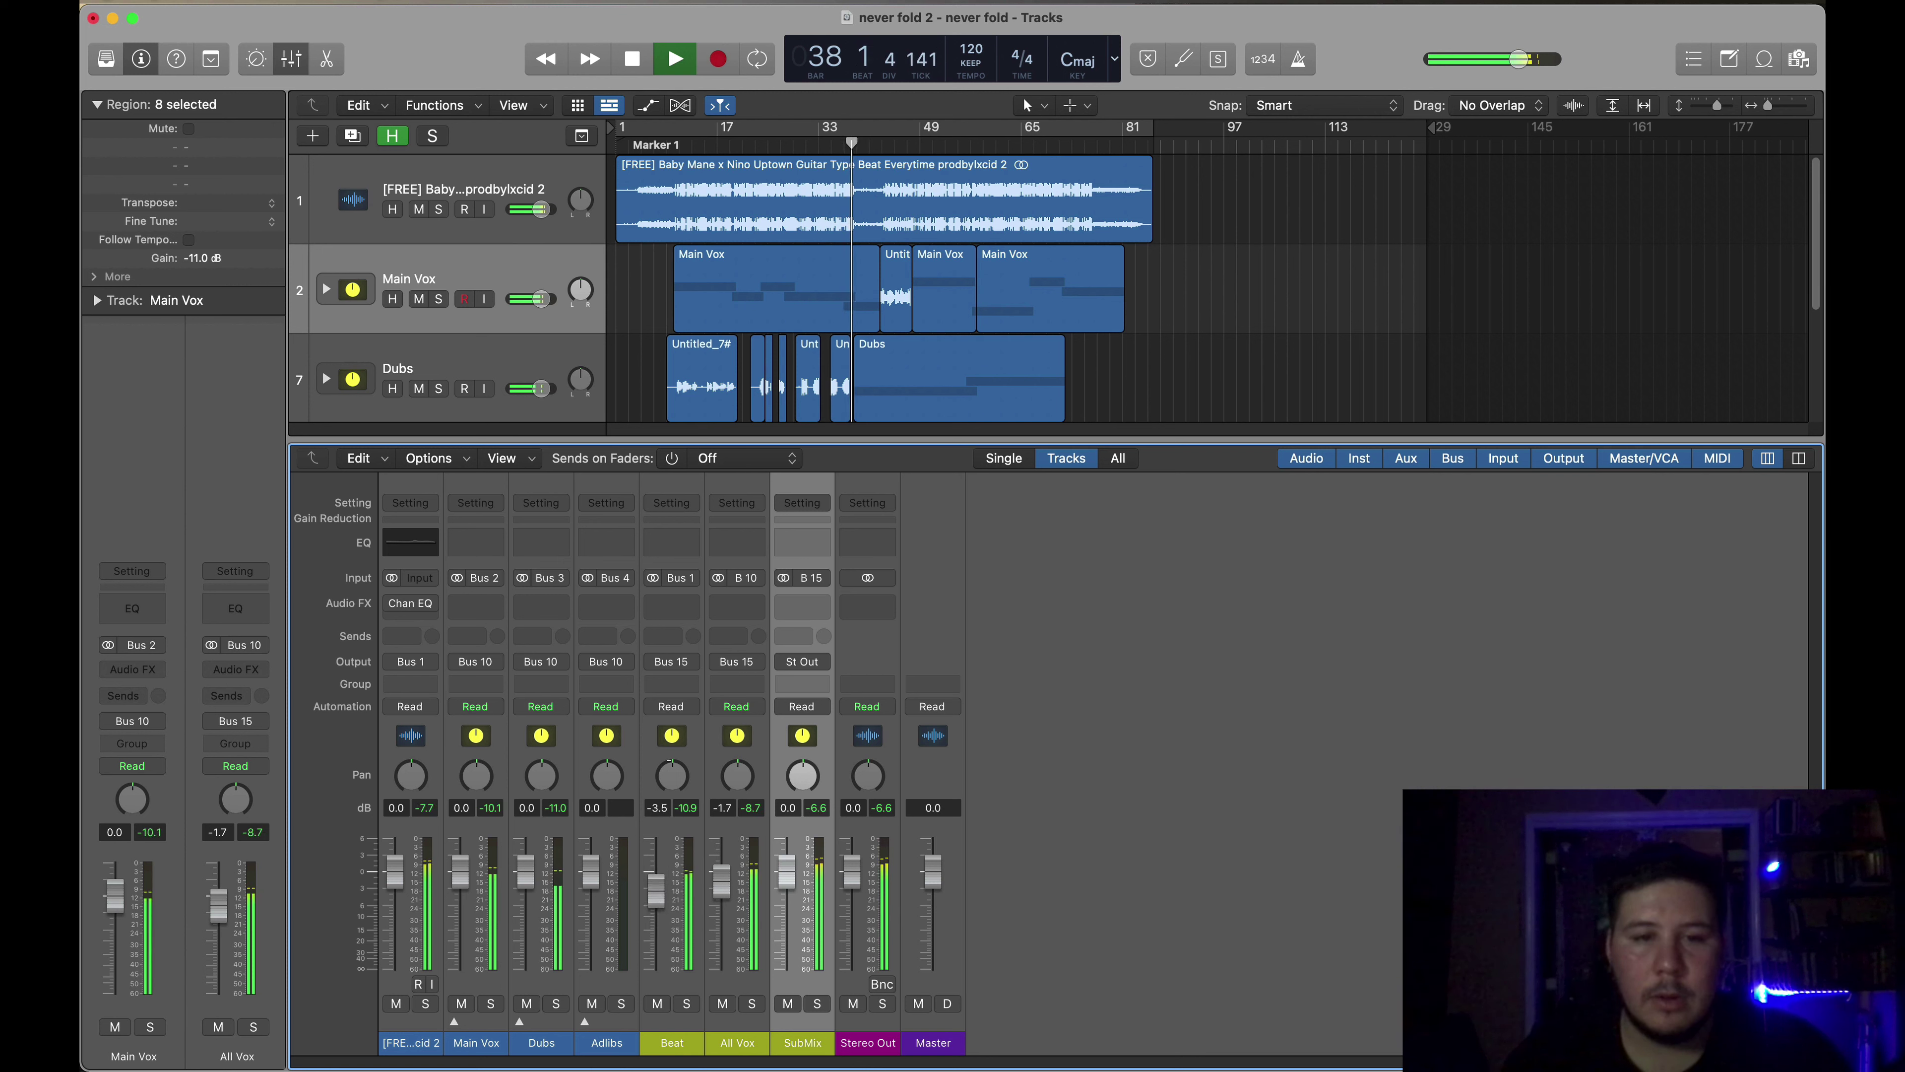
{"action": "left_click", "coordinate": [675, 750]}
{"action": "left_click_drag", "start_coordinate": [719, 749], "coordinate": [702, 749]}
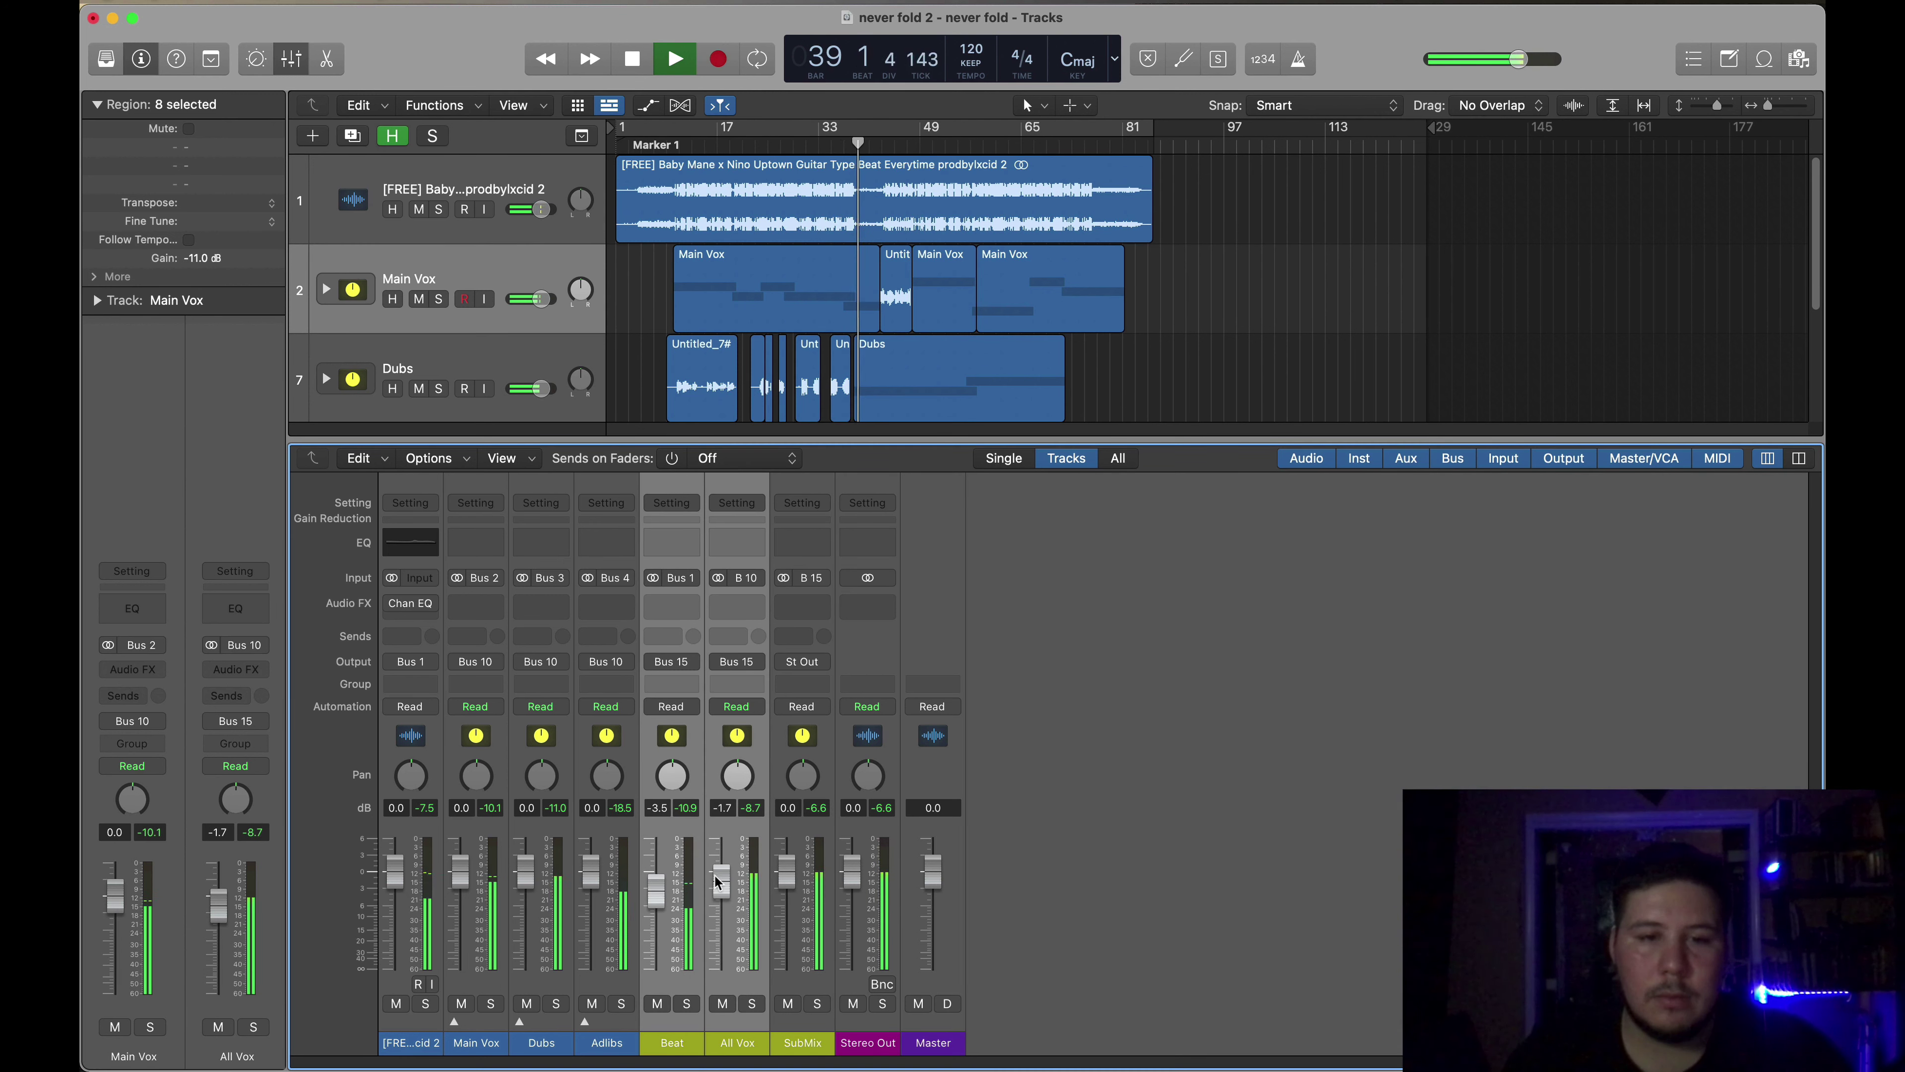
{"action": "left_click_drag", "start_coordinate": [718, 889], "coordinate": [709, 931]}
{"action": "key", "text": "space"}
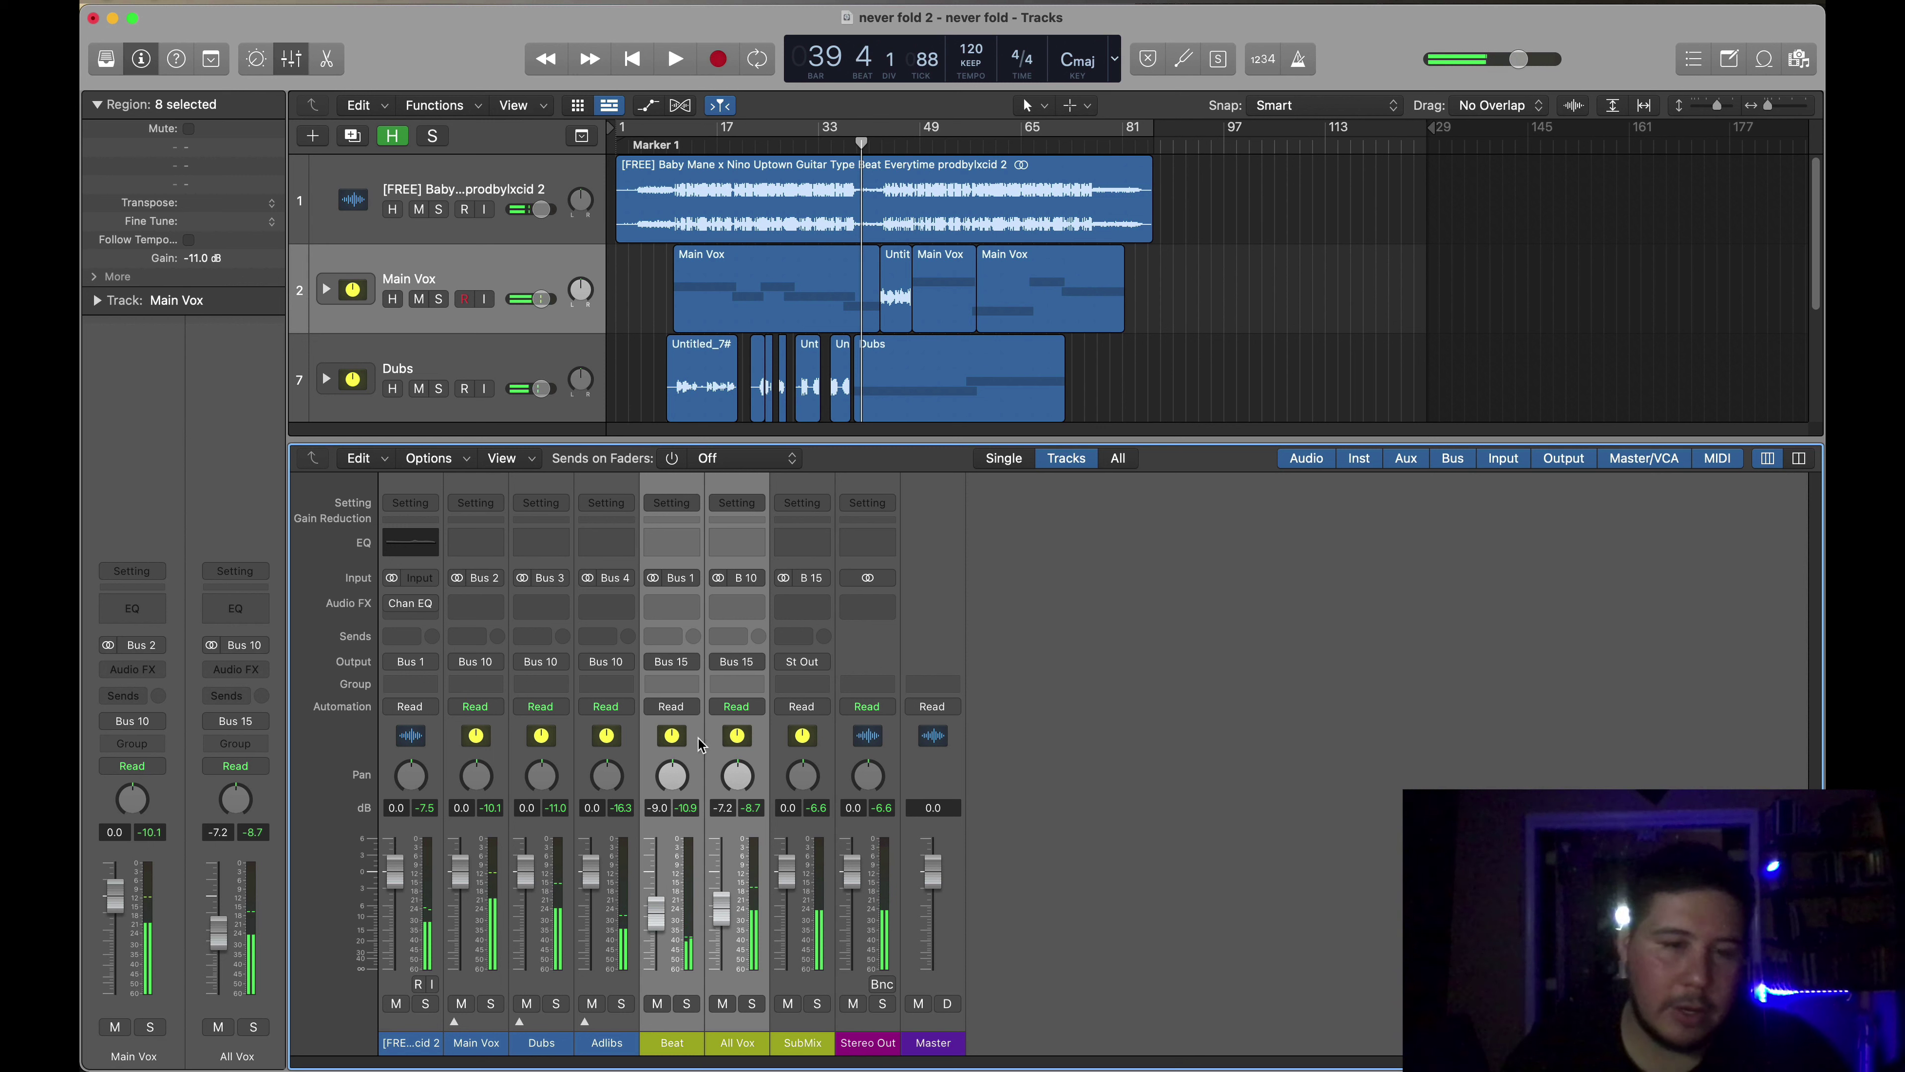
- Set the Beat and All Vox channel levels back to 0.0 dB
{"action": "type", "text": "0"}
{"action": "key", "text": "Return"}
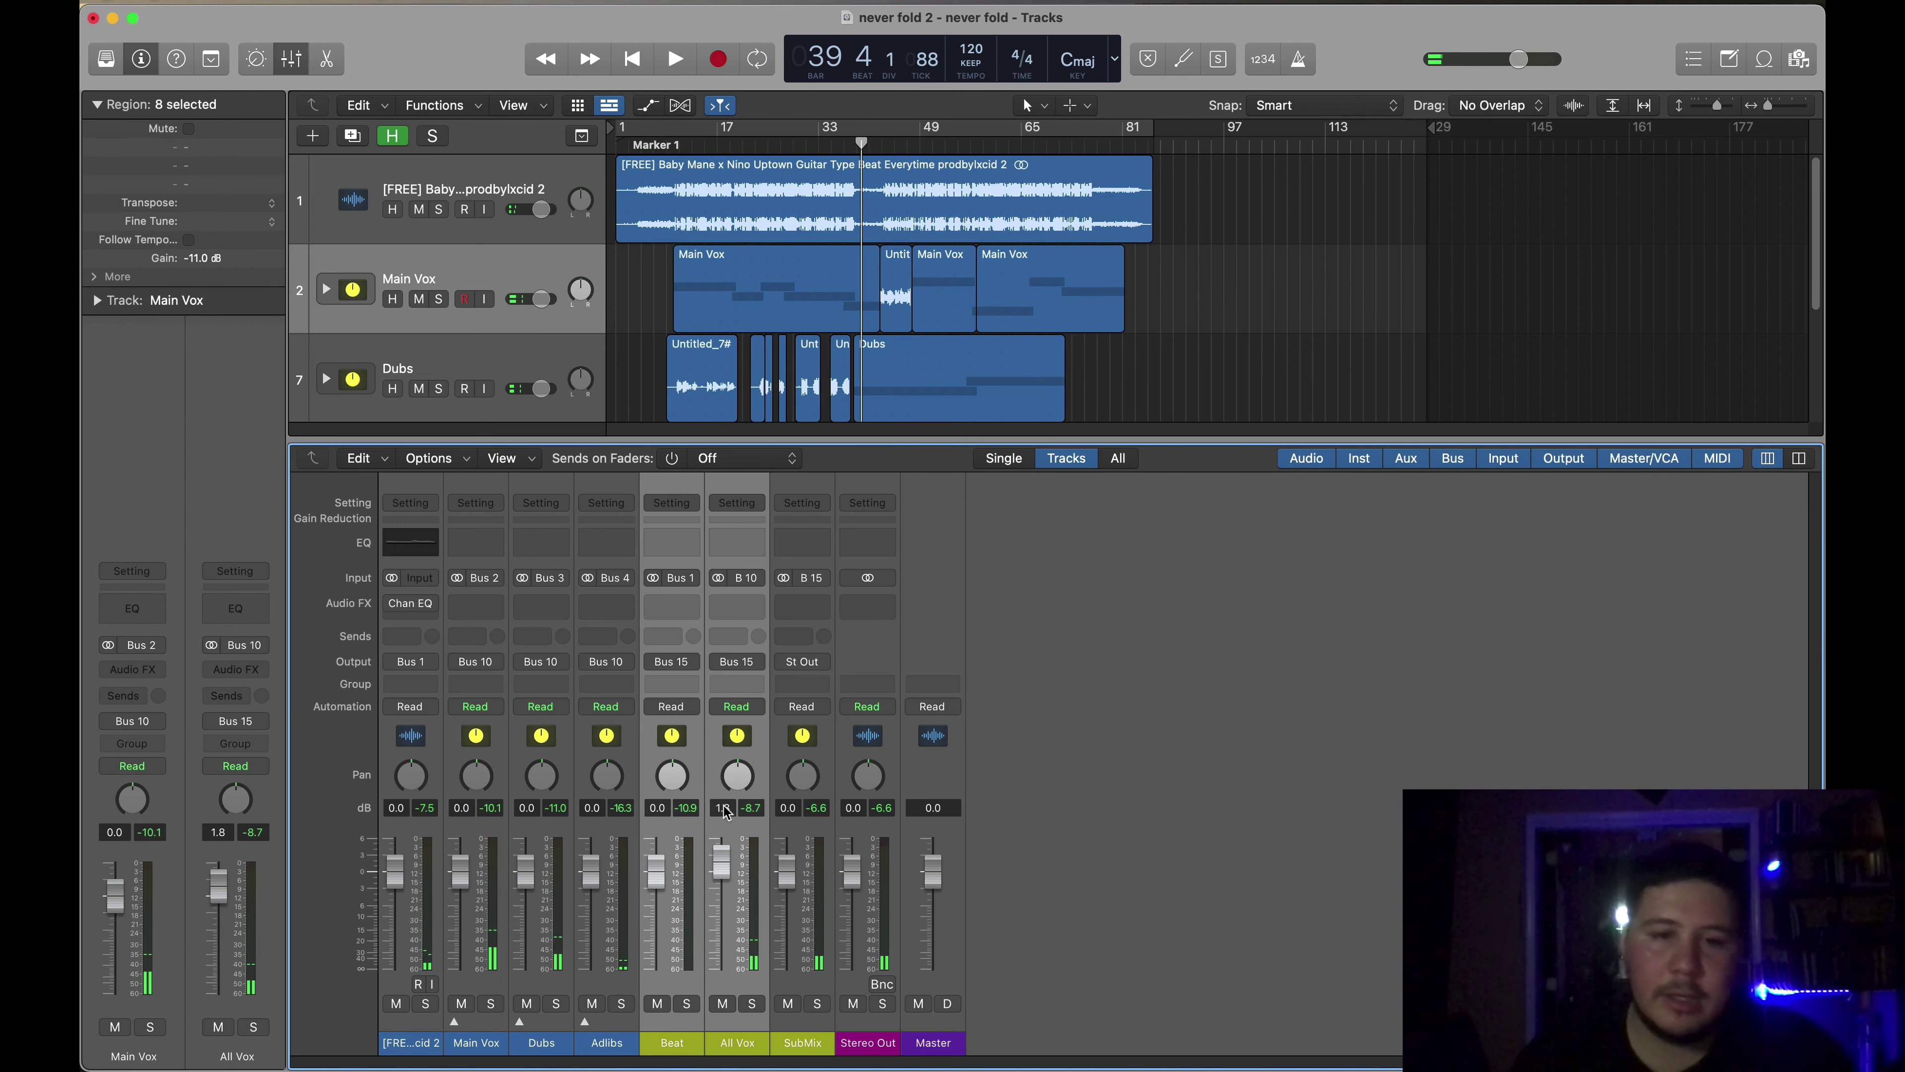
{"action": "key", "text": "Return"}
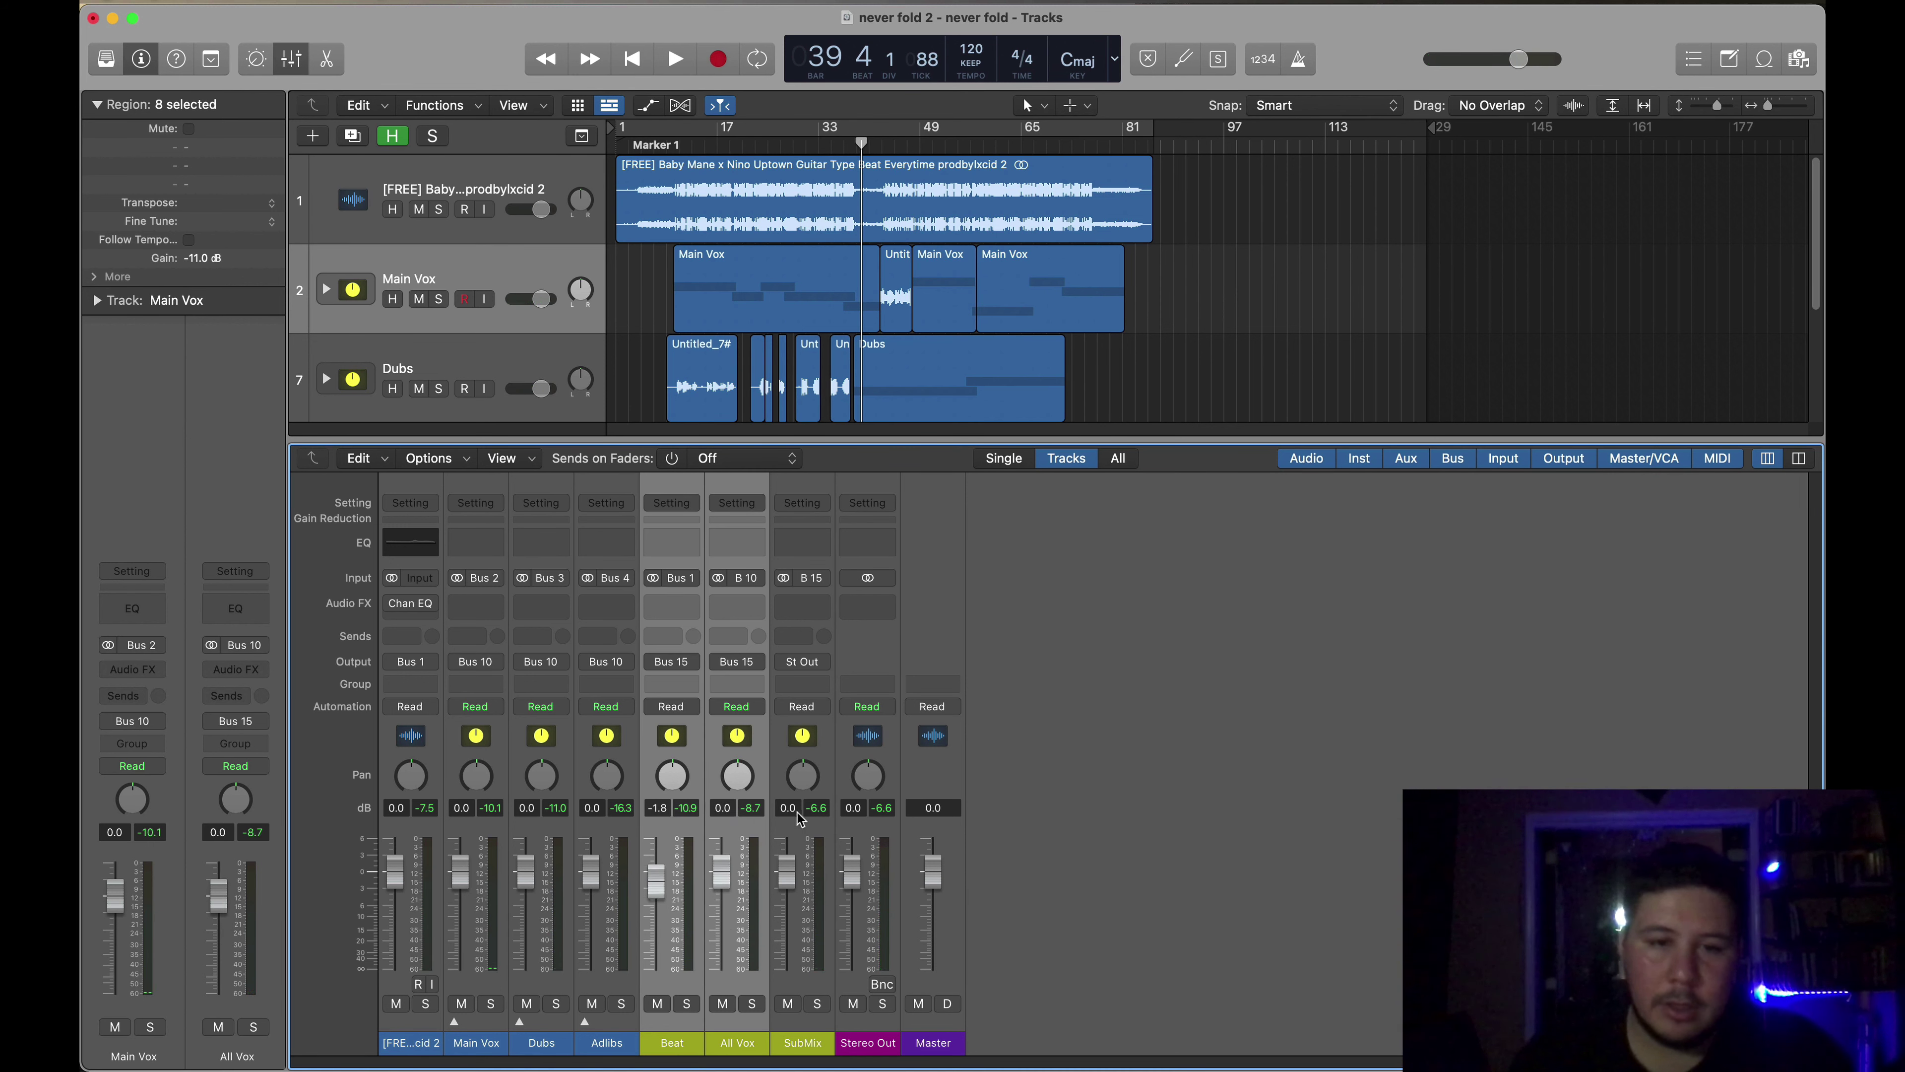
{"action": "type", "text": "0"}
{"action": "key", "text": "Return"}
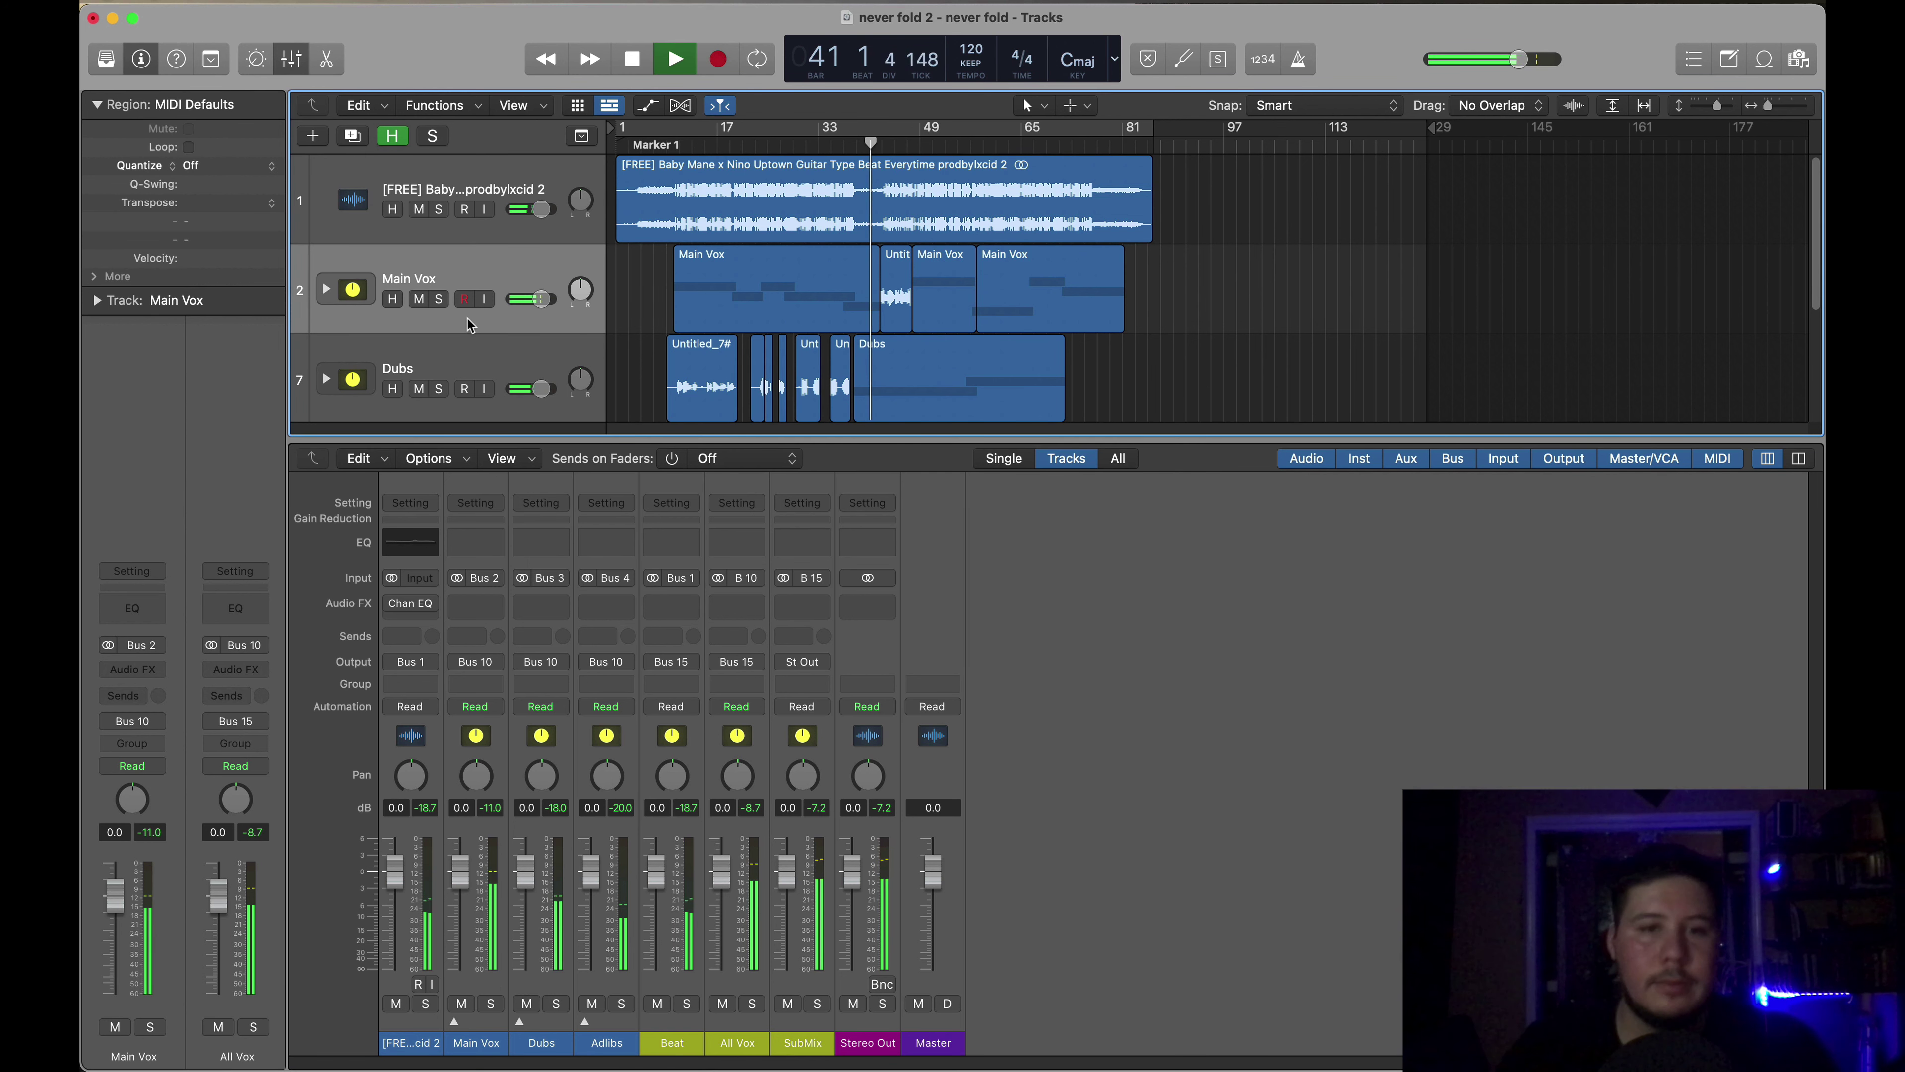
- Expand the Main Vox stack and trim the silent start of the Untitled_3#10 merged region to about position 28 3 3 170
{"action": "key", "text": "space"}
{"action": "left_click_drag", "start_coordinate": [474, 438], "coordinate": [474, 877]}
{"action": "left_click", "coordinate": [326, 290]}
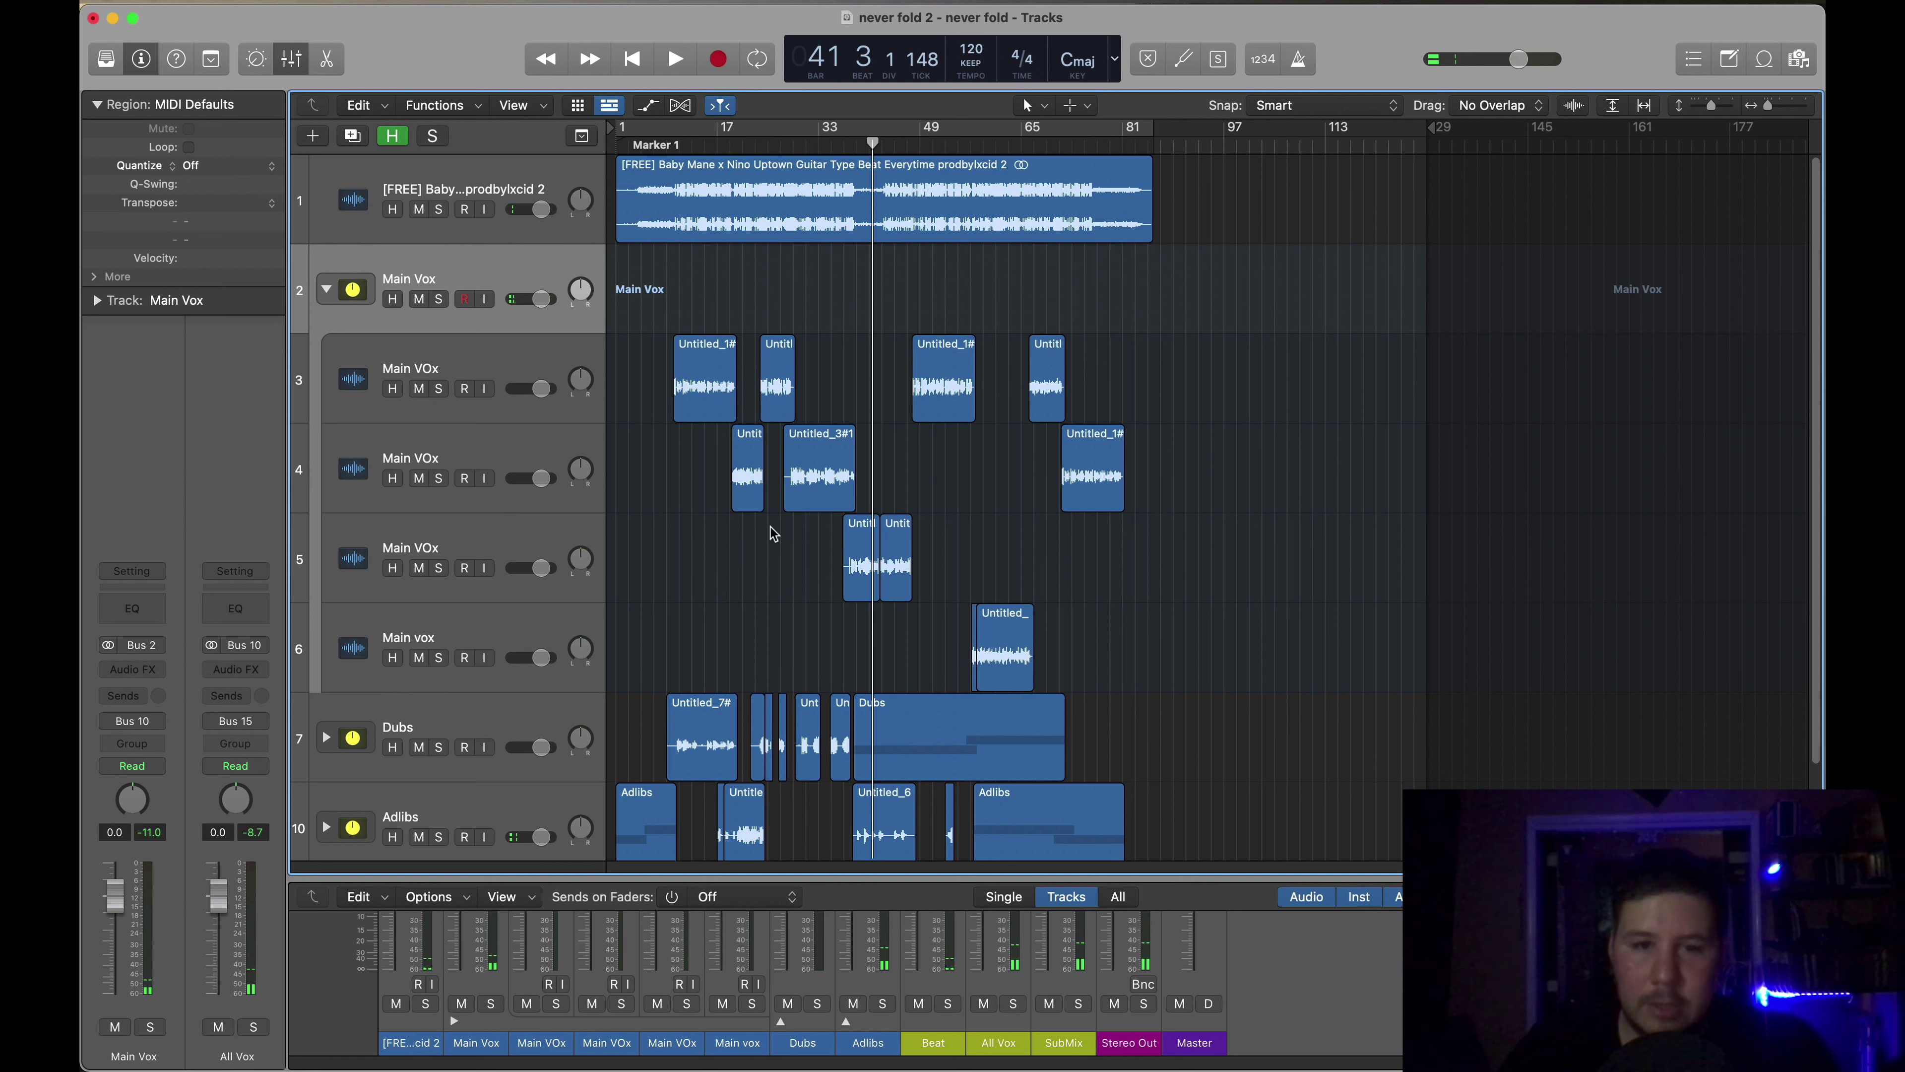
{"action": "double_click", "coordinate": [793, 429]}
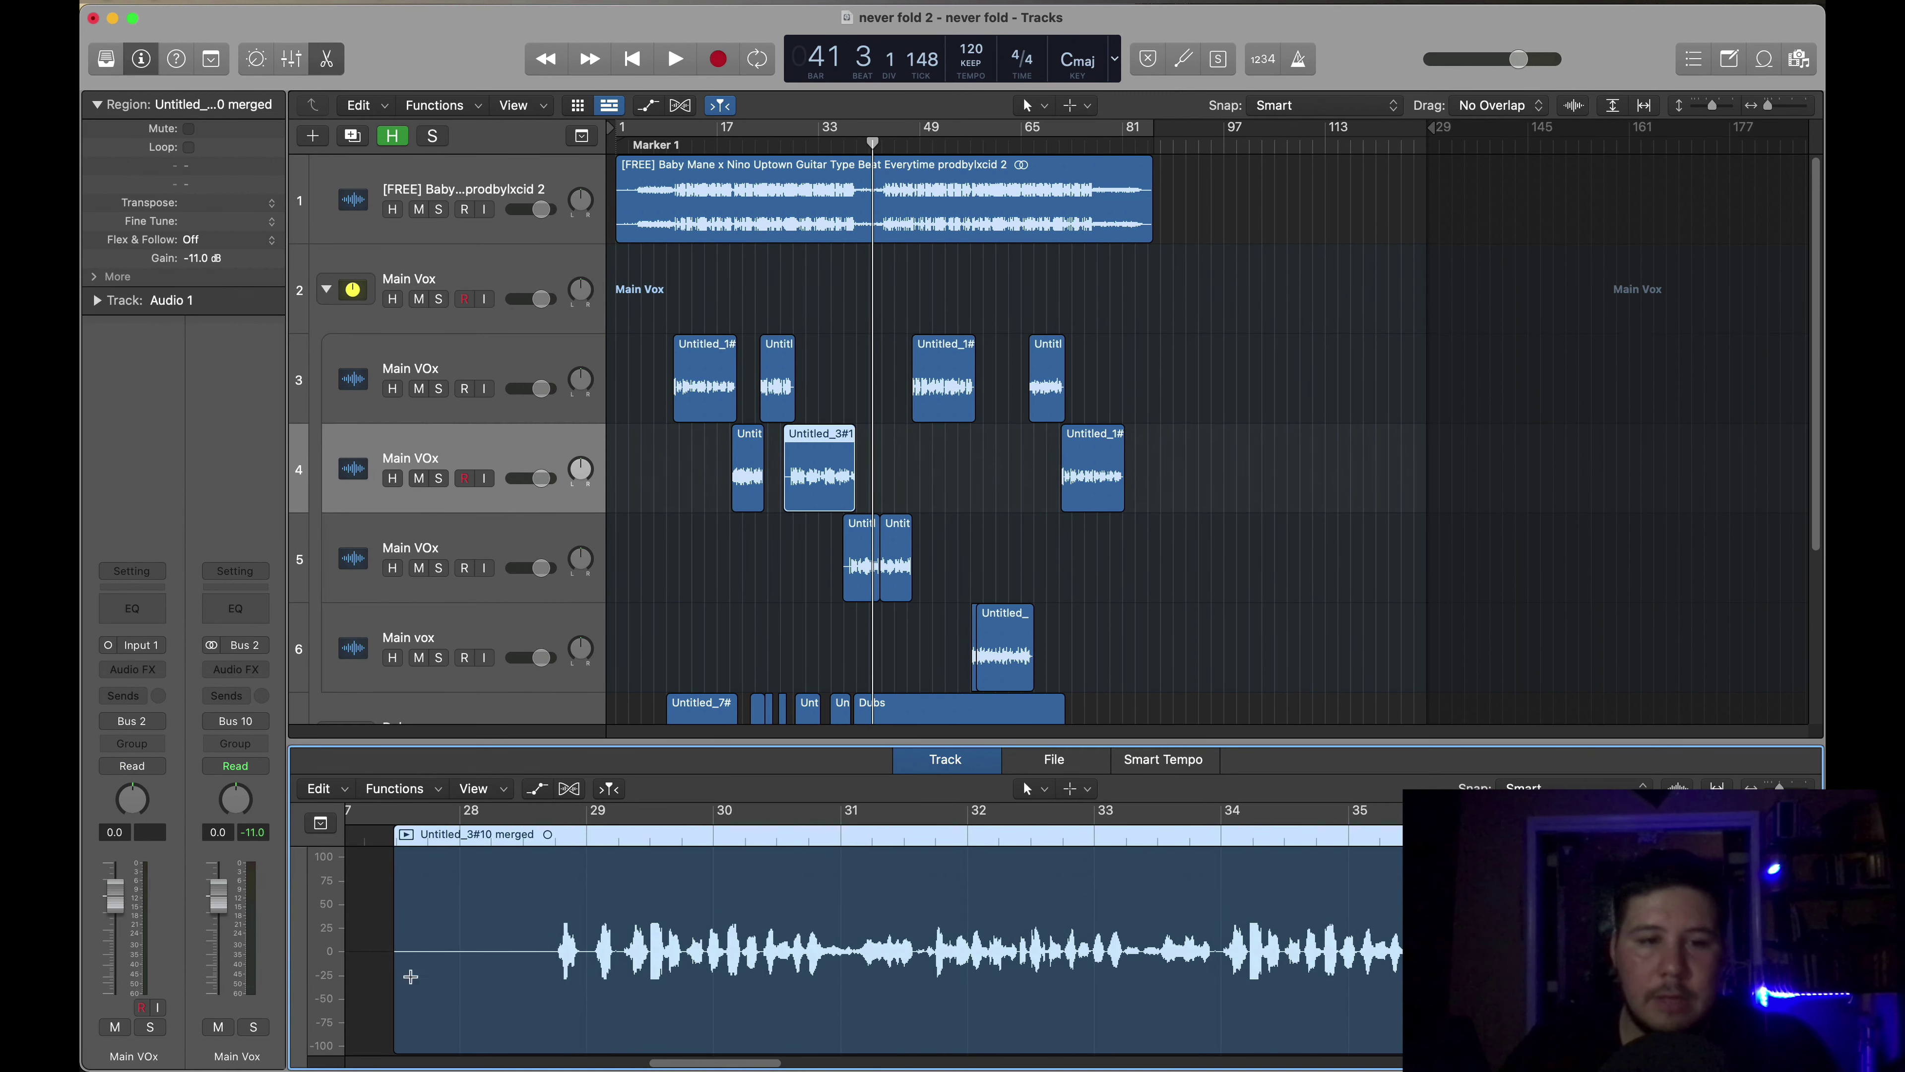
{"action": "left_click_drag", "start_coordinate": [398, 975], "coordinate": [555, 972]}
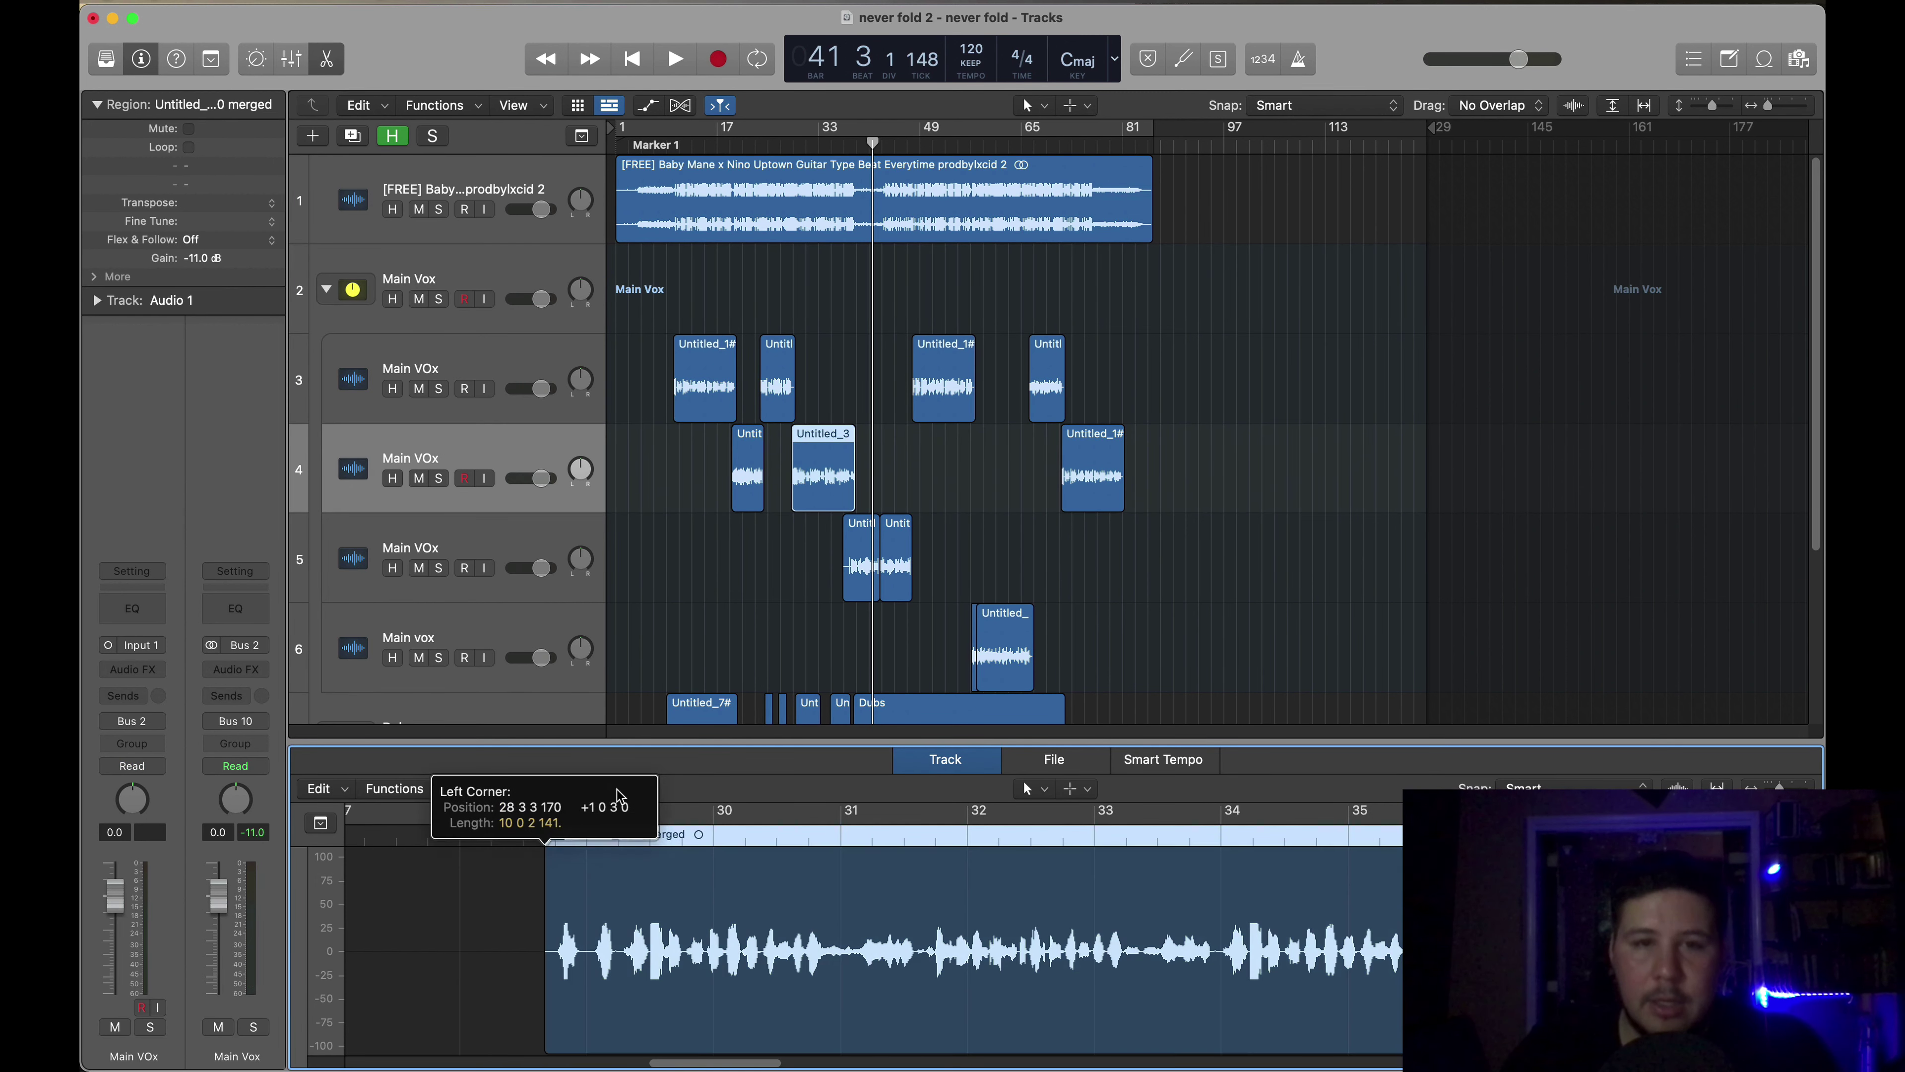
- Trim the silence off the end of the Untitled_1#07 region on the first Main VOx track
{"action": "left_click", "coordinate": [783, 388]}
{"action": "scroll", "coordinate": [998, 913], "scroll_direction": "right", "scroll_amount": 1}
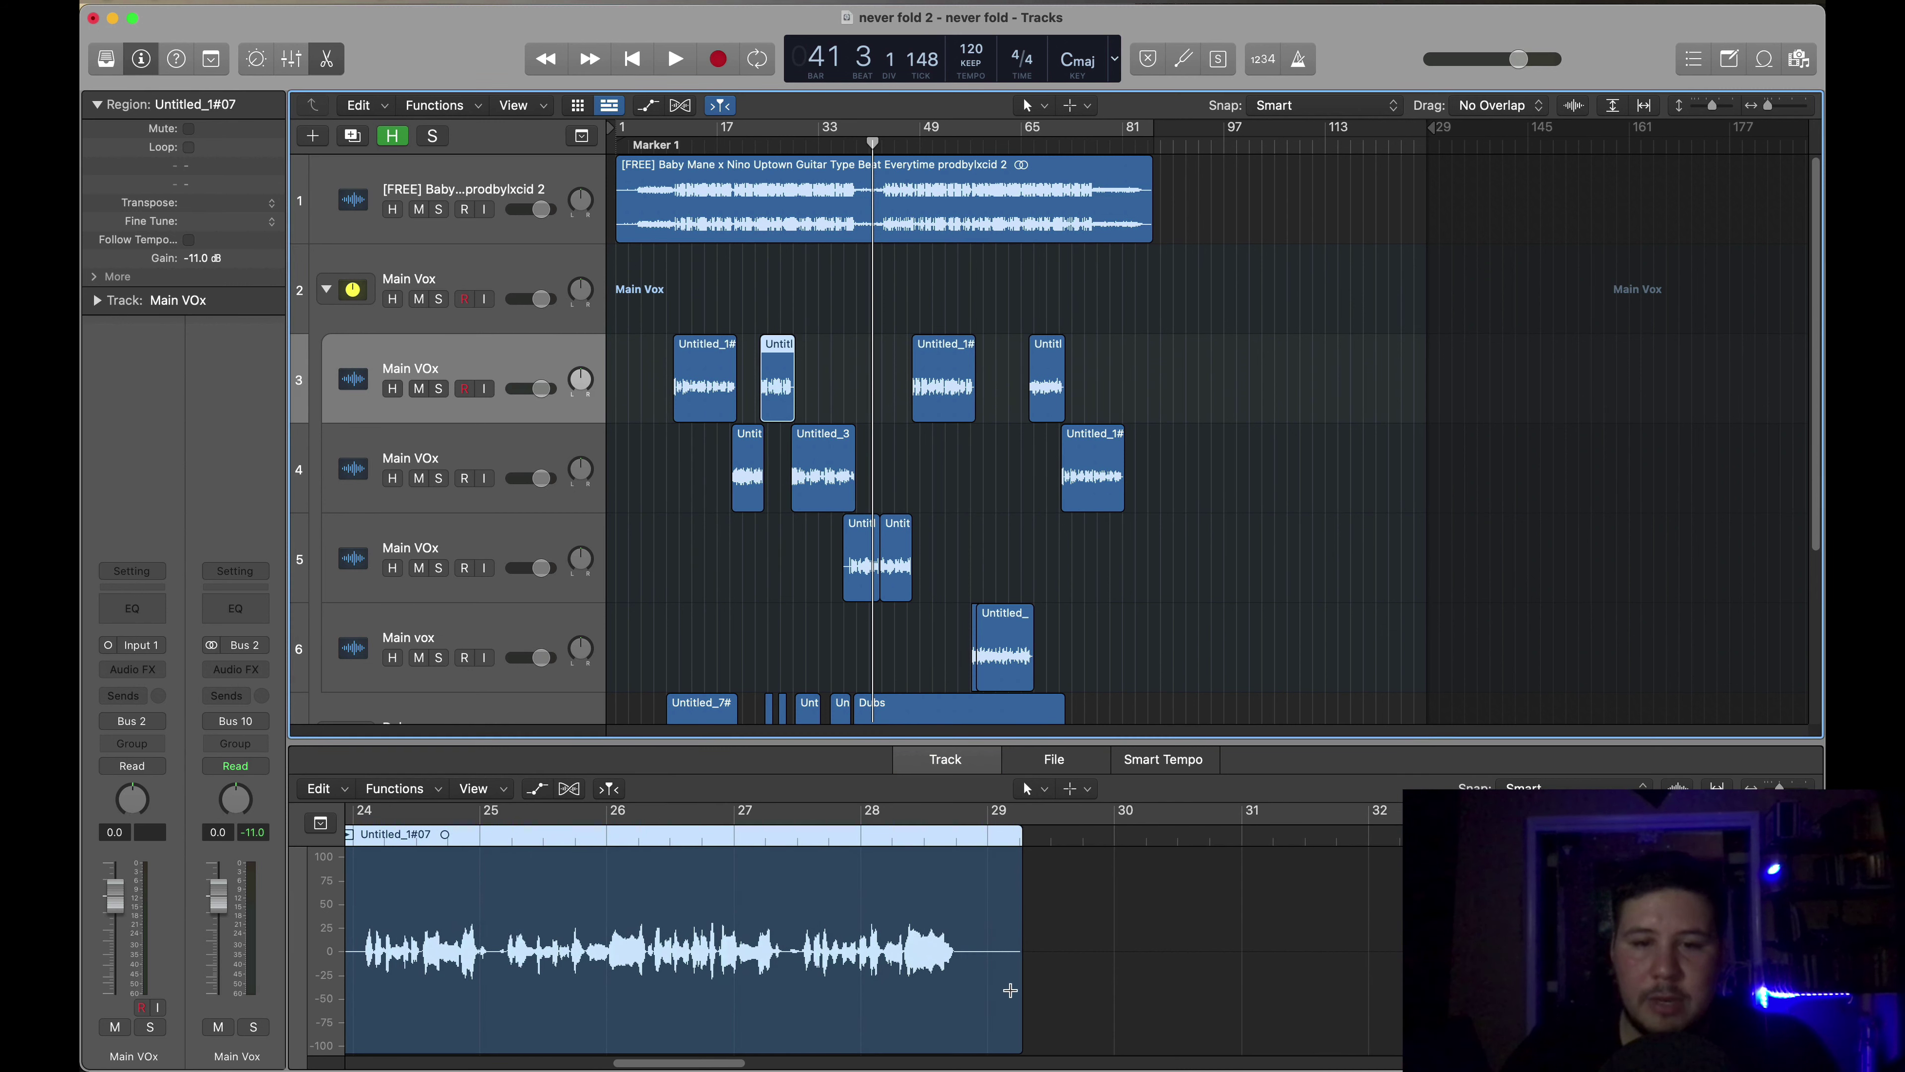
{"action": "left_click_drag", "start_coordinate": [1010, 991], "coordinate": [968, 991]}
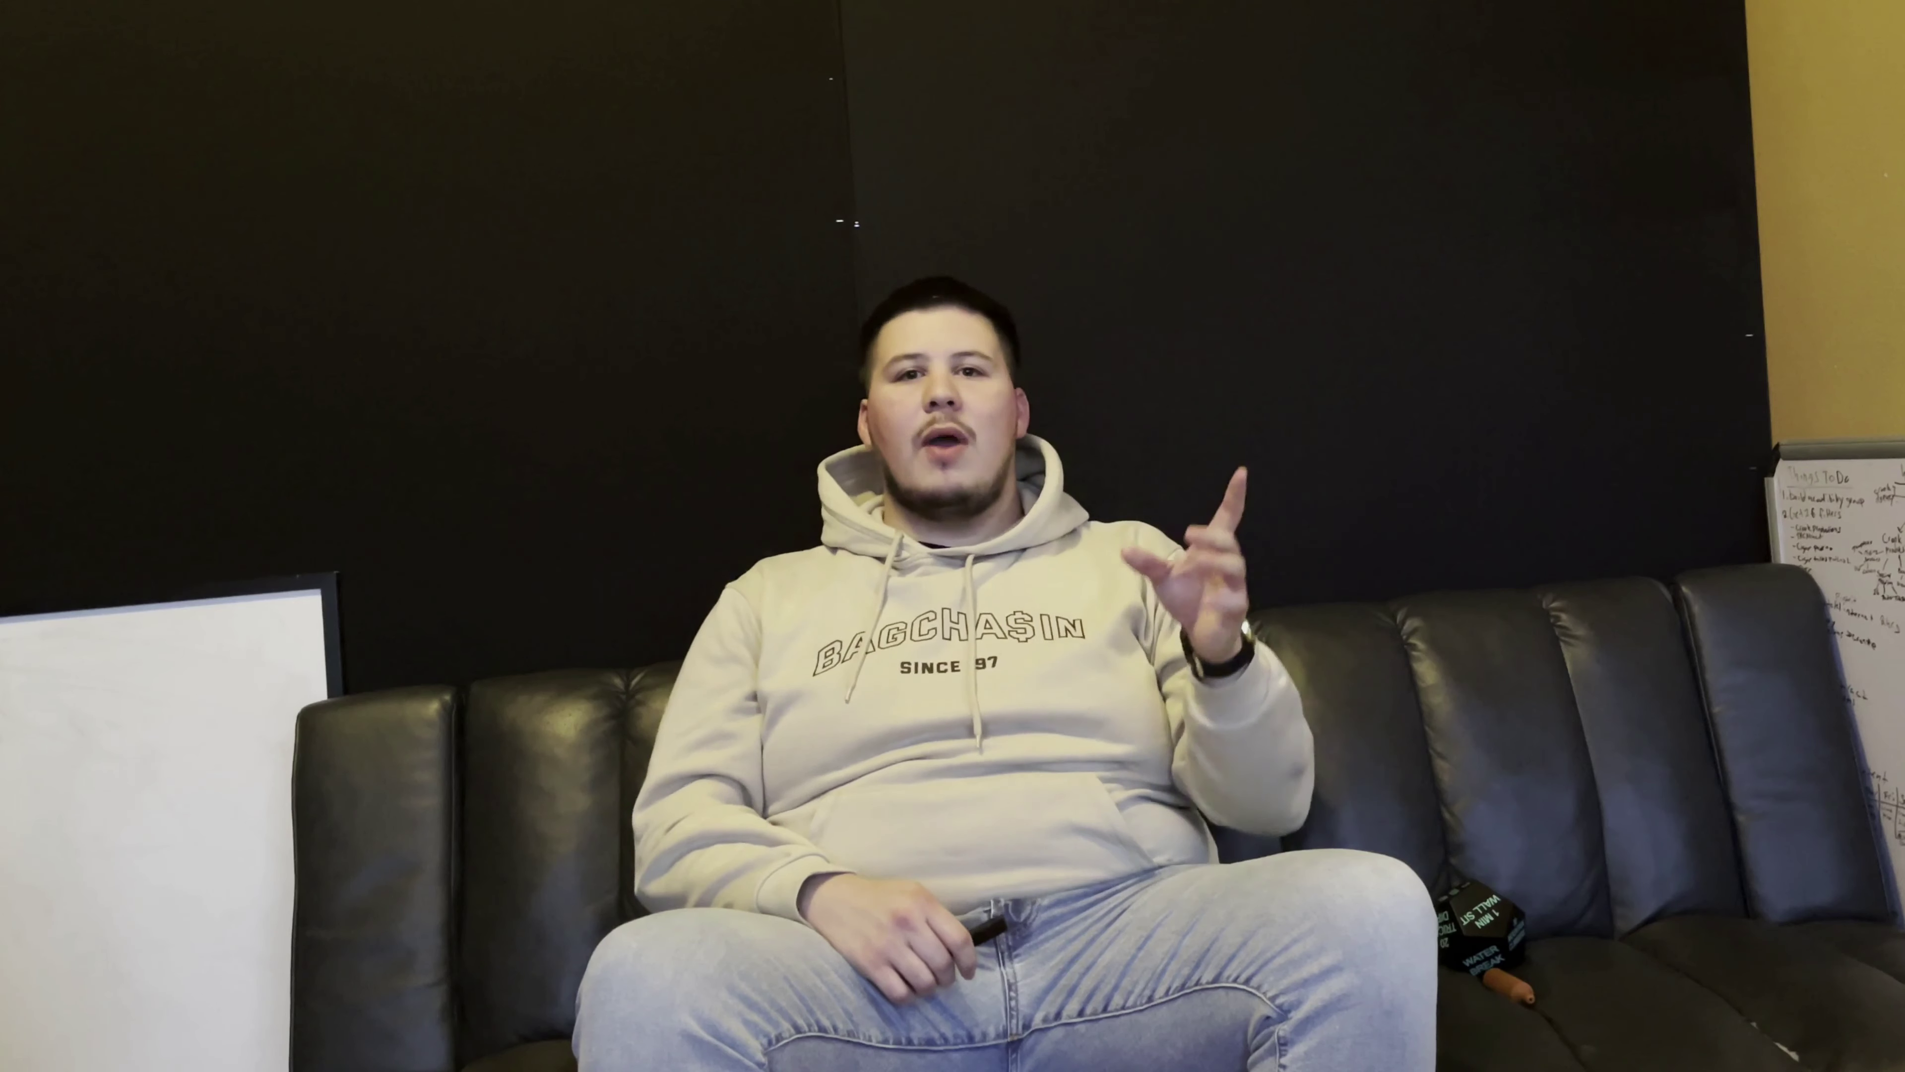